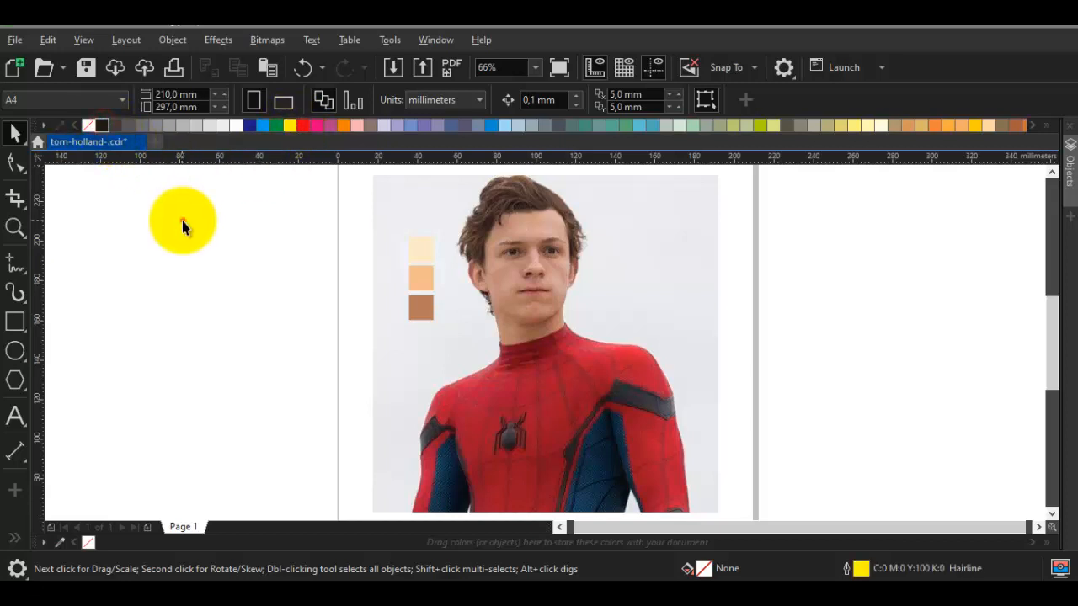
Set the default fill to black and trace the left-hand eye's upper lash line as a closed Pen shape about 10 mm wide
{"action": "left_click", "coordinate": [103, 125]}
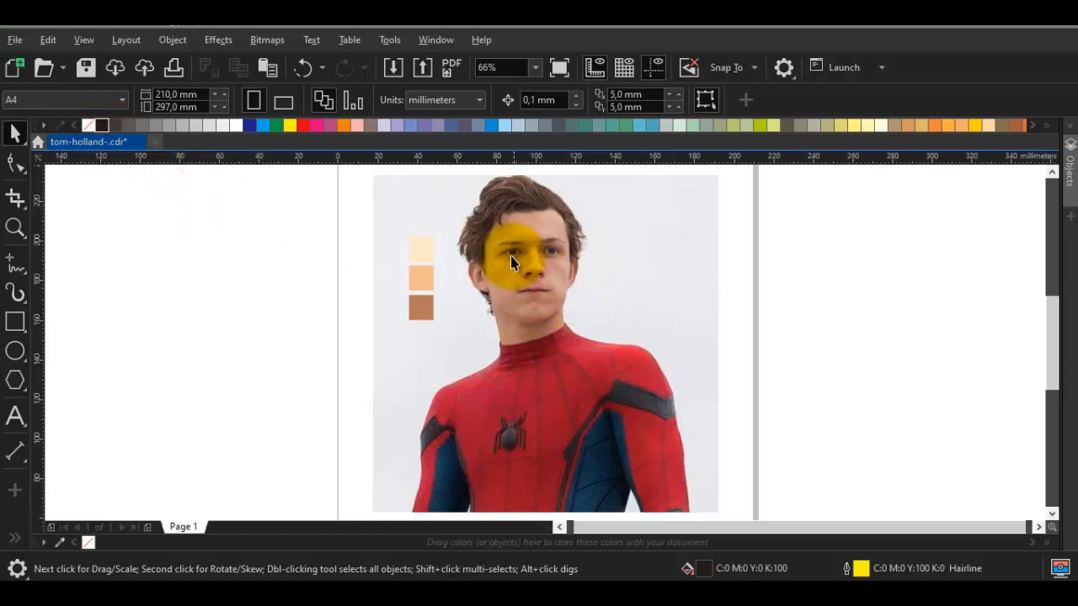
{"action": "scroll", "coordinate": [510, 256], "scroll_direction": "up", "scroll_amount": 4}
{"action": "key", "text": "g"}
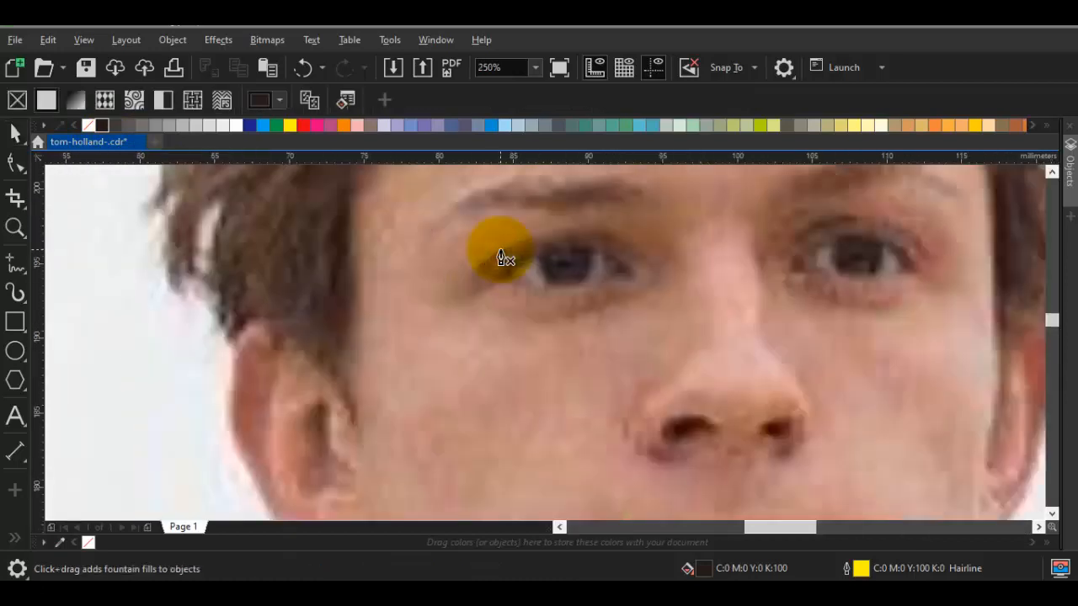
{"action": "key", "text": "p"}
{"action": "scroll", "coordinate": [509, 254], "scroll_direction": "up", "scroll_amount": 1}
{"action": "scroll", "coordinate": [494, 280], "scroll_direction": "up", "scroll_amount": 1}
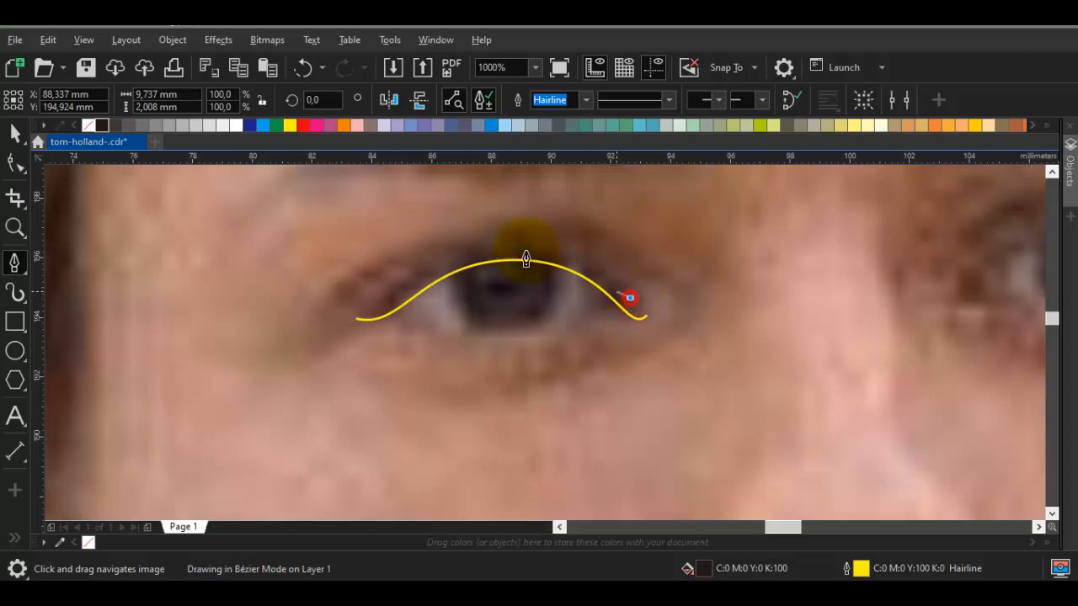
{"action": "left_click_drag", "start_coordinate": [514, 253], "coordinate": [424, 260]}
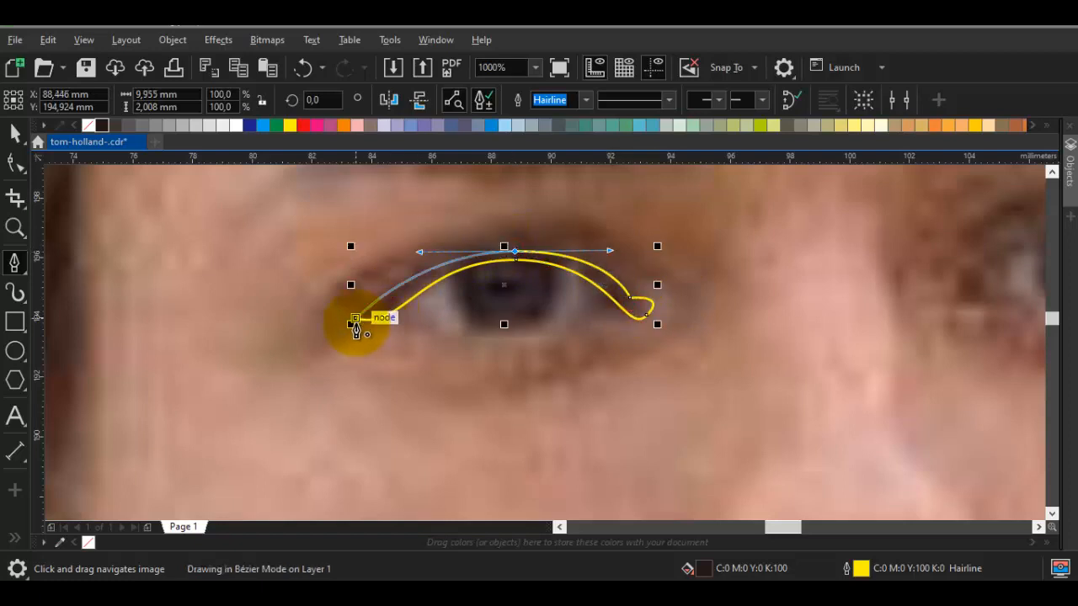
{"action": "left_click", "coordinate": [357, 321]}
Draw a second closed crescent about 9.3 mm wide along the upper edge of the lash line shape
{"action": "scroll", "coordinate": [365, 309], "scroll_direction": "up", "scroll_amount": 1}
{"action": "left_click_drag", "start_coordinate": [359, 306], "coordinate": [382, 309]}
{"action": "left_click_drag", "start_coordinate": [622, 236], "coordinate": [490, 266]}
{"action": "left_click_drag", "start_coordinate": [610, 242], "coordinate": [695, 241]}
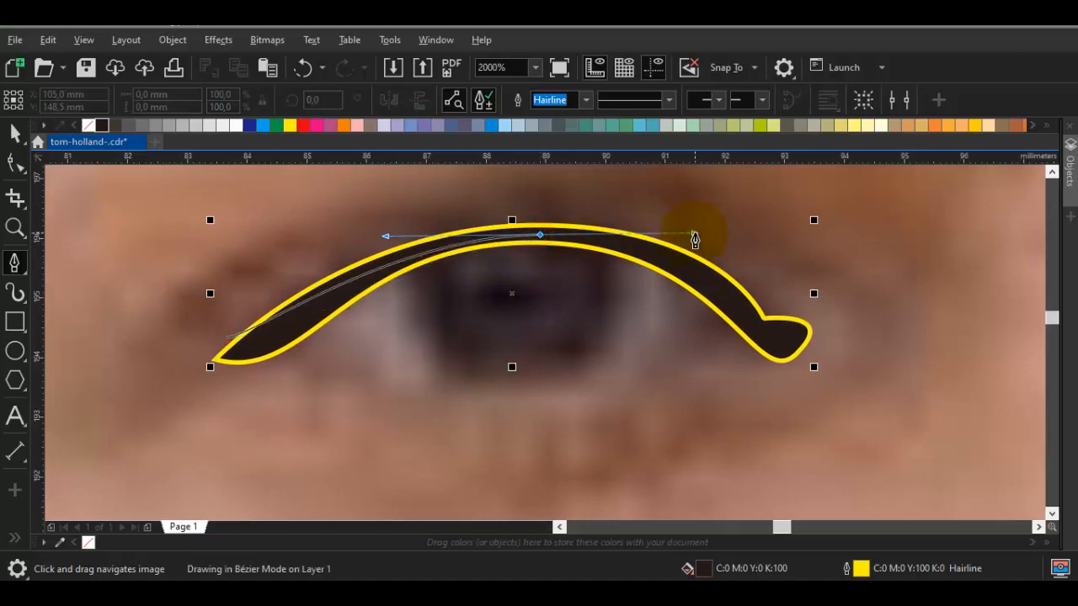
{"action": "left_click", "coordinate": [758, 301]}
{"action": "scroll", "coordinate": [766, 293], "scroll_direction": "down", "scroll_amount": 1}
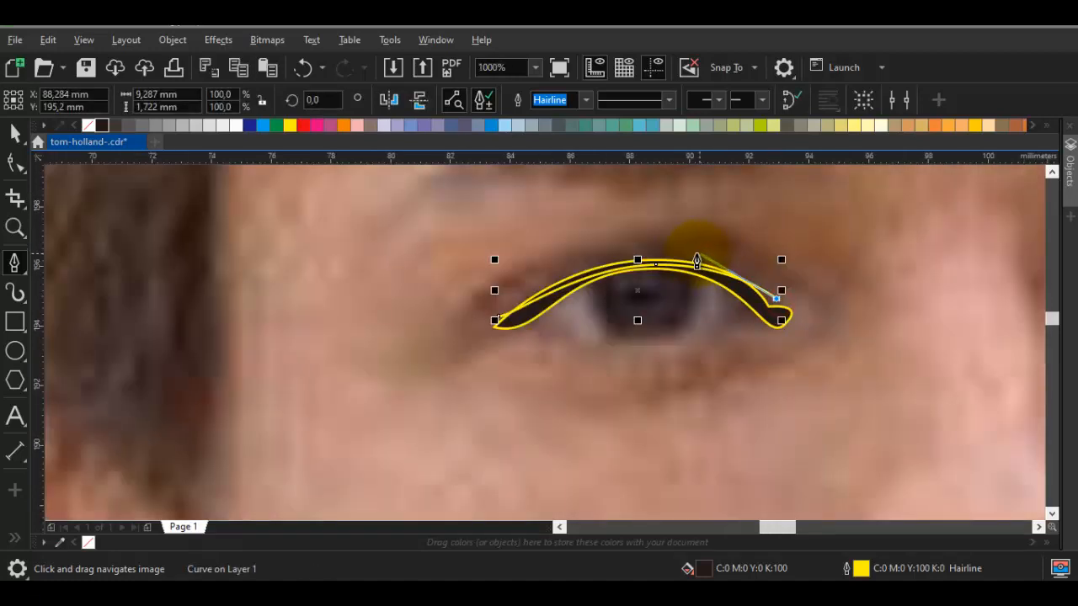
{"action": "scroll", "coordinate": [695, 244], "scroll_direction": "up", "scroll_amount": 1}
{"action": "left_click_drag", "start_coordinate": [614, 251], "coordinate": [409, 251]}
{"action": "left_click", "coordinate": [309, 378]}
Trace the lower lash line as a thin closed crescent about 8 mm wide, joining both ends of the upper lash line
{"action": "left_click_drag", "start_coordinate": [387, 377], "coordinate": [377, 308]}
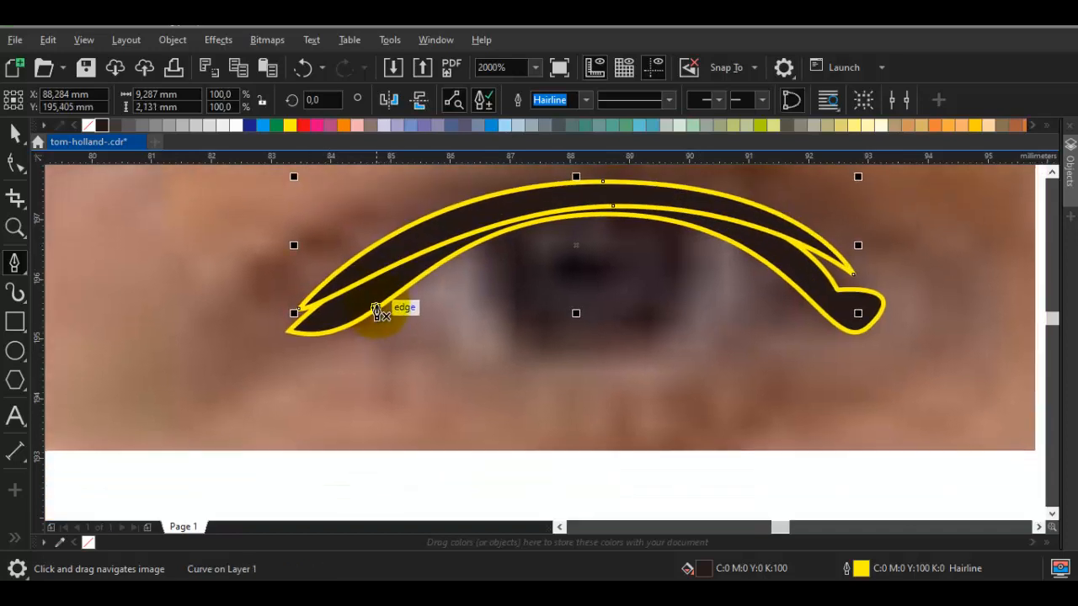
{"action": "left_click", "coordinate": [375, 293]}
{"action": "left_click_drag", "start_coordinate": [574, 359], "coordinate": [731, 365]}
{"action": "left_click", "coordinate": [803, 287]}
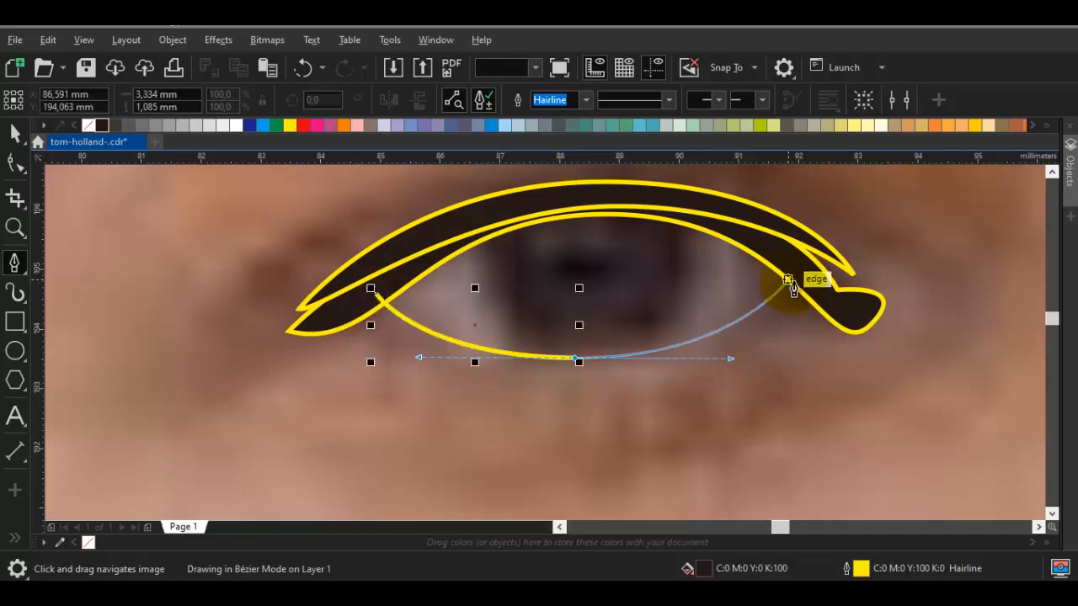
{"action": "left_click", "coordinate": [807, 282]}
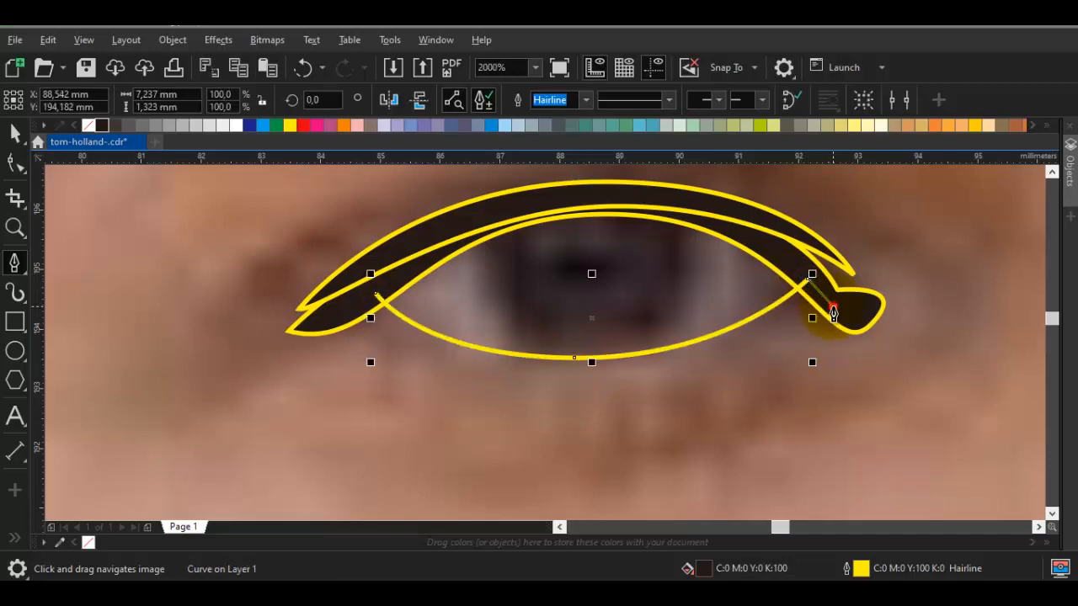
{"action": "left_click", "coordinate": [833, 310]}
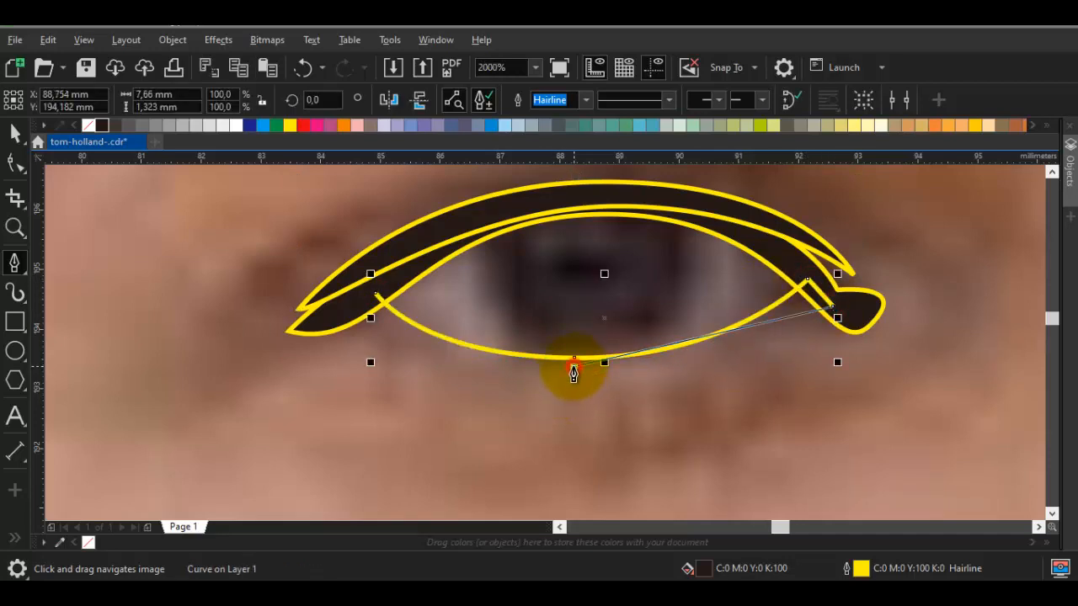
{"action": "left_click_drag", "start_coordinate": [573, 365], "coordinate": [422, 370]}
{"action": "left_click_drag", "start_coordinate": [352, 320], "coordinate": [375, 303]}
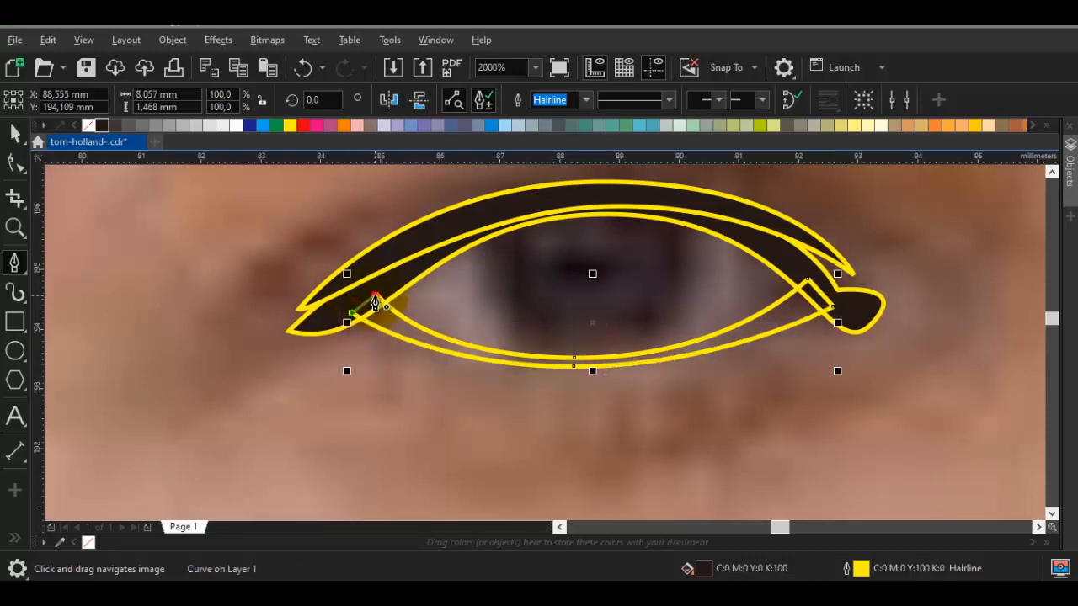
{"action": "left_click", "coordinate": [375, 295]}
{"action": "scroll", "coordinate": [459, 310], "scroll_direction": "down", "scroll_amount": 1}
{"action": "key", "text": "space"}
{"action": "key", "text": "Escape"}
Draw the eyelid crease above the upper lash line as a closed tapered arc about 11.9 mm wide
{"action": "left_click_drag", "start_coordinate": [520, 269], "coordinate": [314, 327]}
{"action": "key", "text": "space"}
{"action": "scroll", "coordinate": [506, 292], "scroll_direction": "down", "scroll_amount": 1}
{"action": "scroll", "coordinate": [305, 327], "scroll_direction": "up", "scroll_amount": 2}
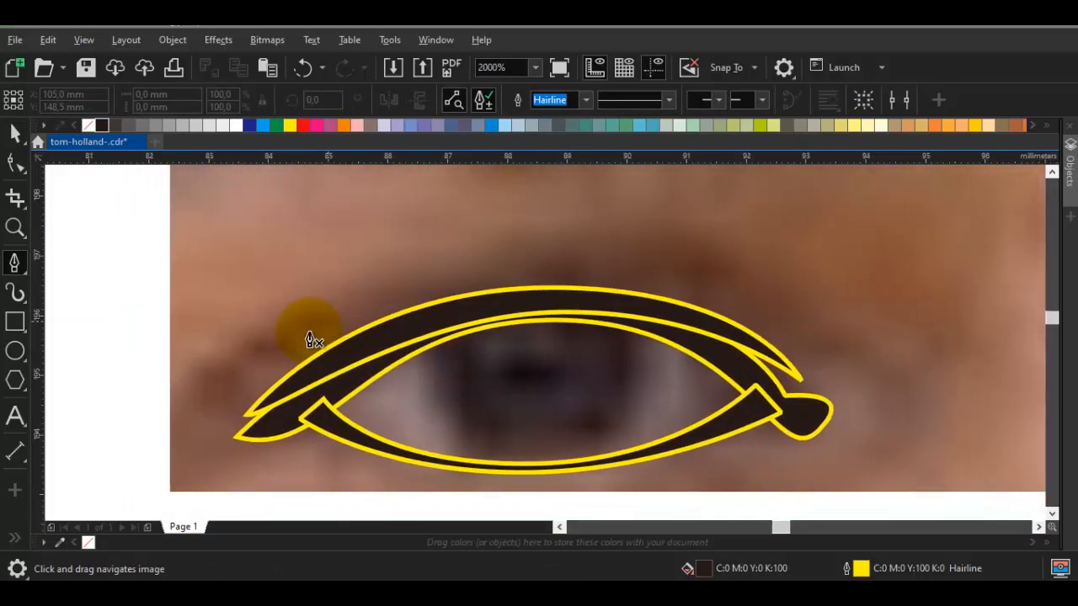
{"action": "left_click_drag", "start_coordinate": [157, 405], "coordinate": [219, 414]}
{"action": "left_click_drag", "start_coordinate": [551, 265], "coordinate": [793, 265]}
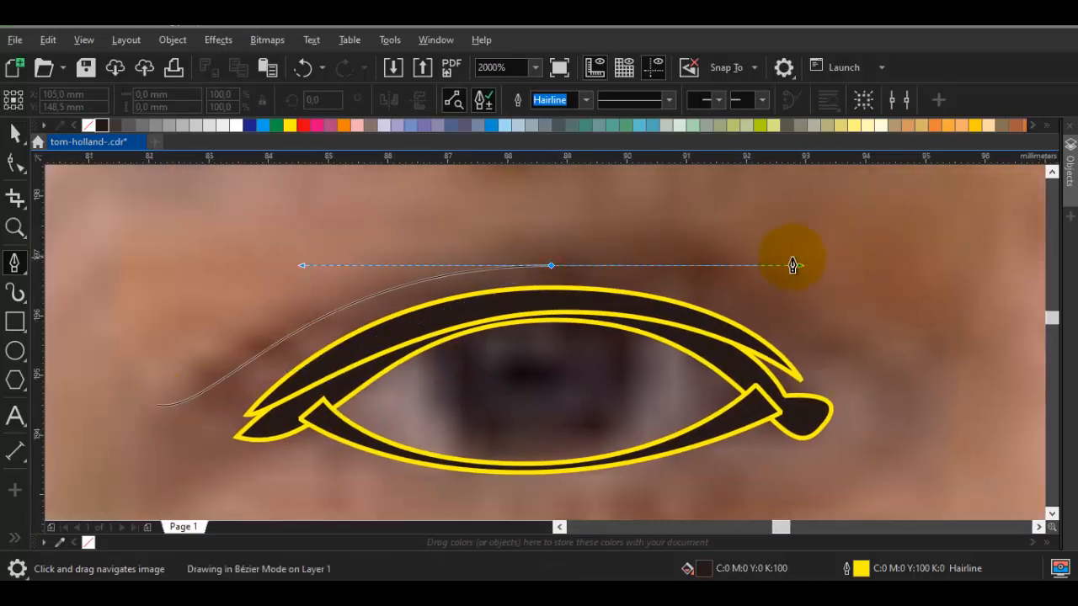
{"action": "left_click", "coordinate": [867, 381]}
{"action": "left_click_drag", "start_coordinate": [554, 250], "coordinate": [272, 265]}
{"action": "left_click", "coordinate": [159, 406]}
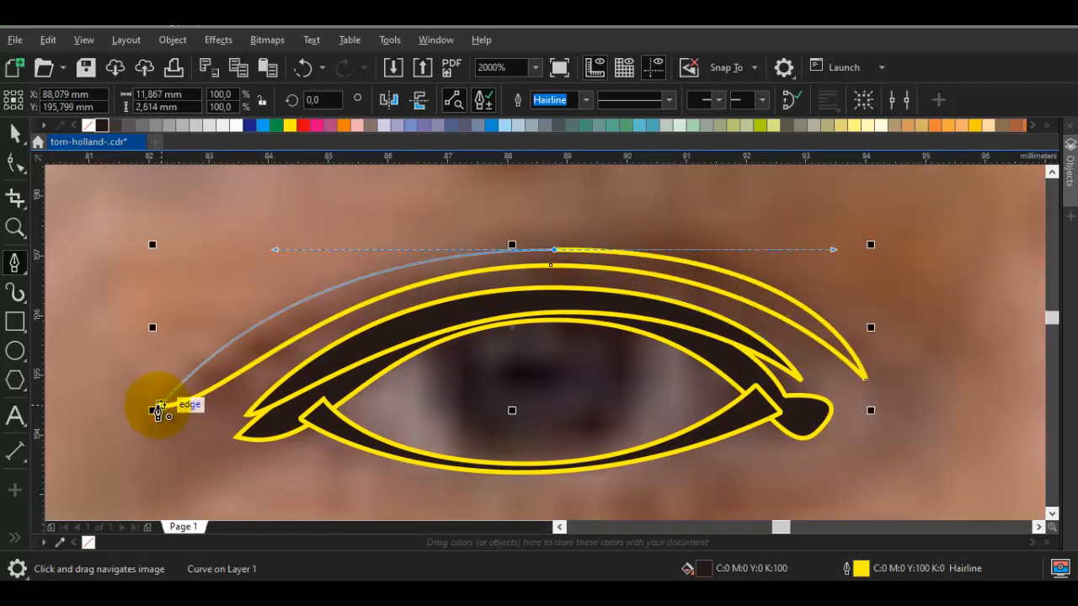
{"action": "left_click", "coordinate": [159, 406]}
{"action": "left_click_drag", "start_coordinate": [370, 315], "coordinate": [384, 275]}
{"action": "key", "text": "space"}
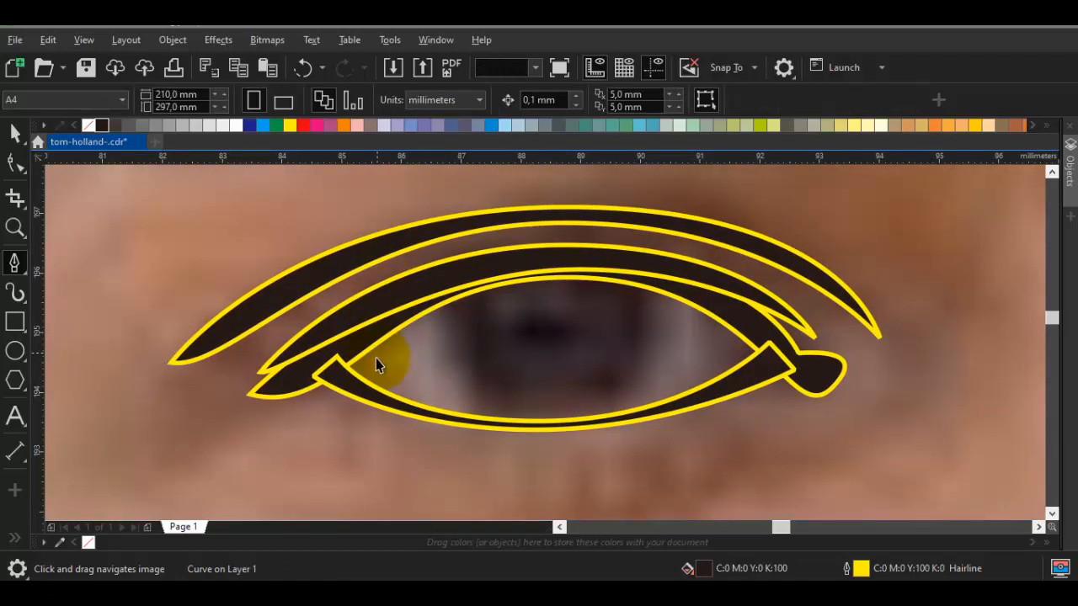
{"action": "key", "text": "space"}
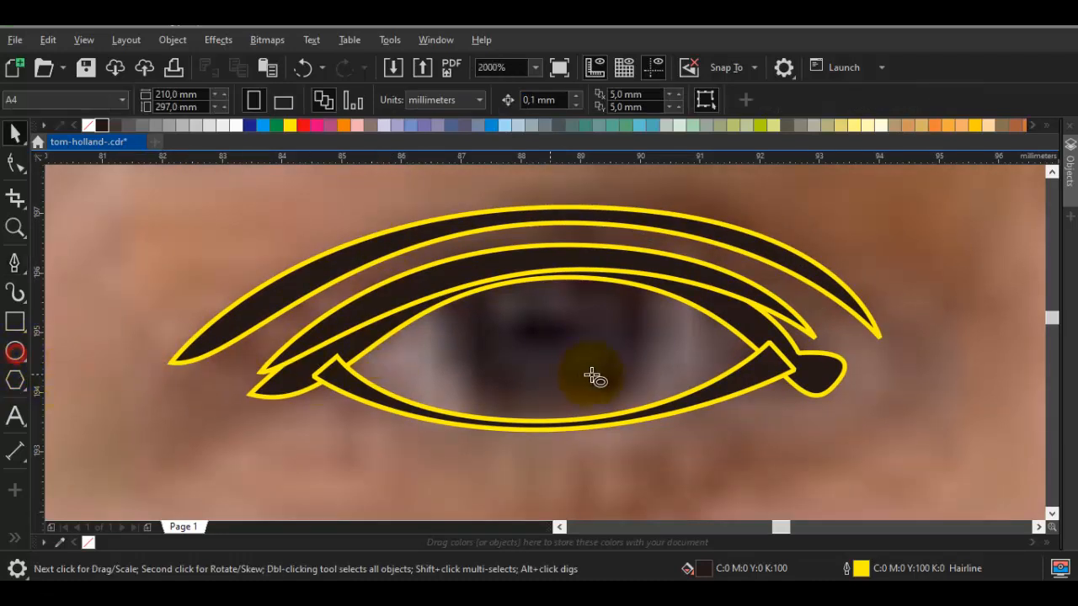
Draw a circle about 3.5 mm in diameter over the iris and remove its fill
{"action": "key", "text": "F7"}
{"action": "left_click_drag", "start_coordinate": [547, 330], "coordinate": [612, 438]}
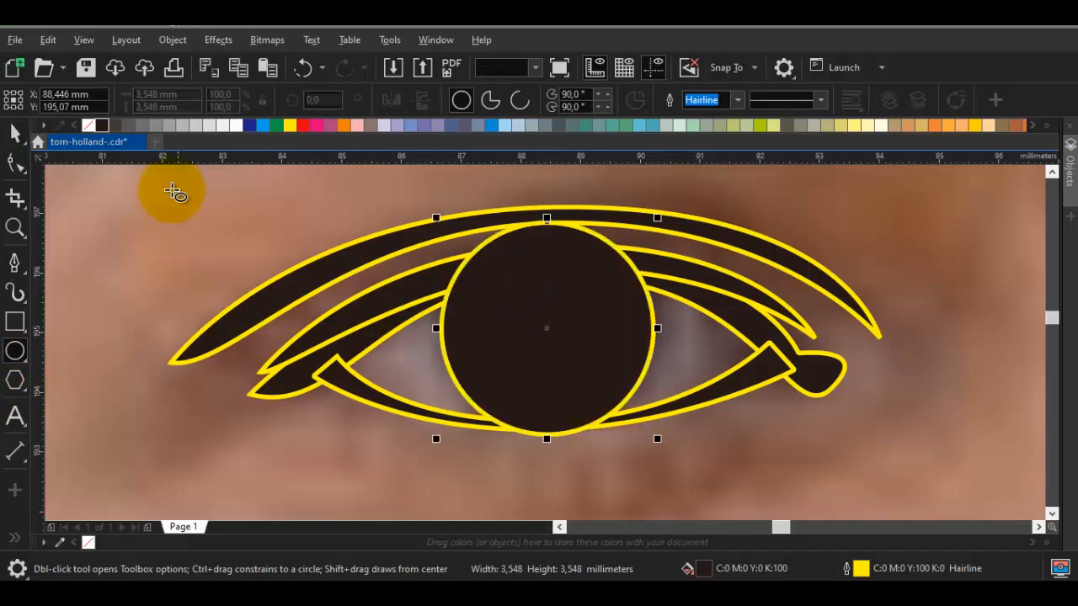
{"action": "left_click", "coordinate": [87, 127]}
{"action": "key", "text": "space"}
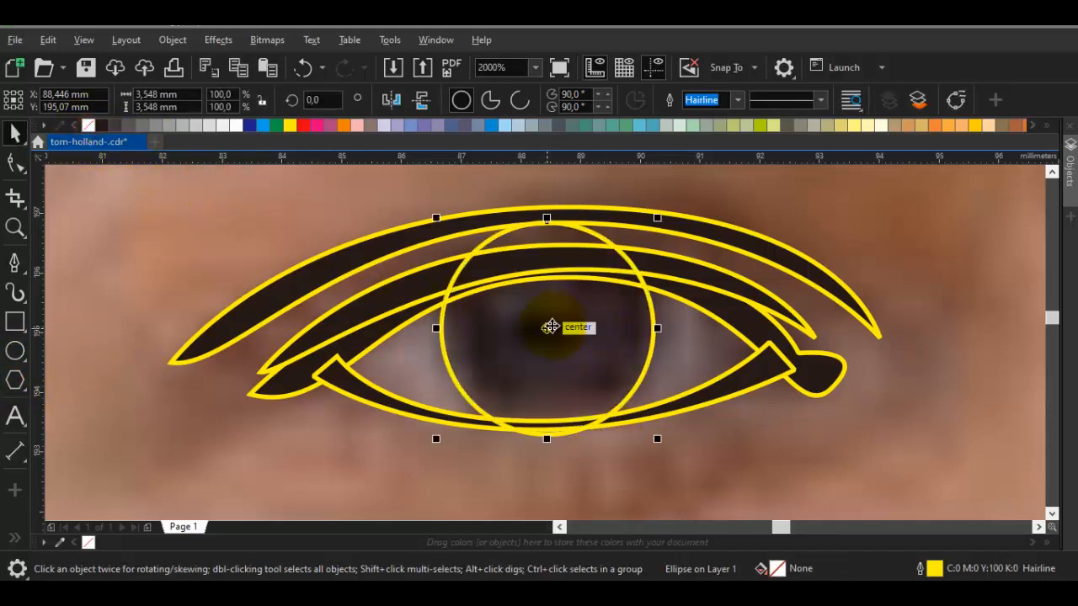
Place a copy of the iris circle over the iris of the other eye
{"action": "left_click_drag", "start_coordinate": [550, 328], "coordinate": [832, 300]}
{"action": "scroll", "coordinate": [533, 324], "scroll_direction": "down", "scroll_amount": 2}
{"action": "key", "text": "Escape"}
{"action": "scroll", "coordinate": [373, 339], "scroll_direction": "up", "scroll_amount": 1}
{"action": "scroll", "coordinate": [187, 316], "scroll_direction": "up", "scroll_amount": 1}
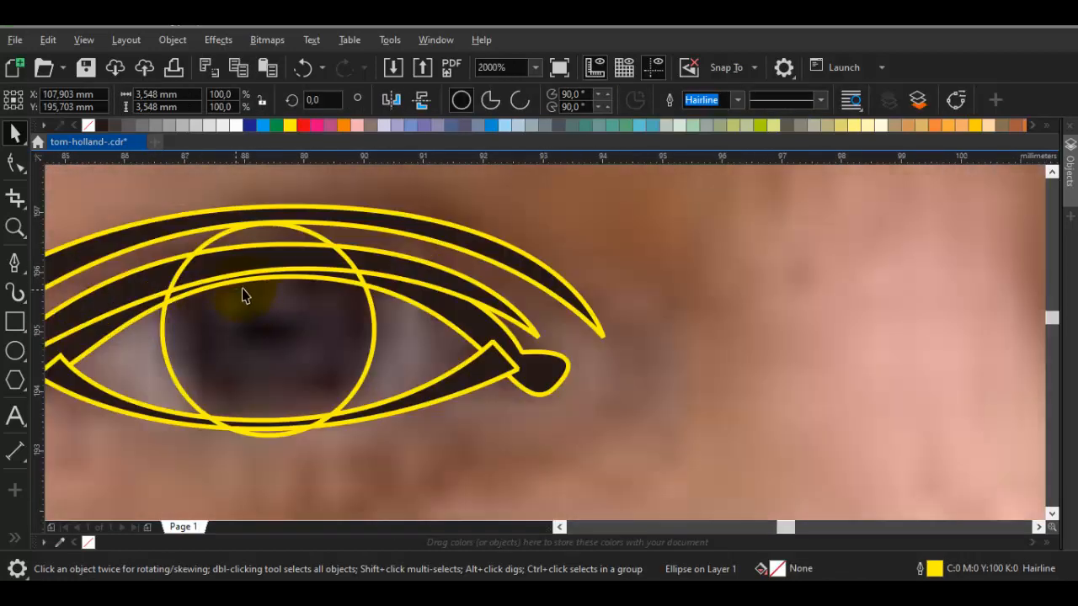
Make a small scaled-down copy of the left-hand iris circle as a light reflection in its upper part and fill it white
{"action": "left_click", "coordinate": [344, 321]}
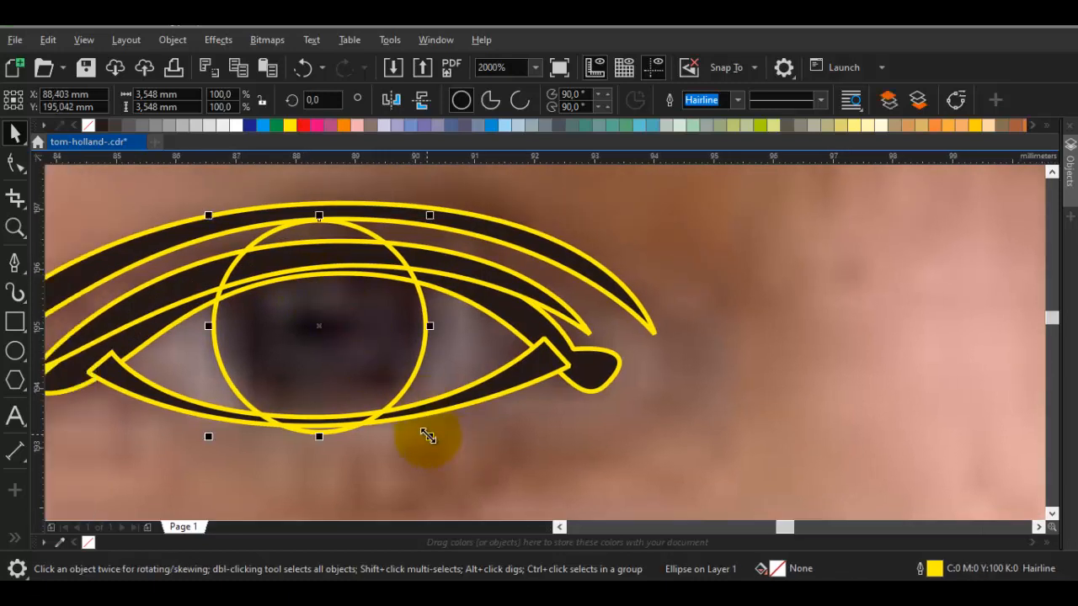
{"action": "left_click_drag", "start_coordinate": [430, 433], "coordinate": [372, 307]}
{"action": "scroll", "coordinate": [370, 308], "scroll_direction": "up", "scroll_amount": 1}
{"action": "left_click_drag", "start_coordinate": [381, 262], "coordinate": [382, 270]}
{"action": "left_click", "coordinate": [231, 125]}
{"action": "scroll", "coordinate": [321, 218], "scroll_direction": "down", "scroll_amount": 1}
{"action": "key", "text": "Escape"}
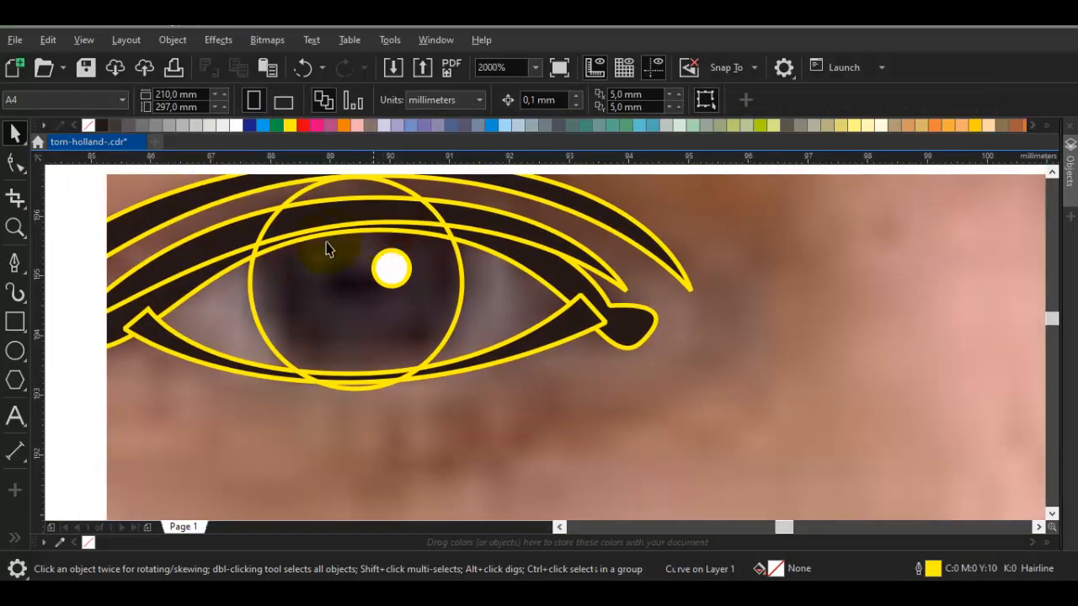
Draw a closed cutting shape that follows the upper and lower lash lines across the iris and loops around outside the eye
{"action": "key", "text": "p"}
{"action": "left_click", "coordinate": [196, 278]}
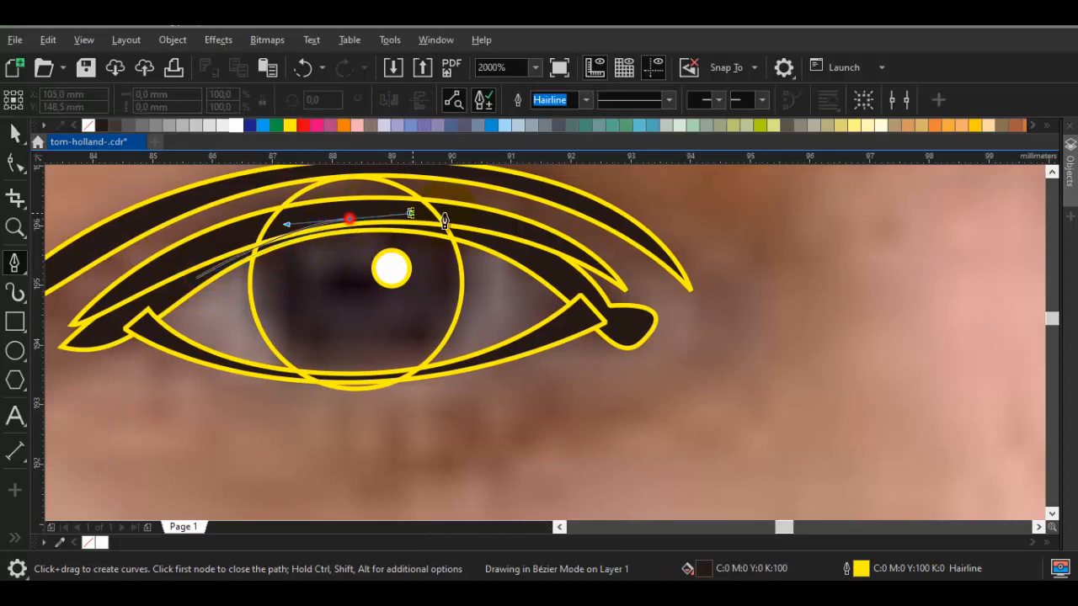
{"action": "left_click", "coordinate": [508, 252]}
{"action": "scroll", "coordinate": [409, 385], "scroll_direction": "up", "scroll_amount": 2}
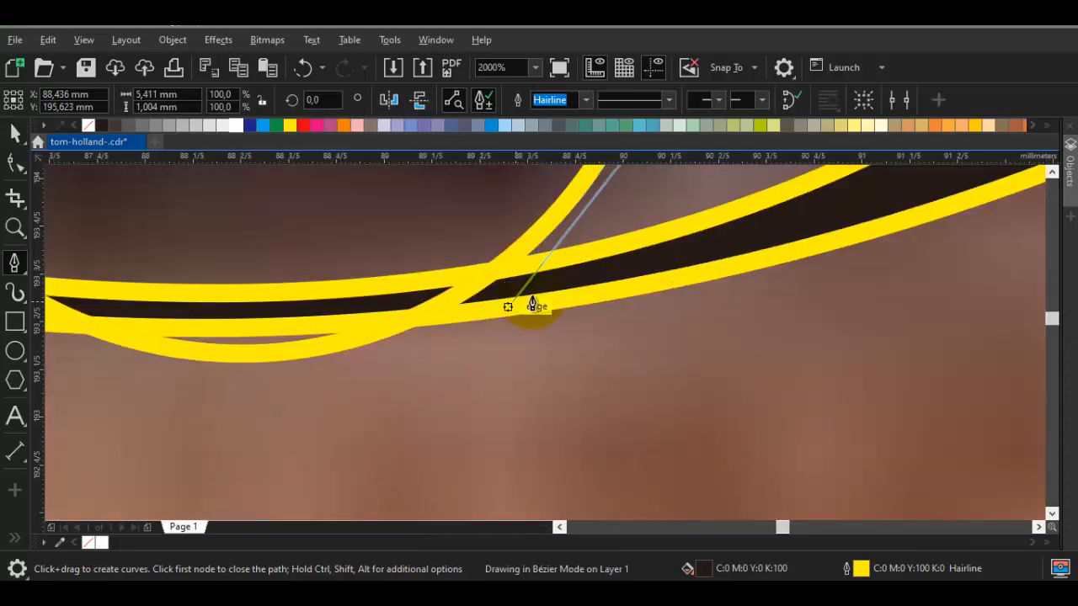
{"action": "left_click_drag", "start_coordinate": [564, 282], "coordinate": [252, 343]}
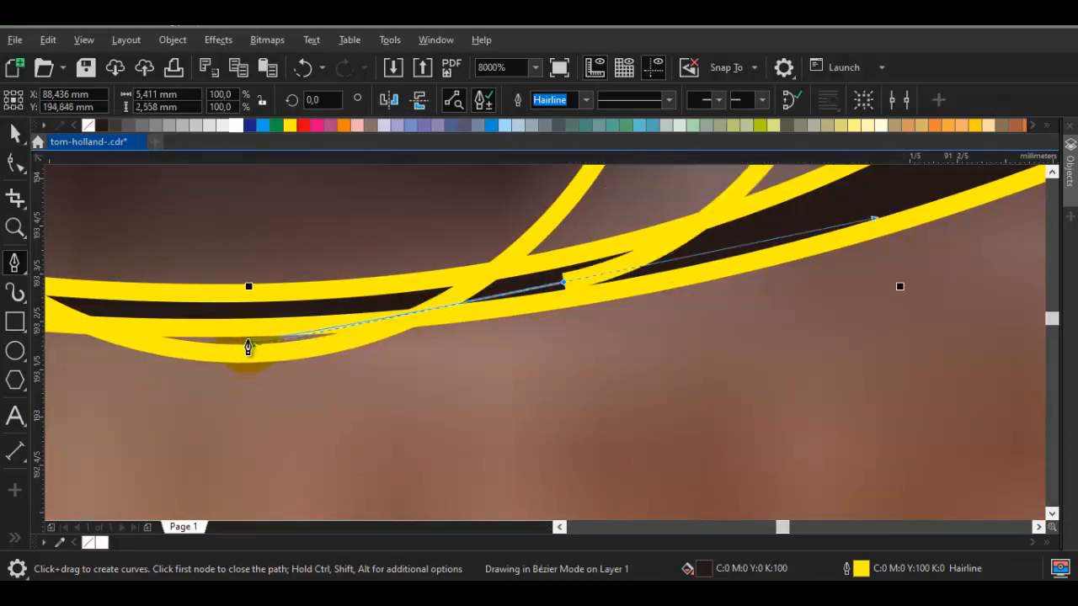
{"action": "scroll", "coordinate": [249, 344], "scroll_direction": "down", "scroll_amount": 1}
{"action": "left_click_drag", "start_coordinate": [158, 333], "coordinate": [299, 337]}
{"action": "scroll", "coordinate": [198, 328], "scroll_direction": "up", "scroll_amount": 1}
{"action": "left_click", "coordinate": [206, 310]}
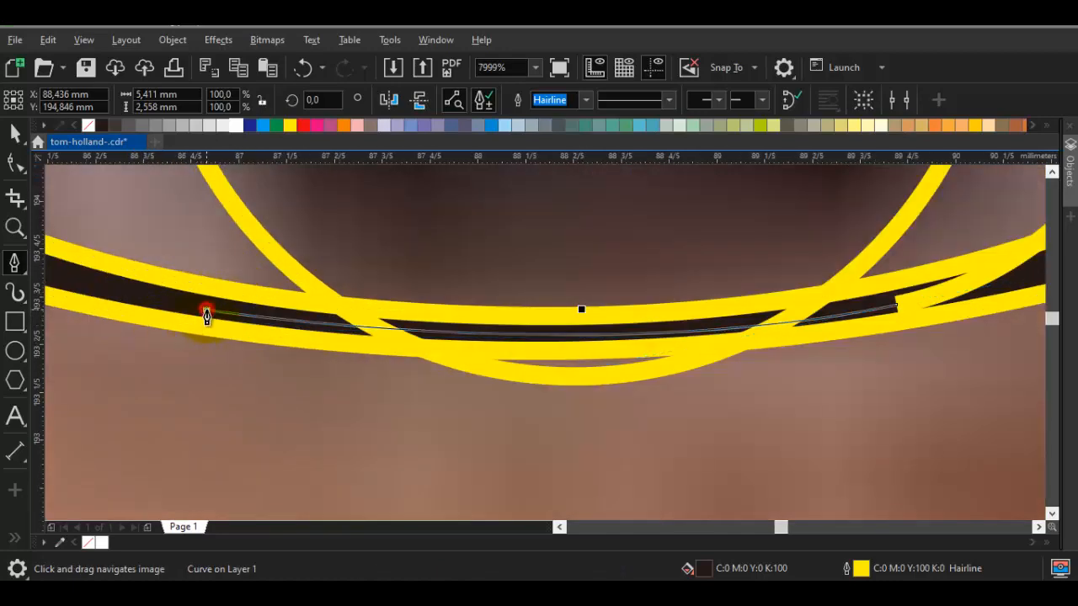
{"action": "scroll", "coordinate": [219, 333], "scroll_direction": "down", "scroll_amount": 2}
{"action": "left_click_drag", "start_coordinate": [544, 454], "coordinate": [839, 371]}
{"action": "left_click_drag", "start_coordinate": [662, 210], "coordinate": [518, 178]}
{"action": "left_click_drag", "start_coordinate": [274, 188], "coordinate": [154, 264]}
{"action": "left_click", "coordinate": [284, 316]}
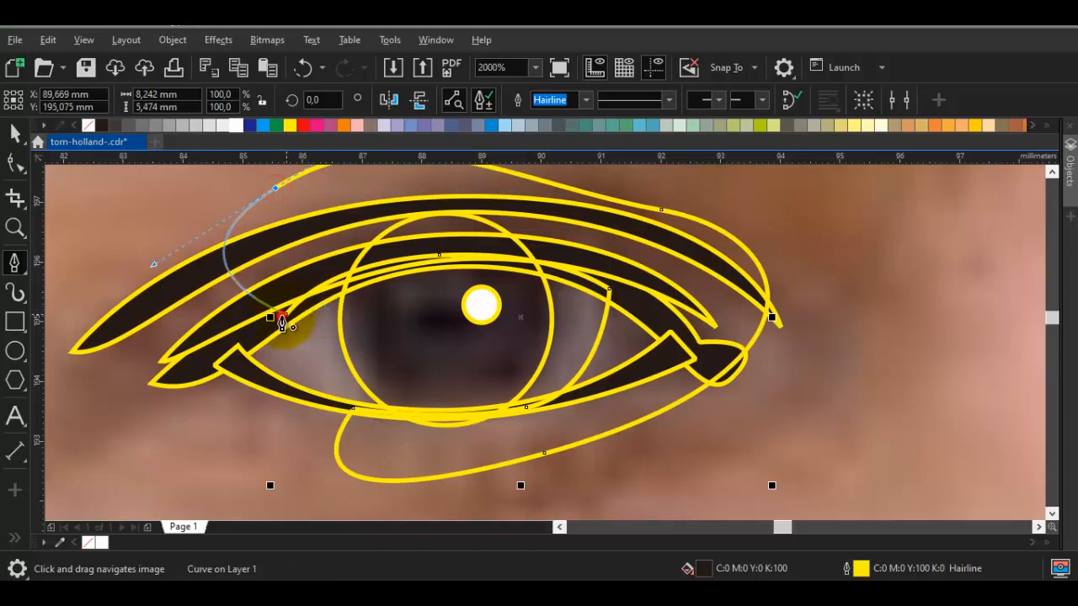
Subtract the cutting shape from the iris circle with Back Minus Front and fill the trimmed iris with the sampled black
{"action": "key", "text": "space"}
{"action": "left_click", "coordinate": [410, 337], "text": "shift"}
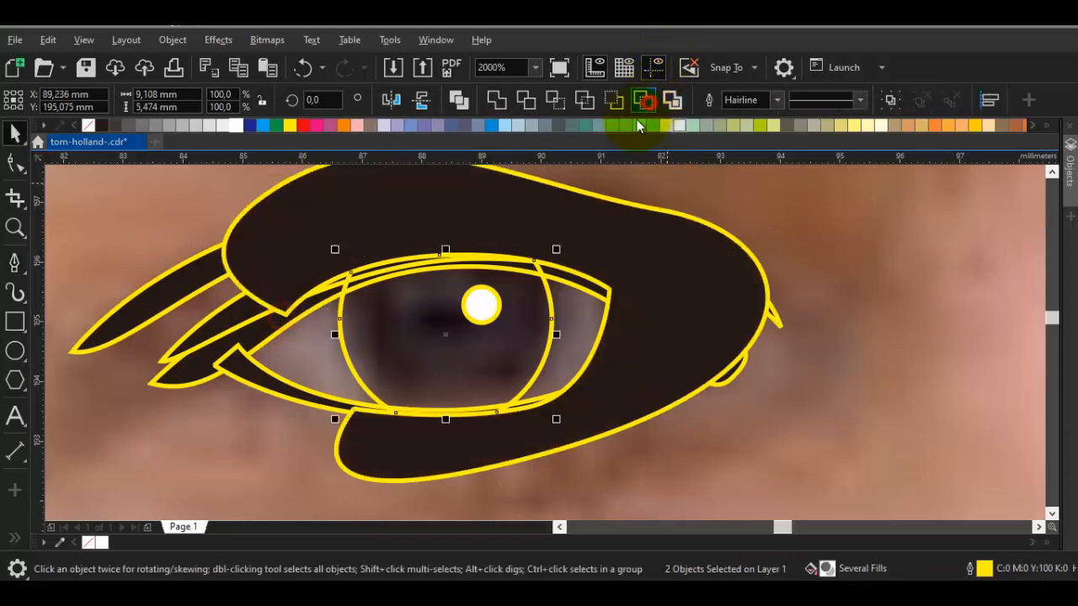
{"action": "left_click", "coordinate": [643, 100]}
{"action": "key", "text": "i"}
{"action": "left_click", "coordinate": [390, 321]}
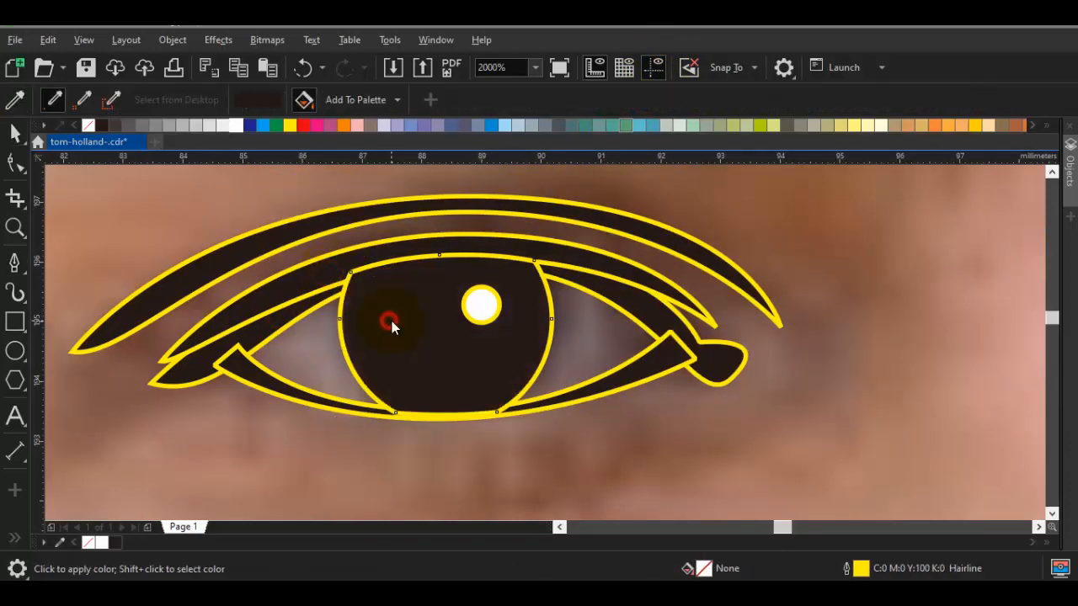
{"action": "key", "text": "space"}
Draw a thin curved closed shape about 1.4 mm tall between the upper and lower lash lines near the inner eye corner
{"action": "scroll", "coordinate": [614, 346], "scroll_direction": "up", "scroll_amount": 2}
{"action": "key", "text": "b"}
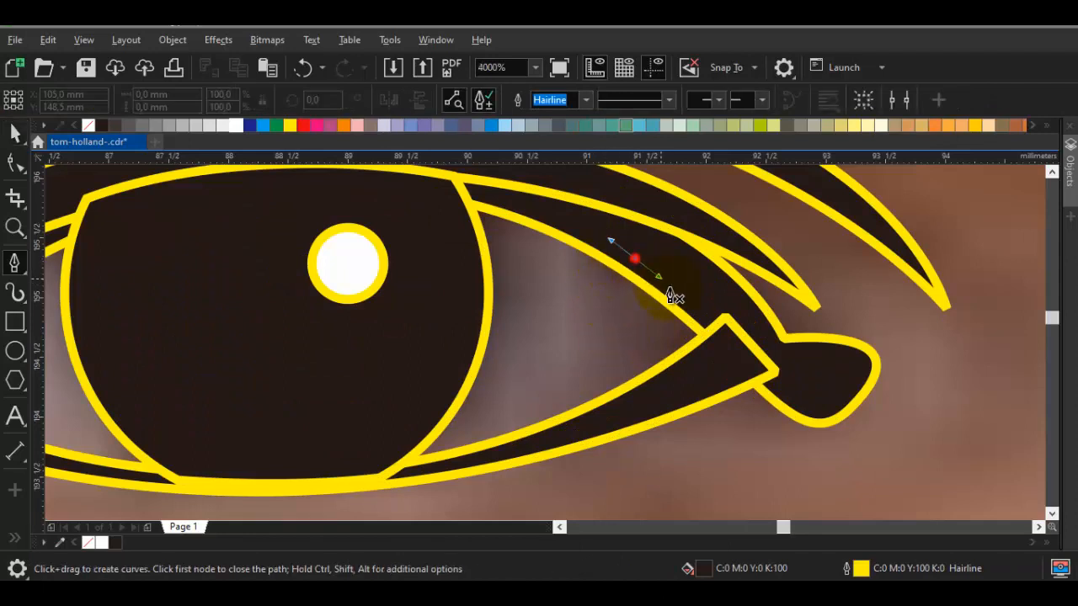
{"action": "left_click_drag", "start_coordinate": [661, 396], "coordinate": [633, 413]}
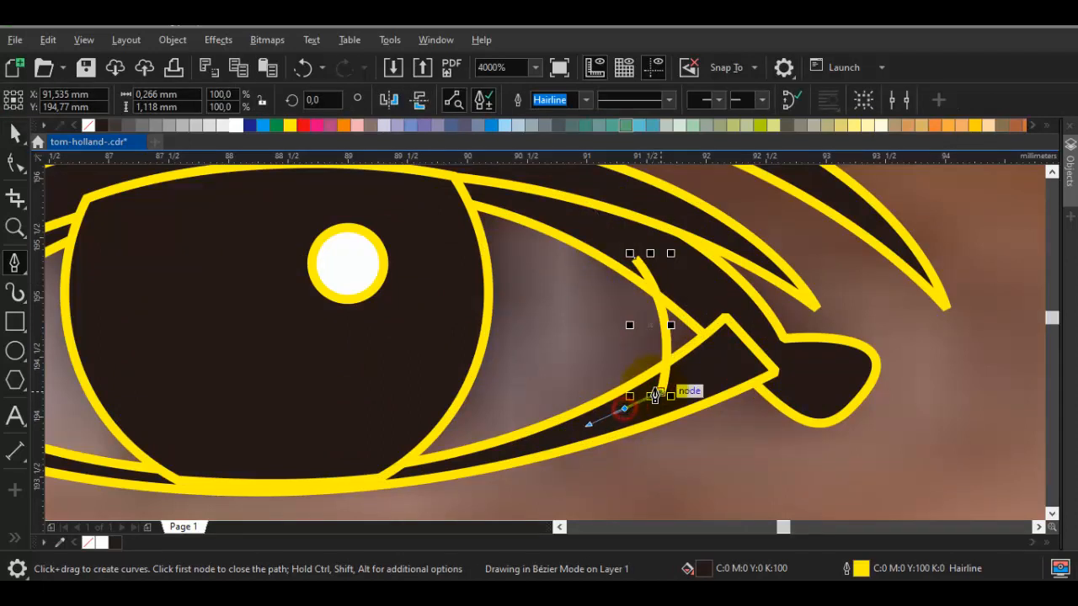
{"action": "left_click", "coordinate": [633, 256]}
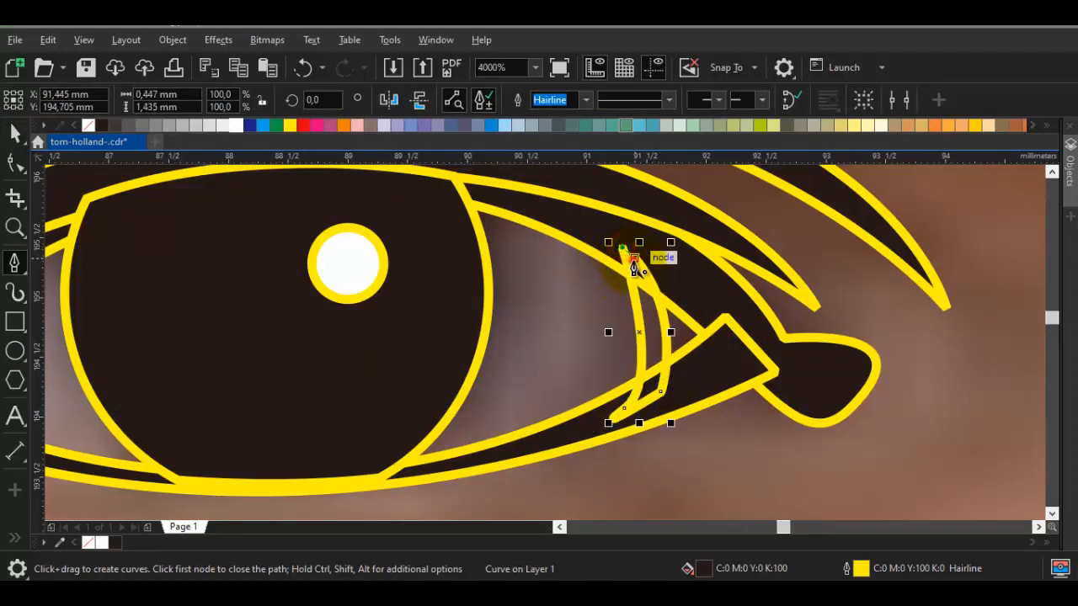
Draw a closed triangular tear duct about 0.9 by 1.2 mm in the inner eye corner and fill it red
{"action": "left_click_drag", "start_coordinate": [642, 283], "coordinate": [669, 378]}
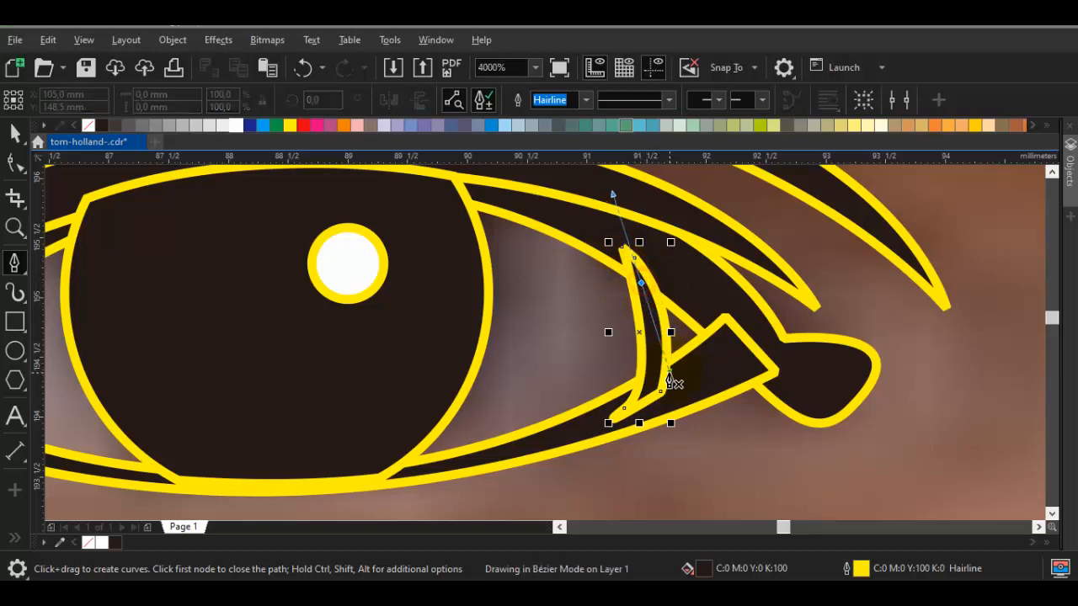
{"action": "left_click", "coordinate": [648, 396]}
{"action": "left_click_drag", "start_coordinate": [741, 345], "coordinate": [748, 330]}
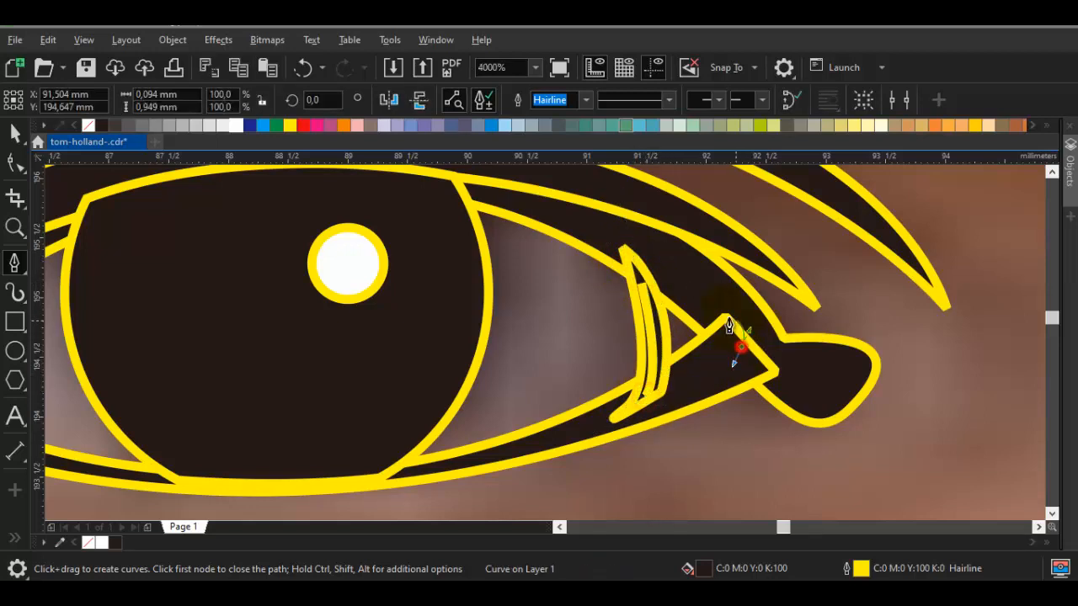
{"action": "left_click", "coordinate": [638, 280]}
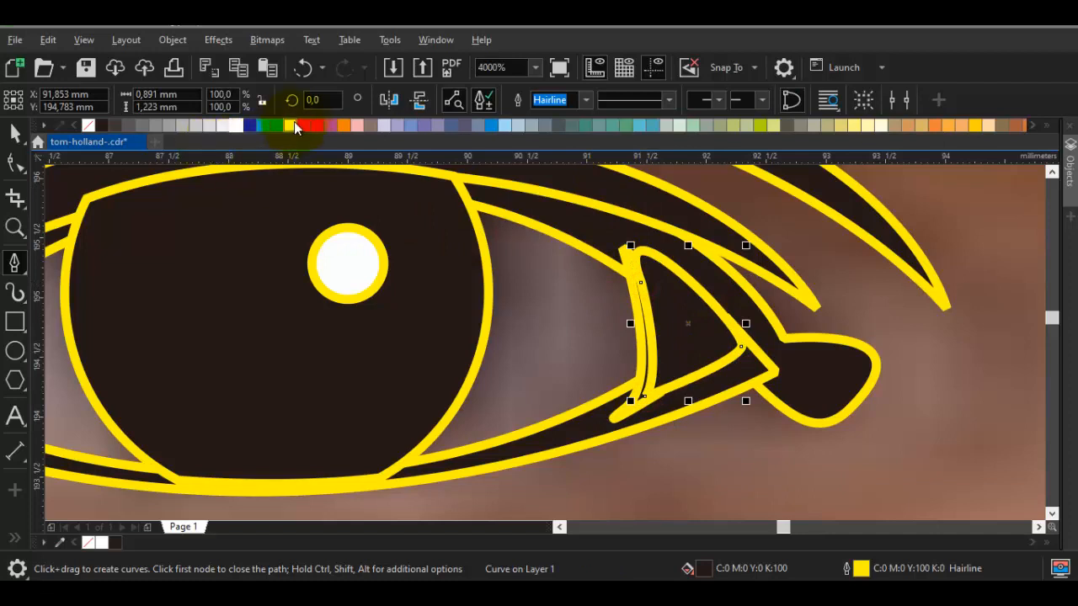
{"action": "left_click_drag", "start_coordinate": [301, 124], "coordinate": [648, 325]}
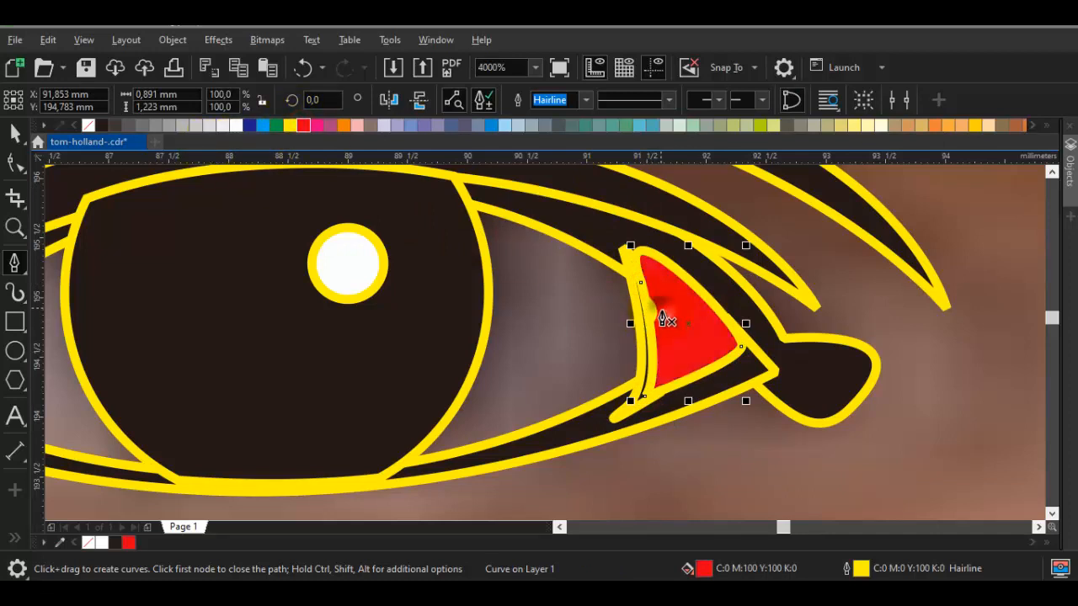
Reorder the red tear duct so it sits directly in front of the photo, beneath the black lash shapes
{"action": "right_click", "coordinate": [663, 320]}
{"action": "mouse_move", "coordinate": [741, 162]}
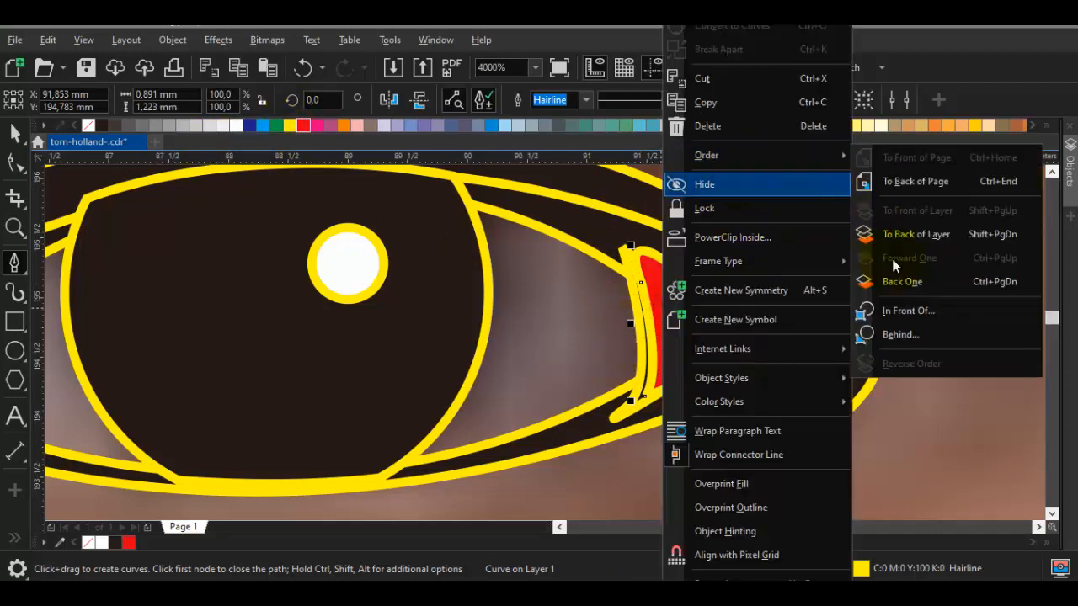
{"action": "left_click", "coordinate": [913, 307]}
{"action": "left_click", "coordinate": [936, 352]}
{"action": "key", "text": "space"}
{"action": "key", "text": "Escape"}
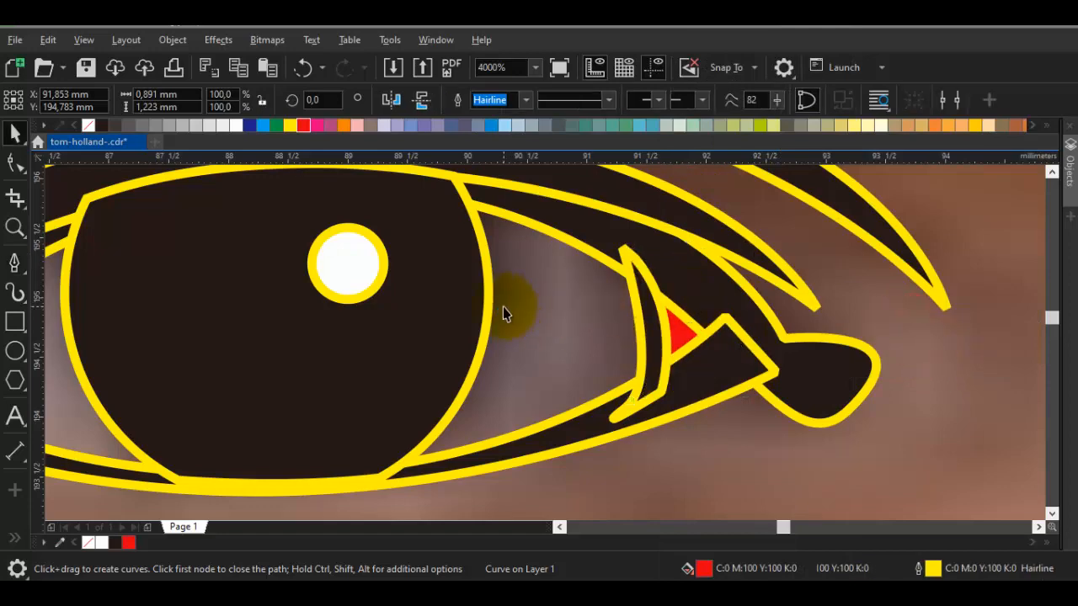
Draw a closed eye-white shape about 6 by 1.6 mm, with rounded areas on both sides of the iris joined across it
{"action": "key", "text": "space"}
{"action": "left_click_drag", "start_coordinate": [428, 305], "coordinate": [618, 203]}
{"action": "scroll", "coordinate": [630, 291], "scroll_direction": "down", "scroll_amount": 1}
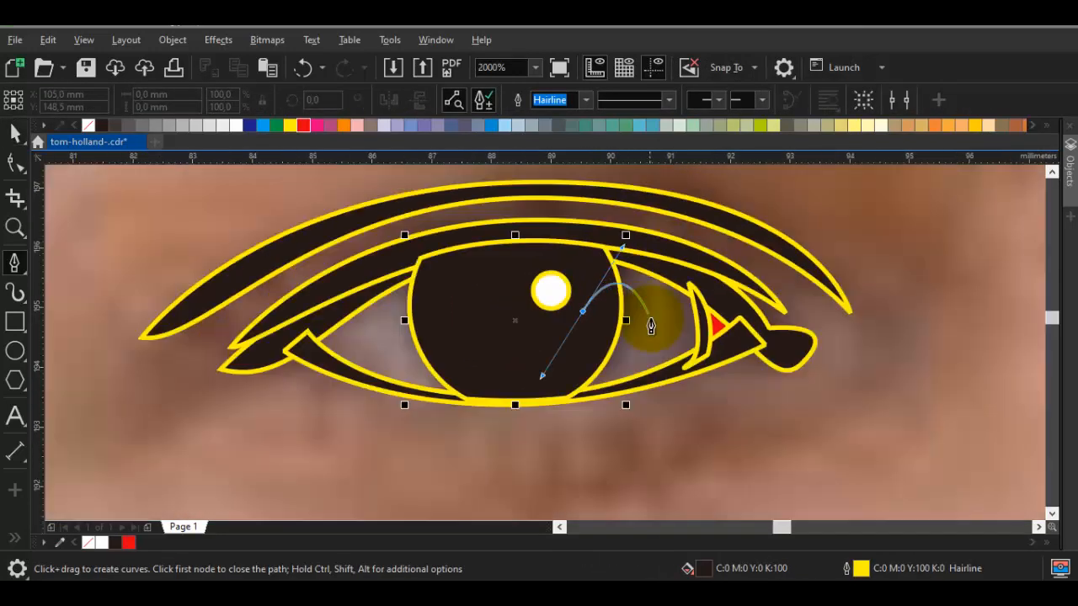
{"action": "scroll", "coordinate": [650, 320], "scroll_direction": "up", "scroll_amount": 1}
{"action": "left_click_drag", "start_coordinate": [738, 355], "coordinate": [811, 404]}
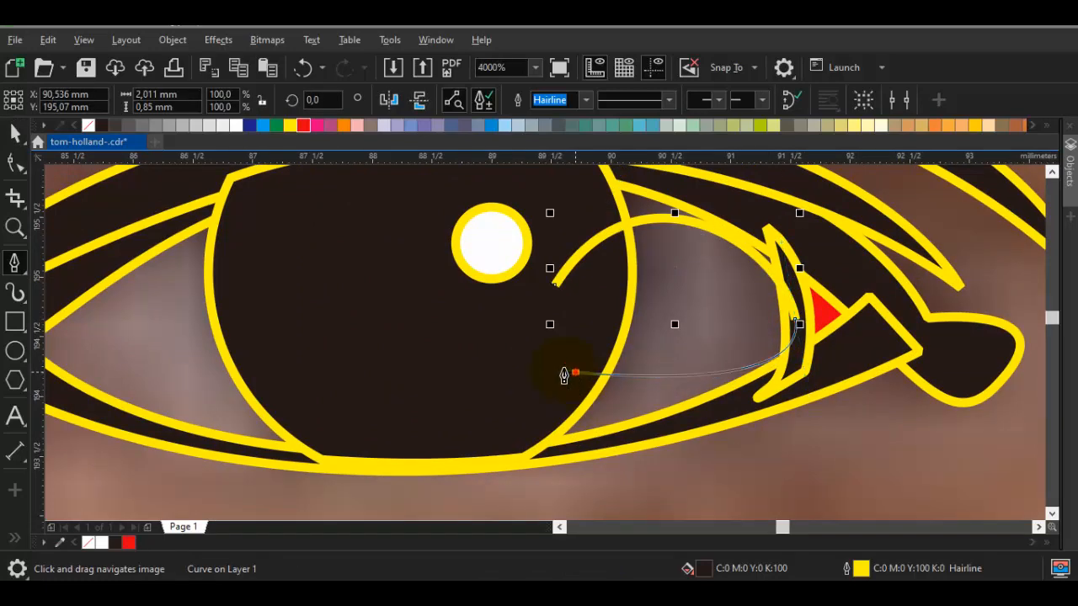
{"action": "left_click_drag", "start_coordinate": [333, 384], "coordinate": [667, 366]}
{"action": "left_click_drag", "start_coordinate": [643, 372], "coordinate": [435, 439]}
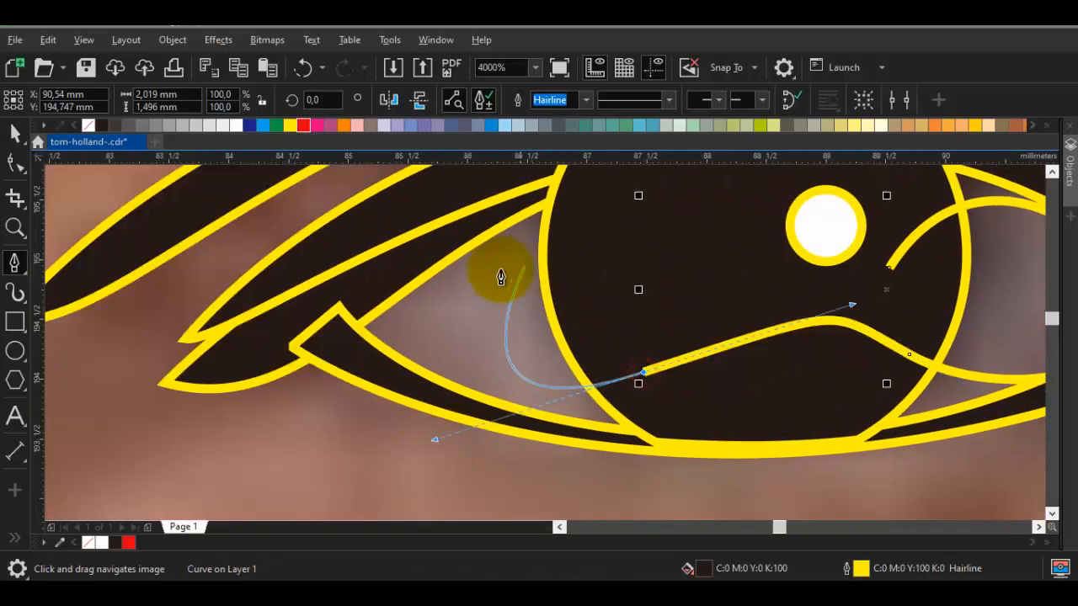
{"action": "left_click_drag", "start_coordinate": [474, 252], "coordinate": [606, 175]}
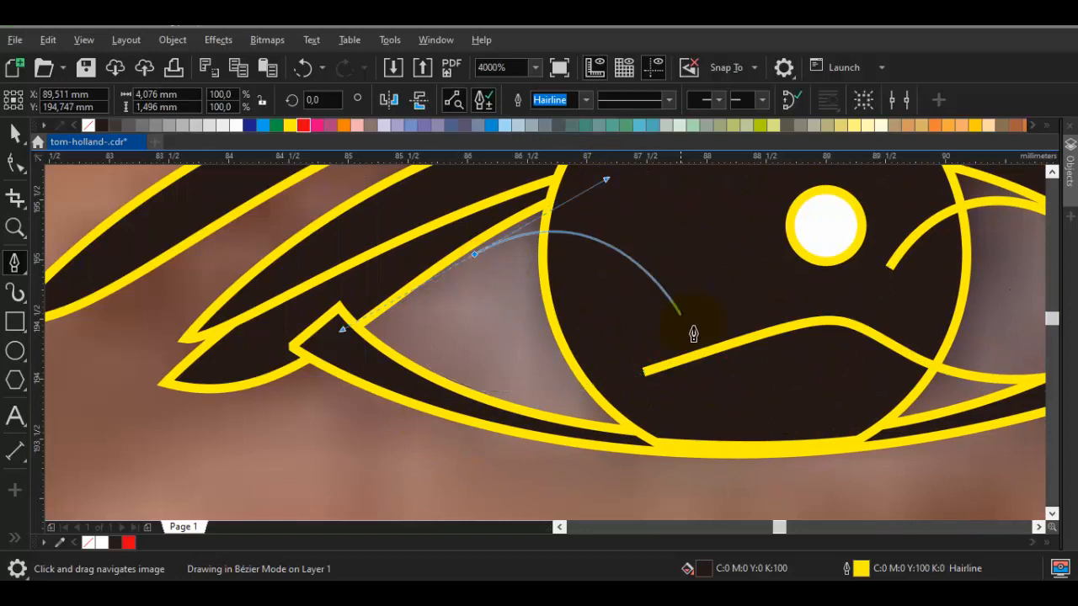
{"action": "left_click", "coordinate": [719, 319]}
{"action": "left_click_drag", "start_coordinate": [896, 309], "coordinate": [893, 309]}
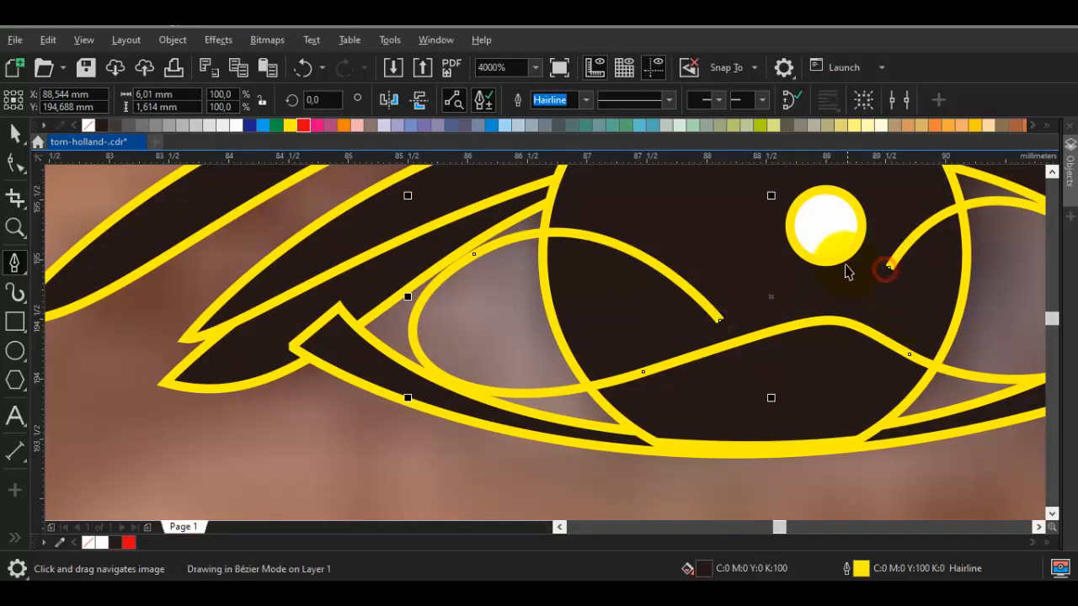
Fill the eye-white shape with white sampled from the iris highlight and place it directly in front of the photo
{"action": "key", "text": "i"}
{"action": "left_click", "coordinate": [838, 244]}
{"action": "left_click", "coordinate": [491, 312]}
{"action": "key", "text": "space"}
{"action": "right_click", "coordinate": [492, 312]}
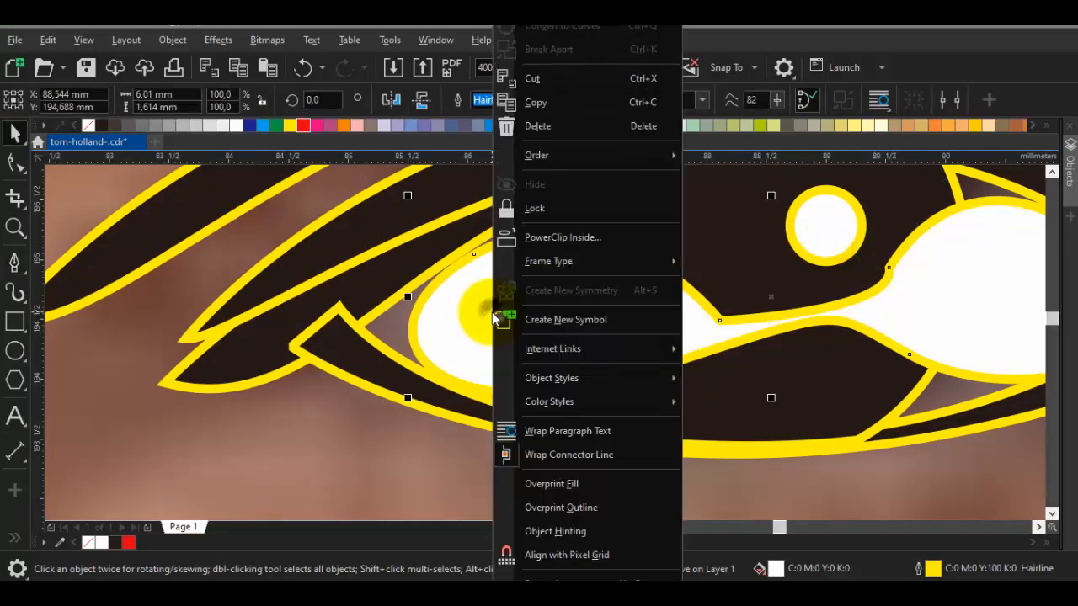
{"action": "mouse_move", "coordinate": [628, 156]}
{"action": "left_click", "coordinate": [720, 311]}
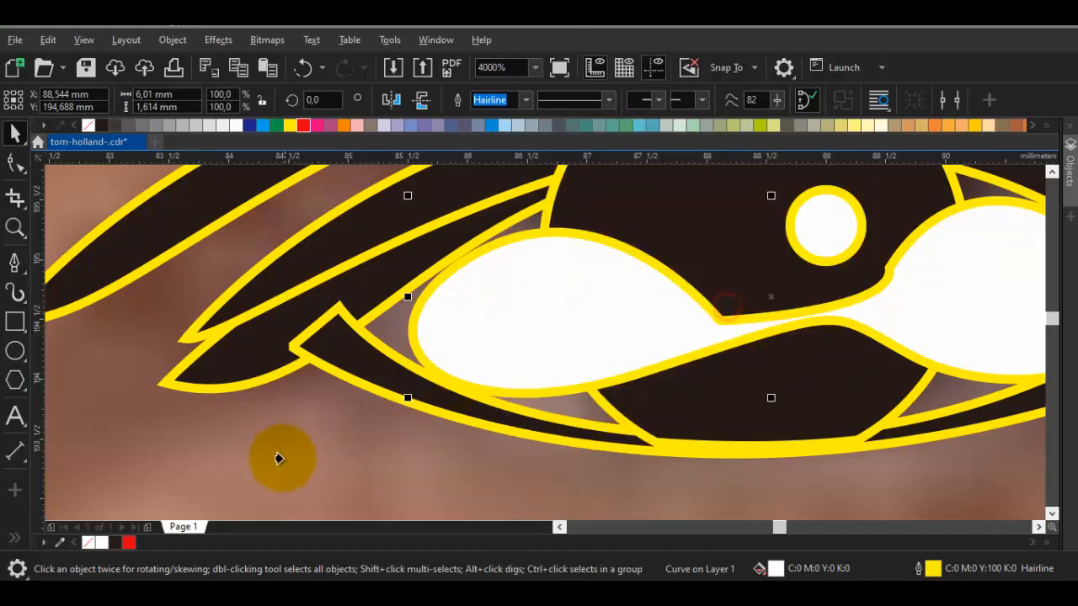
{"action": "left_click", "coordinate": [281, 457]}
Reshape the eye white by moving its upper node near the outer eye corner outward to the upper lash line
{"action": "key", "text": "space"}
{"action": "key", "text": "space"}
{"action": "left_click", "coordinate": [492, 334]}
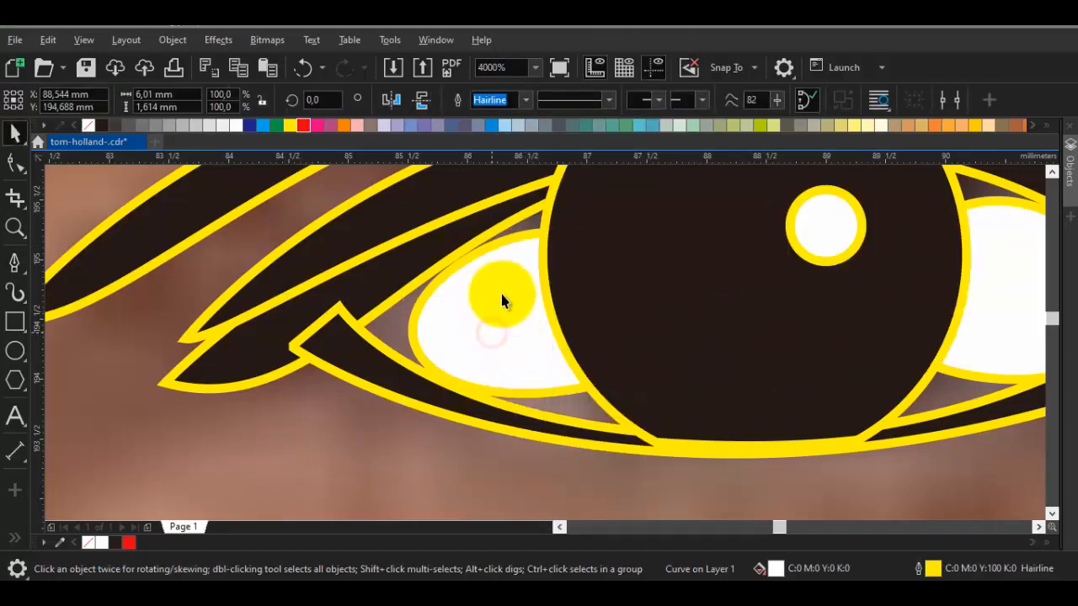
{"action": "scroll", "coordinate": [509, 302], "scroll_direction": "up", "scroll_amount": 3}
{"action": "key", "text": "F10"}
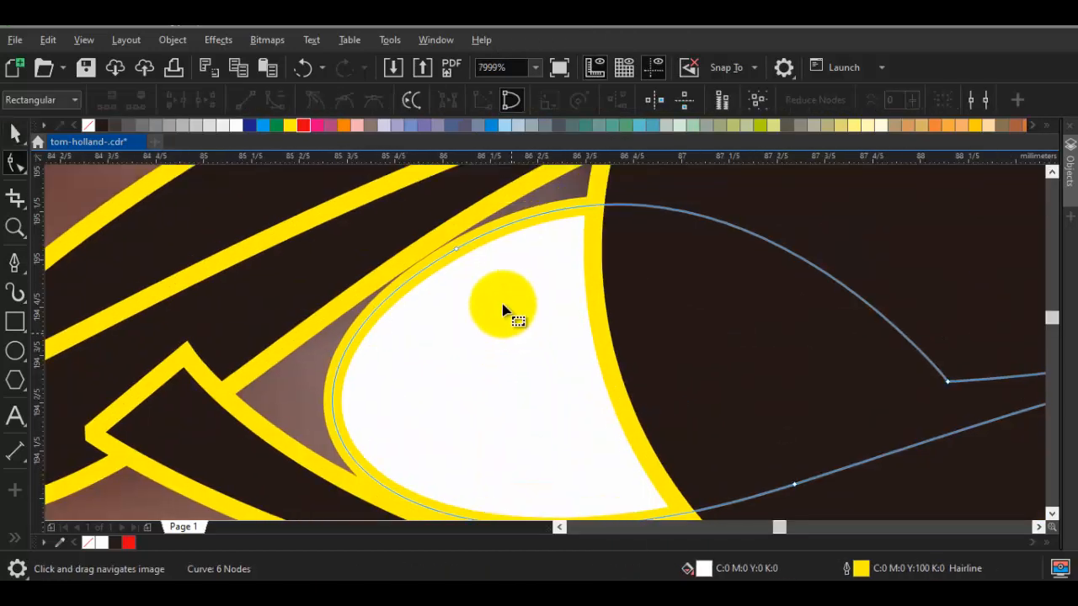
{"action": "left_click_drag", "start_coordinate": [459, 256], "coordinate": [445, 248]}
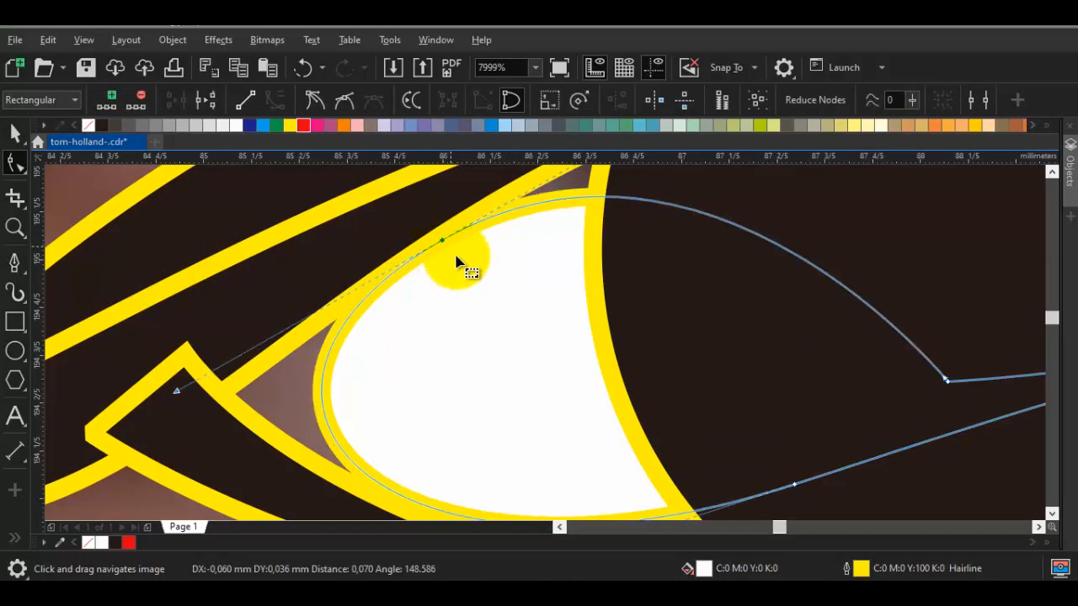
{"action": "scroll", "coordinate": [457, 262], "scroll_direction": "down", "scroll_amount": 1}
{"action": "key", "text": "space"}
{"action": "key", "text": "Escape"}
Draw a closed shape about 7.5 by 2.6 mm along the lash lines around the eye opening and fill it with 30% black
{"action": "left_click_drag", "start_coordinate": [611, 260], "coordinate": [434, 299]}
{"action": "key", "text": "p"}
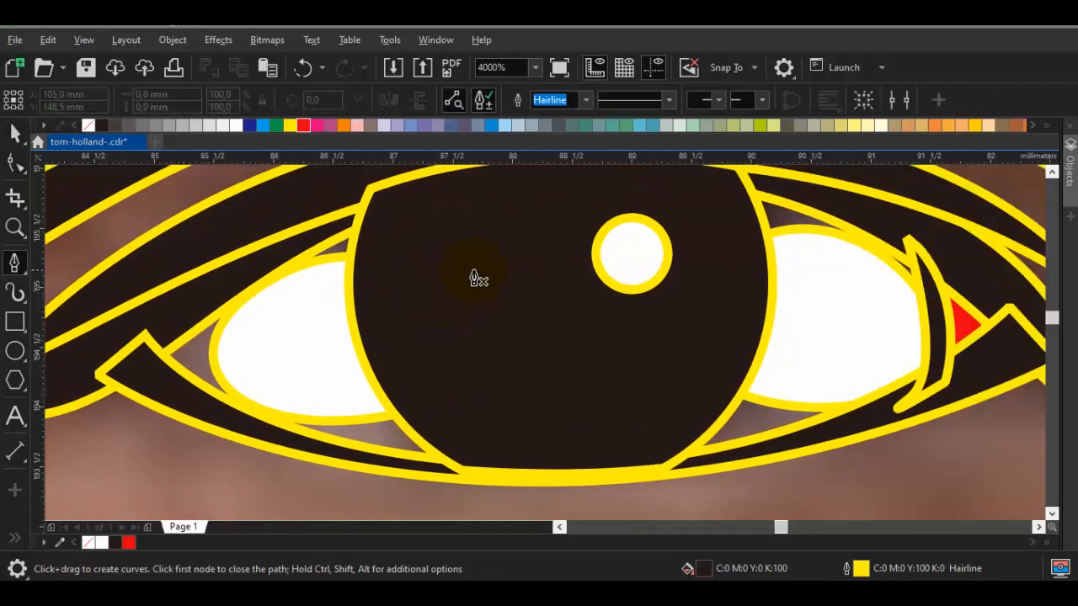
{"action": "left_click_drag", "start_coordinate": [484, 263], "coordinate": [507, 190]}
{"action": "left_click_drag", "start_coordinate": [708, 210], "coordinate": [883, 235]}
{"action": "left_click", "coordinate": [965, 376]}
{"action": "left_click_drag", "start_coordinate": [716, 445], "coordinate": [830, 366]}
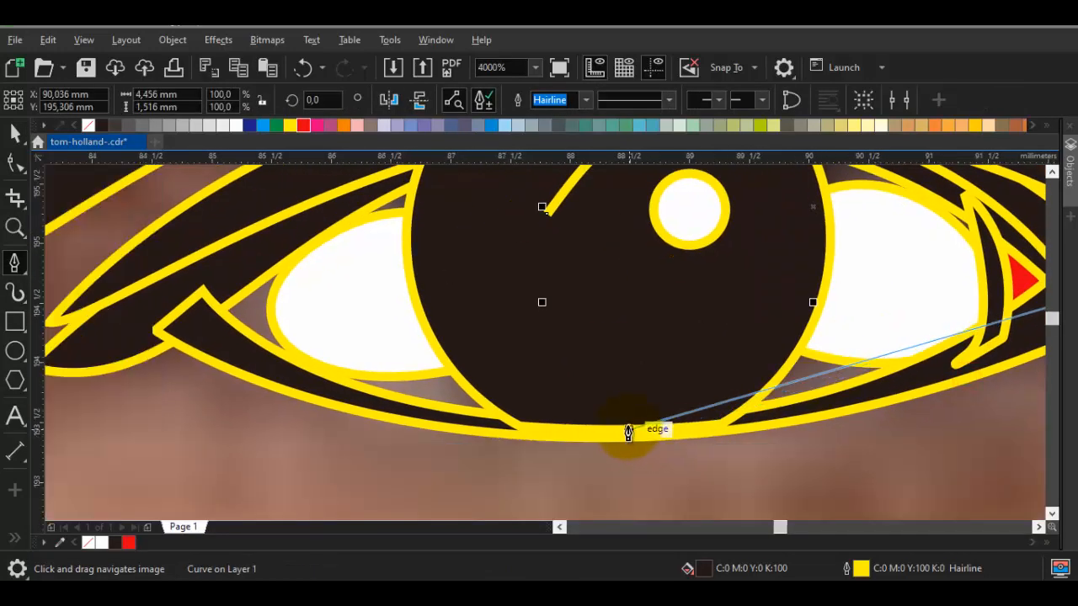
{"action": "mouse_move", "coordinate": [619, 433]}
{"action": "left_mouse_down"}
{"action": "mouse_move", "coordinate": [339, 443]}
{"action": "mouse_move", "coordinate": [292, 432]}
{"action": "left_mouse_up"}
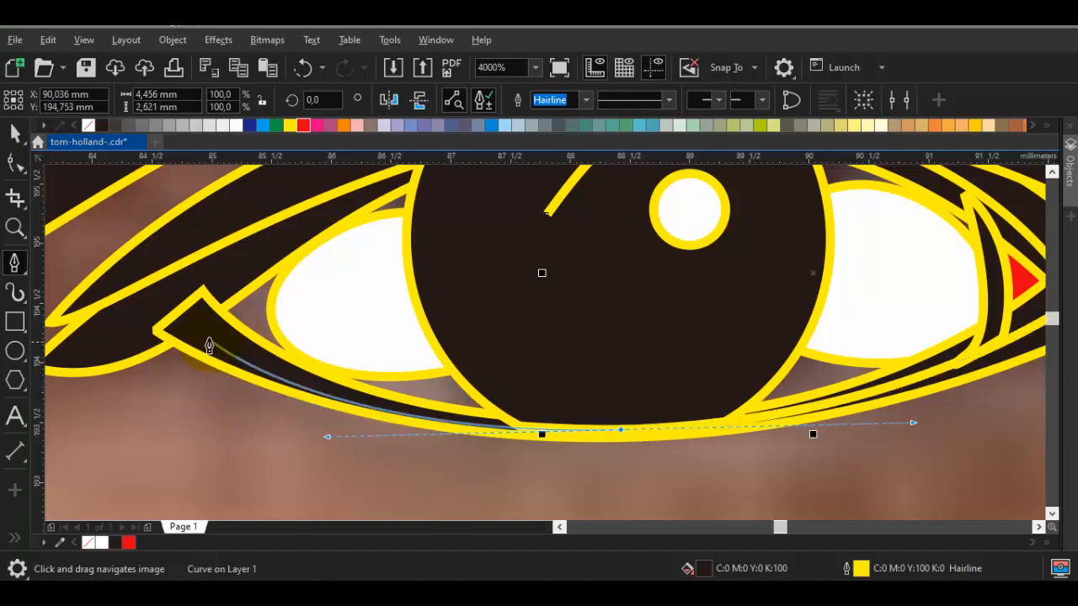
{"action": "left_click", "coordinate": [179, 312]}
{"action": "left_click_drag", "start_coordinate": [319, 273], "coordinate": [299, 333]}
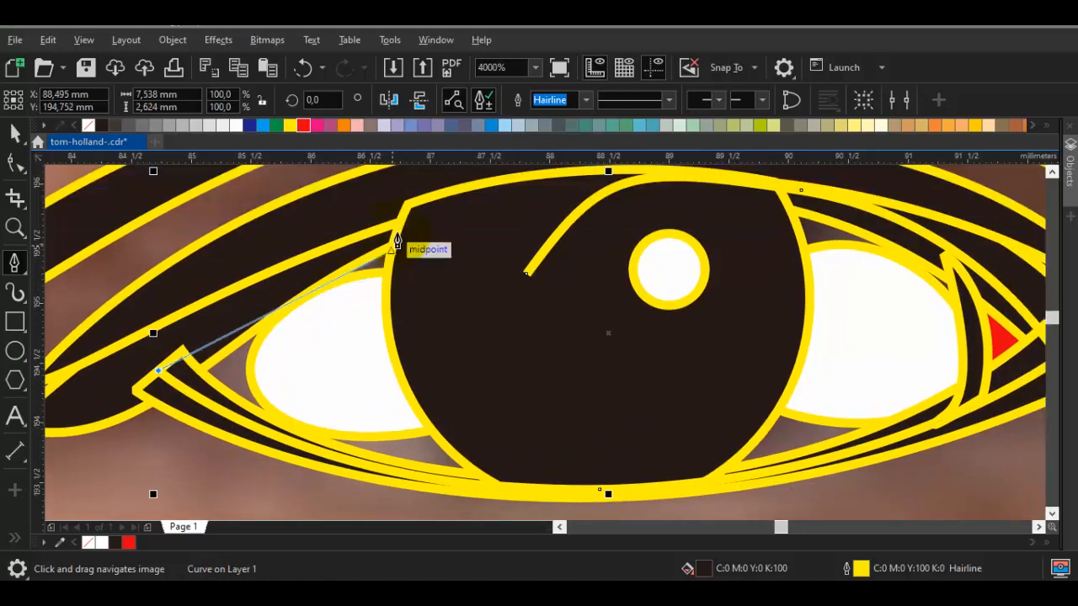
{"action": "left_click_drag", "start_coordinate": [437, 202], "coordinate": [478, 193]}
{"action": "left_click", "coordinate": [524, 275]}
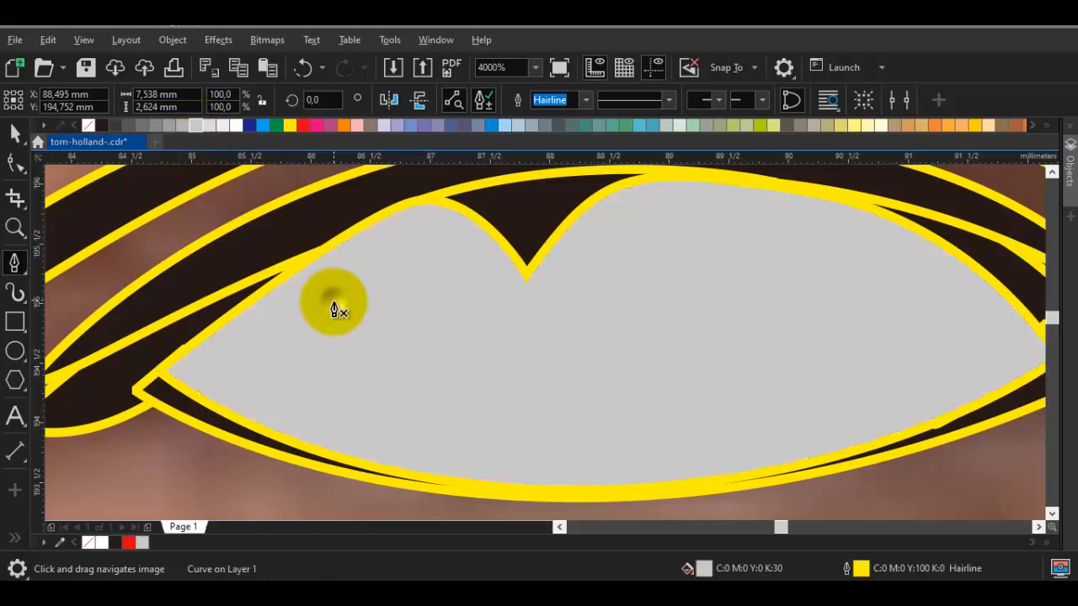
Place the grey eye-opening shape directly in front of the photo, beneath the eye white, iris and lashes
{"action": "right_click", "coordinate": [336, 304]}
{"action": "mouse_move", "coordinate": [472, 158]}
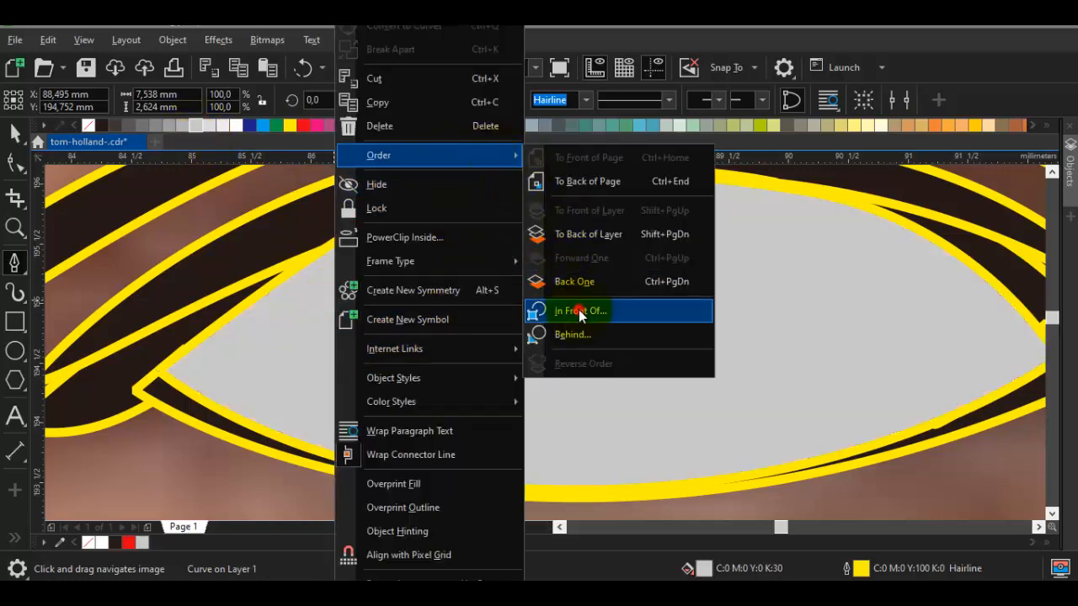
{"action": "left_click", "coordinate": [579, 309]}
{"action": "left_click", "coordinate": [215, 473]}
{"action": "scroll", "coordinate": [256, 467], "scroll_direction": "down", "scroll_amount": 2}
{"action": "key", "text": "space"}
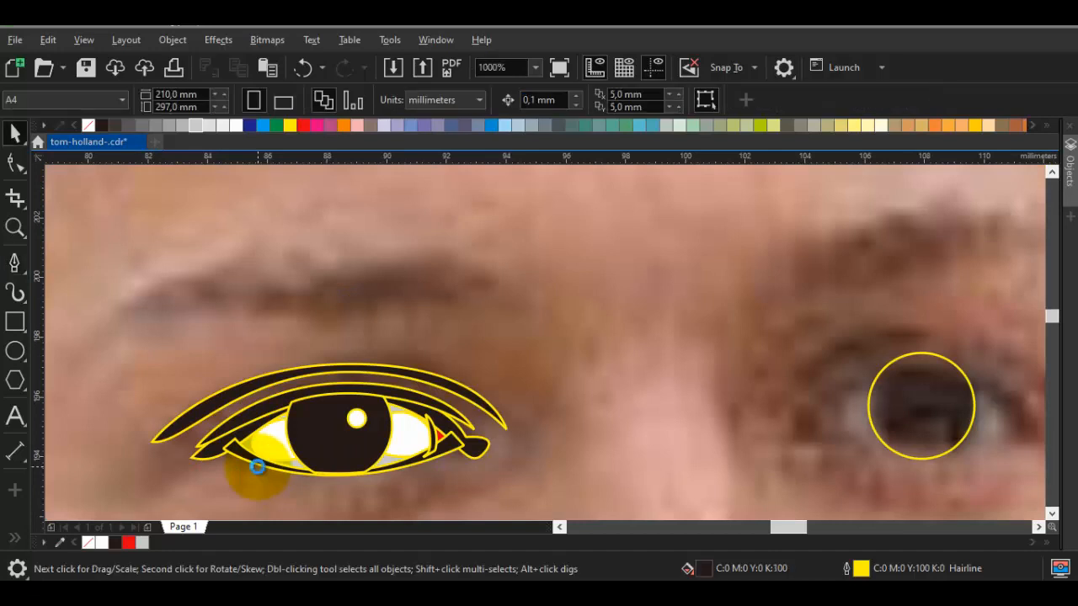
Start the outline of the left-hand eyebrow with narrow pointed hair tips at its inner end
{"action": "scroll", "coordinate": [508, 393], "scroll_direction": "down", "scroll_amount": 3}
{"action": "scroll", "coordinate": [474, 390], "scroll_direction": "up", "scroll_amount": 4}
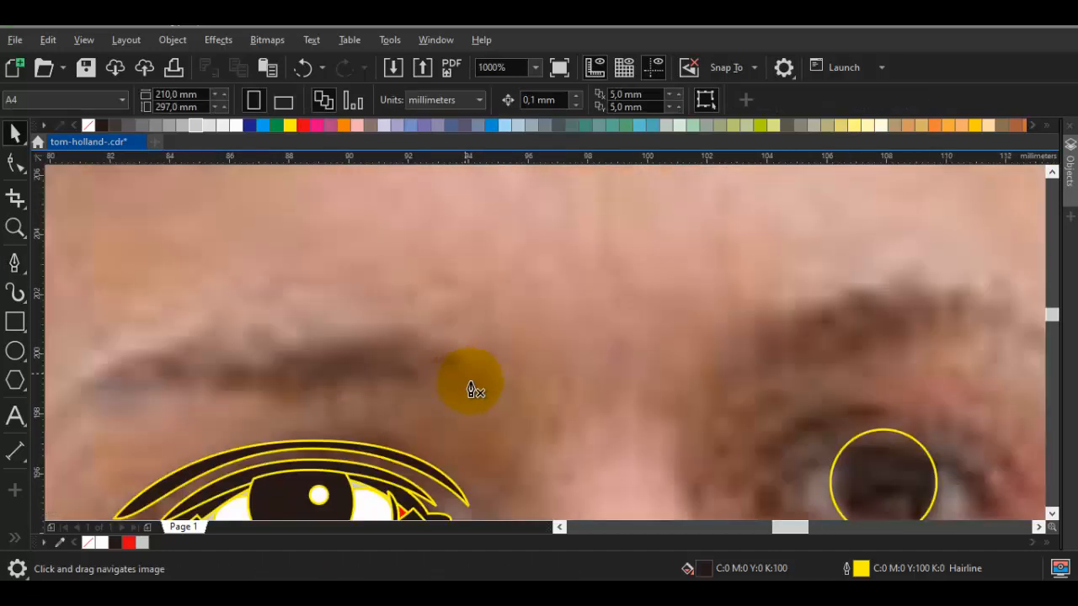
{"action": "key", "text": "space"}
{"action": "scroll", "coordinate": [506, 396], "scroll_direction": "up", "scroll_amount": 2}
{"action": "left_click", "coordinate": [539, 396]}
{"action": "left_click_drag", "start_coordinate": [448, 261], "coordinate": [504, 368]}
{"action": "left_click", "coordinate": [506, 362]}
{"action": "left_click", "coordinate": [433, 272]}
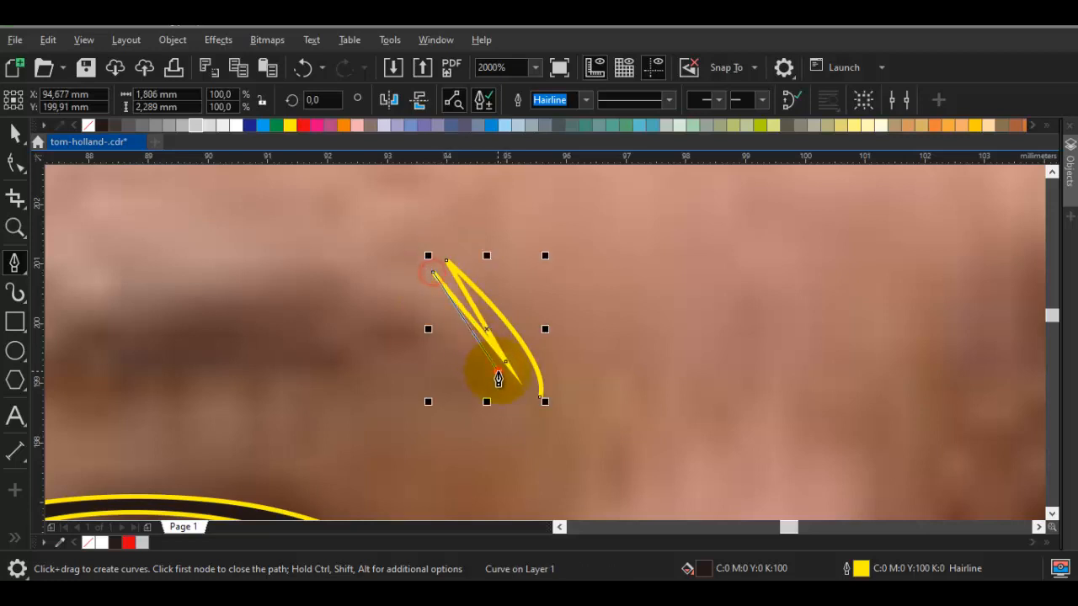
{"action": "left_click", "coordinate": [498, 372]}
Continue the eyebrow outline along its notched upper edge to the outer tip and back along its lower edge
{"action": "scroll", "coordinate": [320, 282], "scroll_direction": "down", "scroll_amount": 2}
{"action": "scroll", "coordinate": [289, 294], "scroll_direction": "up", "scroll_amount": 2}
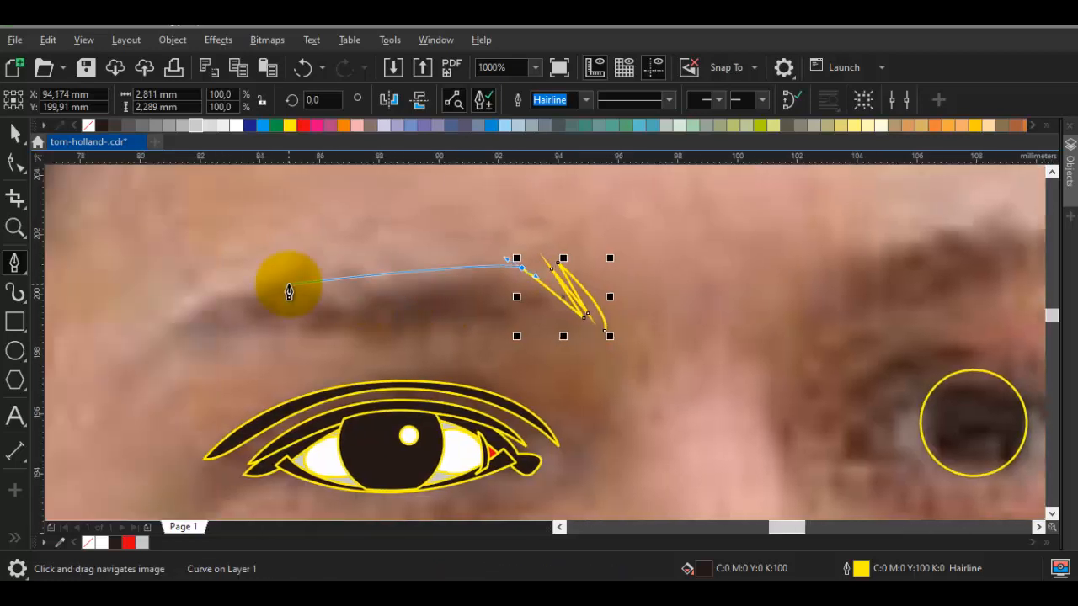
{"action": "left_click", "coordinate": [334, 288]}
{"action": "left_click", "coordinate": [434, 257]}
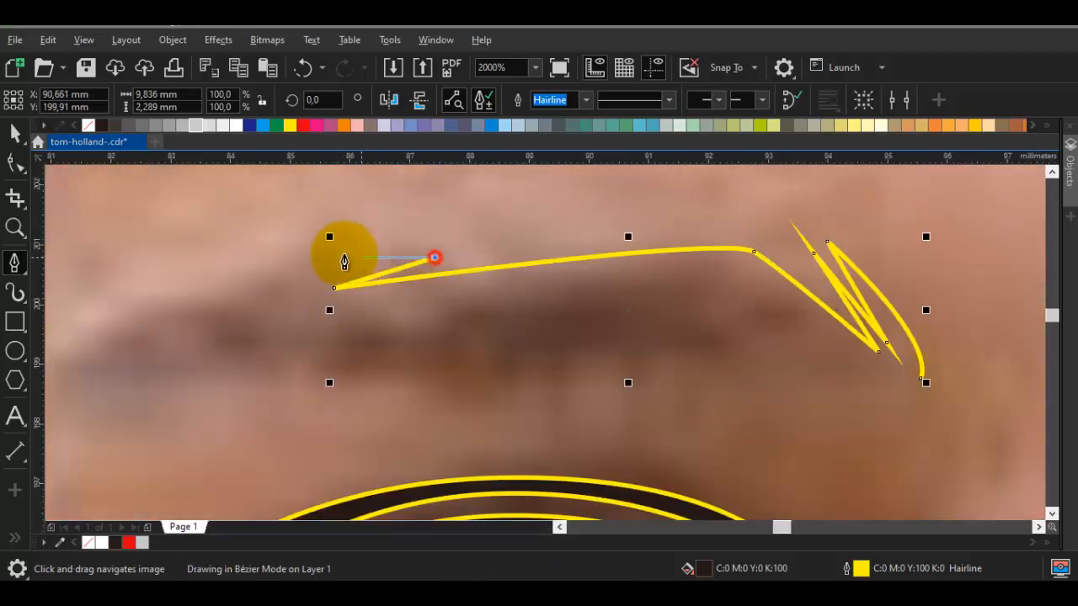
{"action": "left_click_drag", "start_coordinate": [297, 256], "coordinate": [253, 255]}
{"action": "left_click_drag", "start_coordinate": [134, 342], "coordinate": [373, 304]}
{"action": "left_click", "coordinate": [271, 341]}
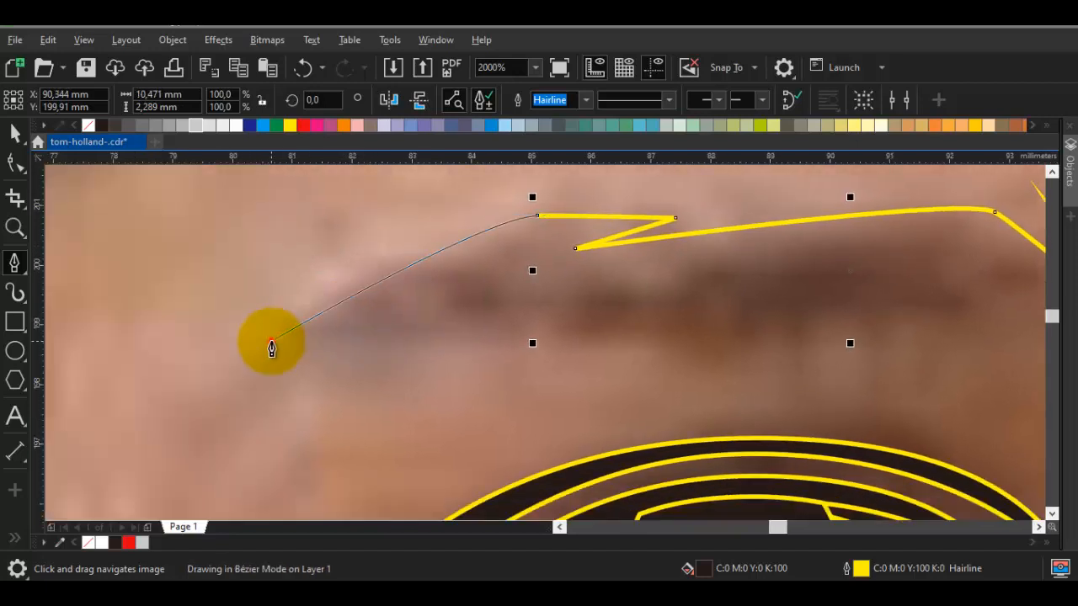
{"action": "left_click_drag", "start_coordinate": [617, 341], "coordinate": [328, 341]}
{"action": "left_click_drag", "start_coordinate": [705, 357], "coordinate": [750, 361]}
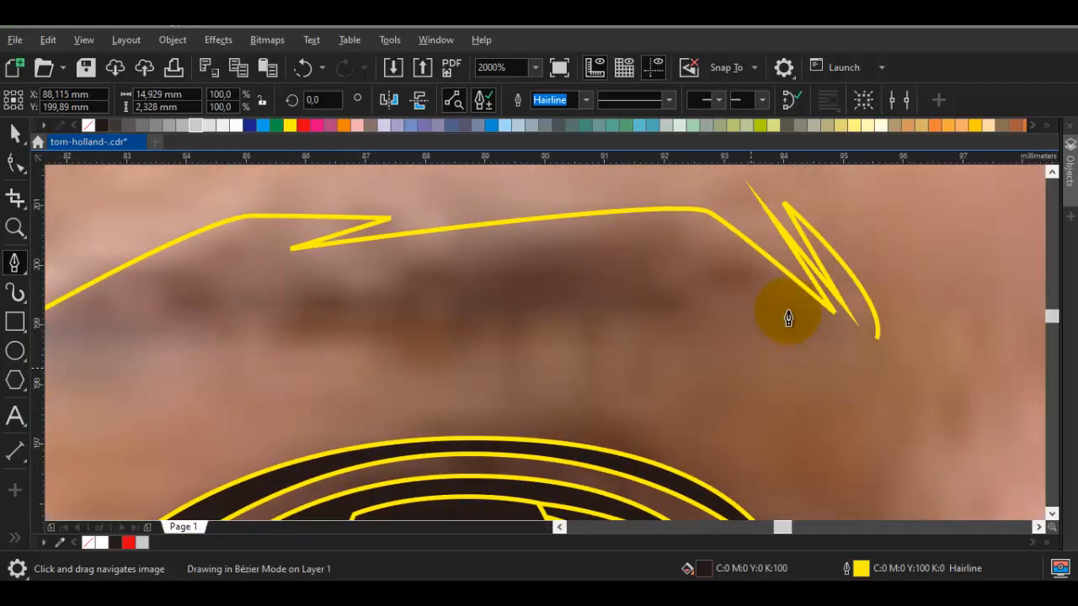
Close the eyebrow outline with jagged hair points at its inner end, making a black-filled shape about 14.9 by 2.5 mm
{"action": "scroll", "coordinate": [787, 305], "scroll_direction": "up", "scroll_amount": 1}
{"action": "left_click", "coordinate": [804, 345]}
{"action": "left_click", "coordinate": [687, 205]}
{"action": "left_click_drag", "start_coordinate": [899, 361], "coordinate": [502, 308]}
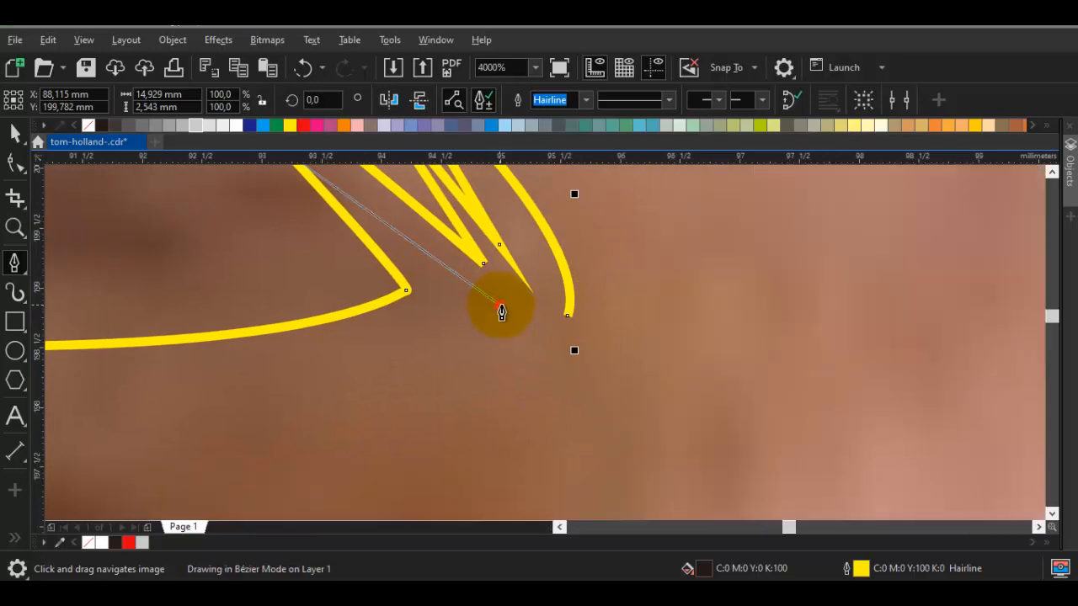
{"action": "left_click", "coordinate": [508, 309]}
{"action": "scroll", "coordinate": [502, 261], "scroll_direction": "up", "scroll_amount": 1}
{"action": "key", "text": "ctrl+z"}
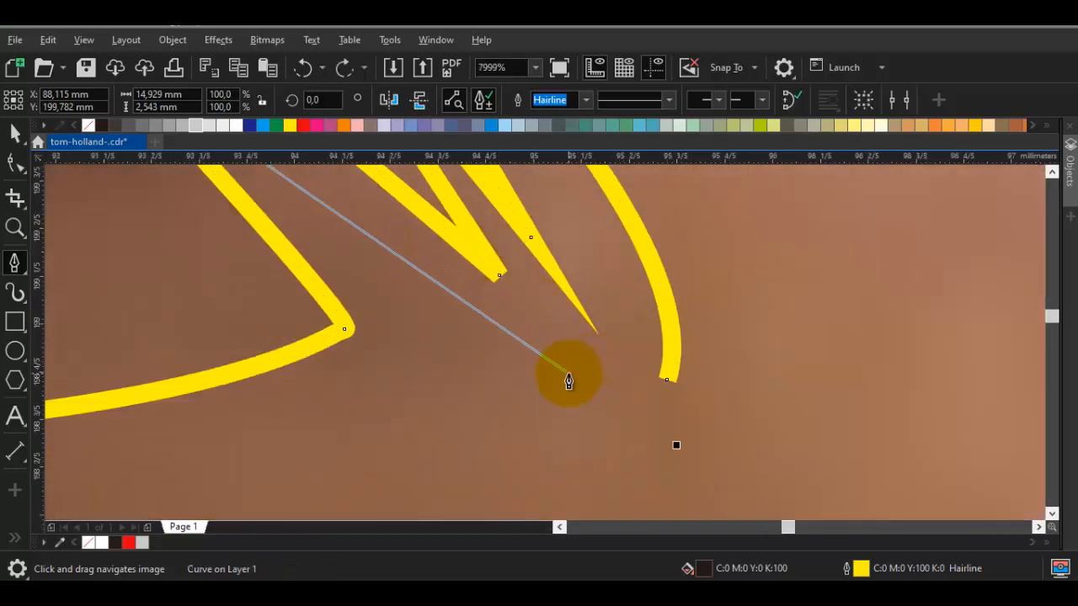
{"action": "left_click", "coordinate": [568, 373]}
{"action": "left_click", "coordinate": [486, 218]}
{"action": "left_click", "coordinate": [615, 373]}
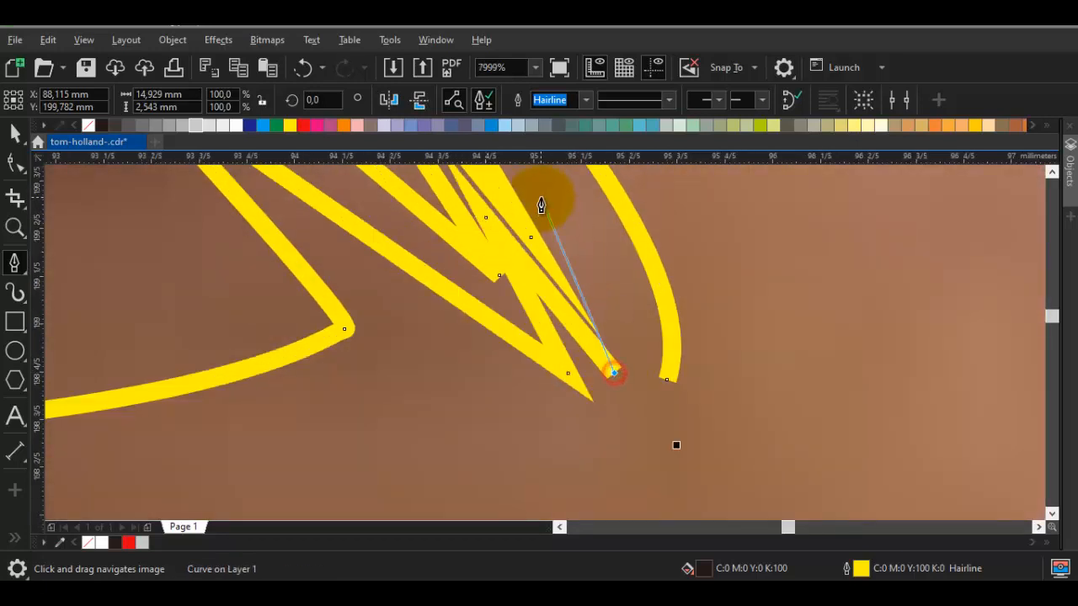
{"action": "left_click_drag", "start_coordinate": [541, 201], "coordinate": [475, 287]}
{"action": "left_click", "coordinate": [474, 238]}
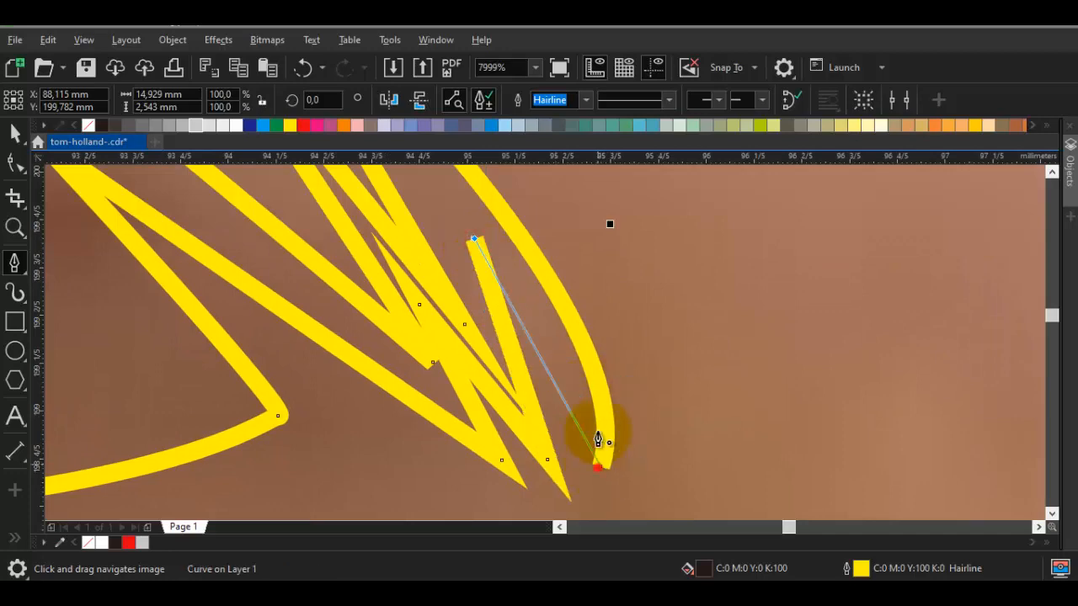
{"action": "left_click", "coordinate": [598, 466]}
{"action": "scroll", "coordinate": [560, 343], "scroll_direction": "down", "scroll_amount": 4}
{"action": "key", "text": "space"}
{"action": "key", "text": "Escape"}
{"action": "left_click_drag", "start_coordinate": [590, 368], "coordinate": [512, 337]}
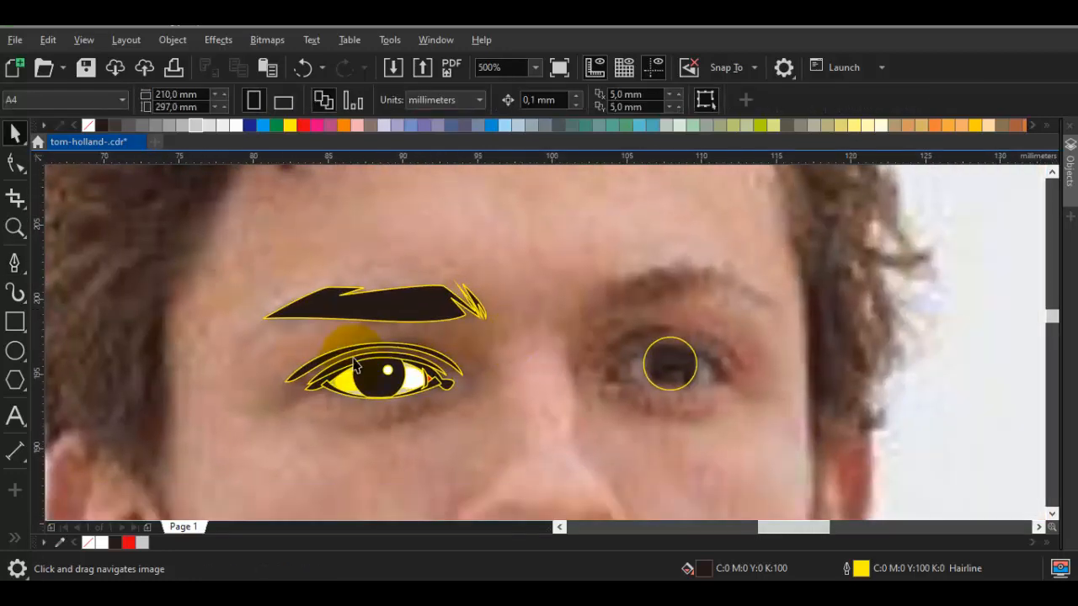
Preview the artwork with all outlines removed and the photo deleted, and undo both changes
{"action": "scroll", "coordinate": [434, 390], "scroll_direction": "up", "scroll_amount": 1}
{"action": "scroll", "coordinate": [473, 393], "scroll_direction": "down", "scroll_amount": 1}
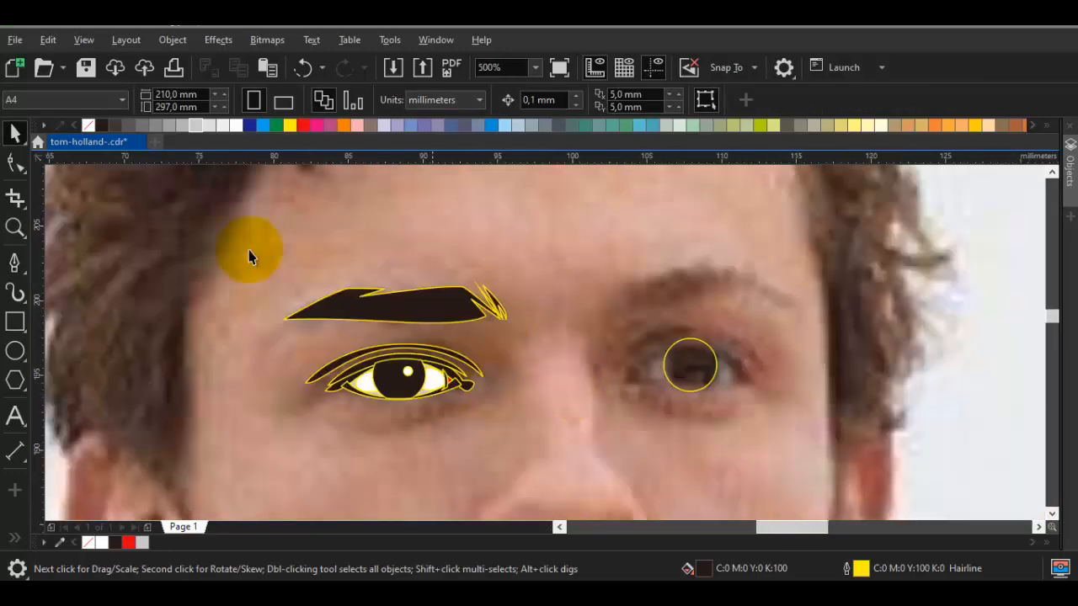
{"action": "key", "text": "ctrl+a"}
{"action": "right_click", "coordinate": [90, 126]}
{"action": "left_click", "coordinate": [181, 285]}
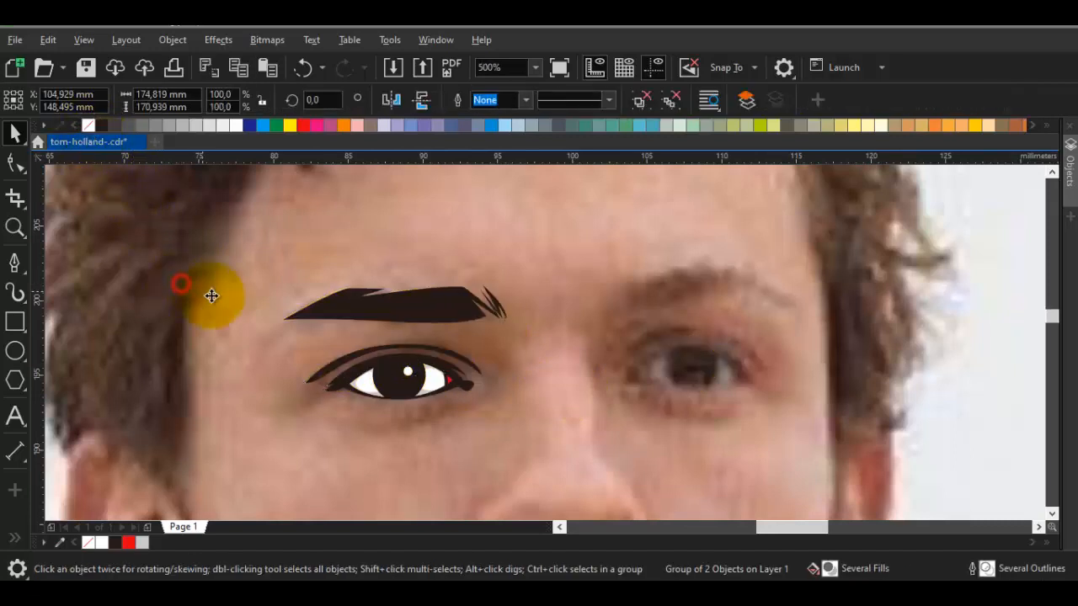
{"action": "scroll", "coordinate": [211, 295], "scroll_direction": "down", "scroll_amount": 3}
{"action": "scroll", "coordinate": [309, 320], "scroll_direction": "up", "scroll_amount": 2}
{"action": "key", "text": "Delete"}
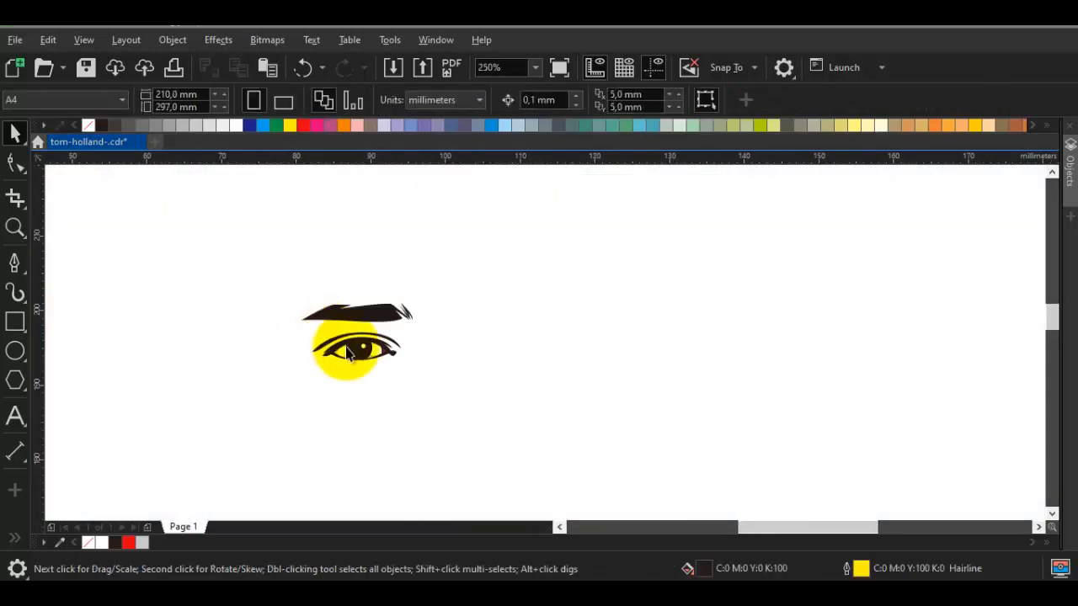
{"action": "key", "text": "ctrl+z"}
{"action": "key", "text": "ctrl+z"}
{"action": "scroll", "coordinate": [439, 346], "scroll_direction": "up", "scroll_amount": 2}
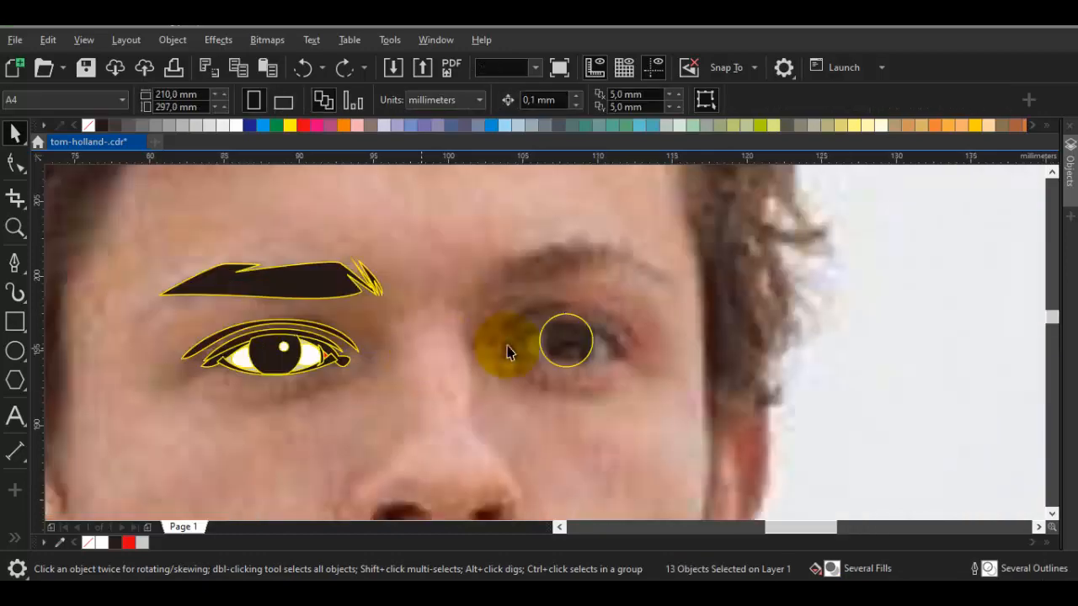
{"action": "scroll", "coordinate": [578, 363], "scroll_direction": "up", "scroll_amount": 3}
{"action": "left_click", "coordinate": [460, 363]}
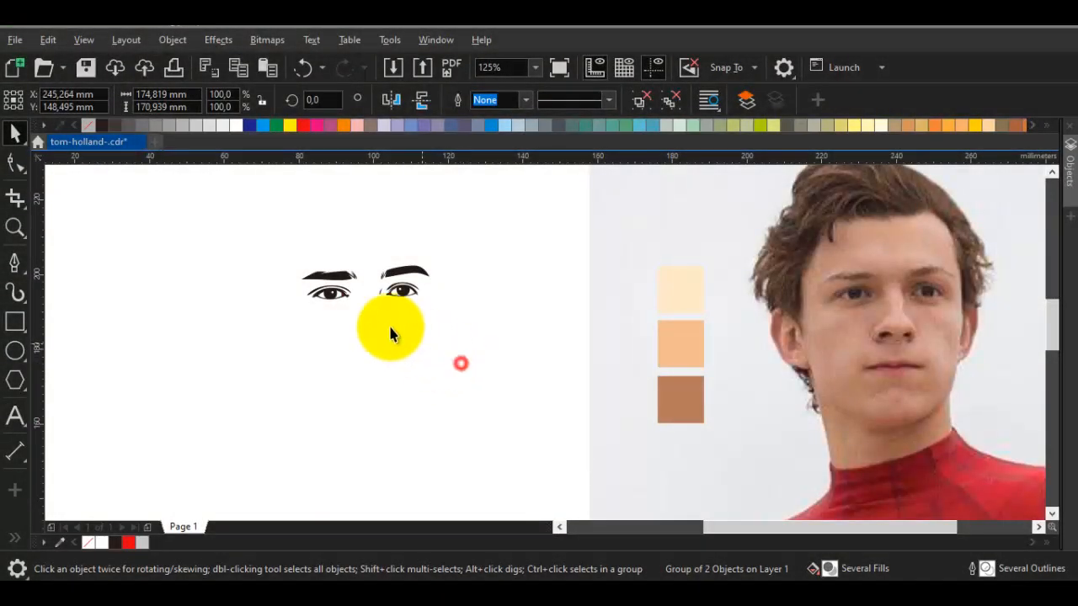
Draw a black-filled crescent about 3.2 by 4.7 mm along the left-hand wing of the nose
{"action": "scroll", "coordinate": [346, 297], "scroll_direction": "up", "scroll_amount": 2}
{"action": "key", "text": "ctrl+z"}
{"action": "left_click_drag", "start_coordinate": [447, 354], "coordinate": [488, 303]}
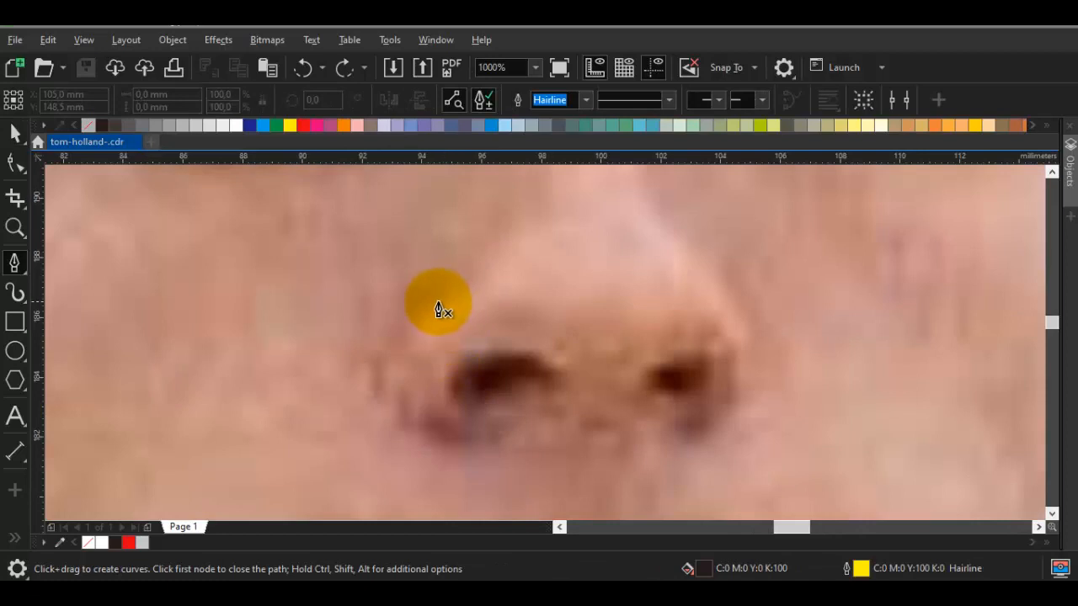
{"action": "left_click_drag", "start_coordinate": [424, 304], "coordinate": [375, 364]}
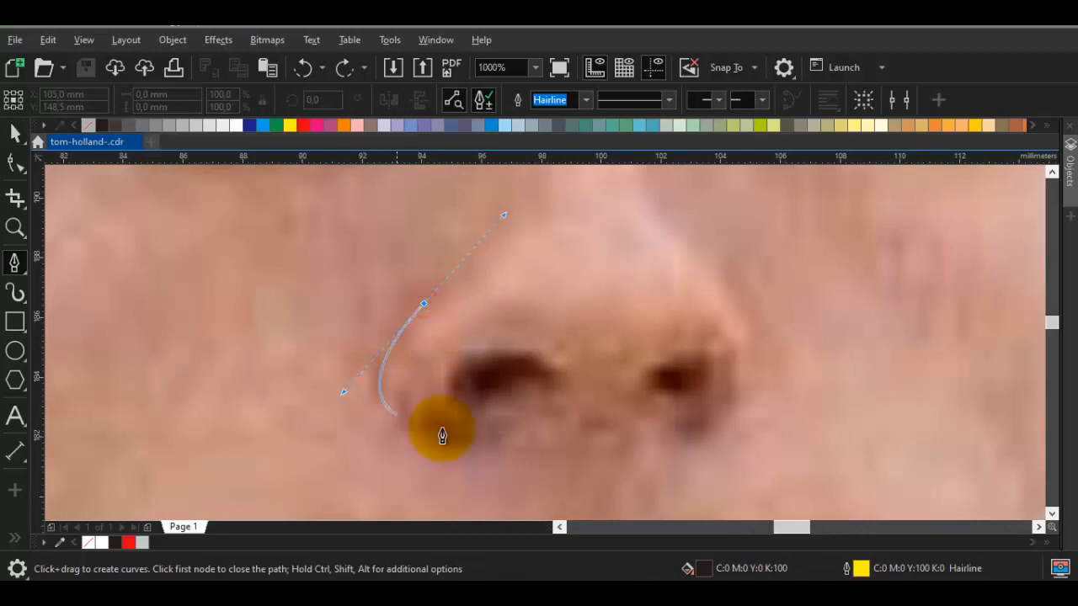
{"action": "left_click_drag", "start_coordinate": [478, 441], "coordinate": [494, 431]}
{"action": "left_click_drag", "start_coordinate": [425, 303], "coordinate": [316, 395]}
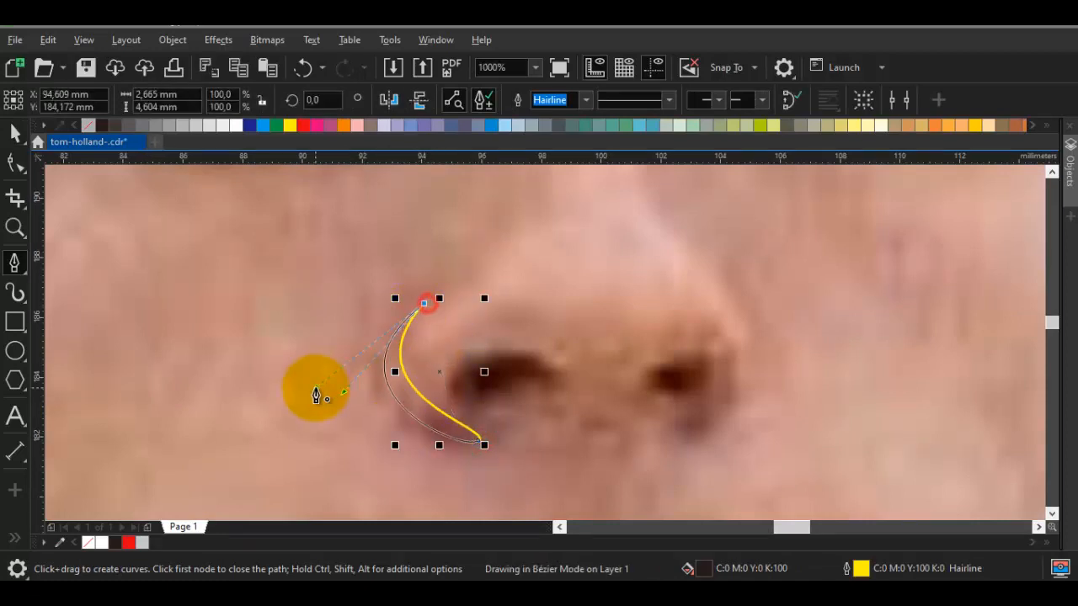
Pull the lower tip of the left-hand nose crescent slightly inwards and refine its curve, making it about 2.9 mm wide
{"action": "left_click_drag", "start_coordinate": [580, 424], "coordinate": [505, 405]}
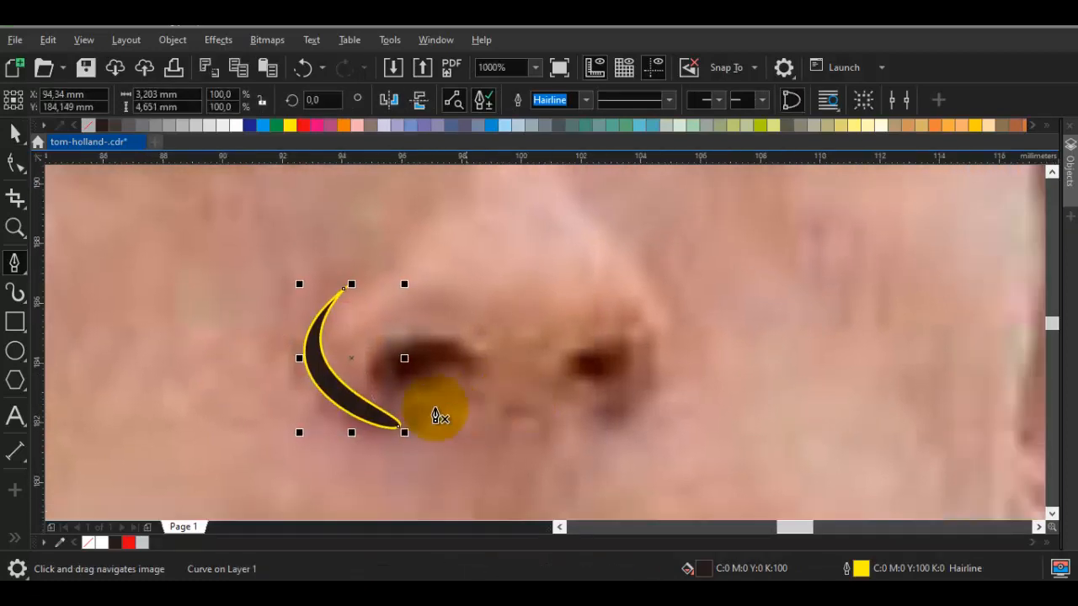
{"action": "key", "text": "space"}
{"action": "left_click", "coordinate": [375, 419]}
{"action": "key", "text": "F10"}
{"action": "left_click_drag", "start_coordinate": [399, 427], "coordinate": [389, 427]}
{"action": "left_click_drag", "start_coordinate": [260, 385], "coordinate": [260, 389]}
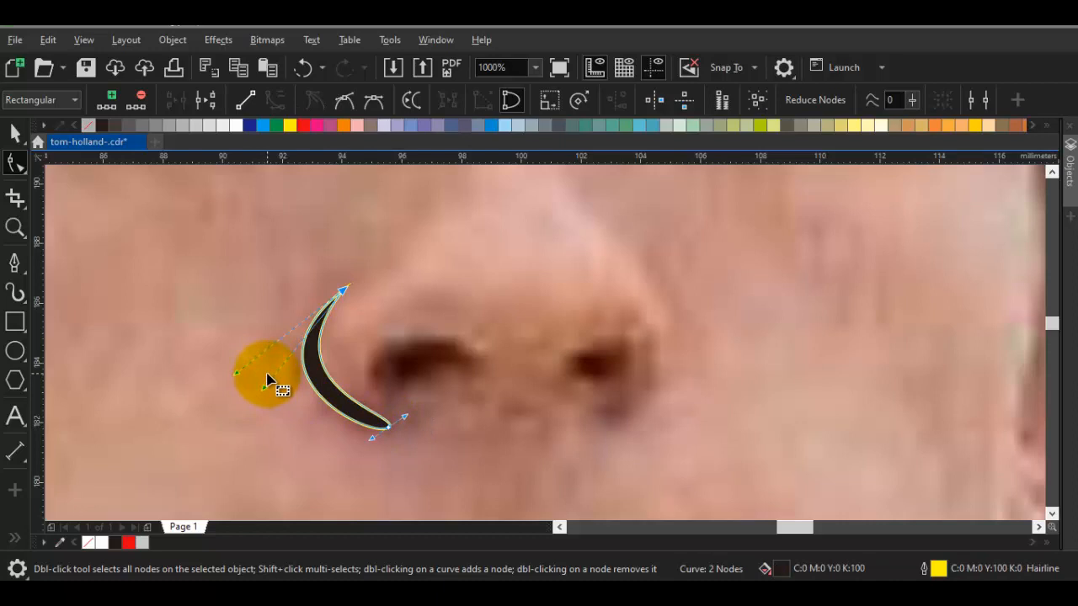
{"action": "left_click_drag", "start_coordinate": [496, 373], "coordinate": [491, 360]}
Draw the left-hand nostril as a closed curved shape about 3.8 by 1.9 mm with a pointed inner end
{"action": "key", "text": "F5"}
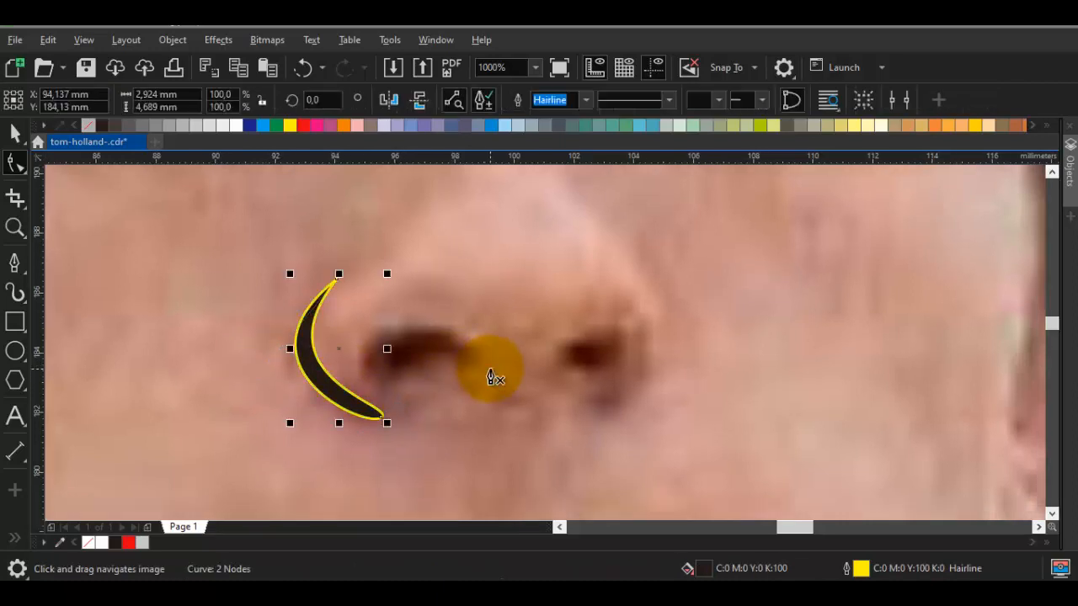
{"action": "scroll", "coordinate": [472, 369], "scroll_direction": "up", "scroll_amount": 1}
{"action": "left_click_drag", "start_coordinate": [503, 399], "coordinate": [454, 249]}
{"action": "left_click_drag", "start_coordinate": [289, 354], "coordinate": [332, 395]}
{"action": "left_click_drag", "start_coordinate": [468, 324], "coordinate": [503, 323]}
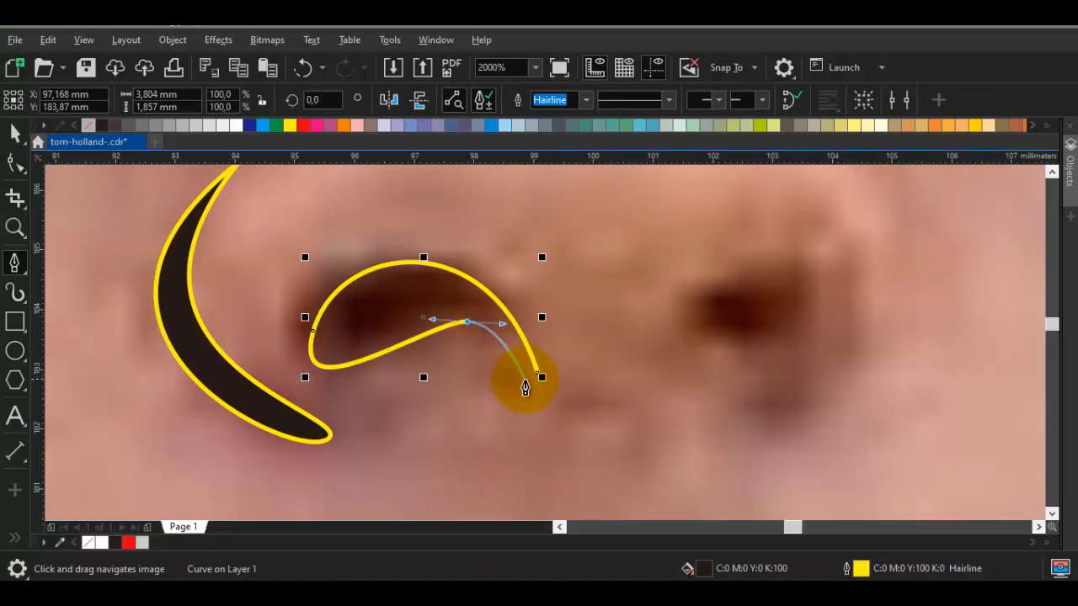
{"action": "left_click", "coordinate": [535, 375]}
Draw one closed shape about 5.5 by 2.3 mm running from the base of the nose into the right-hand nostril
{"action": "left_click_drag", "start_coordinate": [500, 387], "coordinate": [609, 438]}
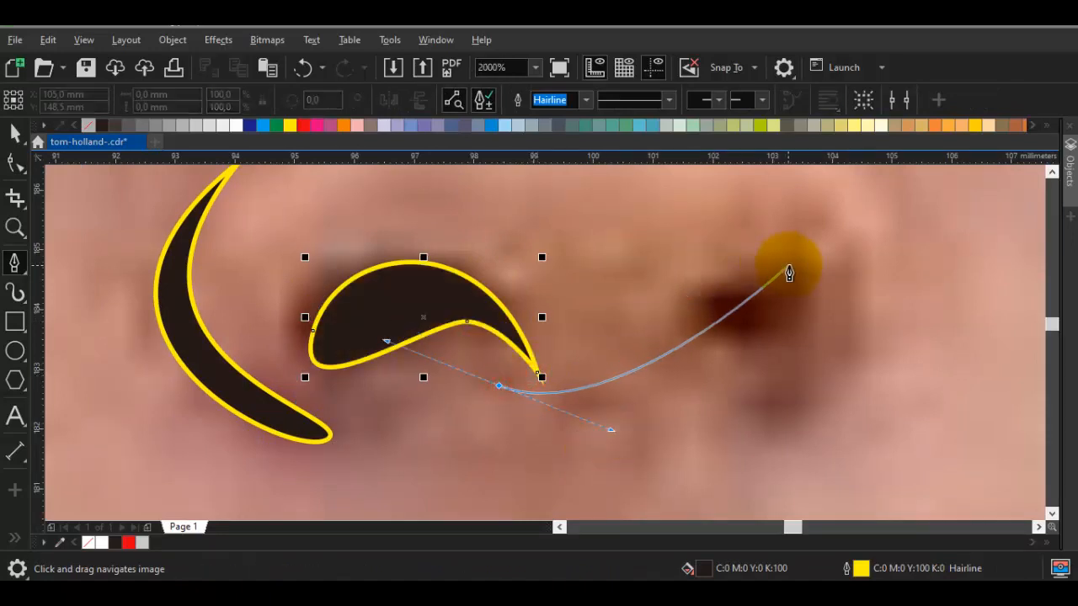
{"action": "left_click_drag", "start_coordinate": [798, 276], "coordinate": [895, 342]}
{"action": "left_click_drag", "start_coordinate": [711, 321], "coordinate": [704, 319]}
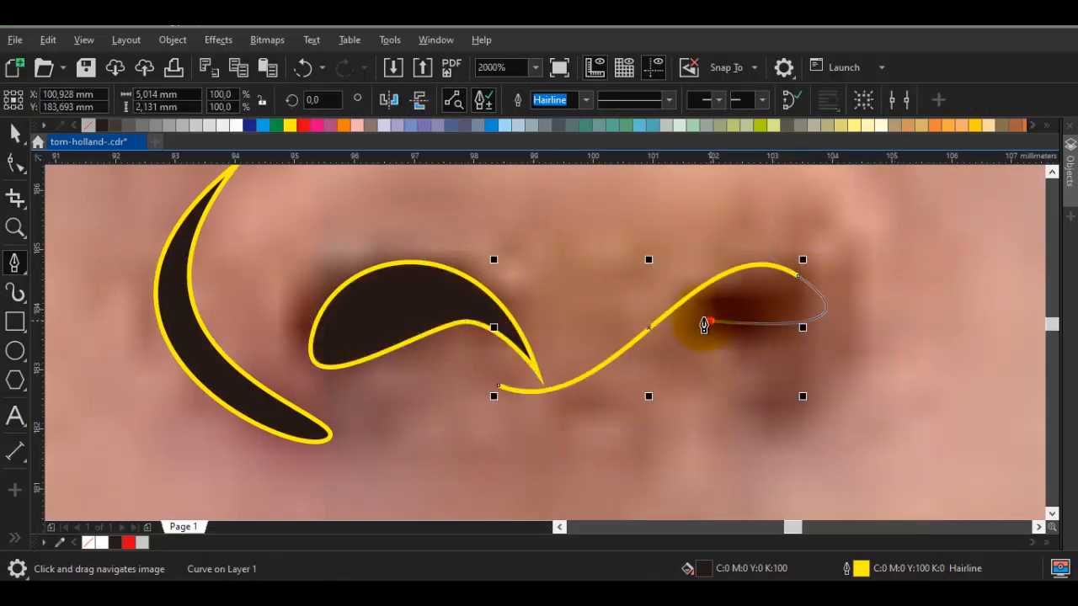
{"action": "left_click", "coordinate": [498, 385]}
{"action": "left_click_drag", "start_coordinate": [549, 421], "coordinate": [610, 435]}
Draw a black-filled crescent along the right-hand wing of the nose
{"action": "left_click_drag", "start_coordinate": [920, 320], "coordinate": [838, 391]}
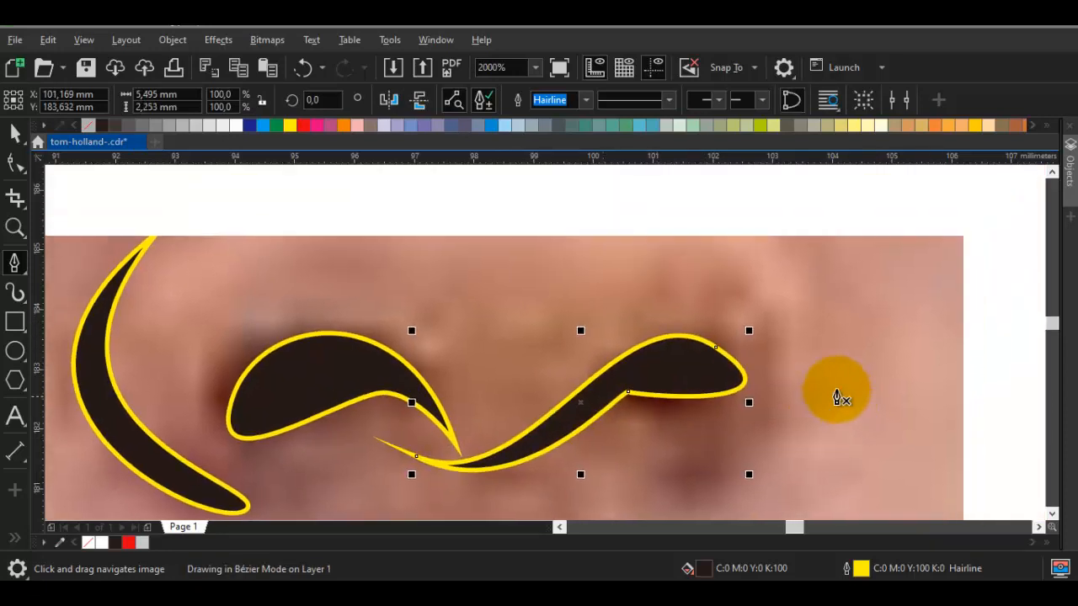
{"action": "left_click", "coordinate": [751, 237]}
{"action": "left_click_drag", "start_coordinate": [724, 413], "coordinate": [714, 452]}
{"action": "left_click_drag", "start_coordinate": [774, 208], "coordinate": [902, 334]}
{"action": "key", "text": "space"}
{"action": "left_click", "coordinate": [900, 335]}
{"action": "scroll", "coordinate": [872, 341], "scroll_direction": "down", "scroll_amount": 2}
Start the outline of the line between the lips with a rounded end at the left-hand corner of the mouth
{"action": "left_click_drag", "start_coordinate": [749, 458], "coordinate": [694, 347]}
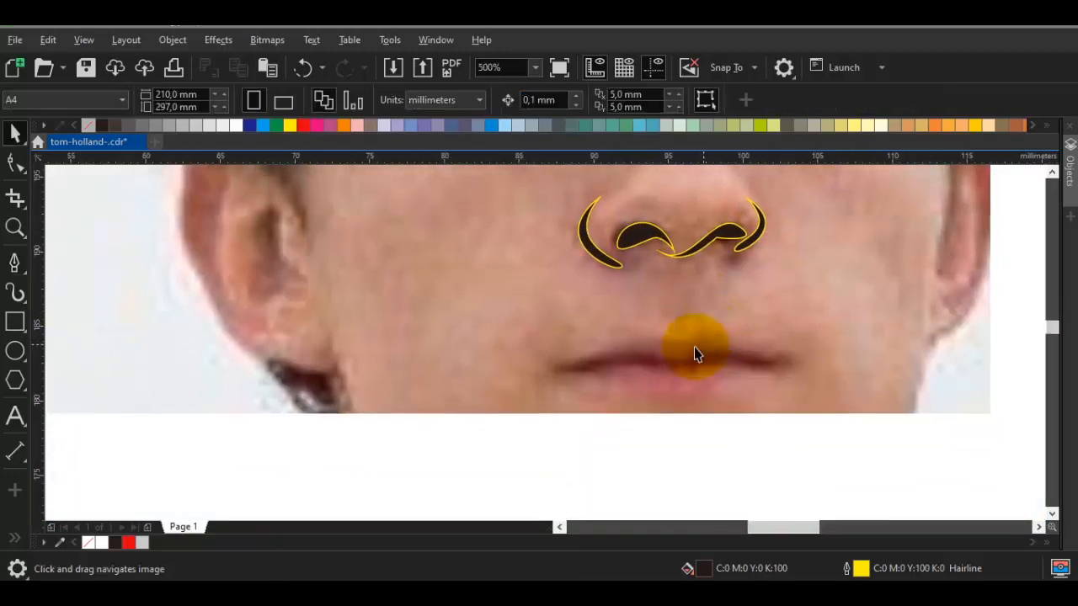
{"action": "scroll", "coordinate": [594, 360], "scroll_direction": "up", "scroll_amount": 1}
{"action": "key", "text": "space"}
{"action": "scroll", "coordinate": [606, 384], "scroll_direction": "up", "scroll_amount": 1}
{"action": "left_click_drag", "start_coordinate": [637, 373], "coordinate": [562, 414]}
{"action": "left_click_drag", "start_coordinate": [561, 364], "coordinate": [582, 347]}
{"action": "left_click_drag", "start_coordinate": [772, 373], "coordinate": [442, 352]}
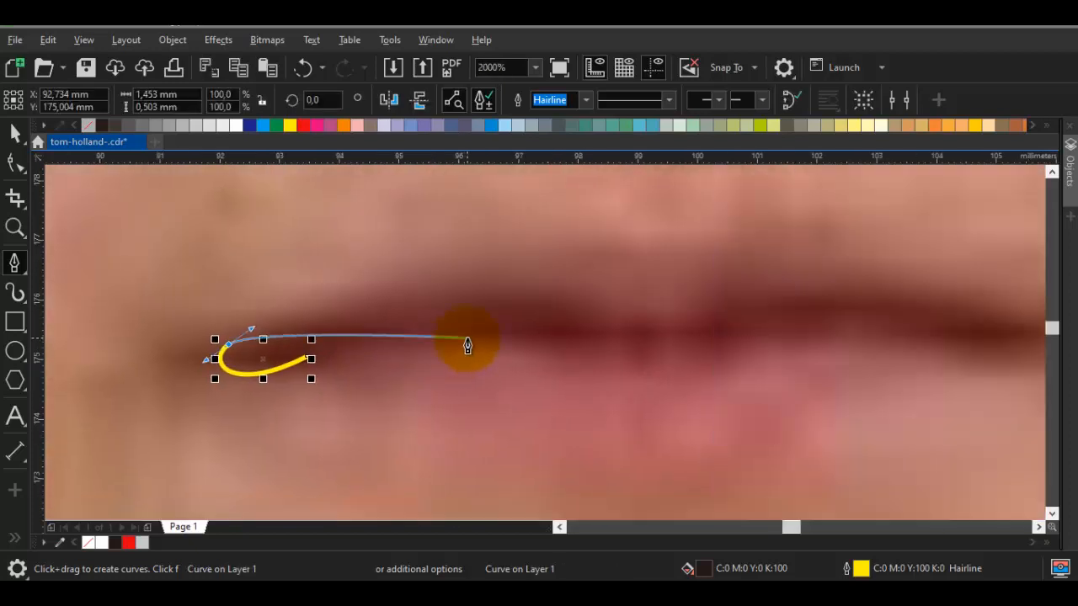
Continue the mouth-line outline around the right-hand corner and back, closing a thin black-filled shape about 13.9 by 0.8 mm
{"action": "scroll", "coordinate": [466, 340], "scroll_direction": "down", "scroll_amount": 1}
{"action": "left_click_drag", "start_coordinate": [512, 342], "coordinate": [204, 344]}
{"action": "scroll", "coordinate": [447, 351], "scroll_direction": "up", "scroll_amount": 1}
{"action": "left_click", "coordinate": [126, 355]}
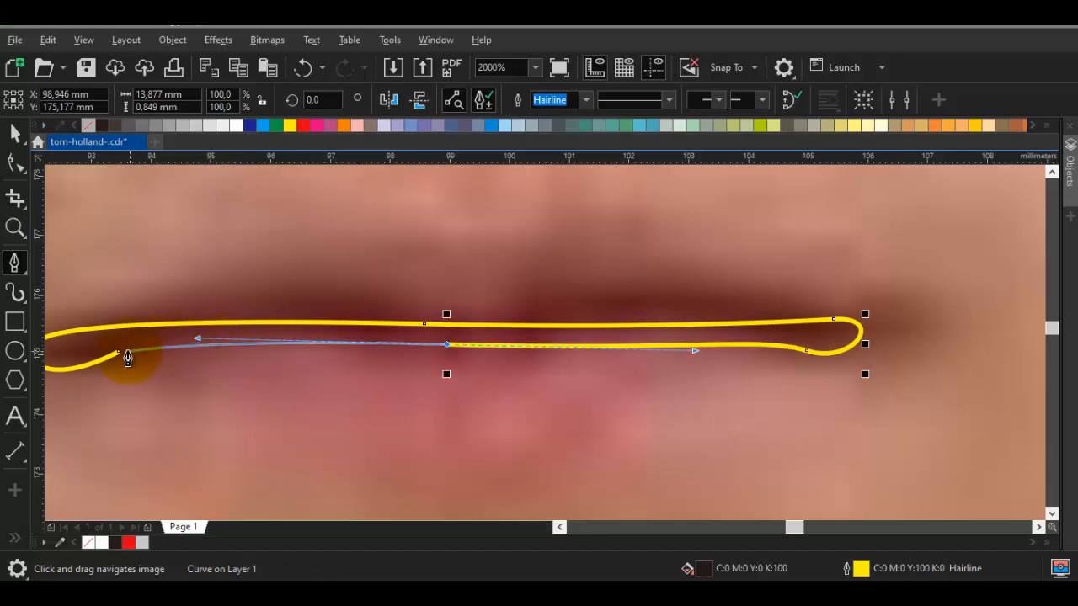
{"action": "left_click", "coordinate": [121, 353]}
{"action": "scroll", "coordinate": [488, 351], "scroll_direction": "down", "scroll_amount": 1}
{"action": "key", "text": "space"}
{"action": "key", "text": "Escape"}
Trace the upper lip's double-peaked upper edge from the left-hand end of the mouth line to its right-hand end
{"action": "scroll", "coordinate": [364, 339], "scroll_direction": "up", "scroll_amount": 1}
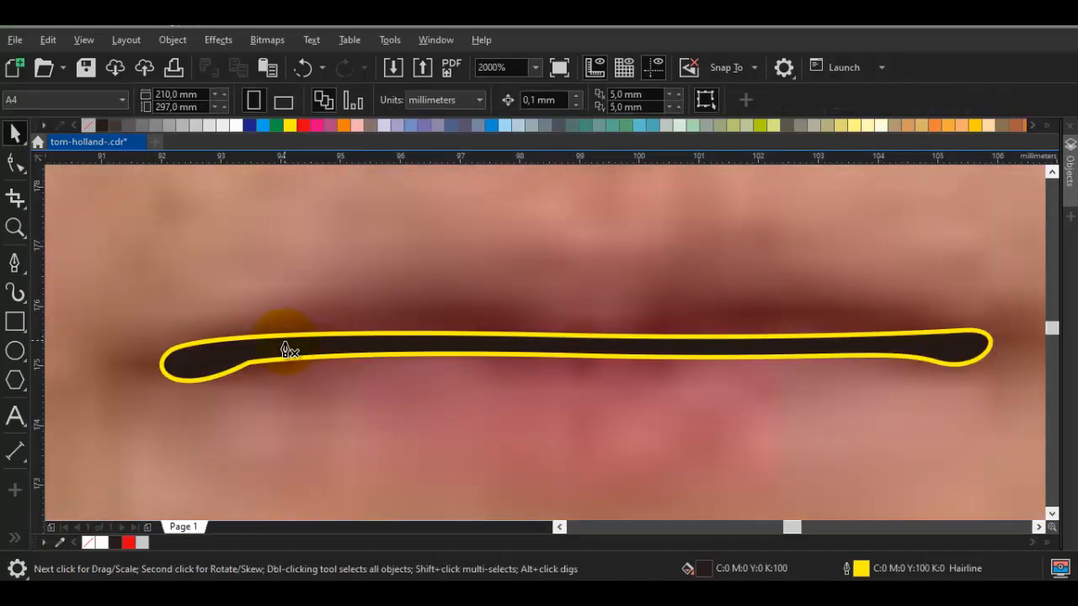
{"action": "left_click_drag", "start_coordinate": [284, 346], "coordinate": [493, 360]}
{"action": "key", "text": "space"}
{"action": "scroll", "coordinate": [362, 377], "scroll_direction": "up", "scroll_amount": 1}
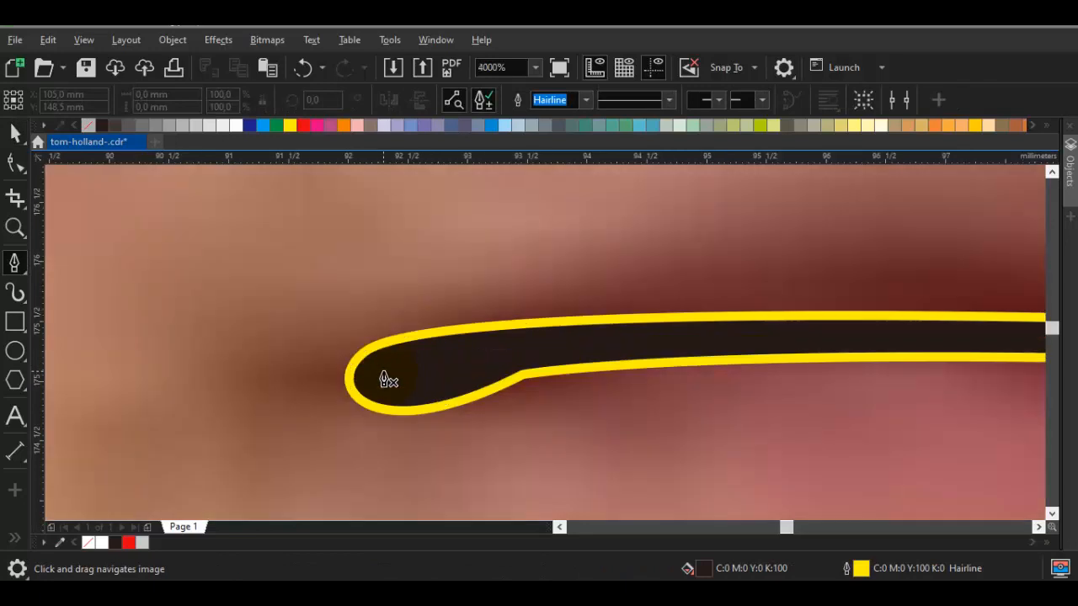
{"action": "left_click", "coordinate": [431, 335]}
{"action": "scroll", "coordinate": [505, 279], "scroll_direction": "down", "scroll_amount": 1}
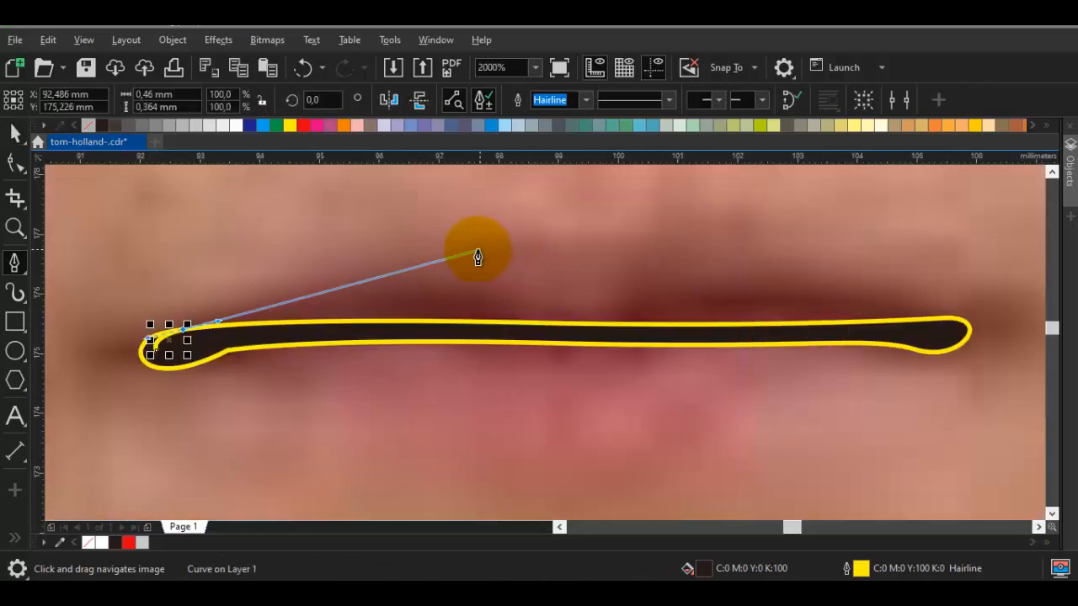
{"action": "left_click_drag", "start_coordinate": [472, 246], "coordinate": [556, 250]}
{"action": "left_click_drag", "start_coordinate": [647, 267], "coordinate": [731, 237]}
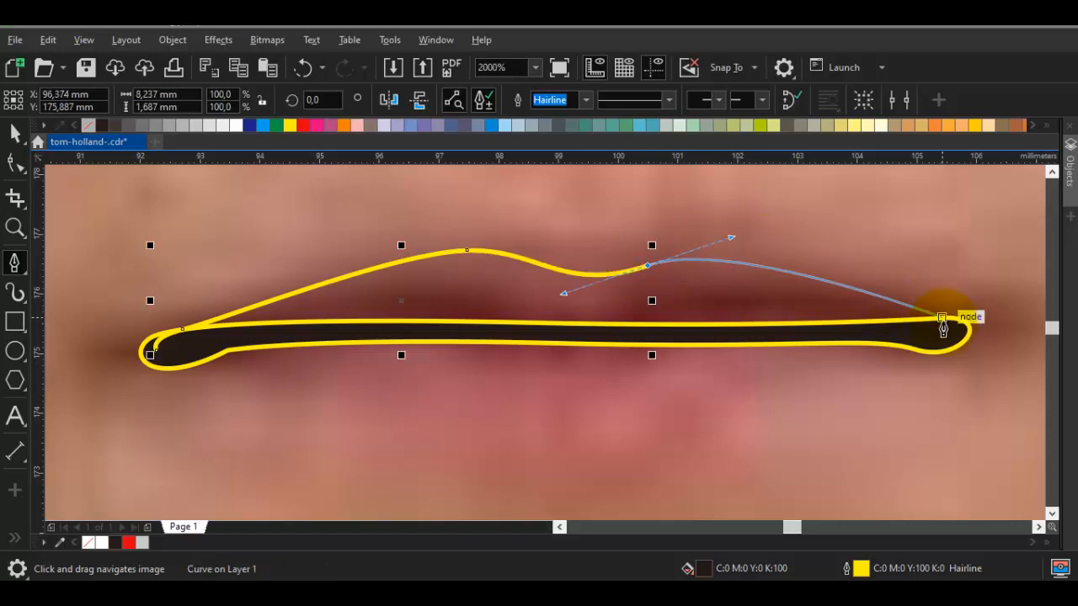
{"action": "left_click_drag", "start_coordinate": [945, 318], "coordinate": [957, 320]}
Close the upper lip outline with a lower edge inside the mouth line, making a shape about 13.3 by 1.7 mm
{"action": "scroll", "coordinate": [857, 345], "scroll_direction": "up", "scroll_amount": 1}
{"action": "left_click_drag", "start_coordinate": [852, 337], "coordinate": [682, 341]}
{"action": "scroll", "coordinate": [544, 341], "scroll_direction": "down", "scroll_amount": 1}
{"action": "left_click_drag", "start_coordinate": [370, 351], "coordinate": [813, 350]}
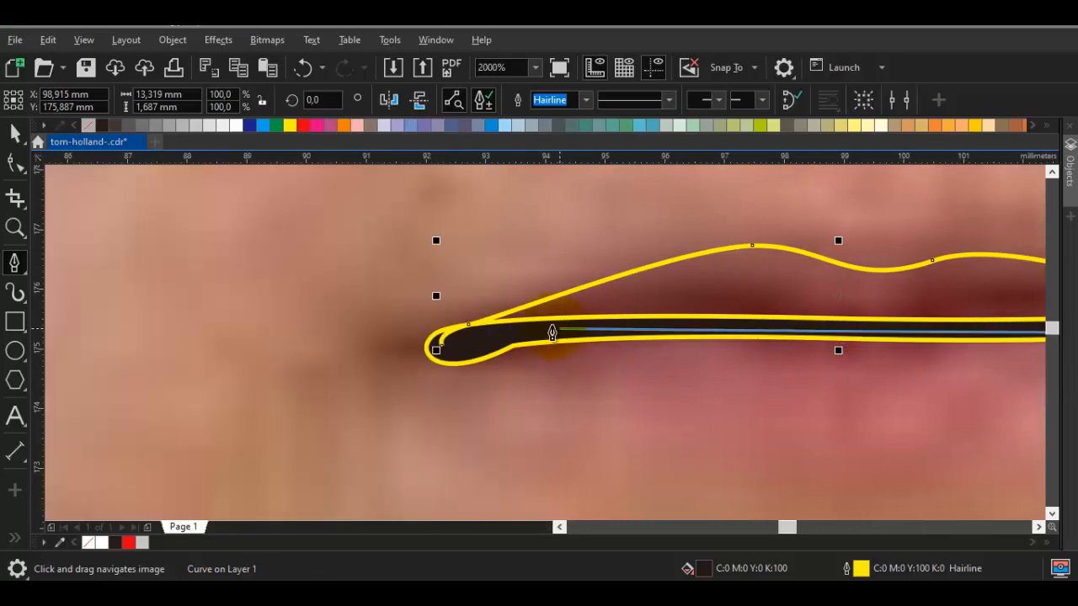
{"action": "left_click_drag", "start_coordinate": [543, 326], "coordinate": [509, 325]}
{"action": "scroll", "coordinate": [507, 330], "scroll_direction": "up", "scroll_amount": 1}
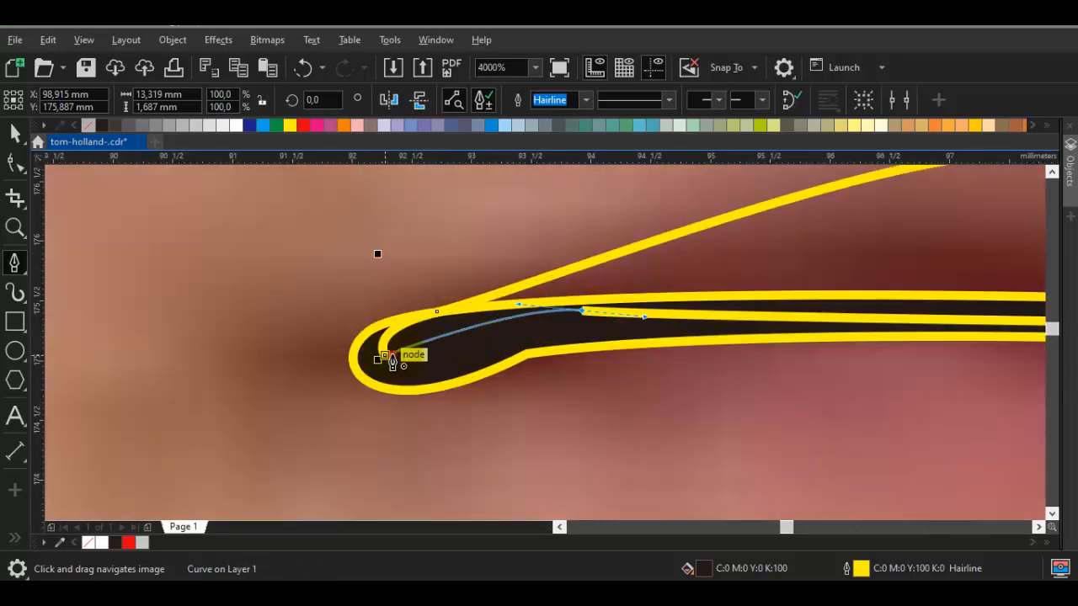
{"action": "left_click", "coordinate": [390, 358]}
{"action": "scroll", "coordinate": [568, 350], "scroll_direction": "down", "scroll_amount": 1}
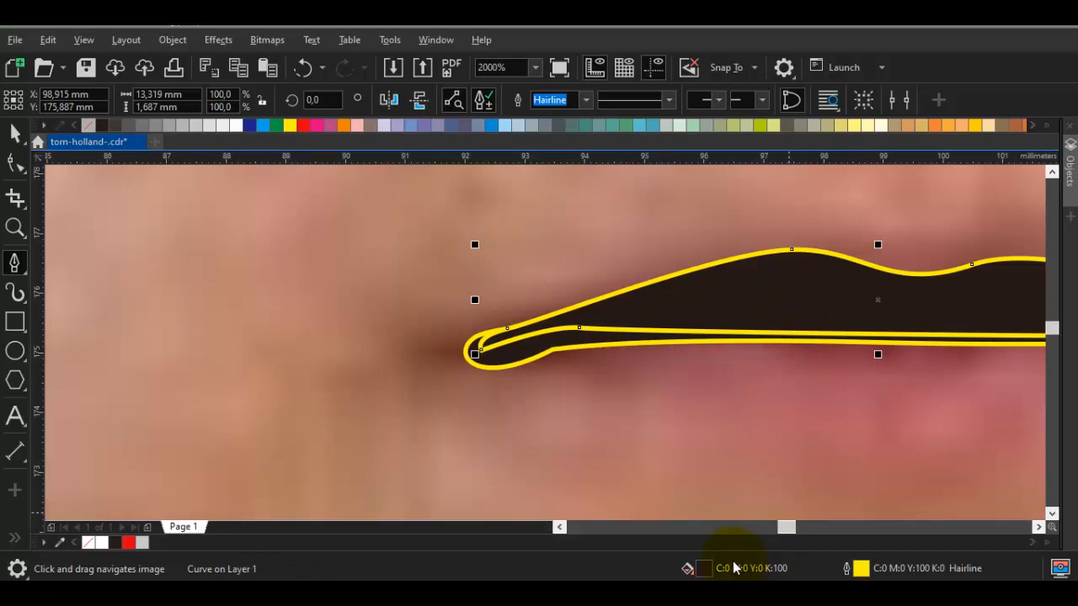
Fill the upper lip with a uniform reddish orange, C22 M84 Y80 K0 (#C85142)
{"action": "double_click", "coordinate": [735, 569]}
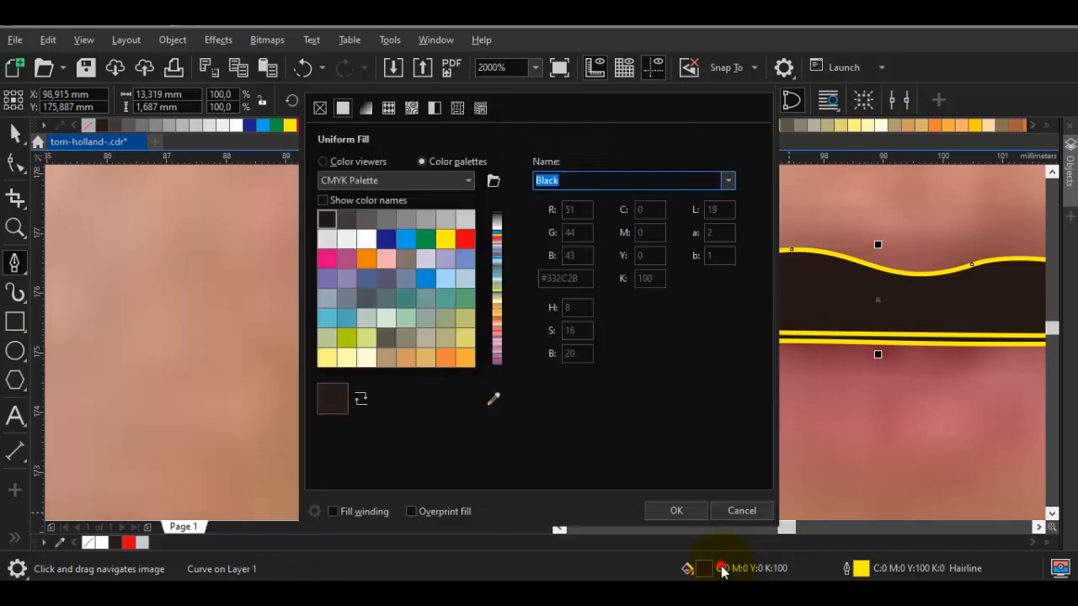
{"action": "left_click", "coordinate": [334, 165]}
{"action": "left_click", "coordinate": [440, 229]}
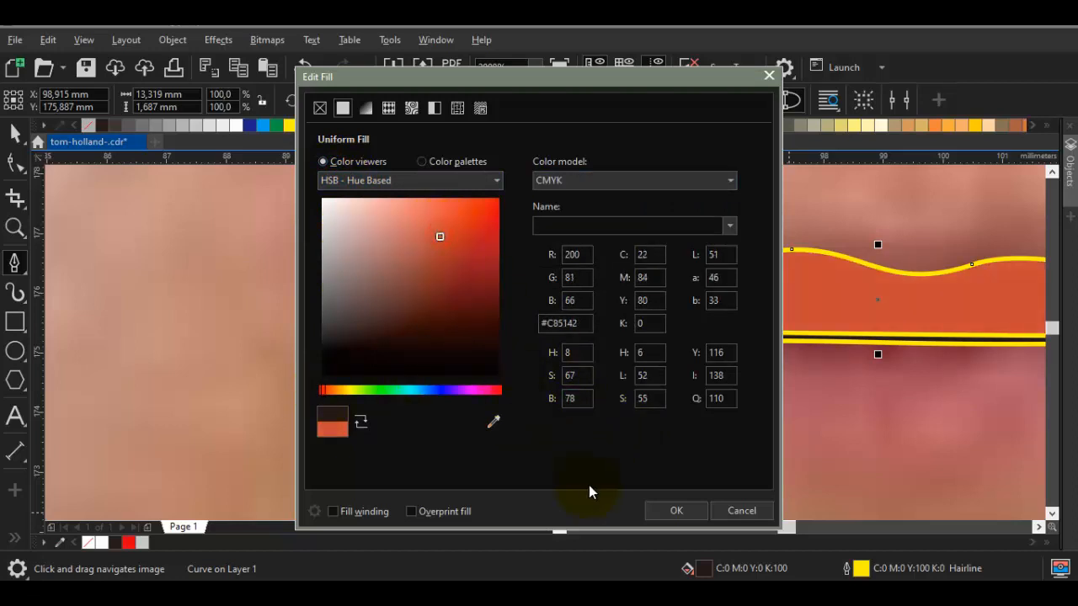
{"action": "left_click", "coordinate": [671, 511]}
Place the upper lip behind the black mouth line in the stacking order
{"action": "right_click", "coordinate": [770, 277]}
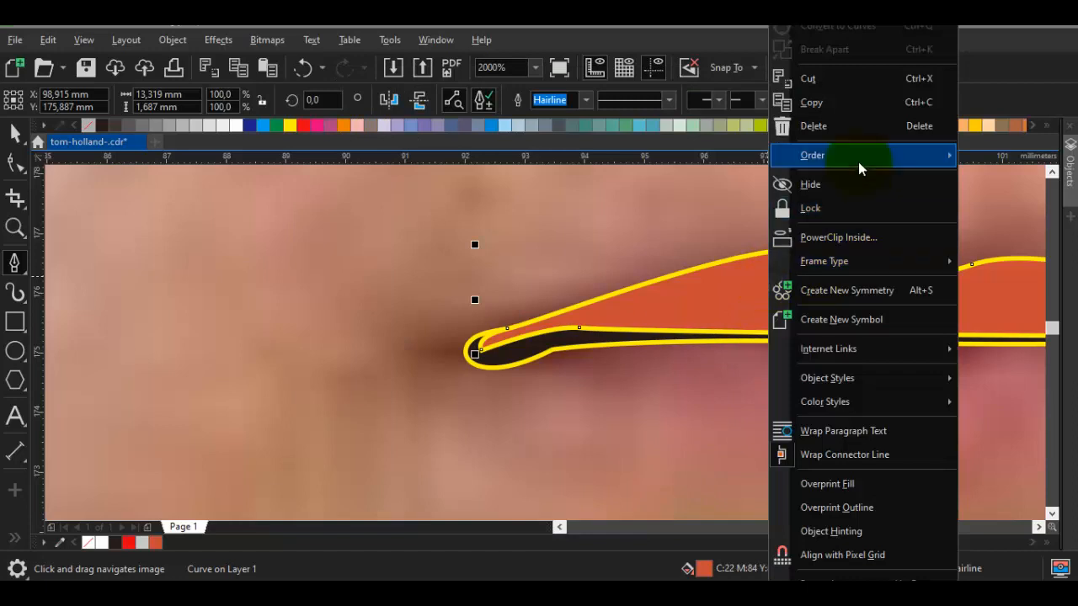
{"action": "mouse_move", "coordinate": [784, 160]}
{"action": "left_click", "coordinate": [637, 315]}
{"action": "left_click", "coordinate": [626, 232]}
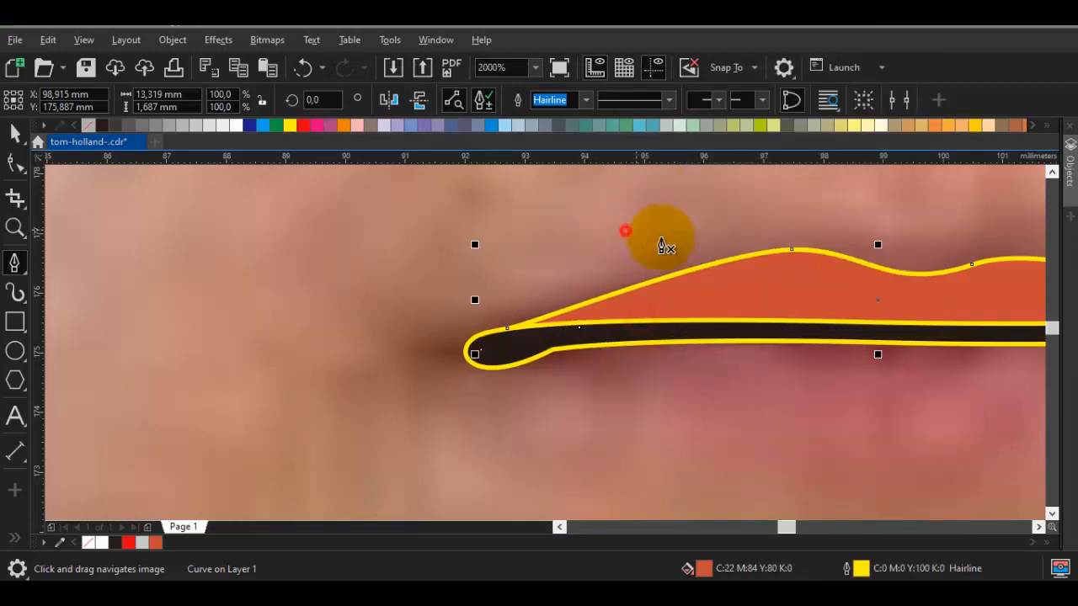
Check the upper lip's uniform fill colour in the fill settings and accept it as it is
{"action": "left_click_drag", "start_coordinate": [796, 287], "coordinate": [552, 289]}
{"action": "key", "text": "space"}
{"action": "left_click", "coordinate": [551, 286]}
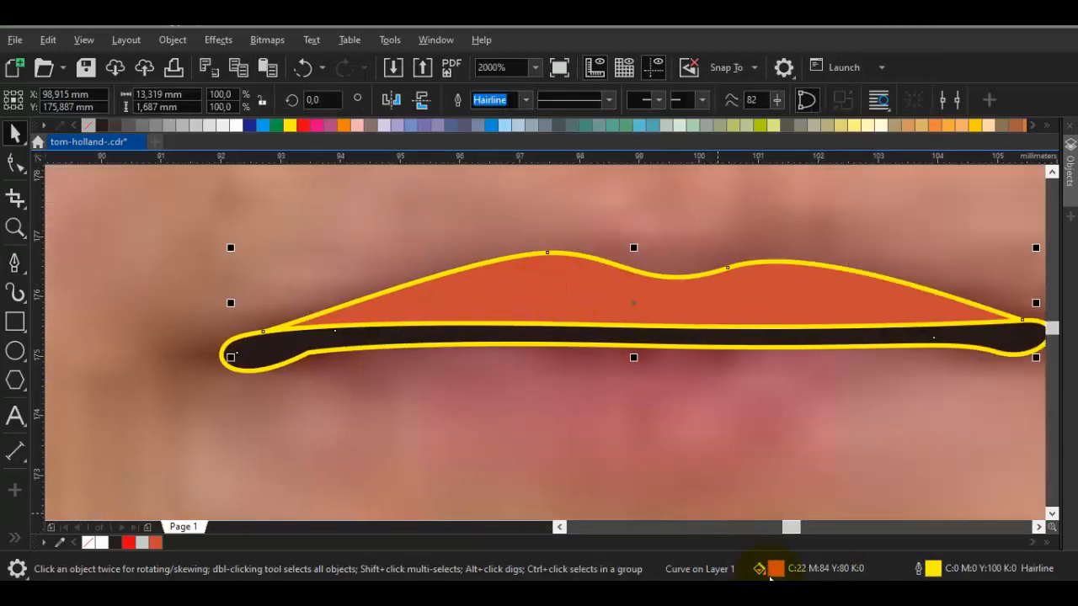
{"action": "double_click", "coordinate": [773, 570]}
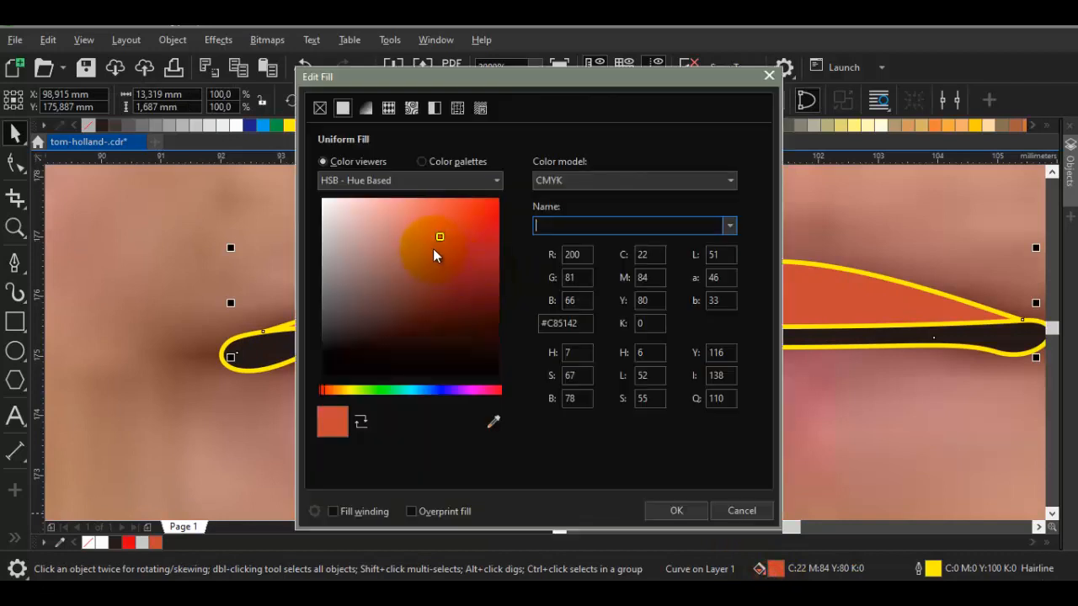
{"action": "left_click", "coordinate": [679, 511]}
Trace the lower lip's curved lower edge from the left-hand end of the mouth line to its right-hand end
{"action": "key", "text": "space"}
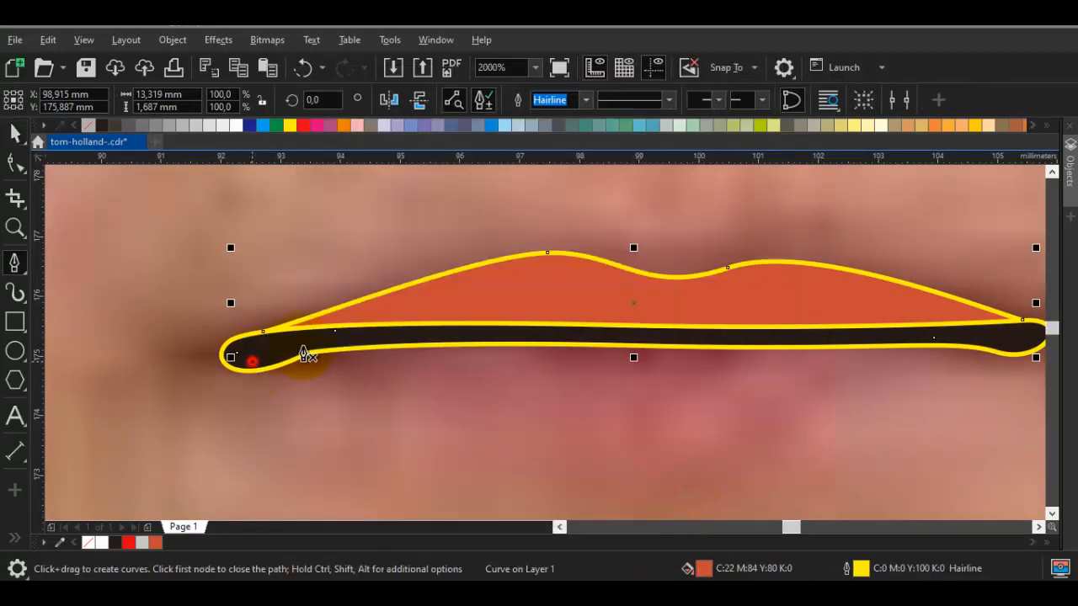
{"action": "left_click_drag", "start_coordinate": [305, 356], "coordinate": [309, 344]}
{"action": "scroll", "coordinate": [467, 415], "scroll_direction": "down", "scroll_amount": 2}
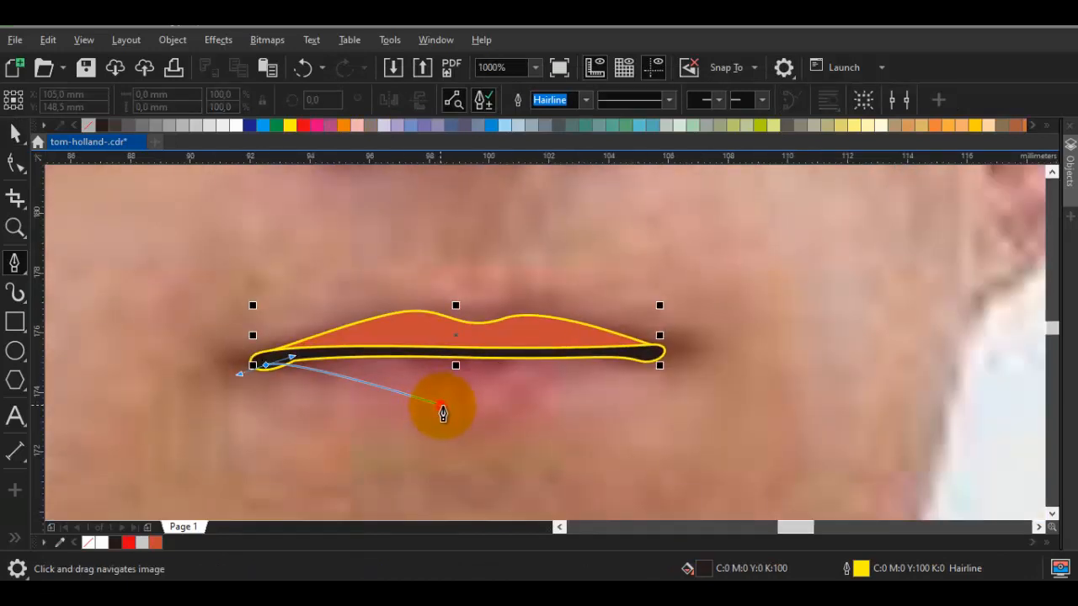
{"action": "left_click_drag", "start_coordinate": [441, 407], "coordinate": [555, 406]}
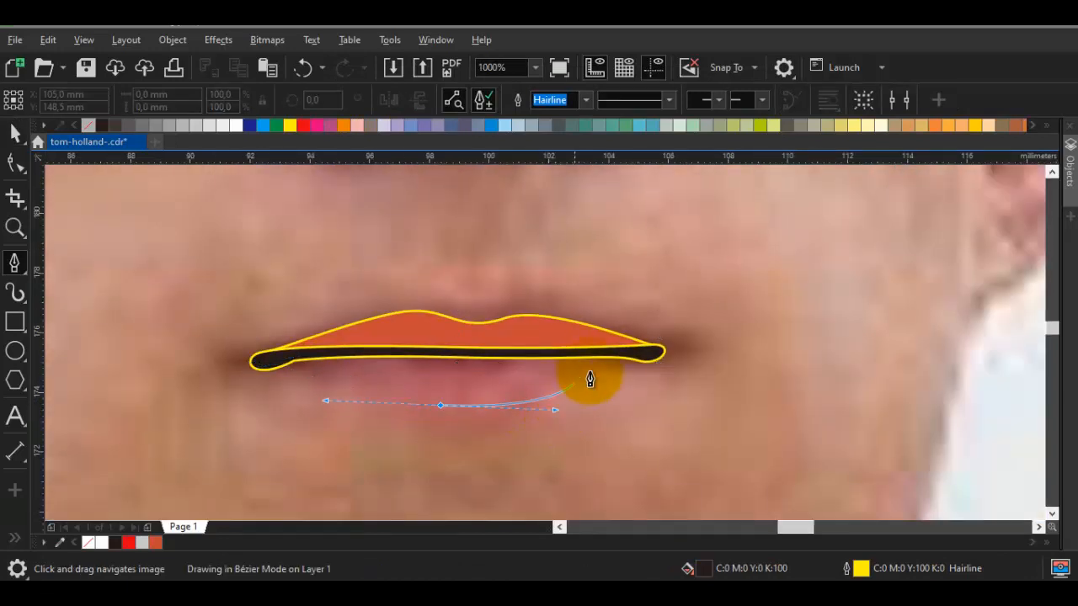
{"action": "scroll", "coordinate": [606, 375], "scroll_direction": "up", "scroll_amount": 2}
{"action": "left_click_drag", "start_coordinate": [660, 360], "coordinate": [719, 361]}
Close the lower lip outline with an upper edge overlapping the mouth line, making a shape about 12.7 by 2.3 mm
{"action": "mouse_move", "coordinate": [494, 315]}
{"action": "left_mouse_down"}
{"action": "mouse_move", "coordinate": [626, 328]}
{"action": "mouse_move", "coordinate": [513, 323]}
{"action": "left_mouse_up"}
{"action": "left_click_drag", "start_coordinate": [281, 328], "coordinate": [536, 327]}
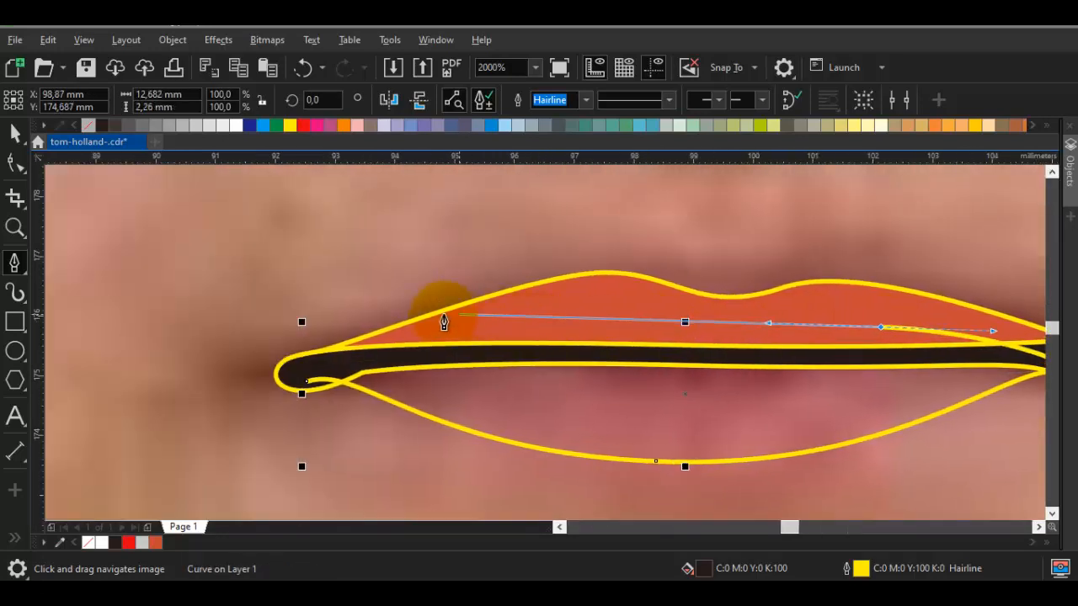
{"action": "left_click_drag", "start_coordinate": [451, 337], "coordinate": [348, 344]}
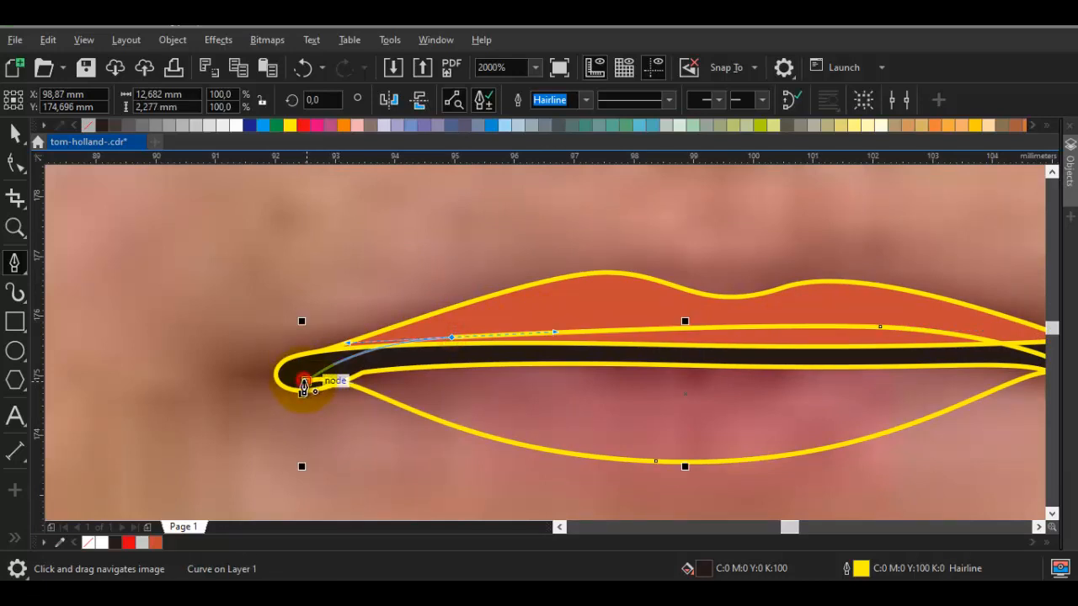
{"action": "left_click", "coordinate": [304, 386]}
Sample the upper lip's colour, lighten it to C7 M71 Y57 K0 (#E16D60) and apply it to the lower lip
{"action": "key", "text": "i"}
{"action": "left_click", "coordinate": [586, 301]}
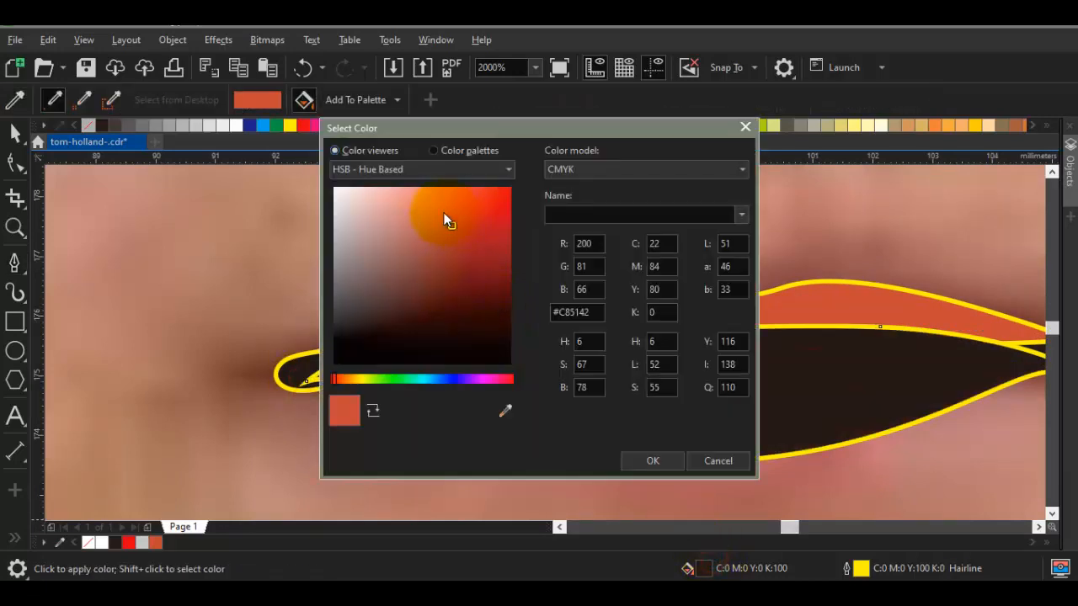
{"action": "left_click_drag", "start_coordinate": [440, 209], "coordinate": [436, 208]}
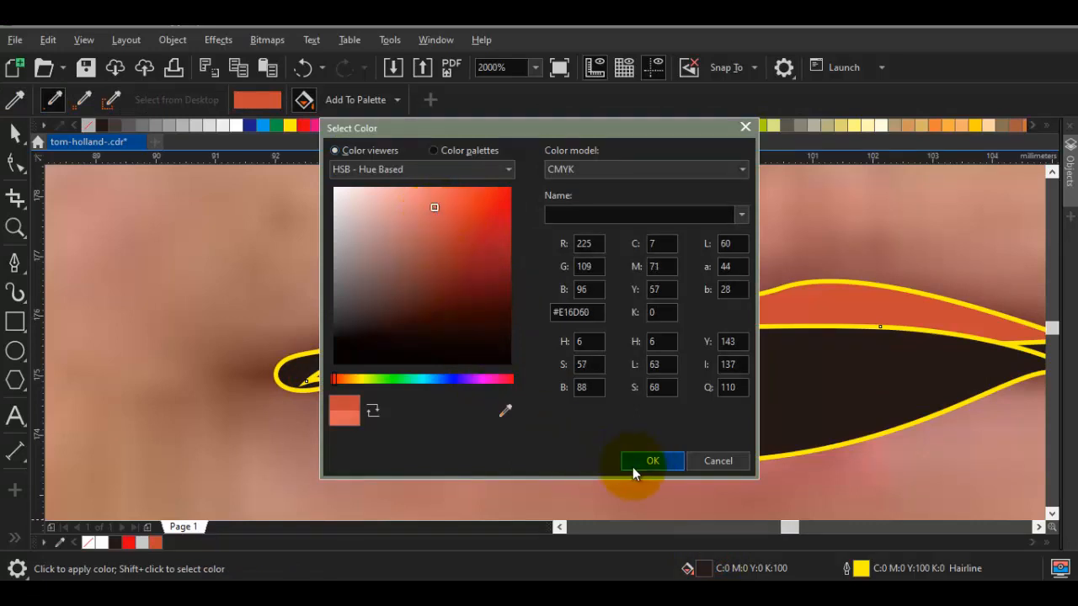
{"action": "left_click", "coordinate": [653, 461]}
{"action": "left_click", "coordinate": [655, 353]}
Place the lower lip behind the upper lip and the black mouth line in the stacking order
{"action": "key", "text": "space"}
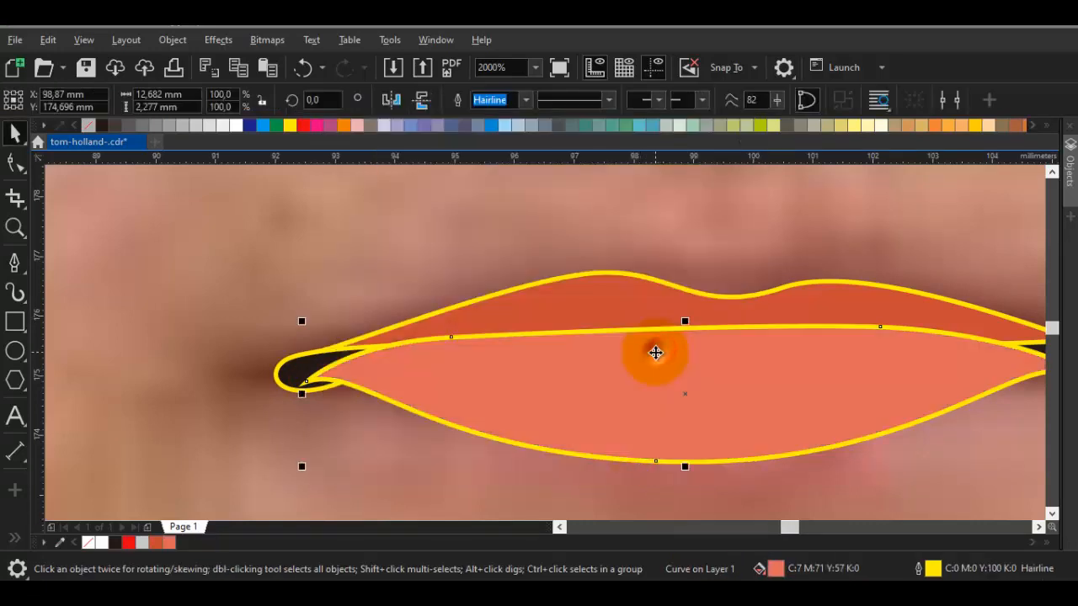
{"action": "right_click", "coordinate": [655, 352]}
{"action": "mouse_move", "coordinate": [679, 156]}
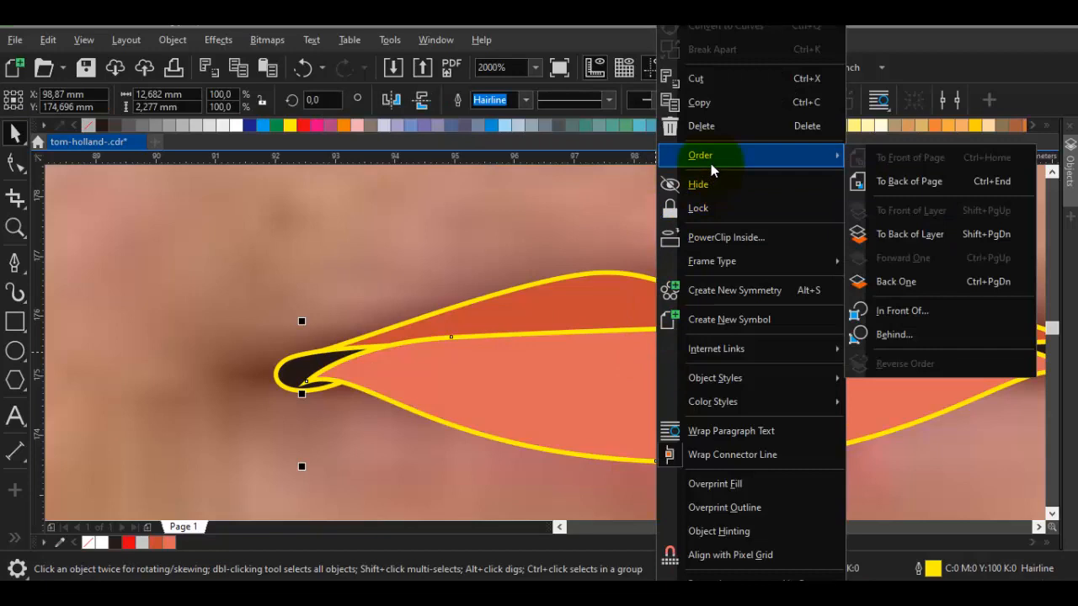
{"action": "left_click", "coordinate": [902, 311]}
{"action": "left_click", "coordinate": [909, 312]}
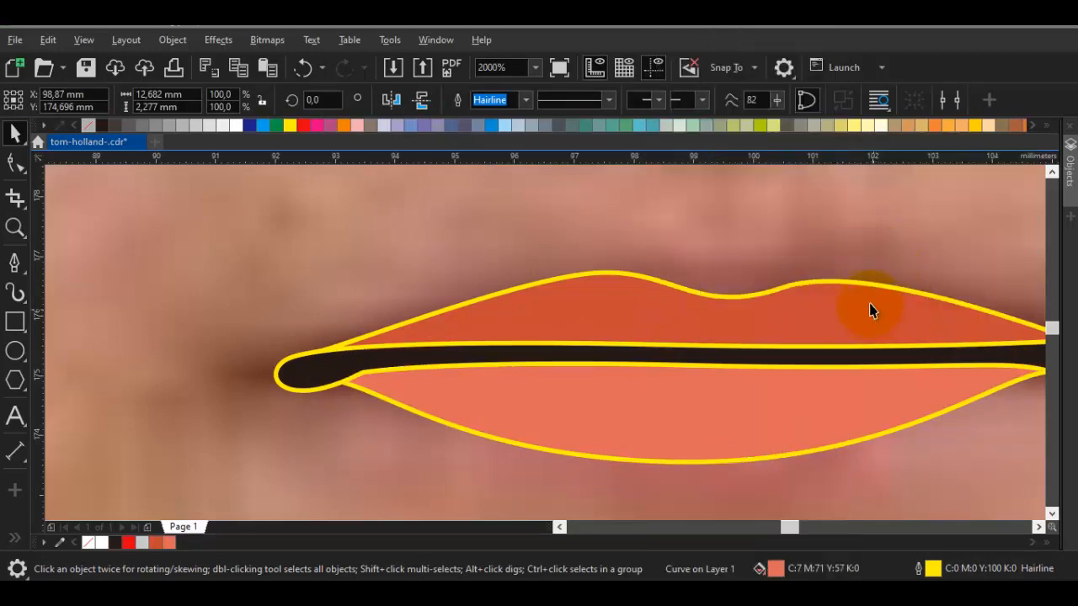
Refine the upper lip's top contour by shifting the node near its right-hand peak slightly outward and up
{"action": "left_click", "coordinate": [654, 295]}
{"action": "key", "text": "F10"}
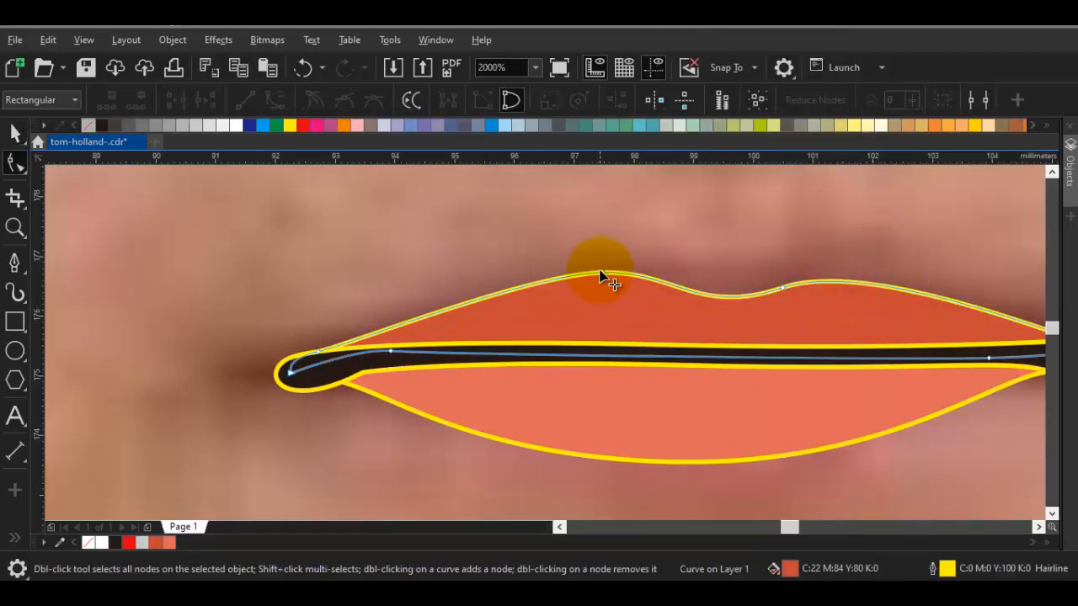
{"action": "left_click", "coordinate": [602, 276]}
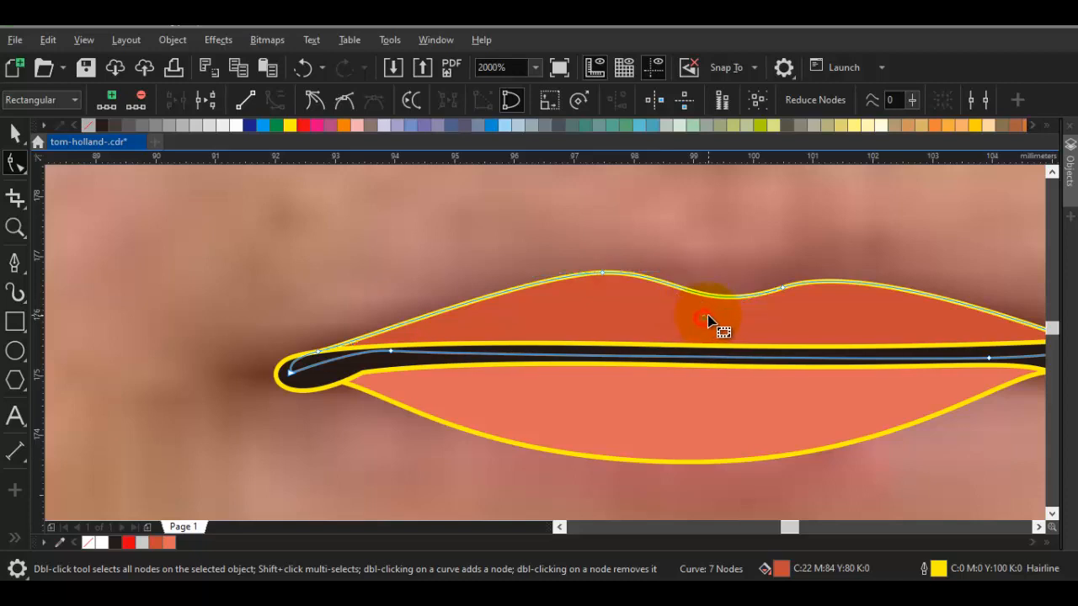
{"action": "left_click_drag", "start_coordinate": [783, 288], "coordinate": [791, 286]}
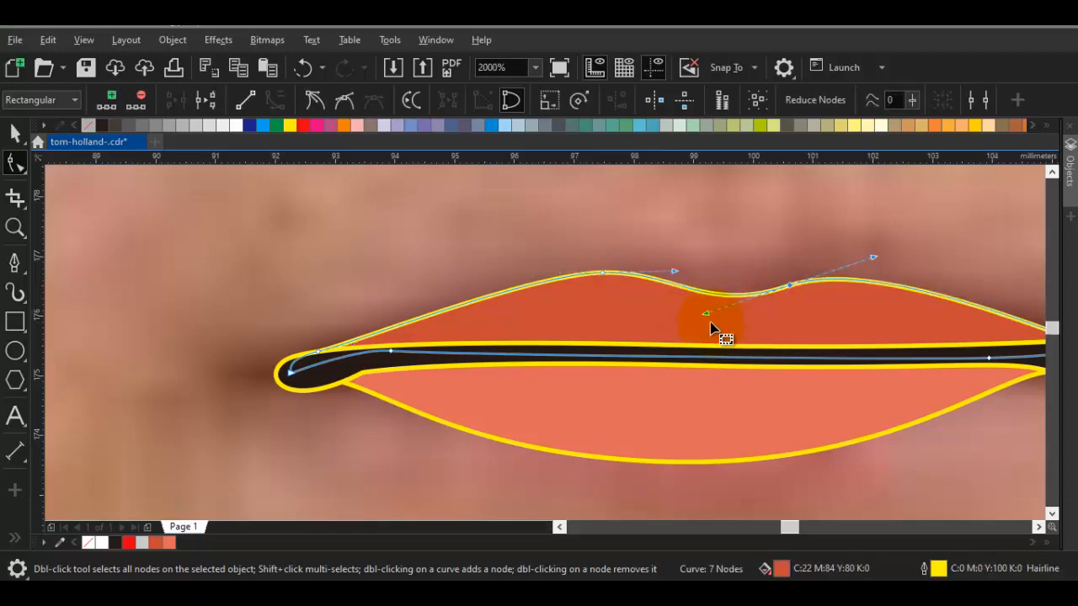
{"action": "key", "text": "Escape"}
{"action": "key", "text": "space"}
{"action": "scroll", "coordinate": [708, 314], "scroll_direction": "down", "scroll_amount": 1}
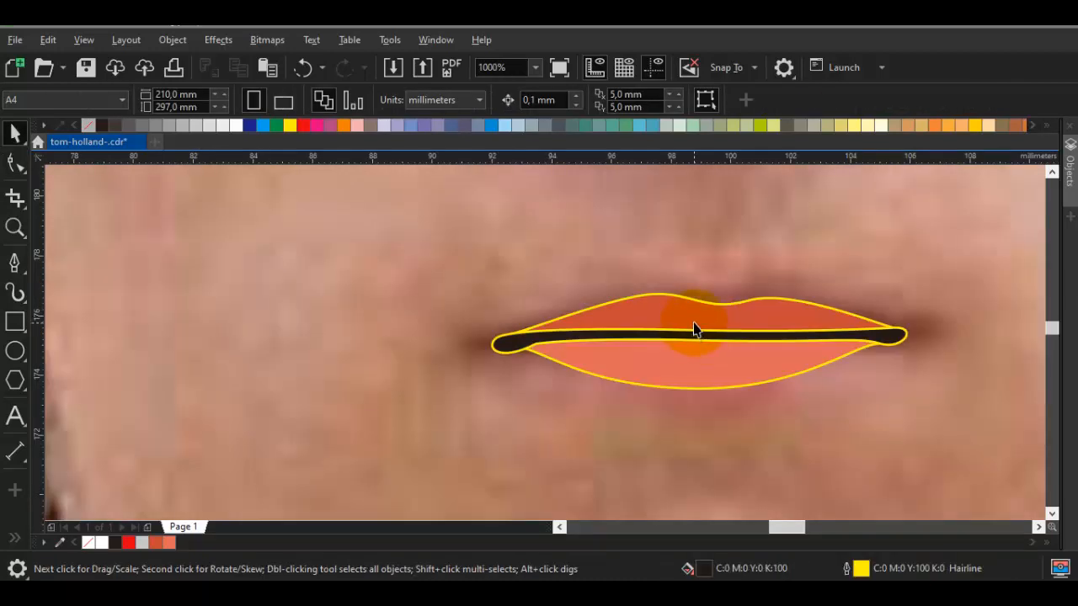
Adjust the lower lip's contour by moving the node at the middle of its bottom edge slightly to the left
{"action": "scroll", "coordinate": [671, 365], "scroll_direction": "up", "scroll_amount": 1}
{"action": "double_click", "coordinate": [674, 366]}
{"action": "left_click", "coordinate": [503, 343]}
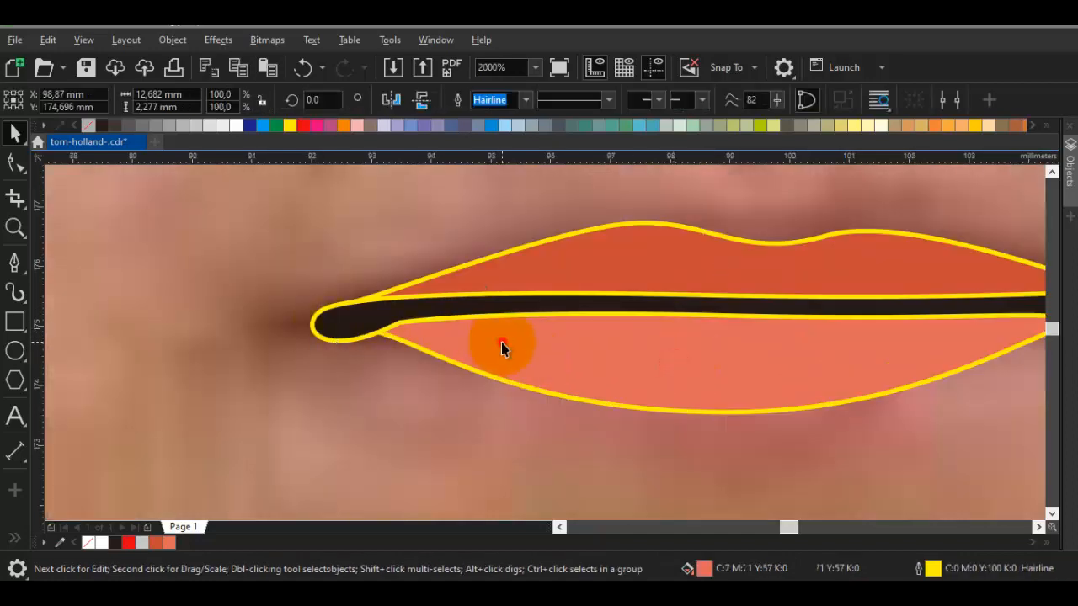
{"action": "key", "text": "F10"}
{"action": "left_click", "coordinate": [340, 331]}
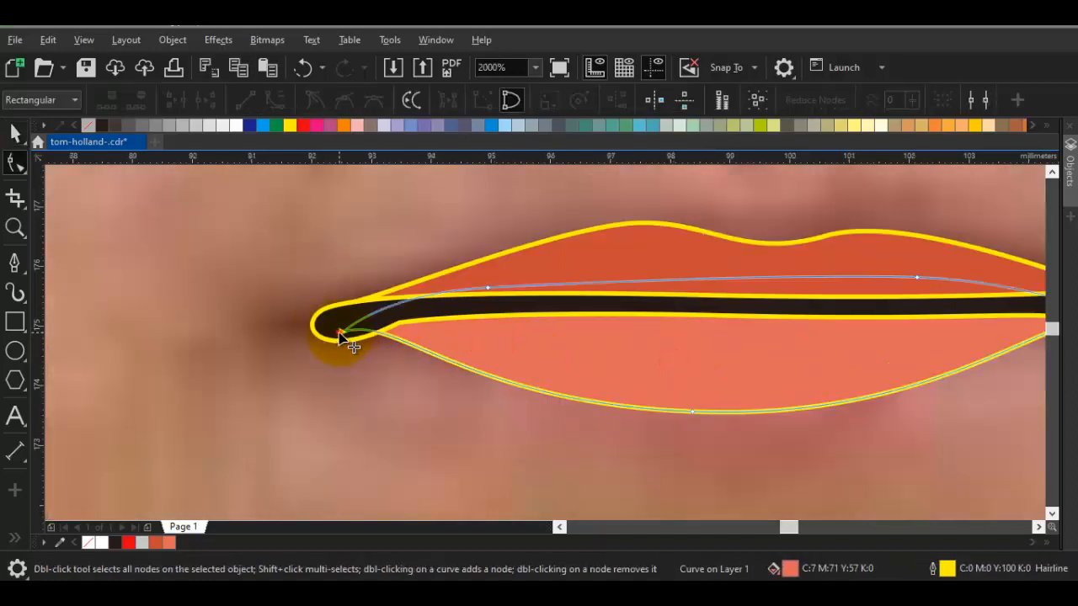
{"action": "left_click", "coordinate": [734, 398]}
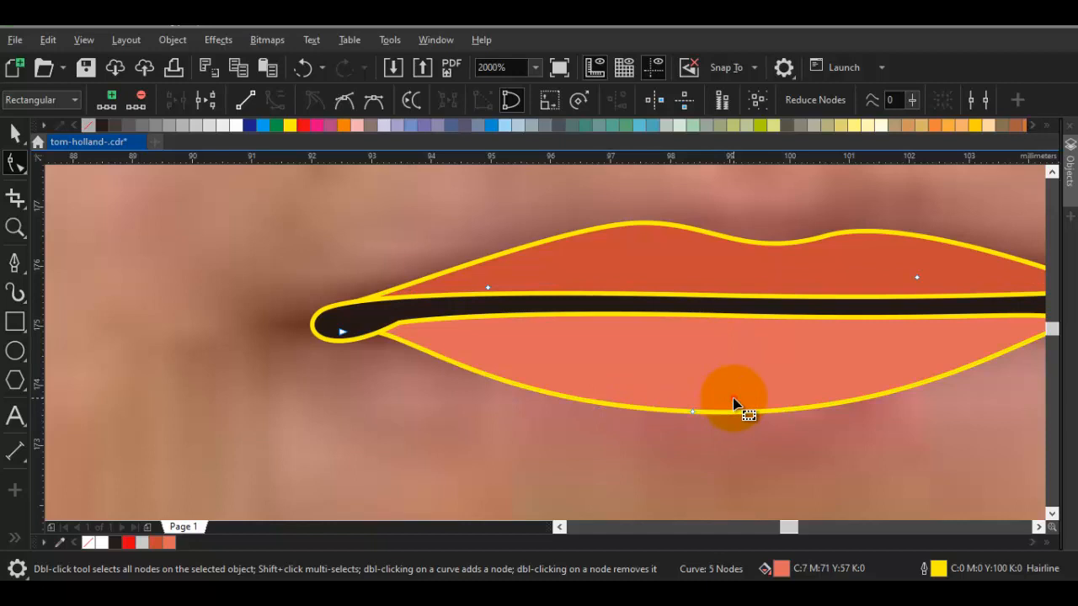
{"action": "left_click", "coordinate": [688, 411]}
{"action": "left_click_drag", "start_coordinate": [688, 411], "coordinate": [680, 411]}
{"action": "key", "text": "space"}
{"action": "scroll", "coordinate": [660, 381], "scroll_direction": "down", "scroll_amount": 1}
{"action": "key", "text": "Escape"}
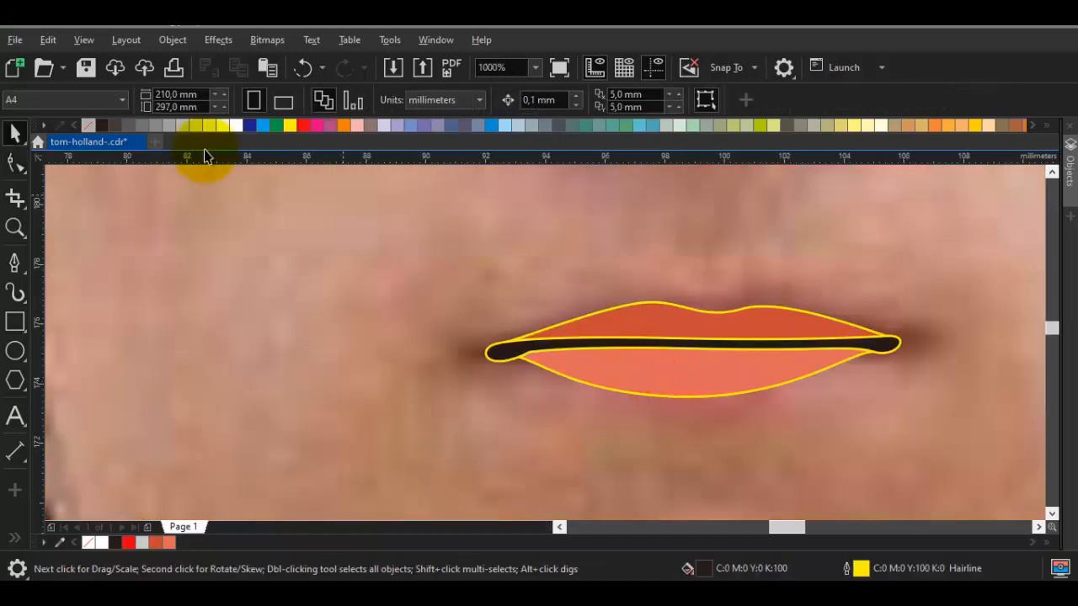
Select all objects and remove their outlines so the facial features have fills only
{"action": "key", "text": "ctrl+a"}
{"action": "right_click", "coordinate": [90, 127]}
{"action": "key", "text": "Escape"}
{"action": "scroll", "coordinate": [516, 346], "scroll_direction": "down", "scroll_amount": 3}
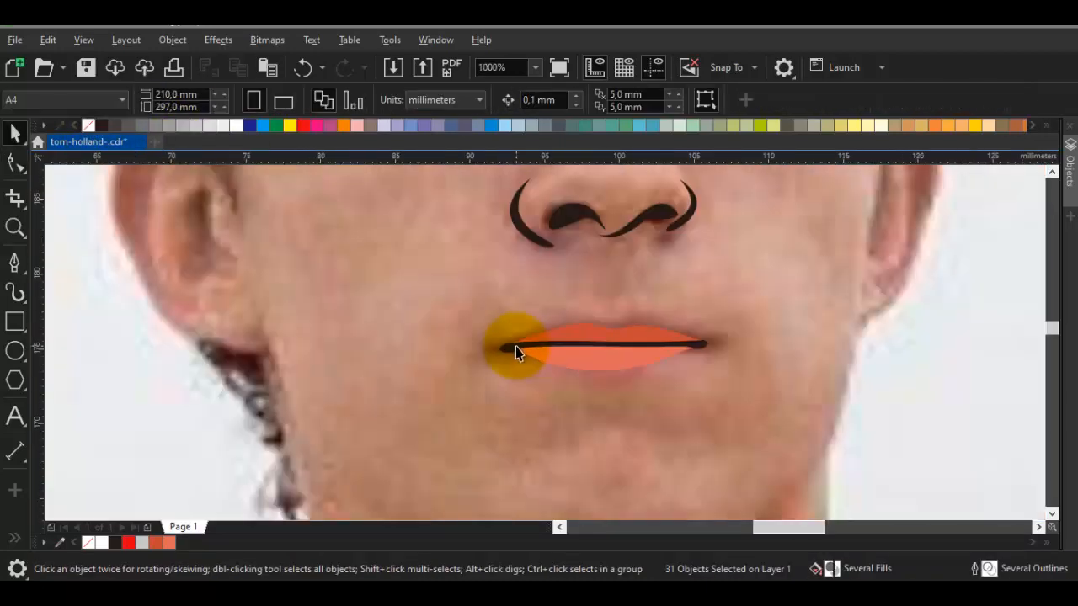
{"action": "left_click_drag", "start_coordinate": [266, 320], "coordinate": [659, 425]}
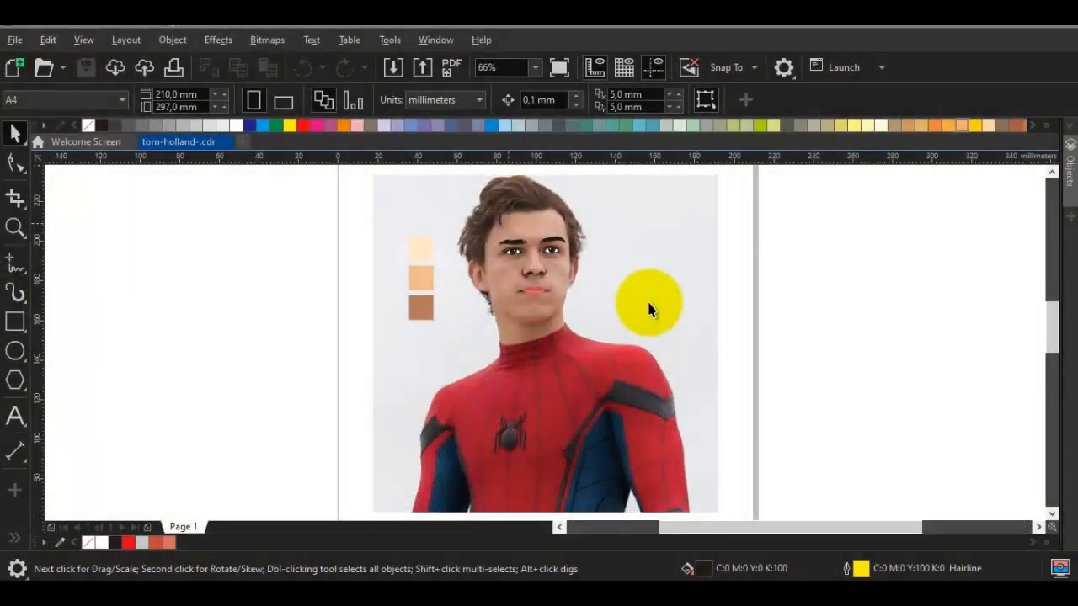
Trace the forehead hairline from right to left with the Pen tool, adding a small zigzag tuft, about 22.8 by 3 mm overall
{"action": "scroll", "coordinate": [647, 301], "scroll_direction": "up", "scroll_amount": 3}
{"action": "scroll", "coordinate": [648, 310], "scroll_direction": "down", "scroll_amount": 3}
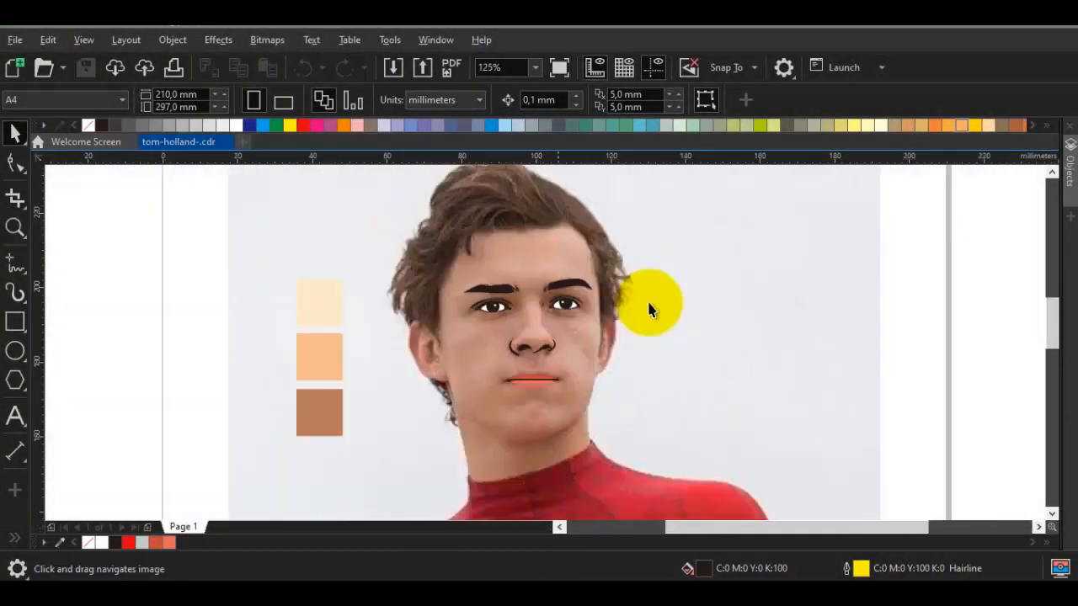
{"action": "scroll", "coordinate": [648, 310], "scroll_direction": "up", "scroll_amount": 9}
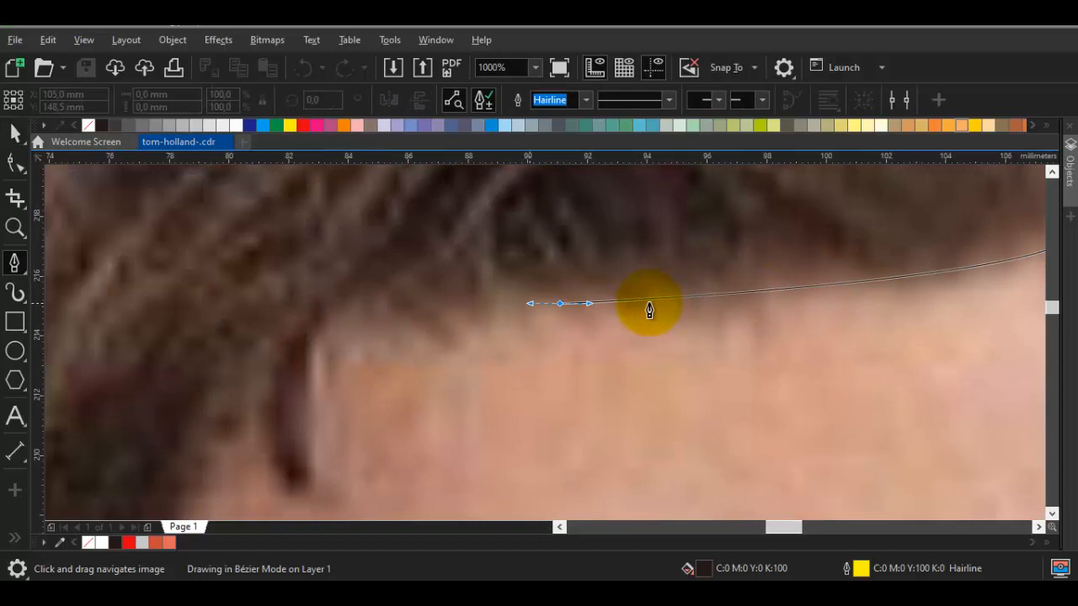
{"action": "left_click_drag", "start_coordinate": [529, 303], "coordinate": [486, 300]}
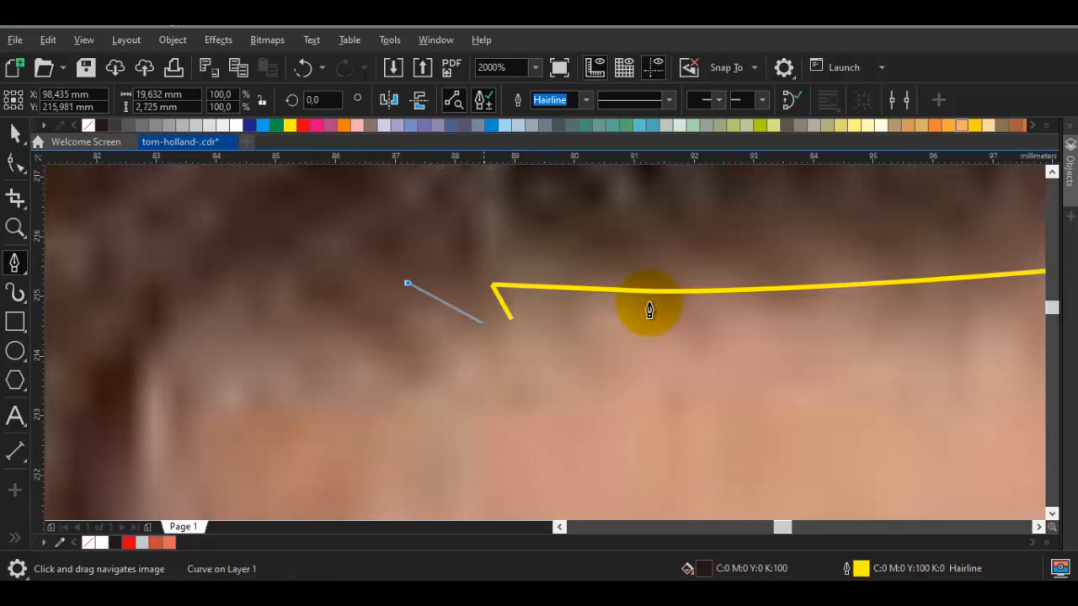
{"action": "left_click", "coordinate": [503, 332]}
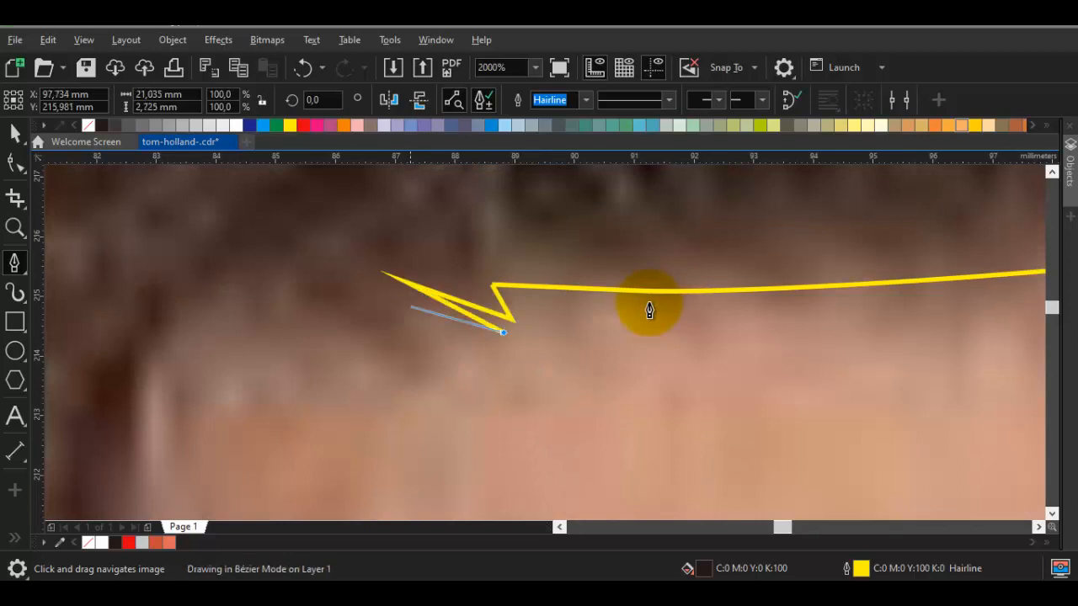
{"action": "left_click", "coordinate": [304, 271]}
Continue the hair outline around the curved, pointed strand hanging over the left side of the forehead
{"action": "scroll", "coordinate": [650, 310], "scroll_direction": "down", "scroll_amount": 2}
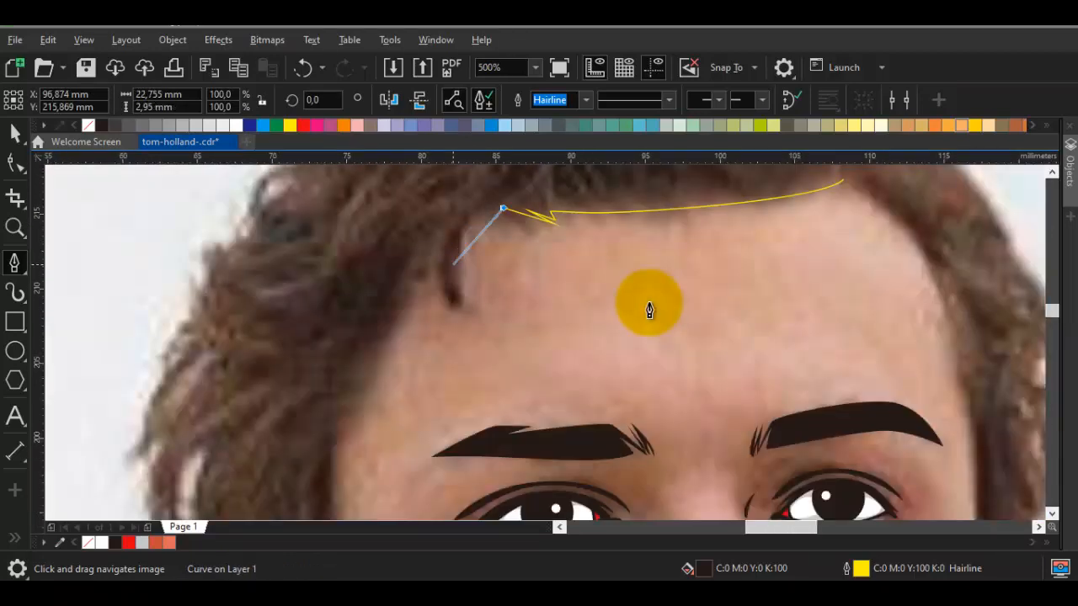
{"action": "scroll", "coordinate": [649, 310], "scroll_direction": "up", "scroll_amount": 1}
{"action": "left_click_drag", "start_coordinate": [438, 263], "coordinate": [396, 333]}
{"action": "left_click", "coordinate": [445, 424]}
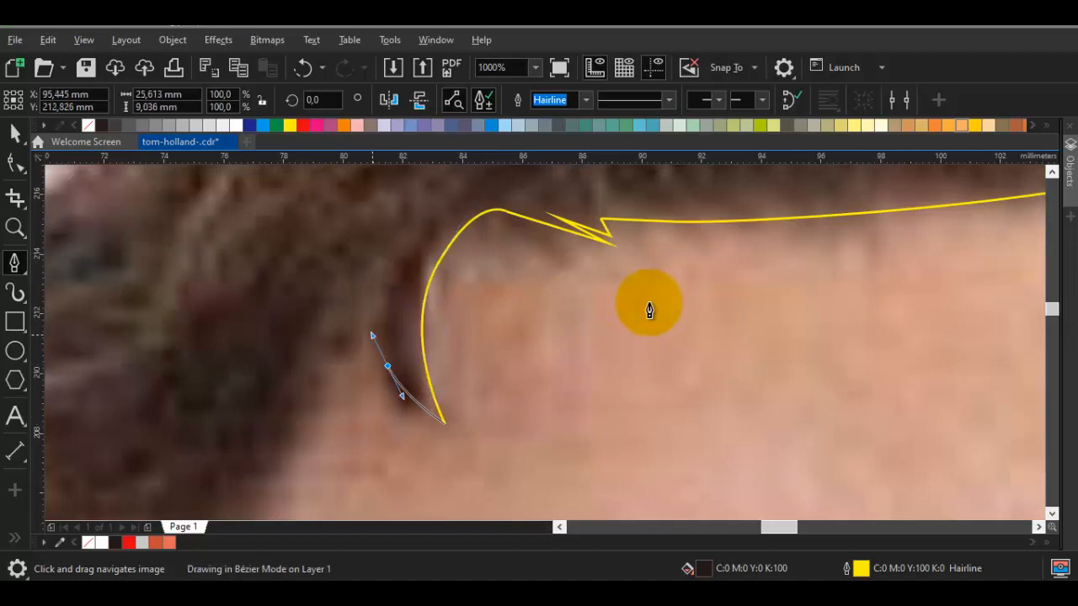
{"action": "scroll", "coordinate": [333, 348], "scroll_direction": "down", "scroll_amount": 1}
{"action": "left_click_drag", "start_coordinate": [311, 407], "coordinate": [413, 296]}
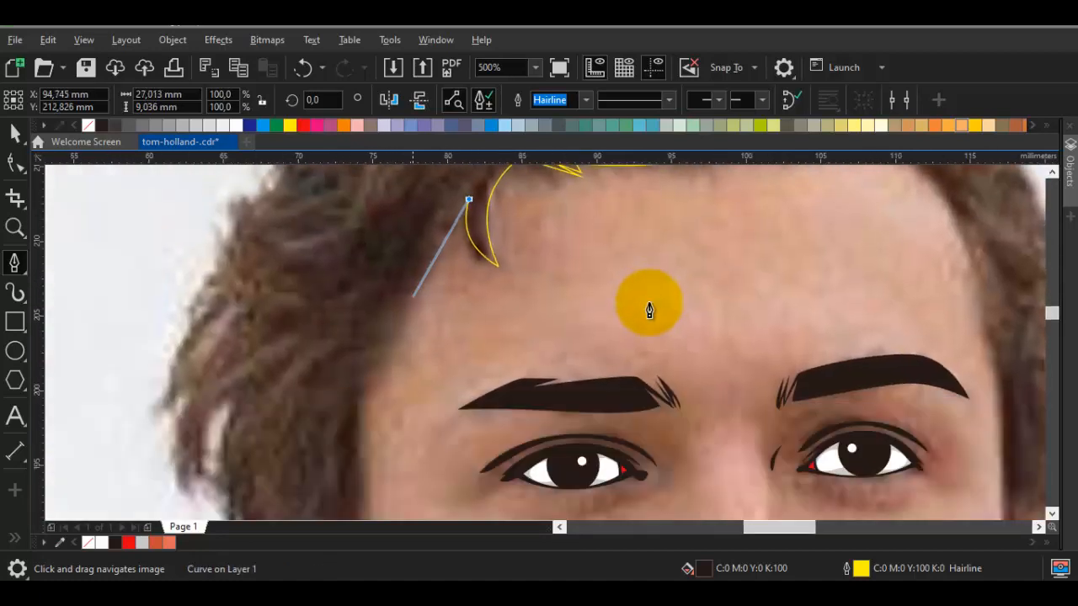
{"action": "scroll", "coordinate": [414, 296], "scroll_direction": "up", "scroll_amount": 1}
{"action": "left_click", "coordinate": [349, 397]}
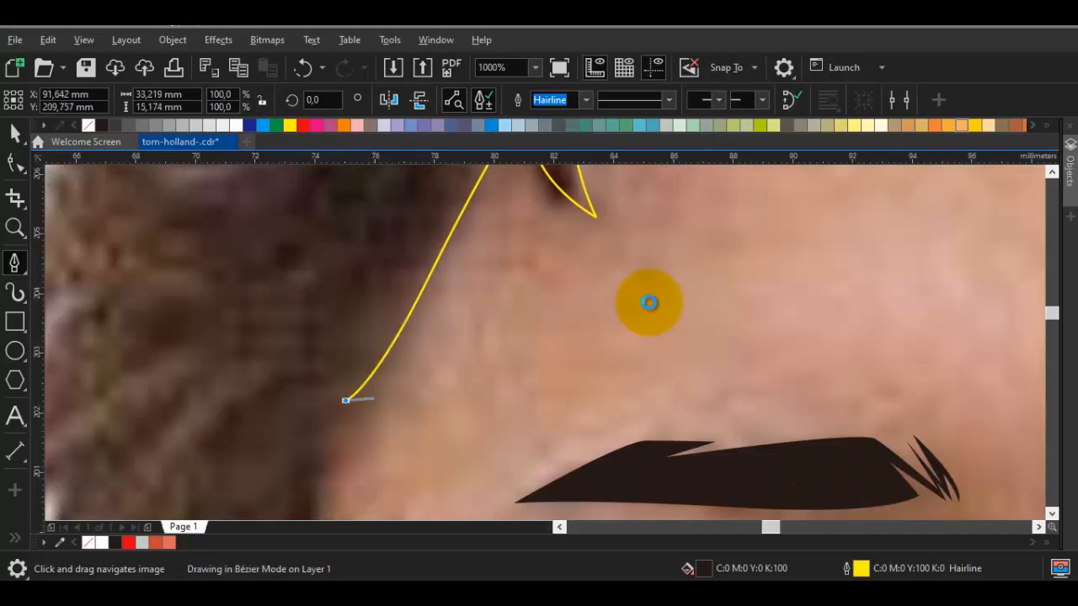
{"action": "scroll", "coordinate": [381, 391], "scroll_direction": "up", "scroll_amount": 1}
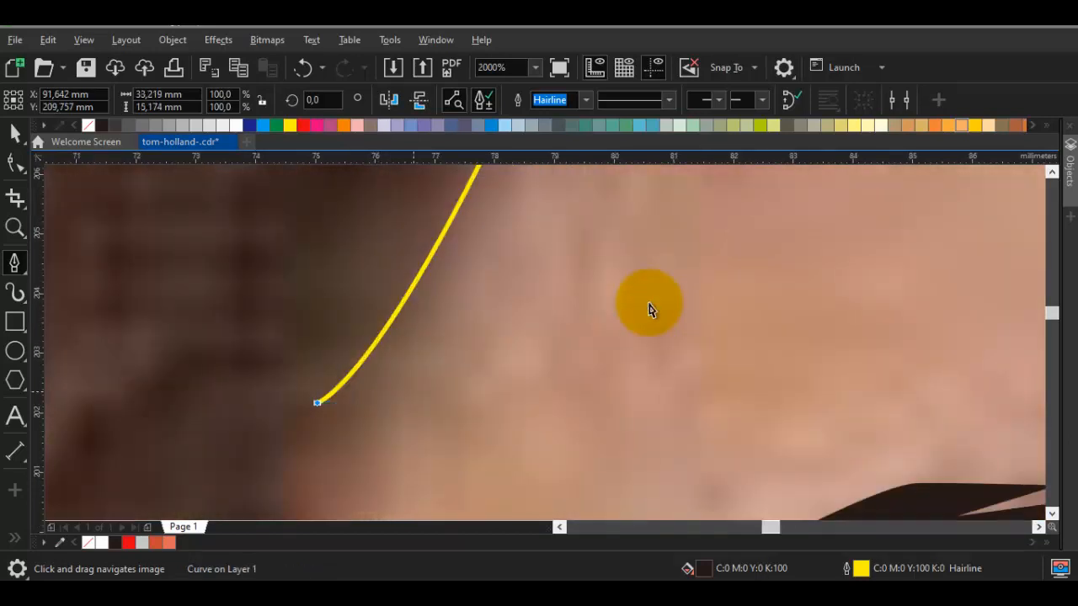
{"action": "scroll", "coordinate": [417, 390], "scroll_direction": "down", "scroll_amount": 1}
{"action": "key", "text": "ctrl+z"}
{"action": "left_click_drag", "start_coordinate": [421, 385], "coordinate": [418, 391]}
{"action": "key", "text": "ctrl+z"}
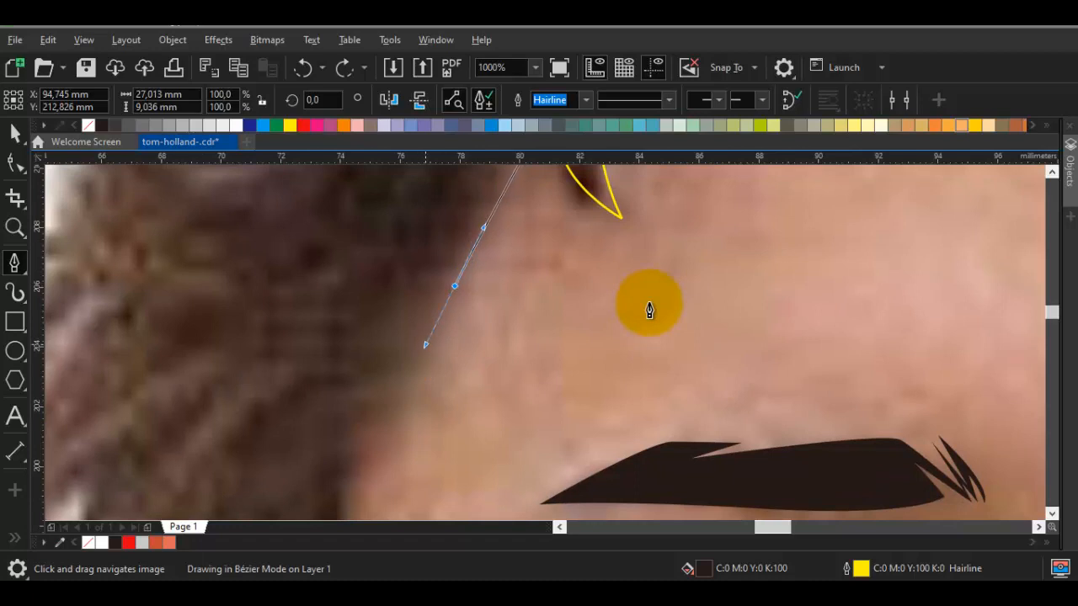
Extend the hairline down the left temple, adding a zigzag tuft above the level of the eyebrow
{"action": "scroll", "coordinate": [389, 391], "scroll_direction": "up", "scroll_amount": 1}
{"action": "left_click", "coordinate": [384, 378]}
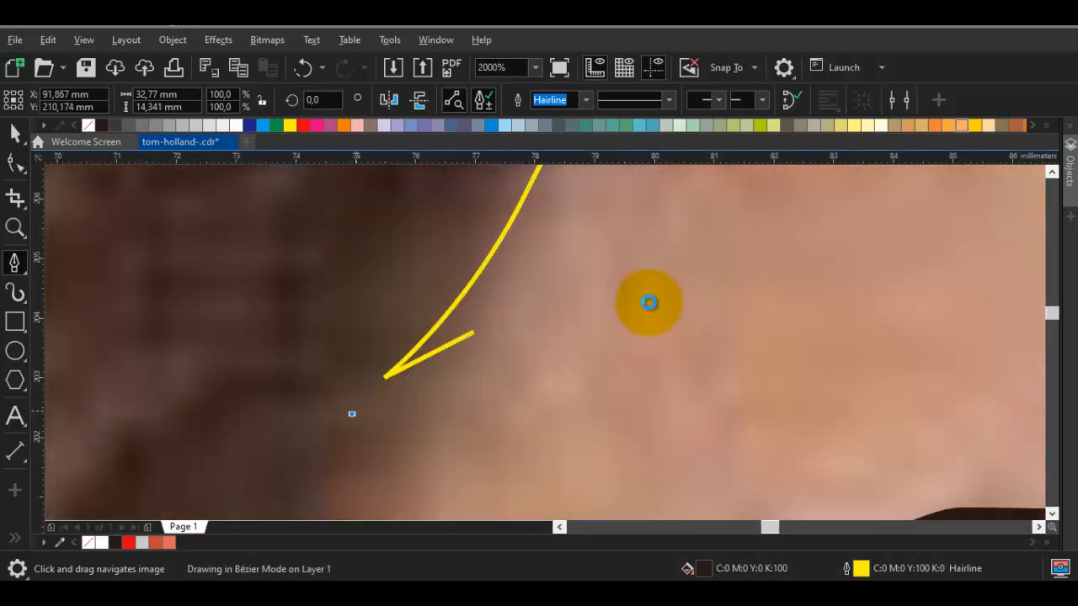
{"action": "scroll", "coordinate": [650, 310], "scroll_direction": "down", "scroll_amount": 2}
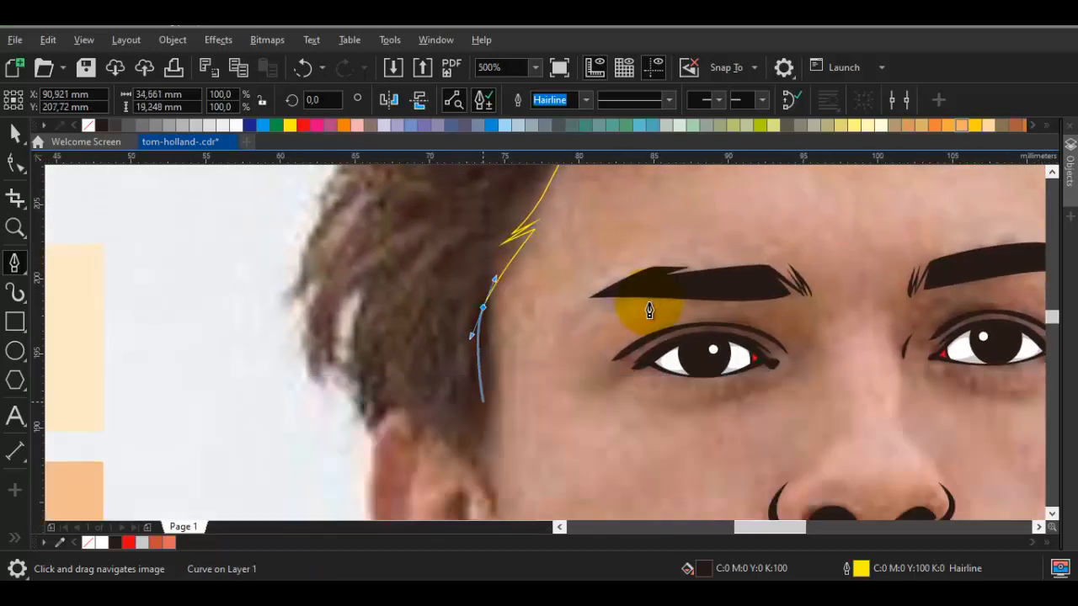
{"action": "scroll", "coordinate": [650, 311], "scroll_direction": "up", "scroll_amount": 1}
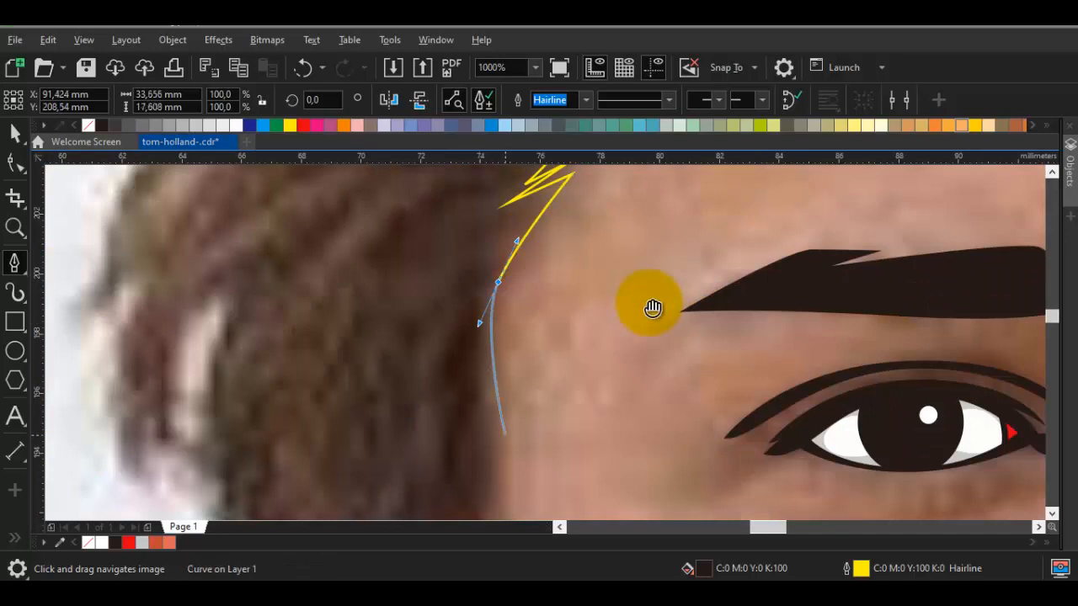
Trace the front edge of the left sideburn down the cheek to its pointed end beside the ear
{"action": "scroll", "coordinate": [649, 311], "scroll_direction": "down", "scroll_amount": 3}
{"action": "scroll", "coordinate": [649, 311], "scroll_direction": "down", "scroll_amount": 1}
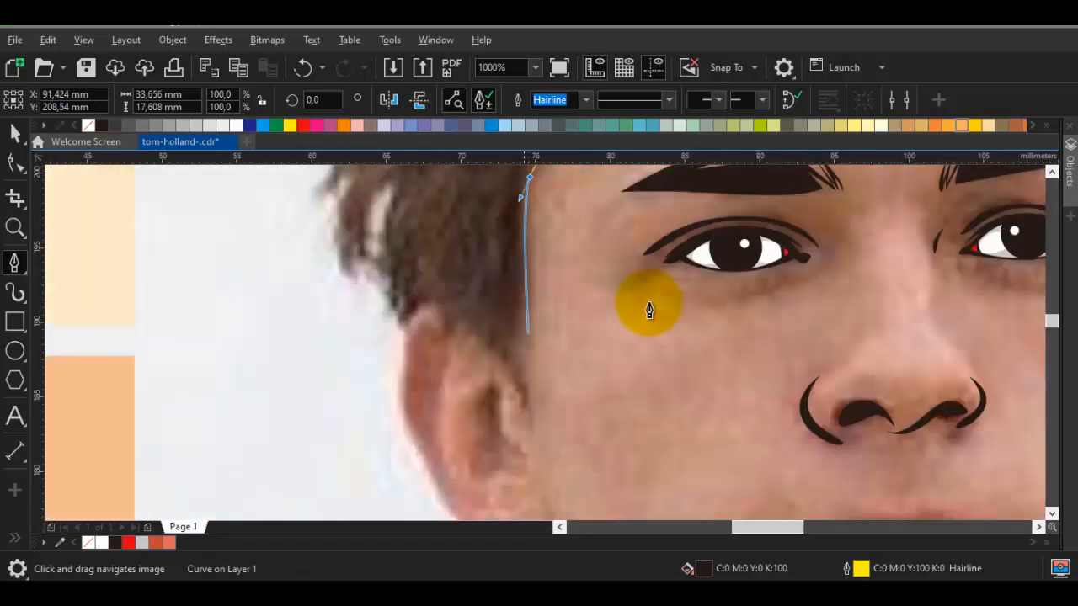
{"action": "scroll", "coordinate": [649, 310], "scroll_direction": "down", "scroll_amount": 2}
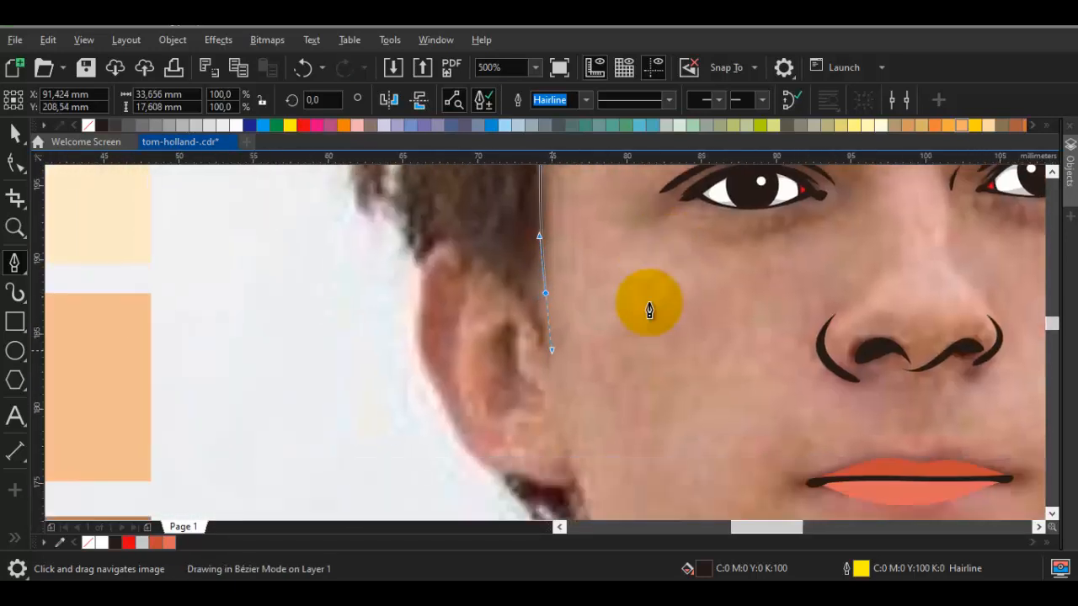
{"action": "key", "text": "ctrl+z"}
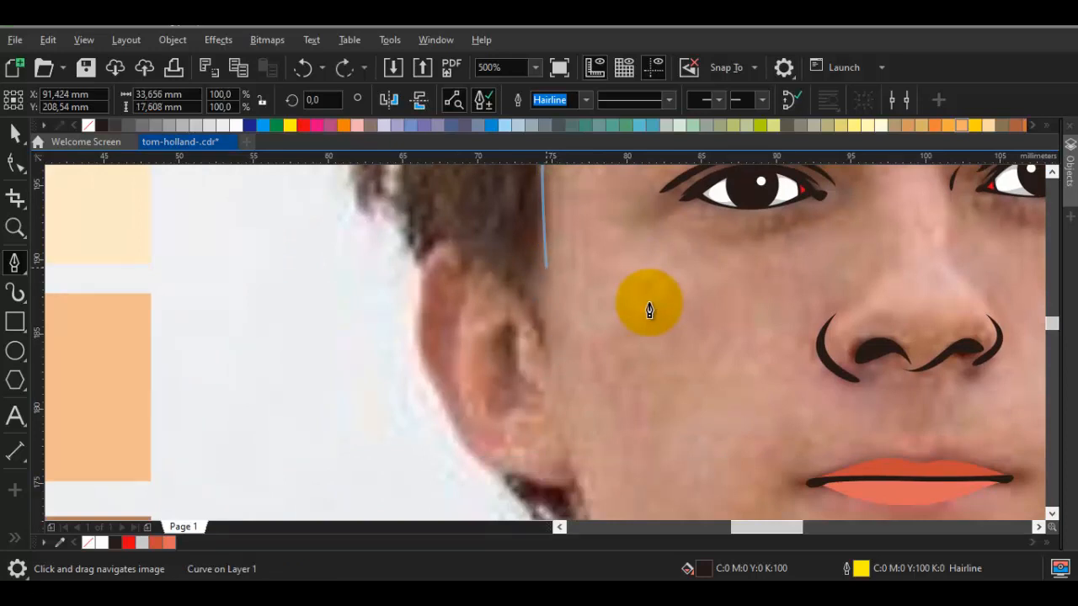
{"action": "scroll", "coordinate": [649, 311], "scroll_direction": "up", "scroll_amount": 2}
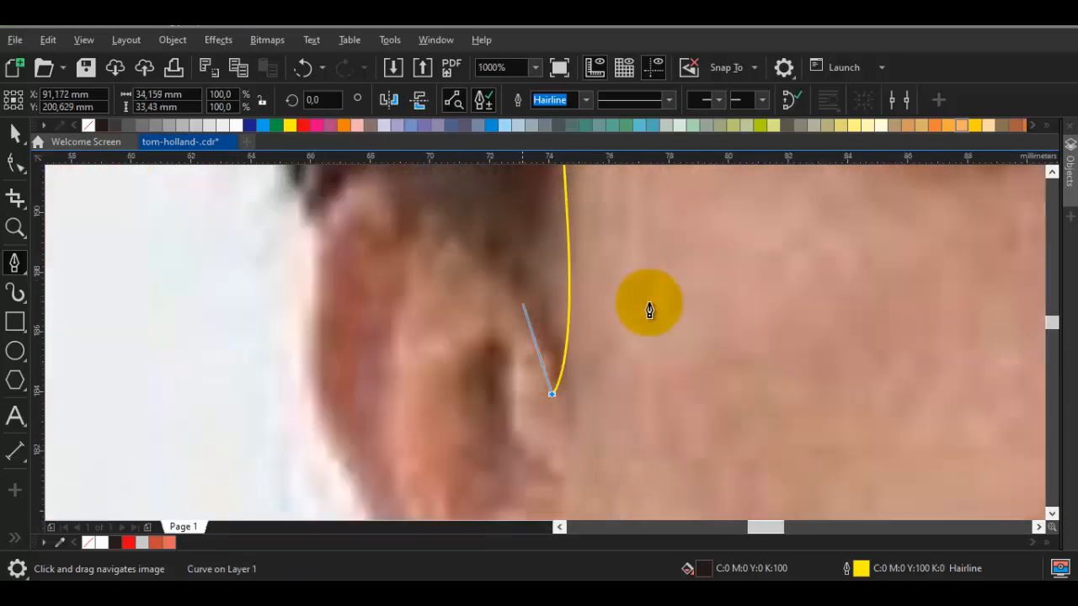
Trace the sideburn's back edge upward from its tip and curve it over the top of the left ear
{"action": "left_click_drag", "start_coordinate": [506, 280], "coordinate": [463, 206]}
{"action": "left_click_drag", "start_coordinate": [460, 225], "coordinate": [521, 315]}
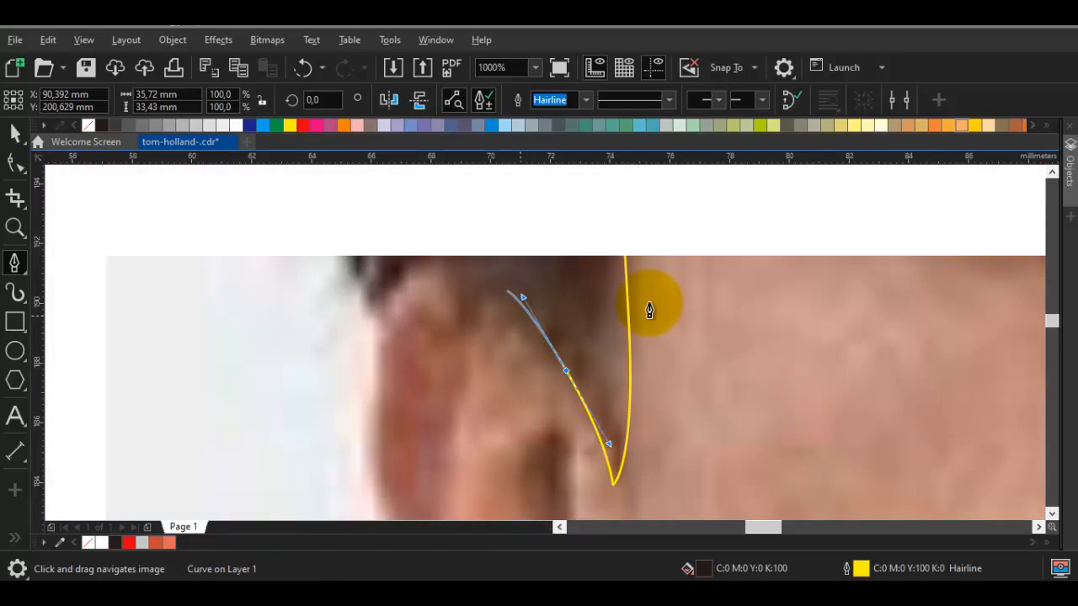
{"action": "scroll", "coordinate": [650, 311], "scroll_direction": "down", "scroll_amount": 2}
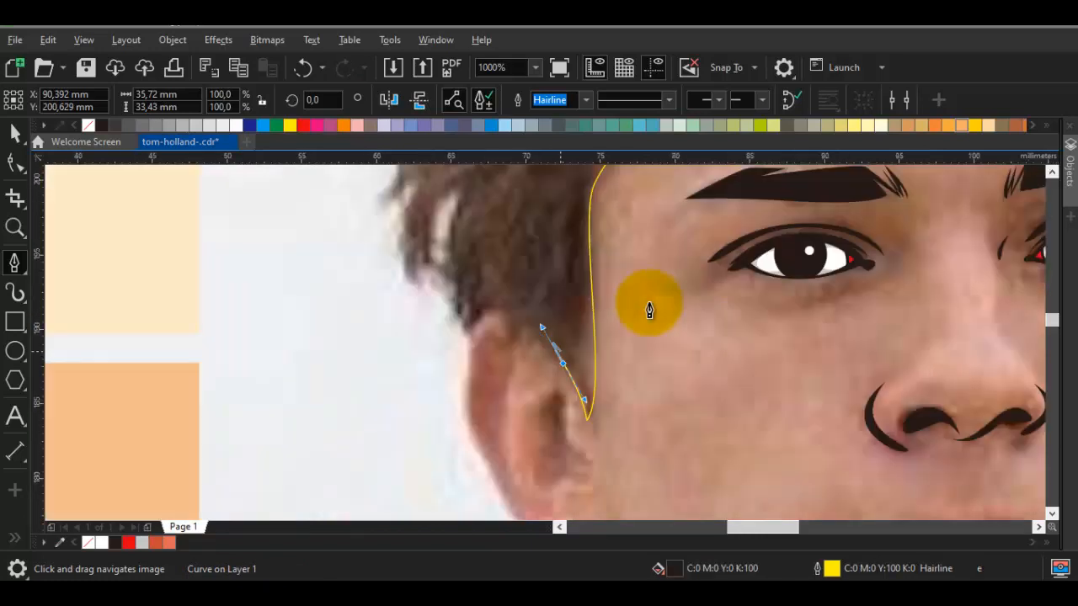
{"action": "scroll", "coordinate": [650, 311], "scroll_direction": "up", "scroll_amount": 2}
{"action": "left_click_drag", "start_coordinate": [501, 312], "coordinate": [474, 313]}
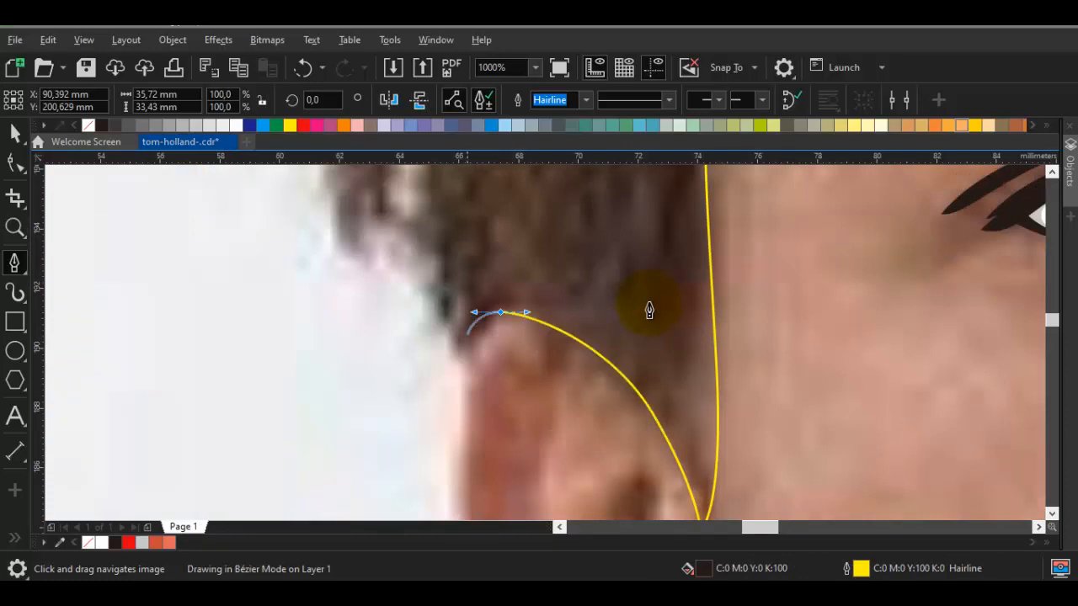
Continue the hair outline above the left ear with a narrow notch and pointed tufts along the outer edge
{"action": "scroll", "coordinate": [650, 311], "scroll_direction": "down", "scroll_amount": 2}
{"action": "scroll", "coordinate": [649, 310], "scroll_direction": "up", "scroll_amount": 2}
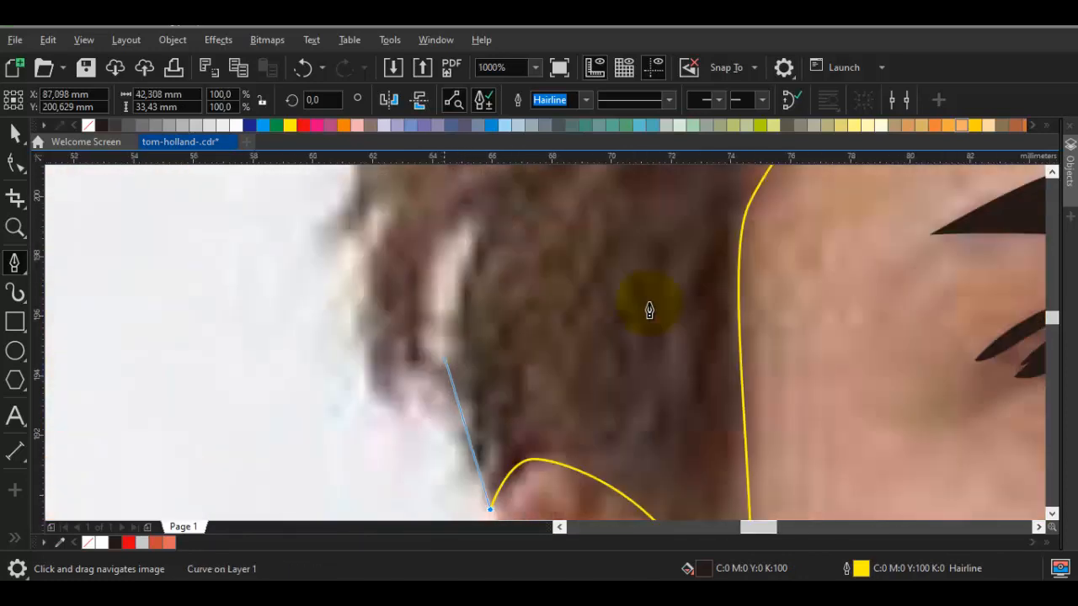
{"action": "left_click", "coordinate": [463, 222]}
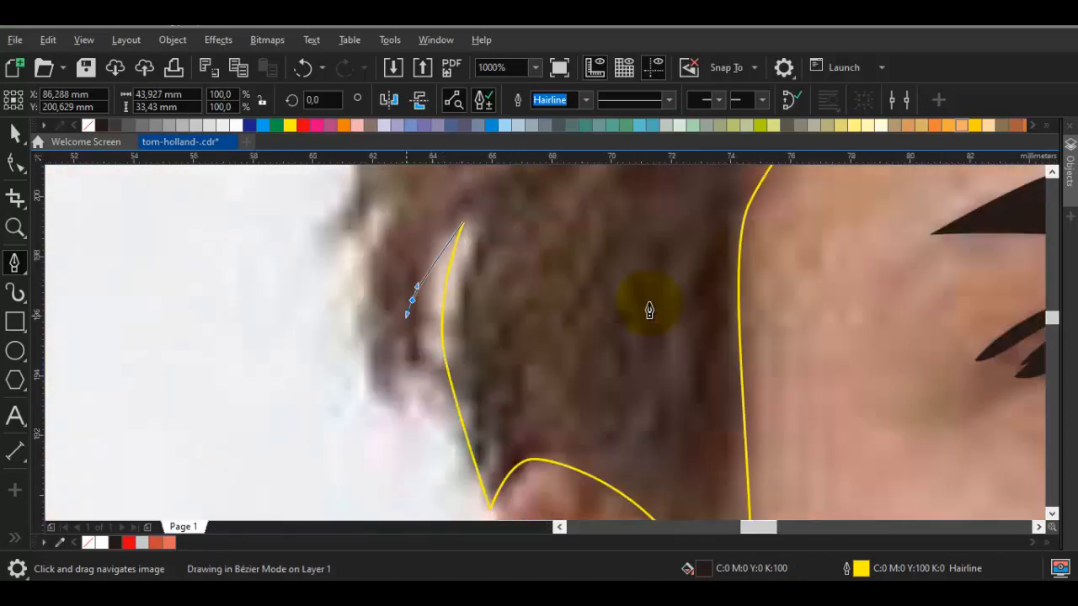
{"action": "left_click", "coordinate": [409, 389]}
{"action": "left_click_drag", "start_coordinate": [388, 242], "coordinate": [394, 355]}
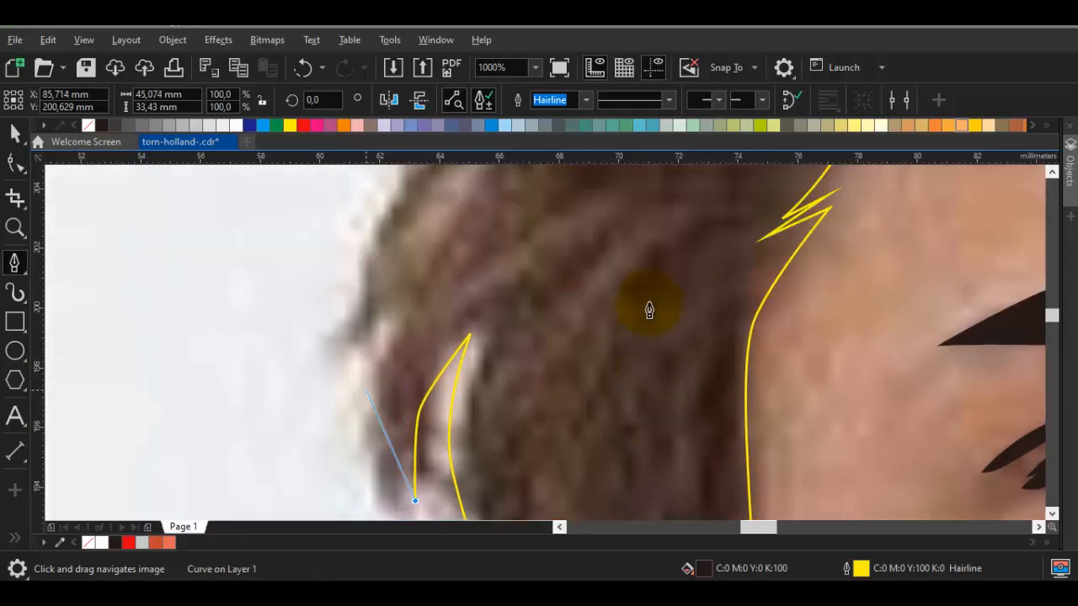
{"action": "left_click_drag", "start_coordinate": [366, 391], "coordinate": [351, 358]}
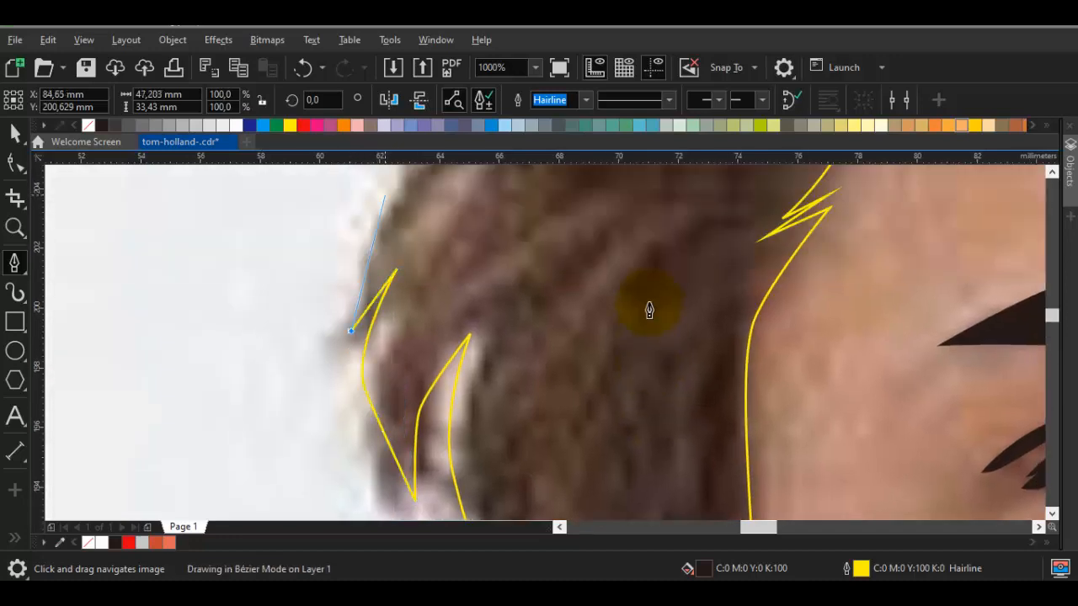
Trace the left outer edge of the hair upward from the pointed tuft to the level of the forehead strand
{"action": "scroll", "coordinate": [649, 310], "scroll_direction": "down", "scroll_amount": 1}
{"action": "scroll", "coordinate": [650, 310], "scroll_direction": "up", "scroll_amount": 1}
{"action": "scroll", "coordinate": [649, 310], "scroll_direction": "down", "scroll_amount": 1}
{"action": "scroll", "coordinate": [650, 310], "scroll_direction": "up", "scroll_amount": 1}
{"action": "scroll", "coordinate": [649, 310], "scroll_direction": "down", "scroll_amount": 1}
{"action": "scroll", "coordinate": [649, 310], "scroll_direction": "up", "scroll_amount": 1}
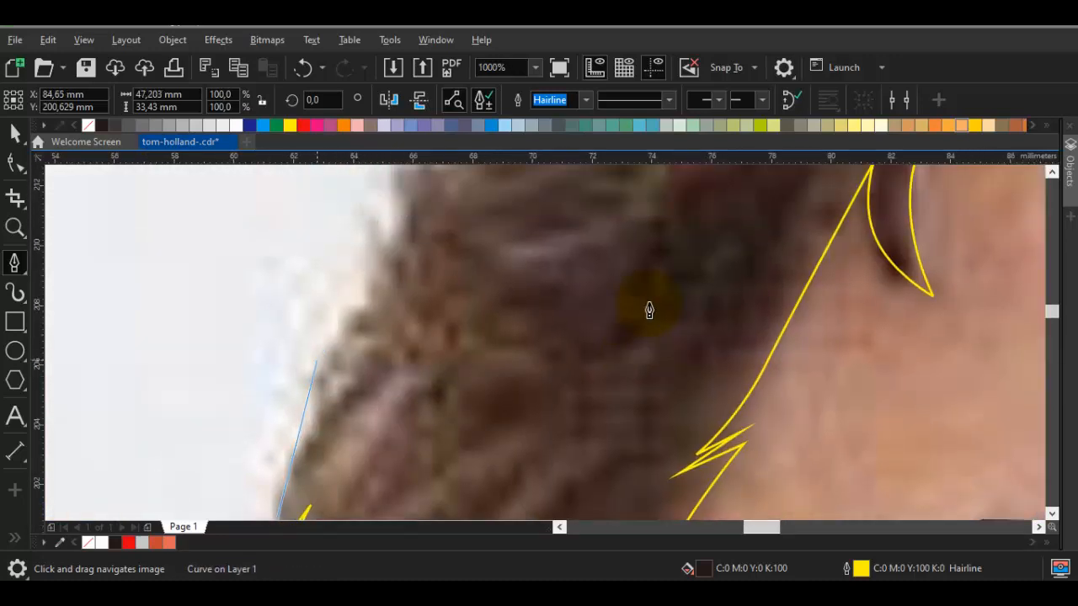
{"action": "scroll", "coordinate": [650, 310], "scroll_direction": "down", "scroll_amount": 1}
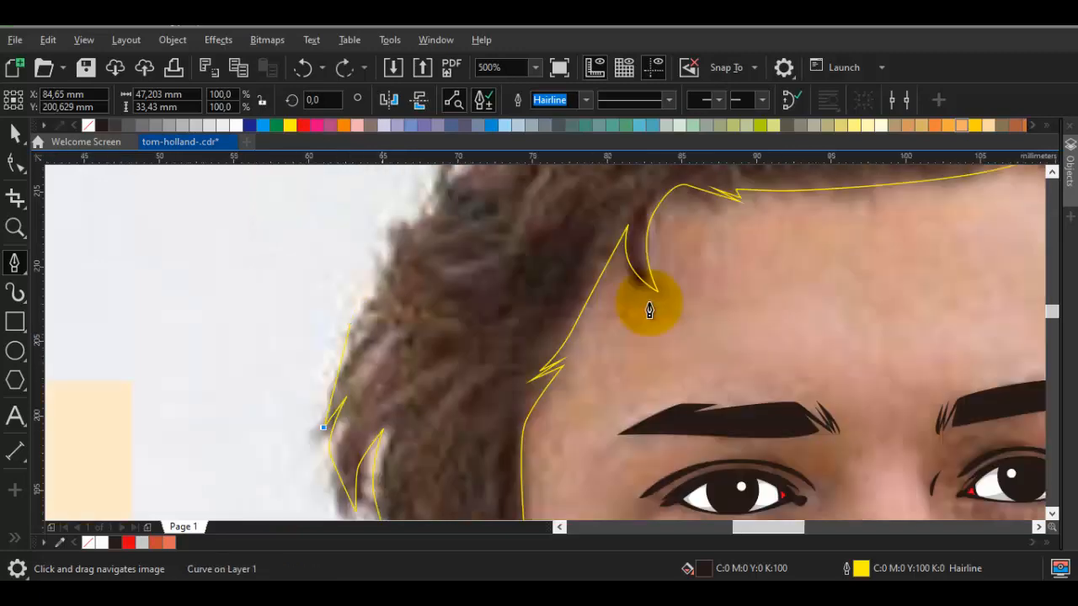
{"action": "scroll", "coordinate": [650, 310], "scroll_direction": "up", "scroll_amount": 1}
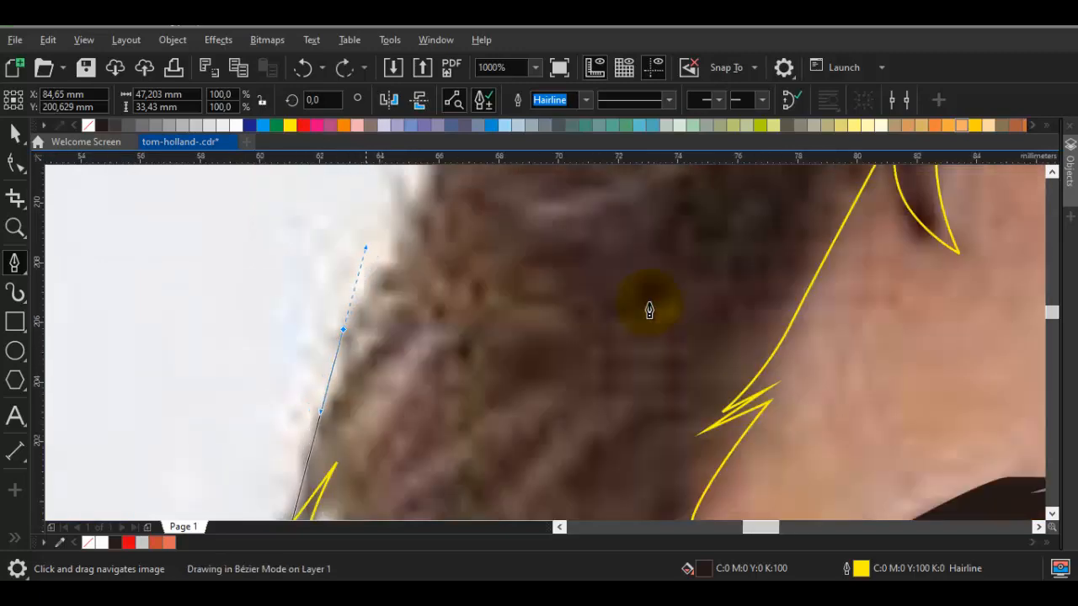
{"action": "scroll", "coordinate": [649, 310], "scroll_direction": "down", "scroll_amount": 2}
{"action": "scroll", "coordinate": [649, 306], "scroll_direction": "up", "scroll_amount": 1}
{"action": "scroll", "coordinate": [649, 302], "scroll_direction": "down", "scroll_amount": 3}
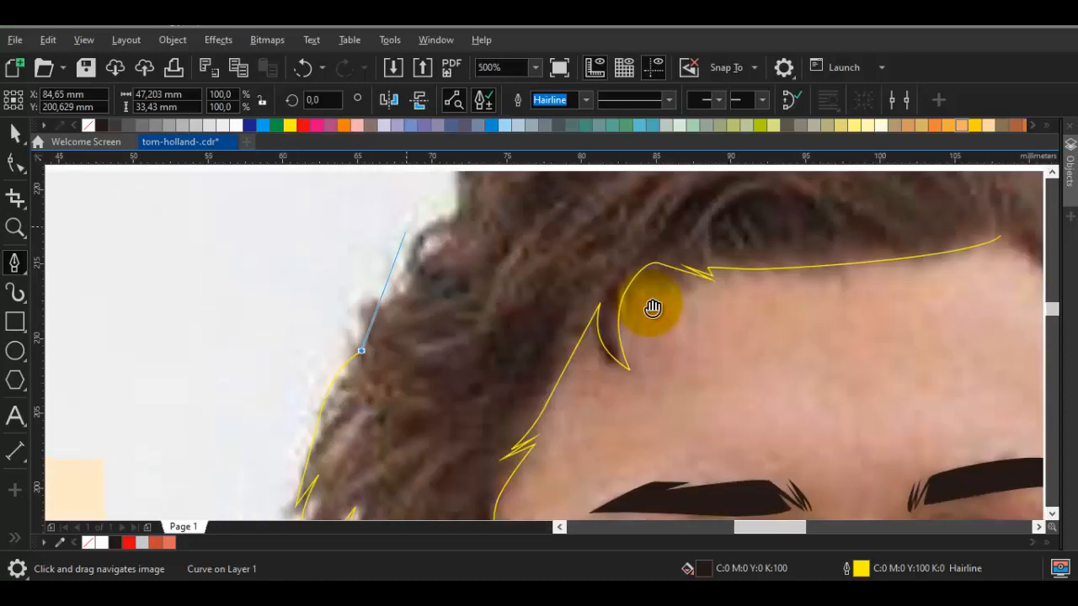
Extend the outline around the protruding curl on the upper left side, ending in the notch below the crown
{"action": "scroll", "coordinate": [653, 306], "scroll_direction": "up", "scroll_amount": 1}
{"action": "scroll", "coordinate": [650, 311], "scroll_direction": "up", "scroll_amount": 1}
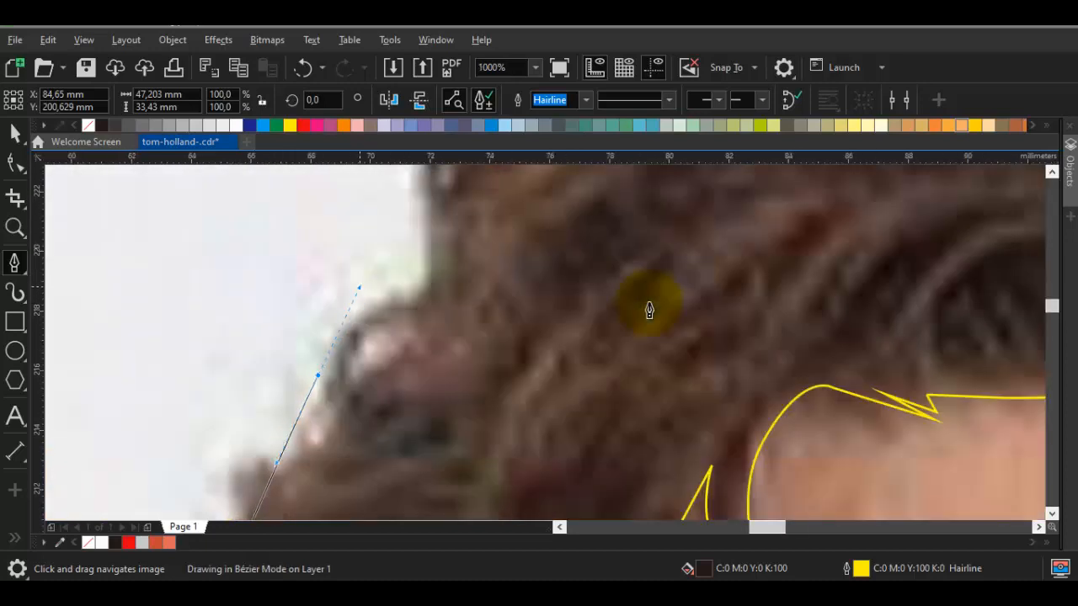
{"action": "scroll", "coordinate": [649, 311], "scroll_direction": "down", "scroll_amount": 1}
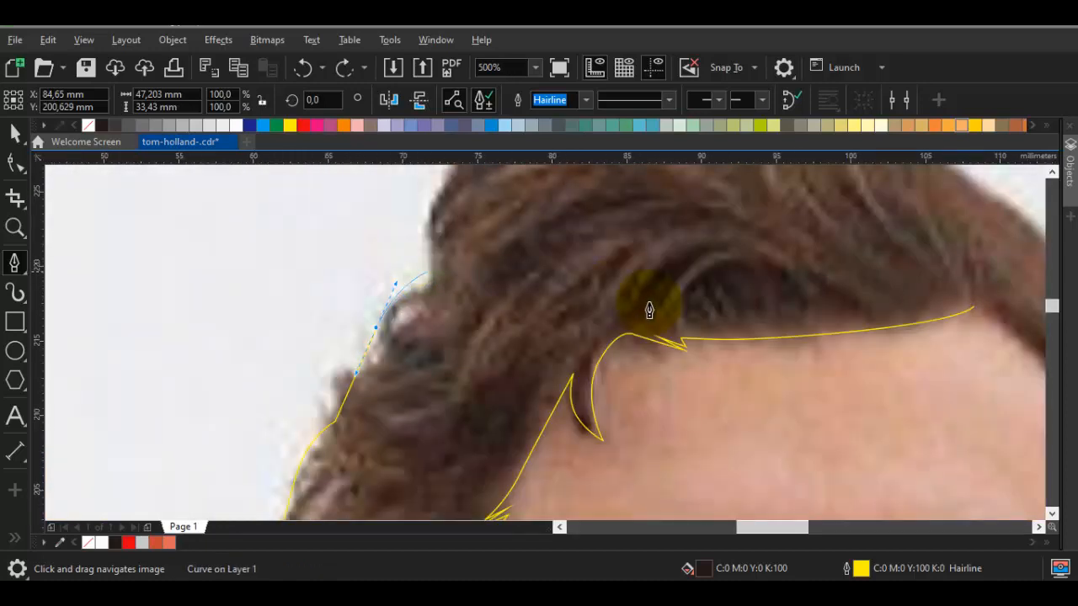
{"action": "left_click", "coordinate": [424, 274]}
Trace the rounded left side of the crown from the notch up to the dip at the top of the hair
{"action": "left_click_drag", "start_coordinate": [454, 177], "coordinate": [344, 349]}
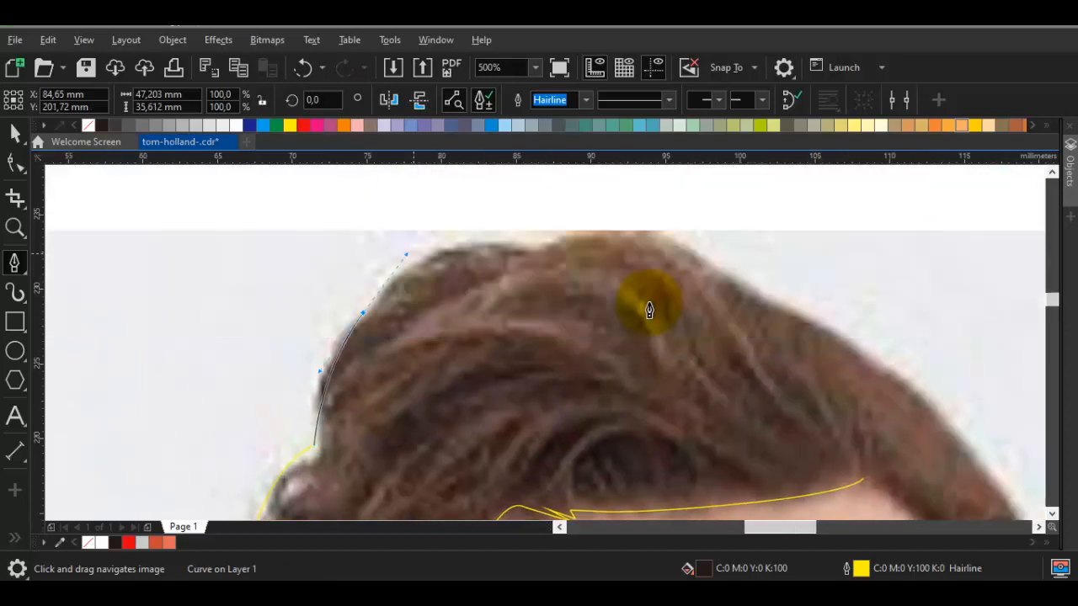
{"action": "key", "text": "ctrl+z"}
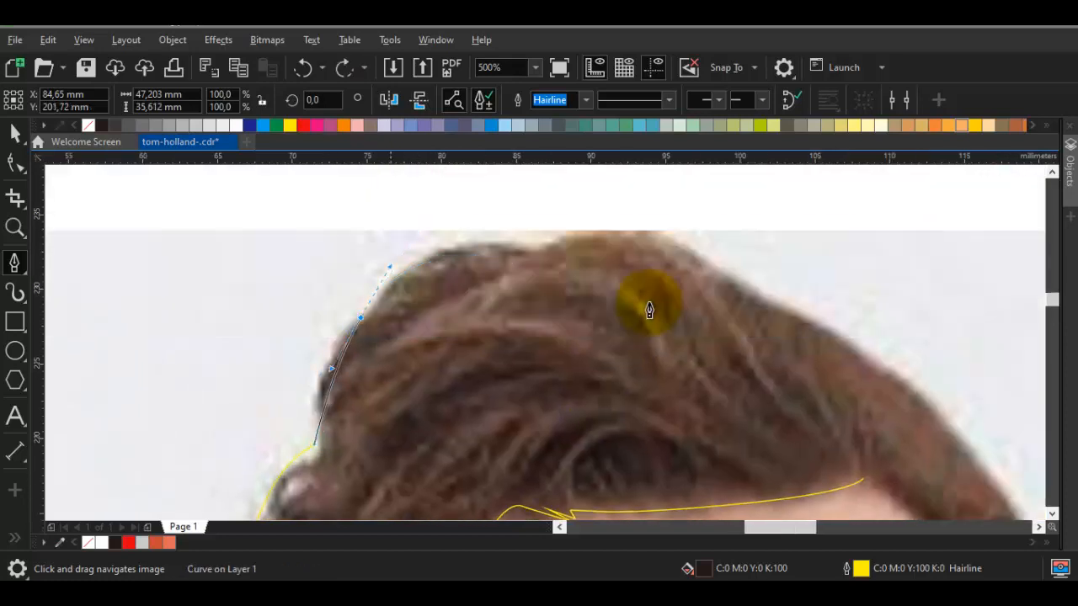
{"action": "left_click_drag", "start_coordinate": [389, 268], "coordinate": [405, 229]}
{"action": "left_click", "coordinate": [533, 250]}
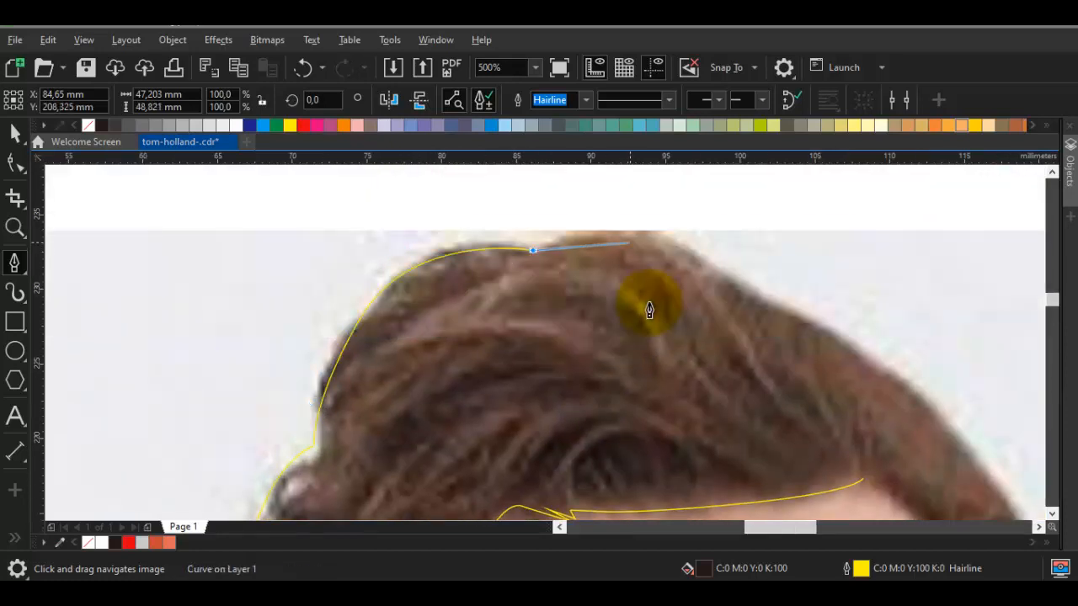
Carry the hair outline over the highest part of the crown and down its right slope
{"action": "left_click_drag", "start_coordinate": [694, 253], "coordinate": [776, 310]}
{"action": "mouse_move", "coordinate": [909, 378]}
{"action": "left_mouse_down"}
{"action": "mouse_move", "coordinate": [418, 202]}
{"action": "mouse_move", "coordinate": [498, 349]}
{"action": "left_mouse_up"}
{"action": "left_click_drag", "start_coordinate": [429, 295], "coordinate": [535, 334]}
{"action": "left_click_drag", "start_coordinate": [423, 250], "coordinate": [486, 265]}
{"action": "left_click", "coordinate": [548, 340]}
{"action": "left_click_drag", "start_coordinate": [694, 433], "coordinate": [581, 362]}
{"action": "left_click_drag", "start_coordinate": [622, 438], "coordinate": [548, 375]}
{"action": "scroll", "coordinate": [594, 399], "scroll_direction": "up", "scroll_amount": 1}
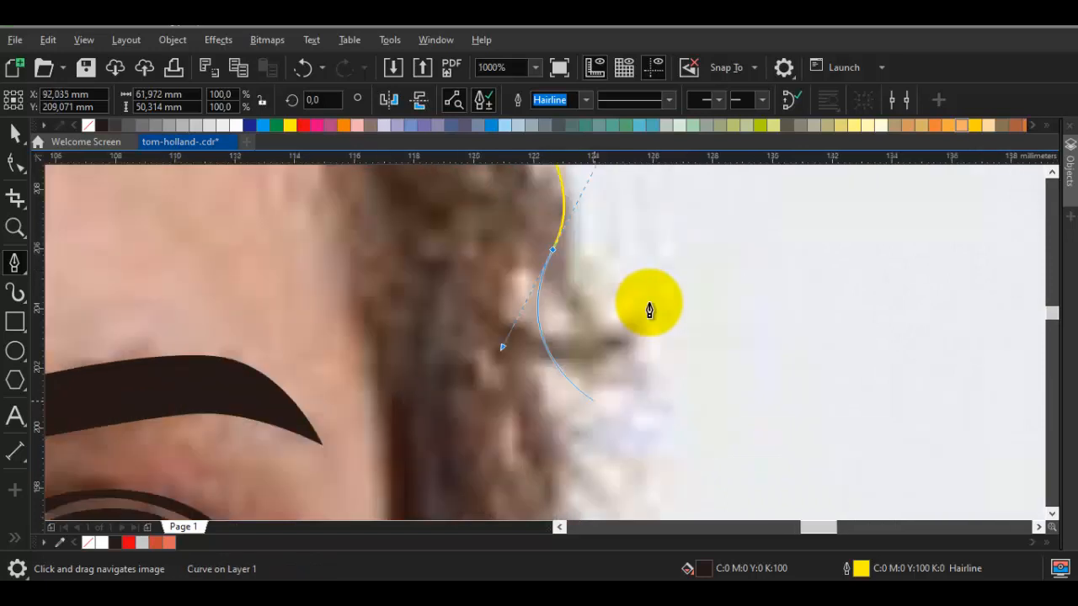
{"action": "left_click", "coordinate": [592, 399]}
{"action": "scroll", "coordinate": [649, 310], "scroll_direction": "down", "scroll_amount": 1}
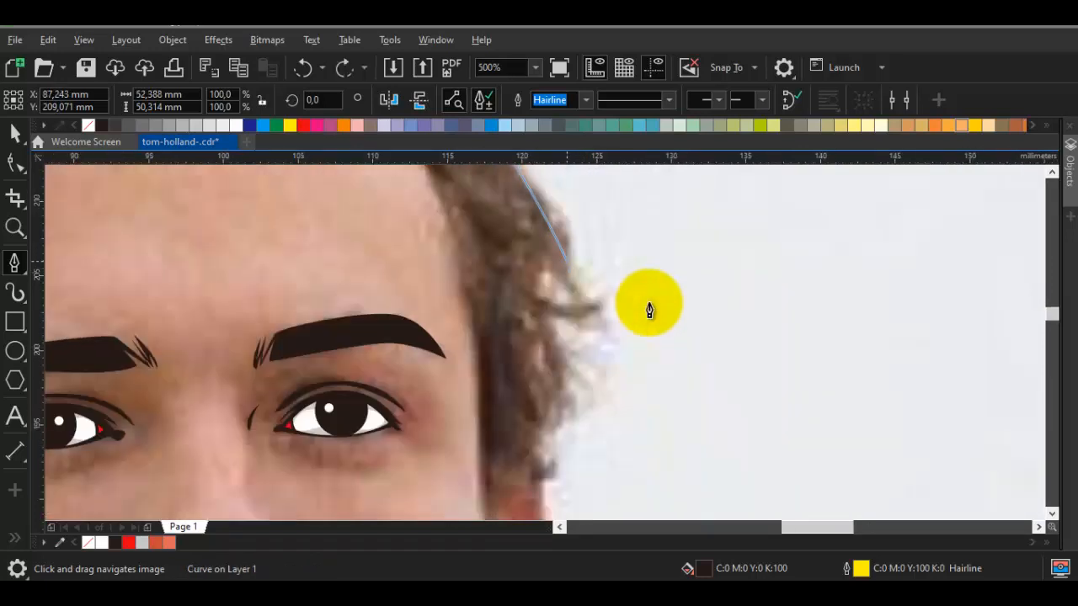
Trace the outward bulge on the right side of the hair and bring it into a notch level with the eyebrow
{"action": "left_click_drag", "start_coordinate": [604, 313], "coordinate": [628, 344]}
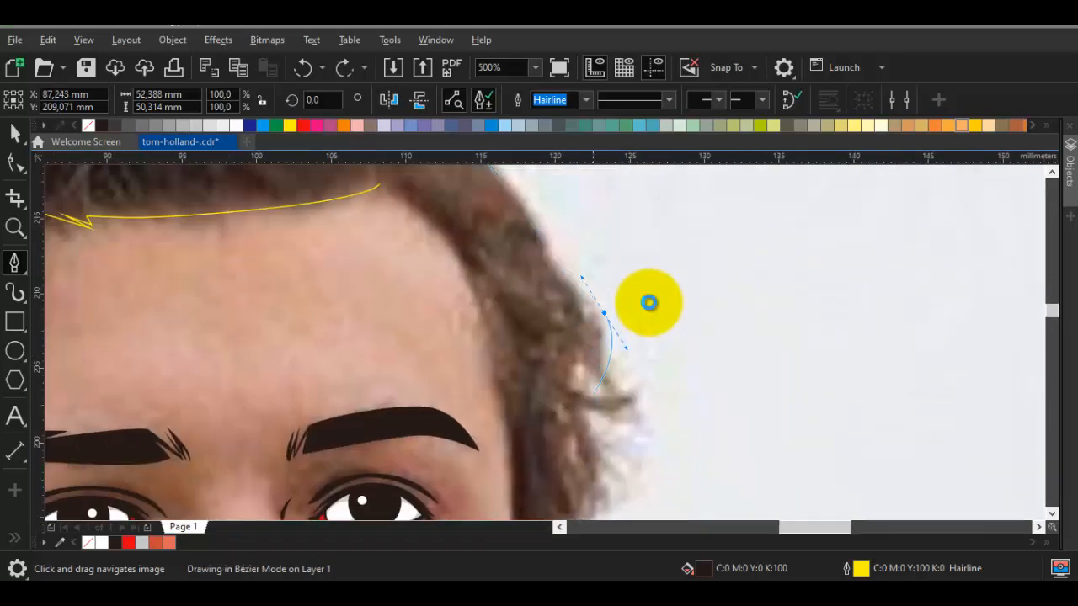
{"action": "left_click", "coordinate": [590, 395]}
{"action": "scroll", "coordinate": [599, 405], "scroll_direction": "up", "scroll_amount": 1}
{"action": "left_click_drag", "start_coordinate": [629, 412], "coordinate": [658, 414]}
{"action": "left_click", "coordinate": [583, 417]}
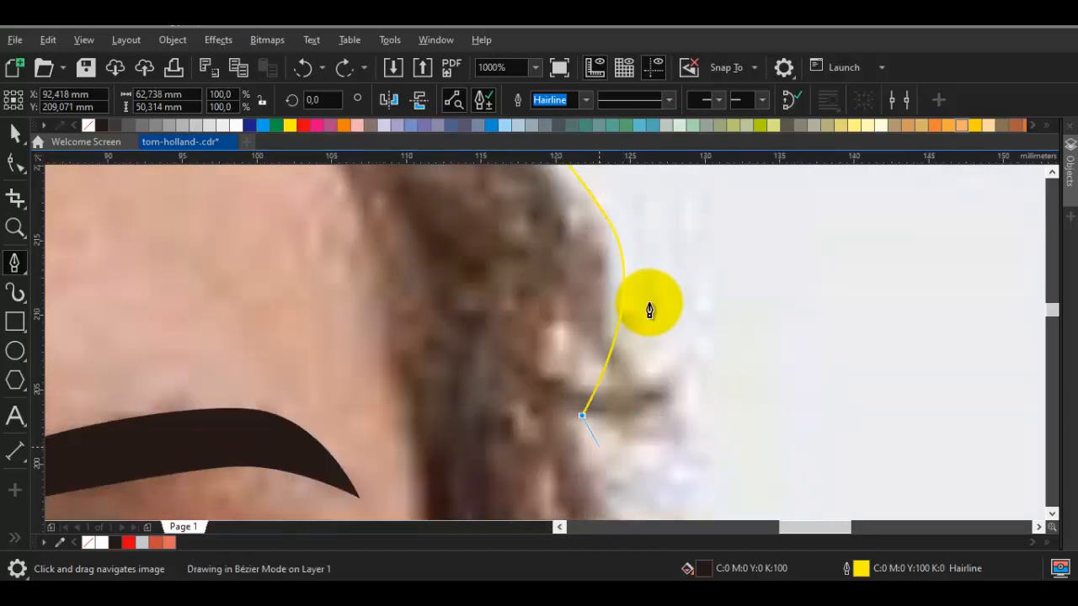
Trace the right outer edge downward from the notch and curve it inward to a corner above the right ear
{"action": "scroll", "coordinate": [583, 417], "scroll_direction": "down", "scroll_amount": 1}
{"action": "left_click_drag", "start_coordinate": [583, 417], "coordinate": [555, 216]}
{"action": "scroll", "coordinate": [648, 302], "scroll_direction": "up", "scroll_amount": 1}
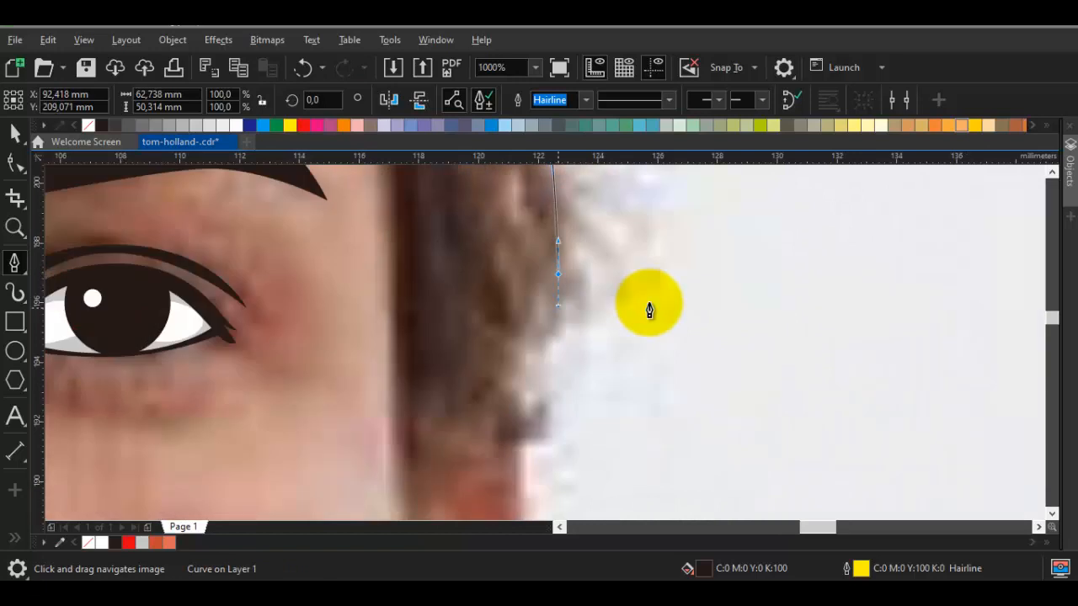
{"action": "mouse_move", "coordinate": [517, 396]}
{"action": "left_mouse_down"}
{"action": "mouse_move", "coordinate": [521, 418]}
{"action": "mouse_move", "coordinate": [513, 384]}
{"action": "left_mouse_up"}
{"action": "key", "text": "ctrl+z"}
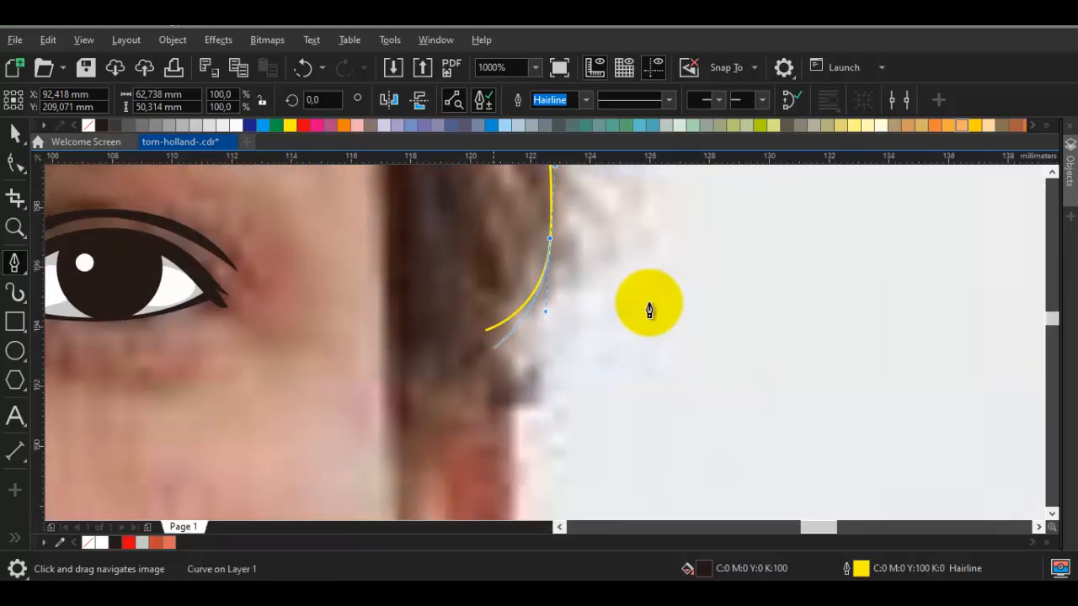
{"action": "left_click_drag", "start_coordinate": [495, 343], "coordinate": [516, 388]}
Add a pointed outward flick above the right ear and trace its lower edge back across the ear's top
{"action": "left_click_drag", "start_coordinate": [517, 387], "coordinate": [415, 440]}
{"action": "left_click", "coordinate": [570, 390]}
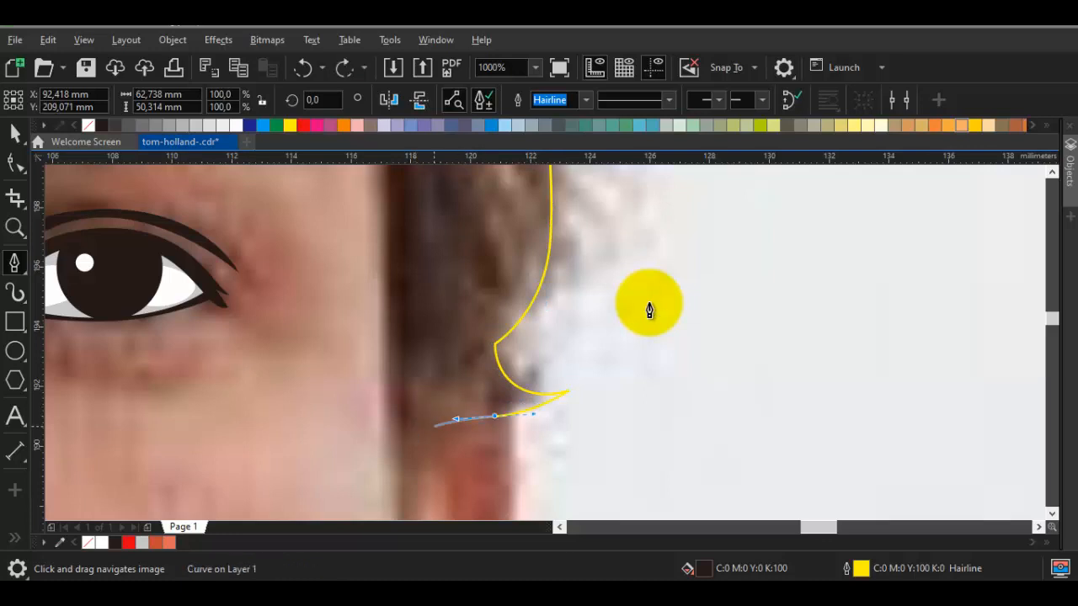
{"action": "left_click", "coordinate": [431, 415]}
{"action": "left_click_drag", "start_coordinate": [429, 501], "coordinate": [447, 320]}
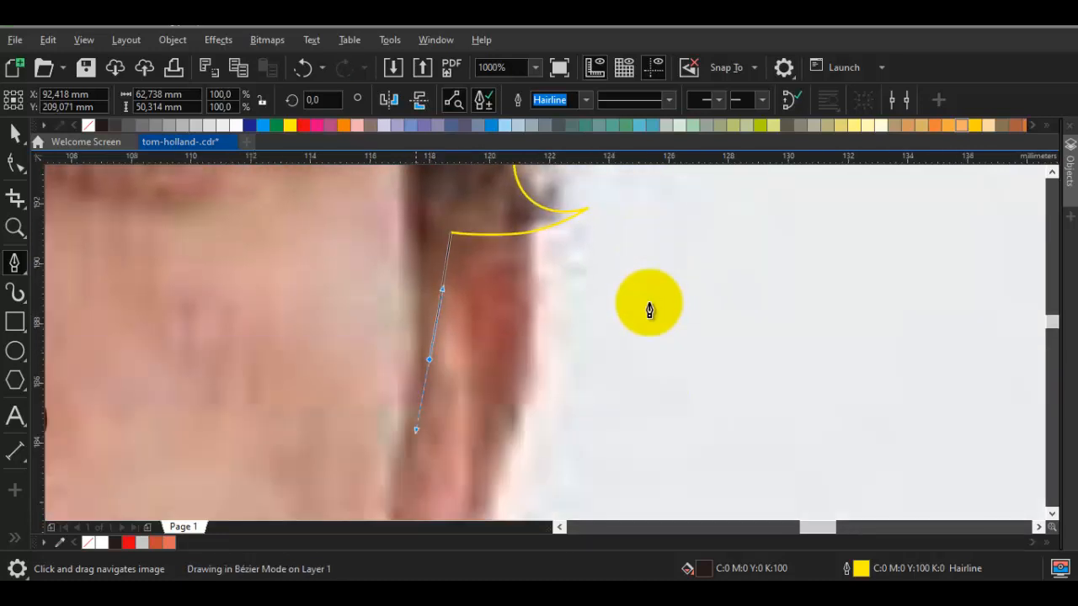
{"action": "left_click", "coordinate": [412, 439]}
{"action": "scroll", "coordinate": [444, 380], "scroll_direction": "down", "scroll_amount": 2}
{"action": "scroll", "coordinate": [566, 452], "scroll_direction": "down", "scroll_amount": 2}
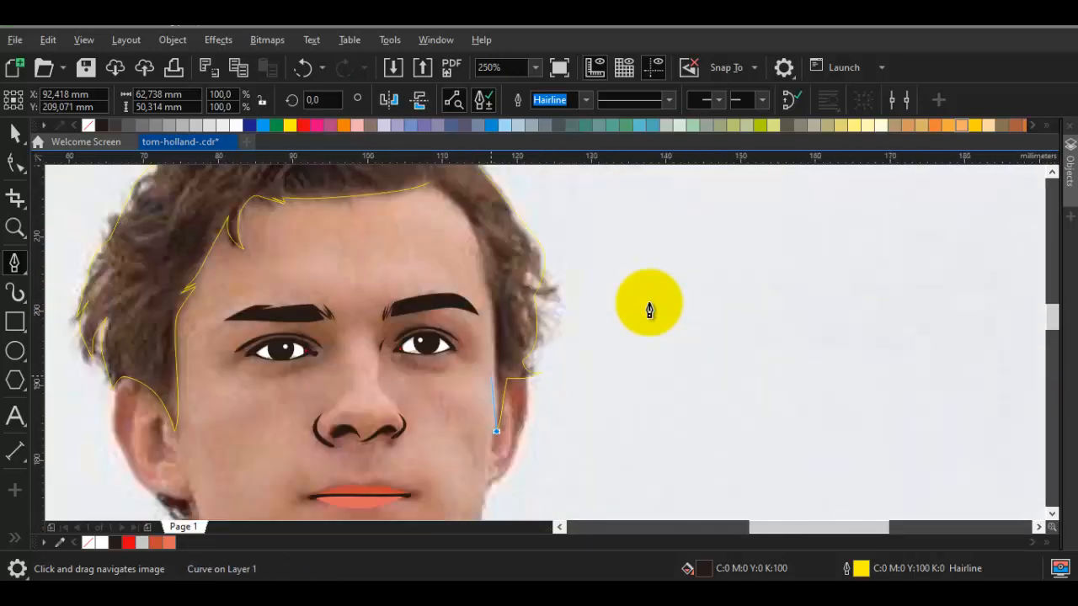
{"action": "scroll", "coordinate": [495, 375], "scroll_direction": "up", "scroll_amount": 2}
{"action": "scroll", "coordinate": [505, 421], "scroll_direction": "up", "scroll_amount": 2}
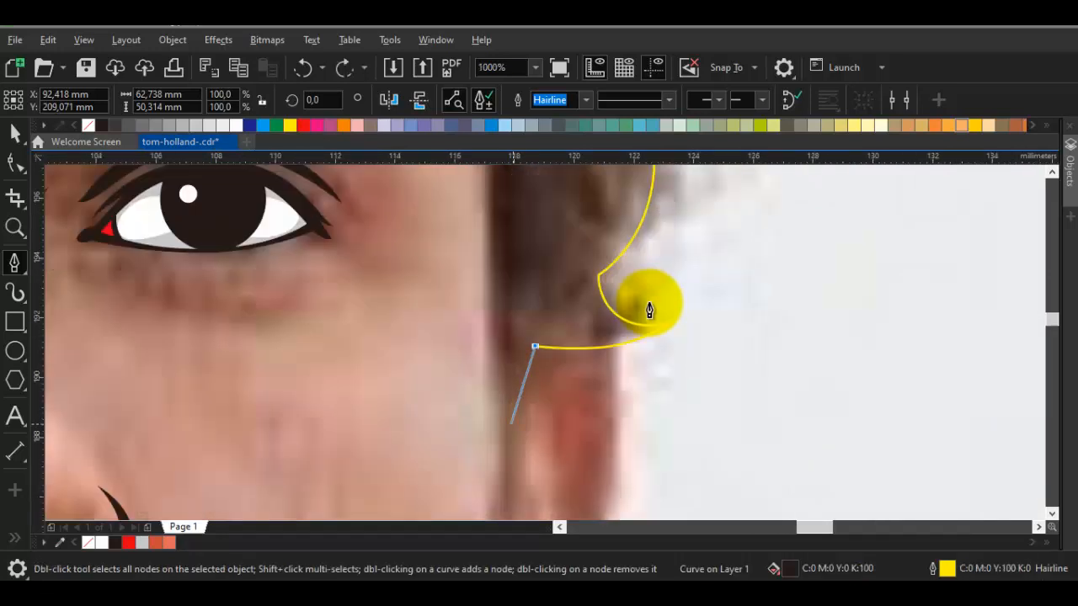
Trace the right sideburn's back edge down to its pointed tip and return up its front edge along the cheek
{"action": "left_click_drag", "start_coordinate": [519, 421], "coordinate": [518, 453]}
{"action": "left_click", "coordinate": [501, 475]}
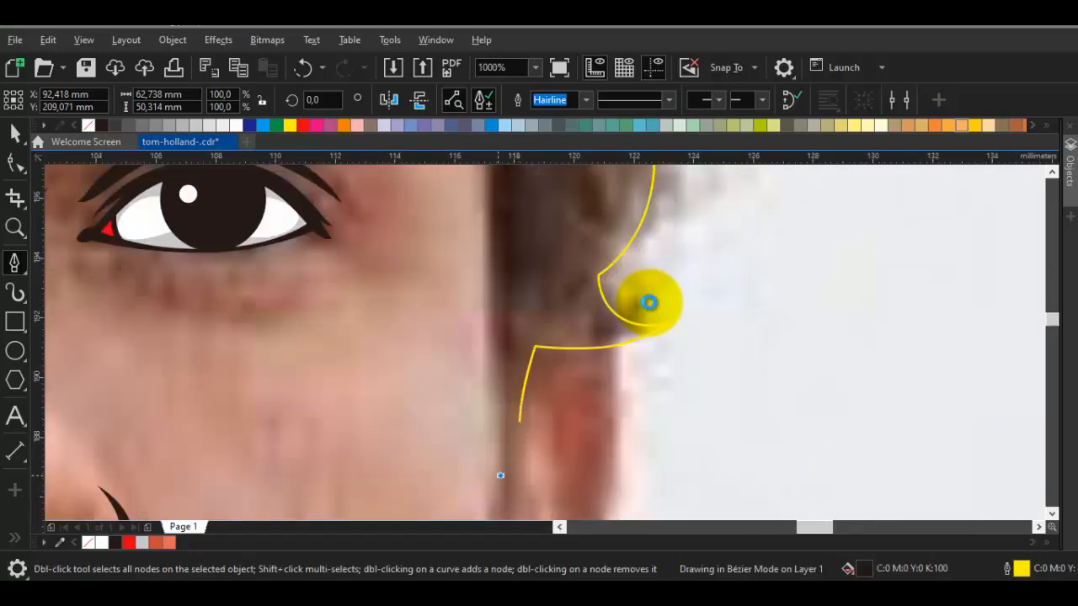
{"action": "left_click_drag", "start_coordinate": [488, 366], "coordinate": [481, 487]}
{"action": "mouse_move", "coordinate": [485, 363]}
{"action": "left_mouse_down"}
{"action": "mouse_move", "coordinate": [481, 226]}
{"action": "mouse_move", "coordinate": [479, 366]}
{"action": "left_mouse_up"}
Trace the hairline up the right temple and around the forehead, closing the hair shape at the upper right forehead corner
{"action": "scroll", "coordinate": [459, 243], "scroll_direction": "down", "scroll_amount": 1}
{"action": "left_click_drag", "start_coordinate": [459, 242], "coordinate": [489, 424]}
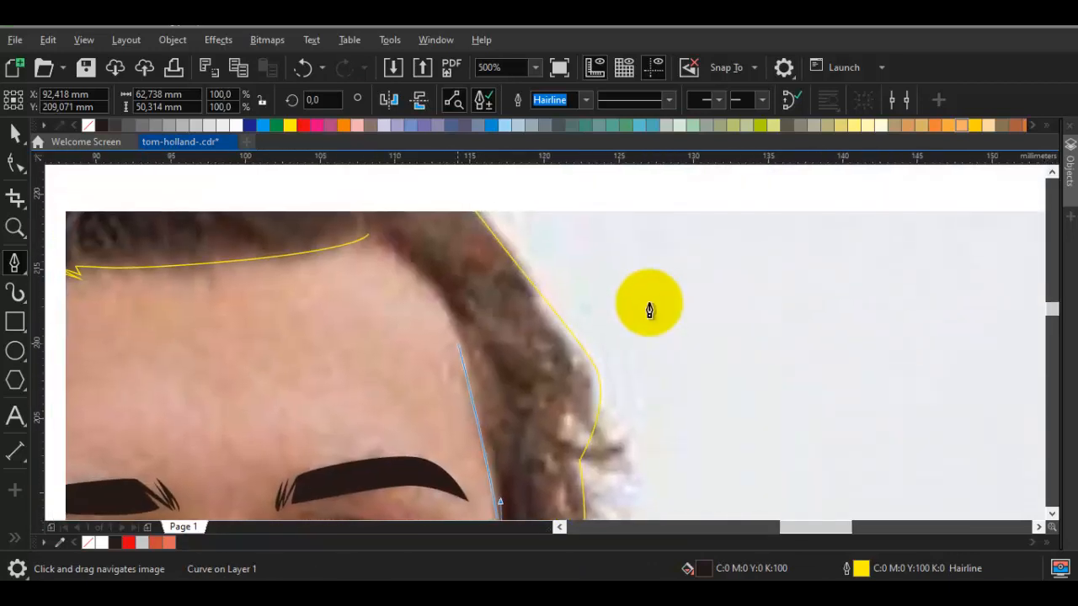
{"action": "scroll", "coordinate": [455, 333], "scroll_direction": "up", "scroll_amount": 1}
{"action": "left_click_drag", "start_coordinate": [451, 307], "coordinate": [458, 378]}
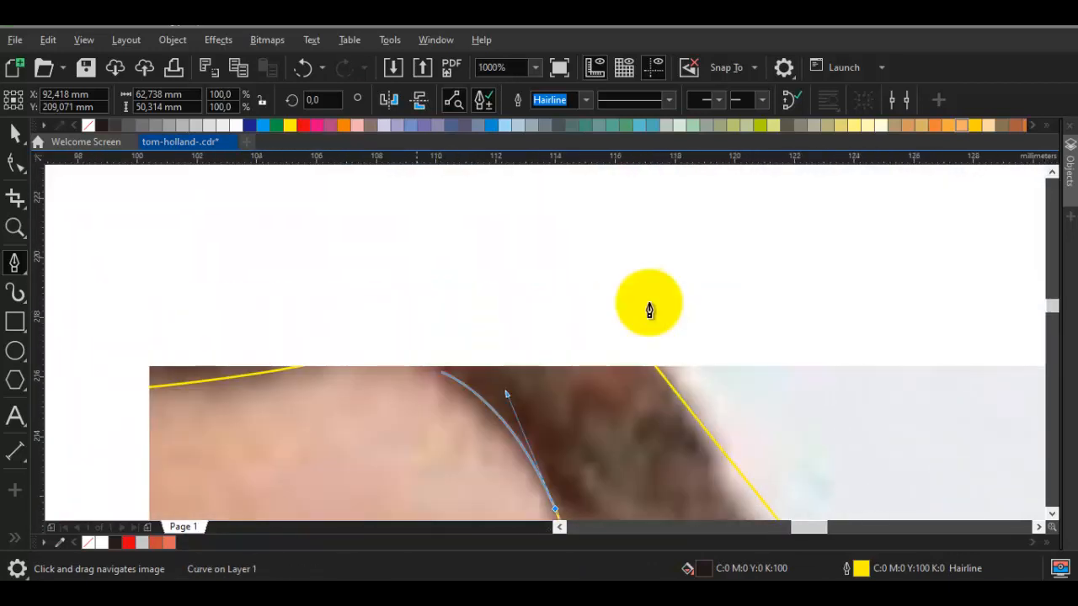
{"action": "left_click", "coordinate": [384, 338]}
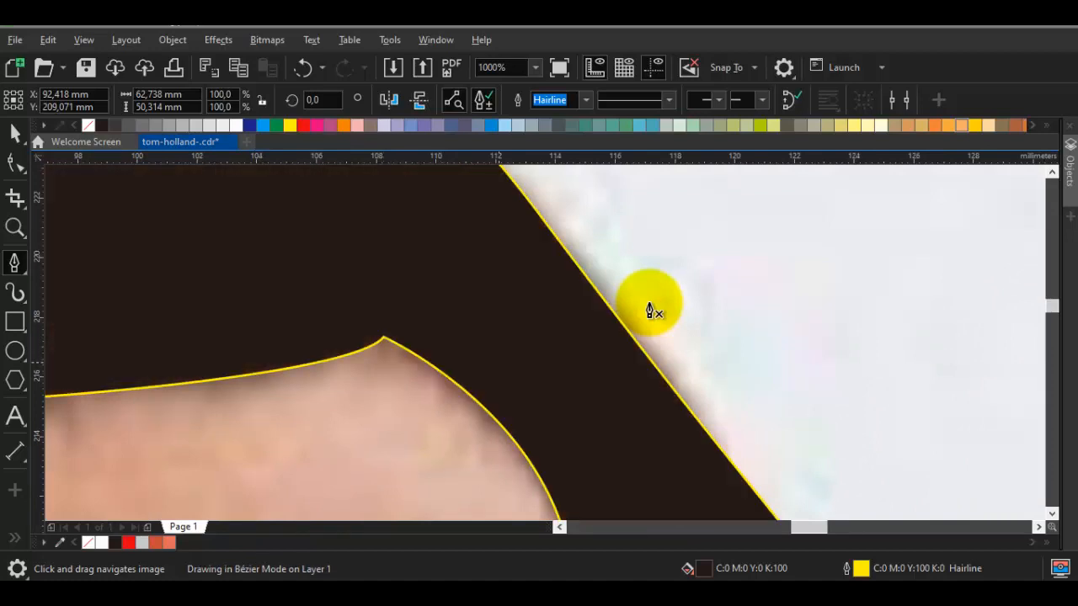
{"action": "scroll", "coordinate": [512, 367], "scroll_direction": "down", "scroll_amount": 3}
{"action": "key", "text": "space"}
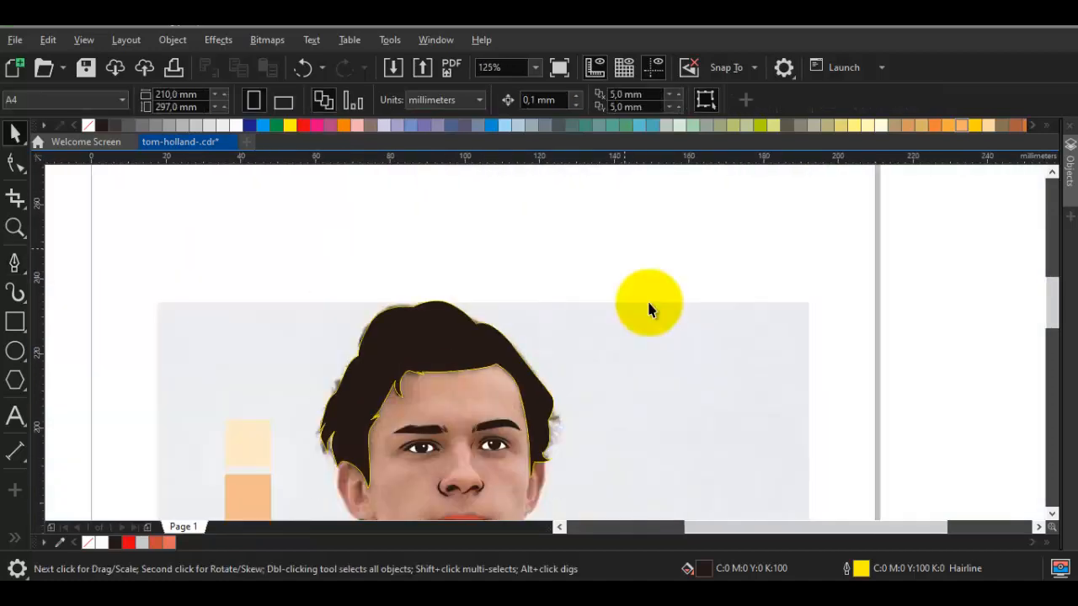
Draw a closed, curved pointed strand about 3 mm wide sticking out of the notch on the hair's right side
{"action": "key", "text": "space"}
{"action": "scroll", "coordinate": [649, 310], "scroll_direction": "up", "scroll_amount": 3}
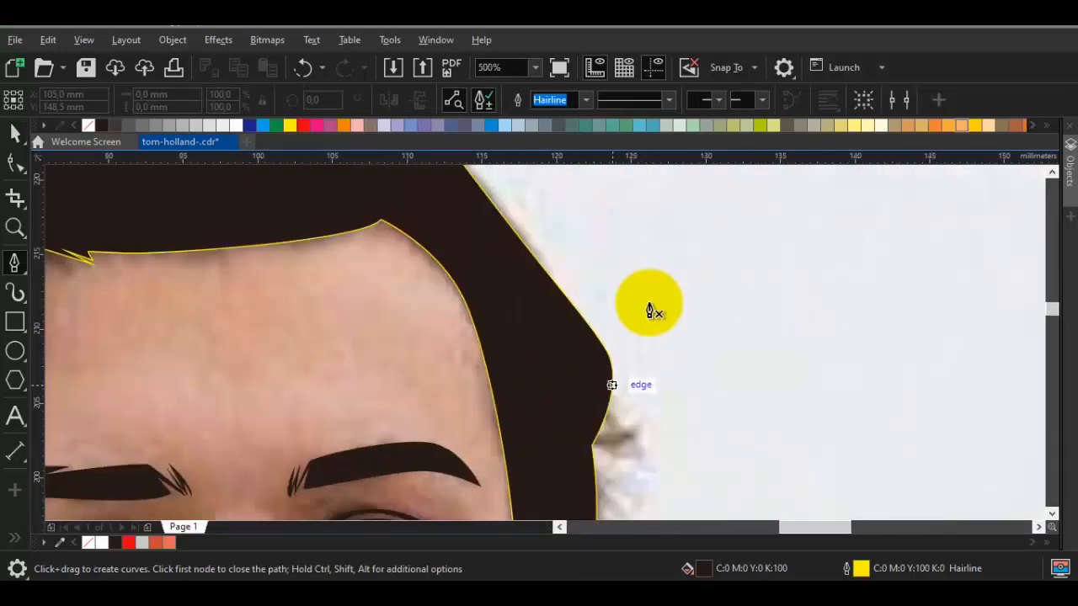
{"action": "scroll", "coordinate": [648, 310], "scroll_direction": "down", "scroll_amount": 2}
{"action": "scroll", "coordinate": [649, 310], "scroll_direction": "up", "scroll_amount": 2}
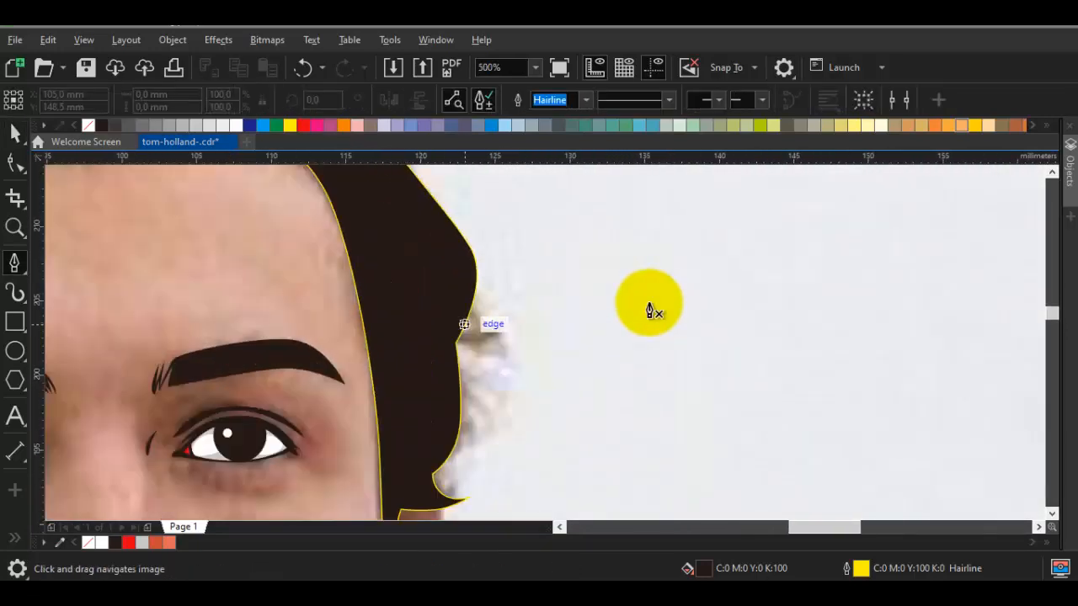
{"action": "scroll", "coordinate": [649, 310], "scroll_direction": "up", "scroll_amount": 2}
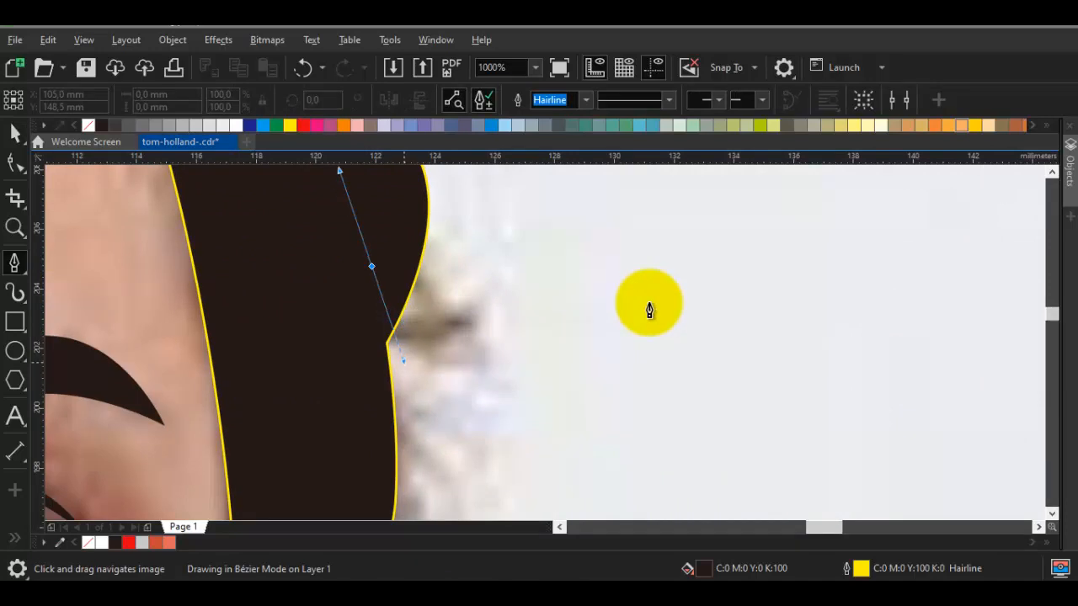
{"action": "left_click_drag", "start_coordinate": [404, 362], "coordinate": [415, 364]}
{"action": "left_click", "coordinate": [459, 362]}
{"action": "left_click_drag", "start_coordinate": [372, 266], "coordinate": [360, 387]}
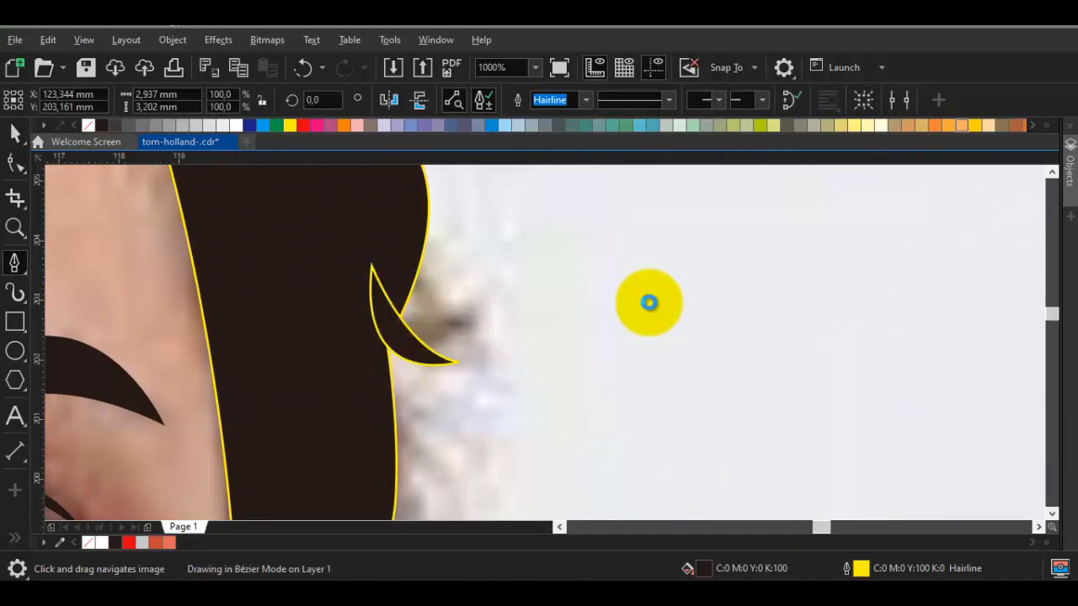
Weld the small pointed strand and the main hair shape into one object
{"action": "scroll", "coordinate": [649, 310], "scroll_direction": "up", "scroll_amount": 2}
{"action": "key", "text": "space"}
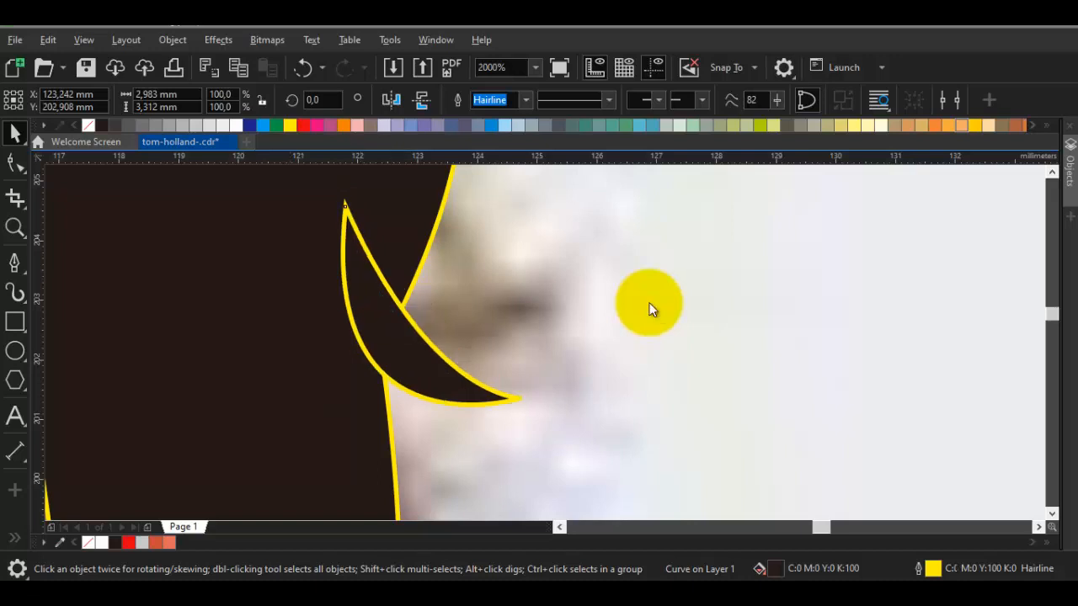
{"action": "left_click", "coordinate": [649, 310], "text": "shift"}
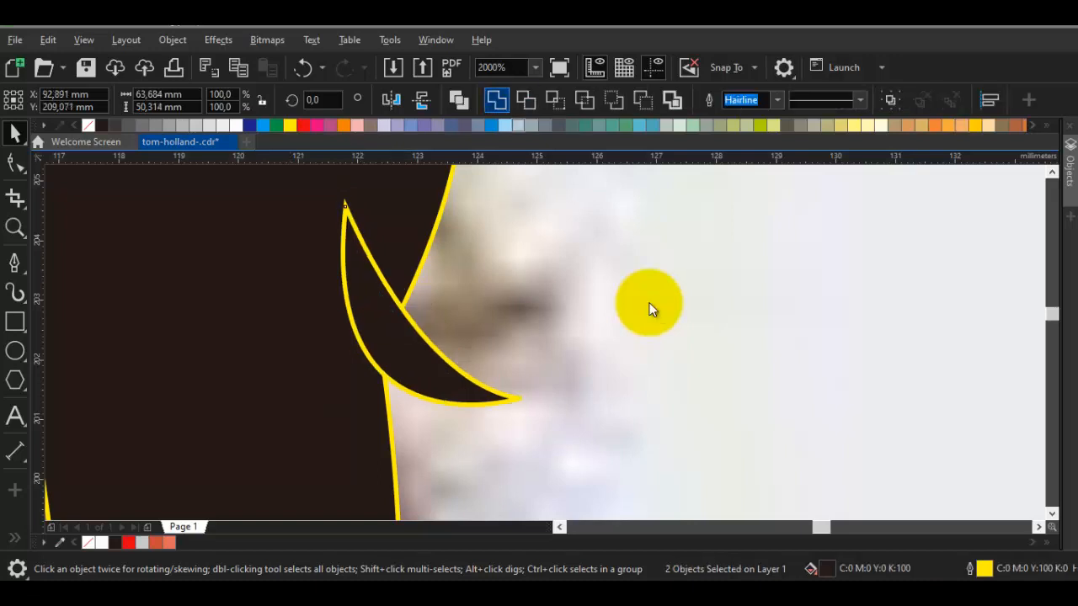
{"action": "left_click", "coordinate": [497, 100]}
{"action": "scroll", "coordinate": [648, 310], "scroll_direction": "down", "scroll_amount": 4}
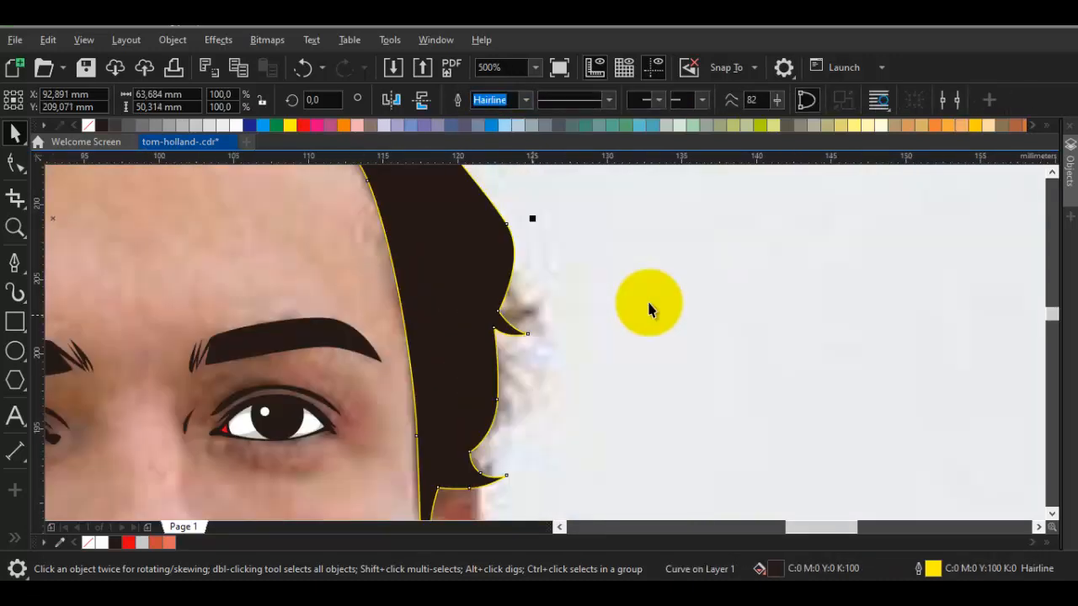
Draw a closed, curved pointed strand about 2.5 mm wide and 1.1 mm high at the lower notch on the hair's right side
{"action": "scroll", "coordinate": [649, 305], "scroll_direction": "down", "scroll_amount": 4}
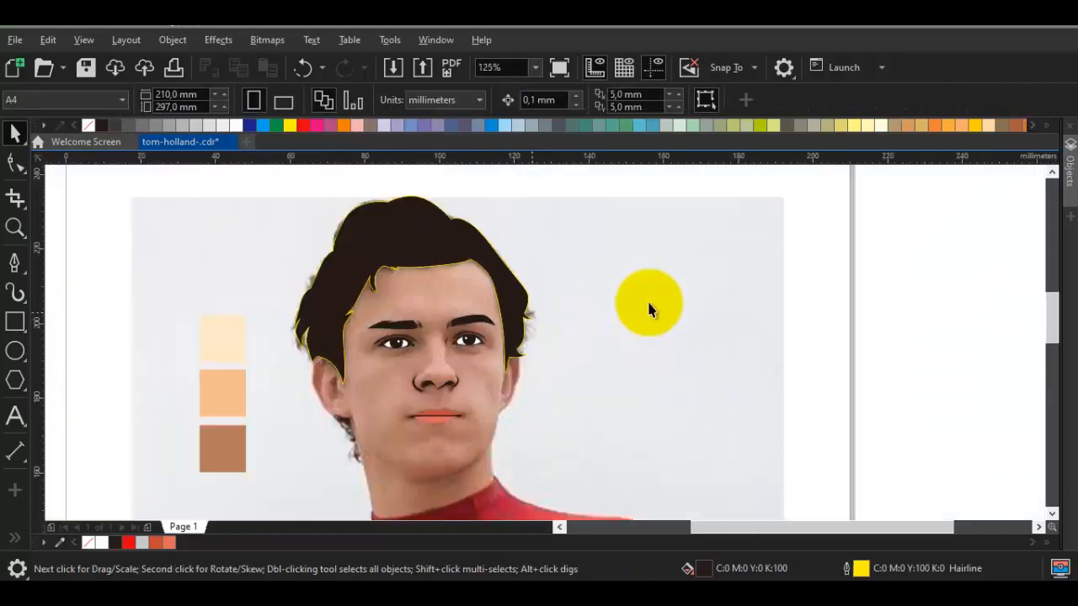
{"action": "scroll", "coordinate": [649, 310], "scroll_direction": "up", "scroll_amount": 4}
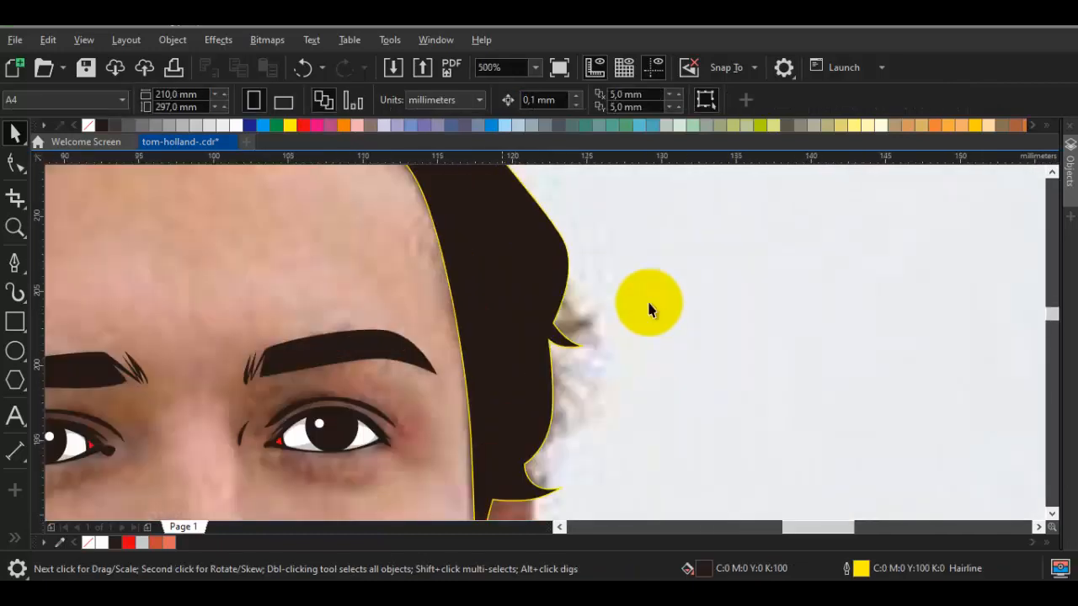
{"action": "key", "text": "space"}
{"action": "scroll", "coordinate": [648, 310], "scroll_direction": "up", "scroll_amount": 1}
{"action": "scroll", "coordinate": [649, 310], "scroll_direction": "up", "scroll_amount": 1}
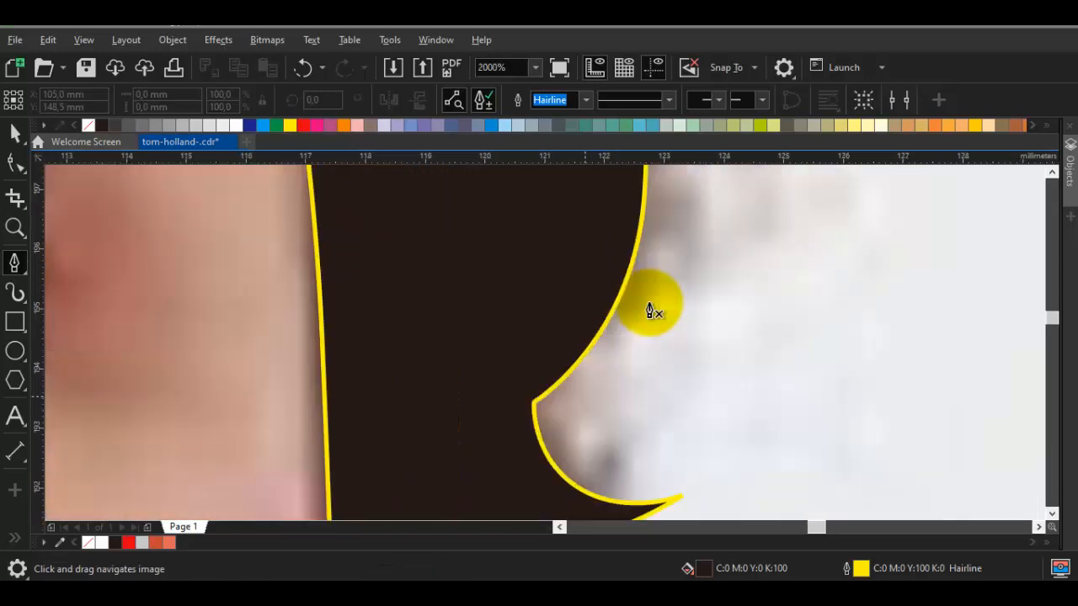
{"action": "left_click_drag", "start_coordinate": [594, 402], "coordinate": [539, 433]}
{"action": "left_click", "coordinate": [473, 347]}
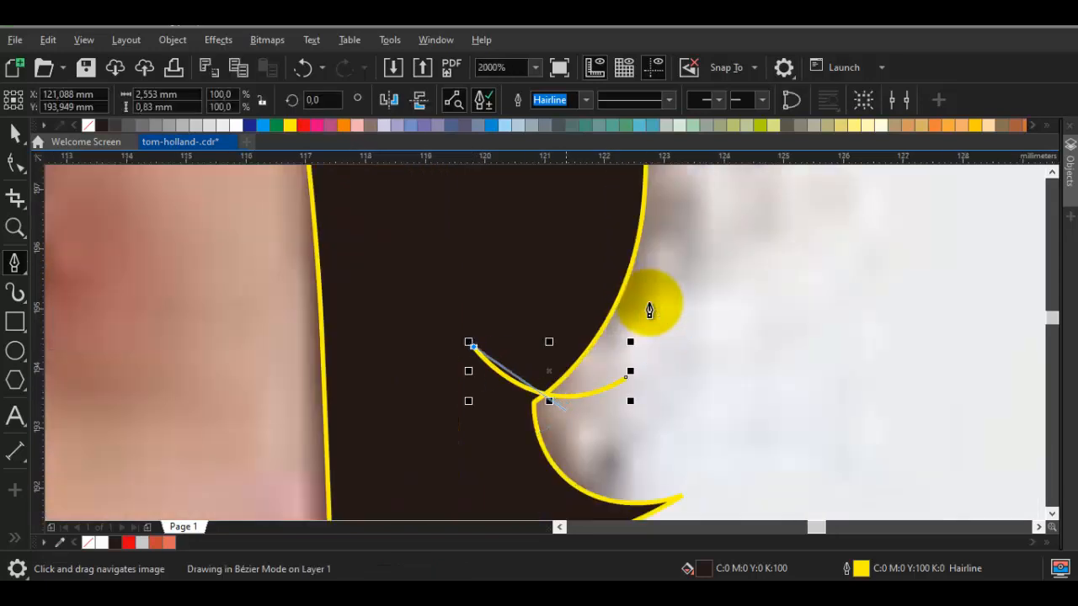
{"action": "left_click", "coordinate": [508, 413]}
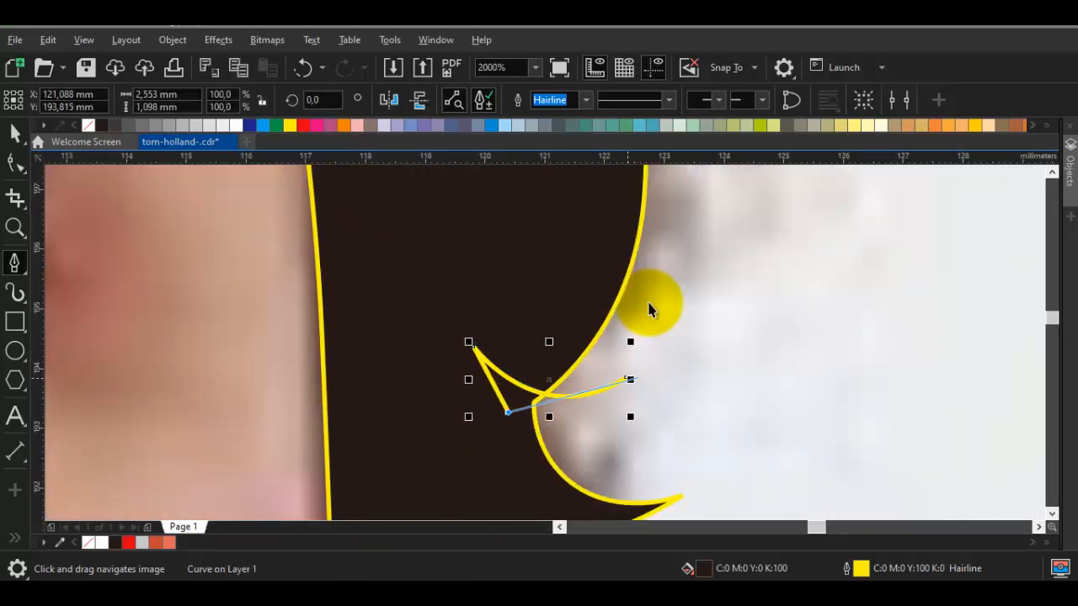
{"action": "left_click_drag", "start_coordinate": [625, 378], "coordinate": [617, 477]}
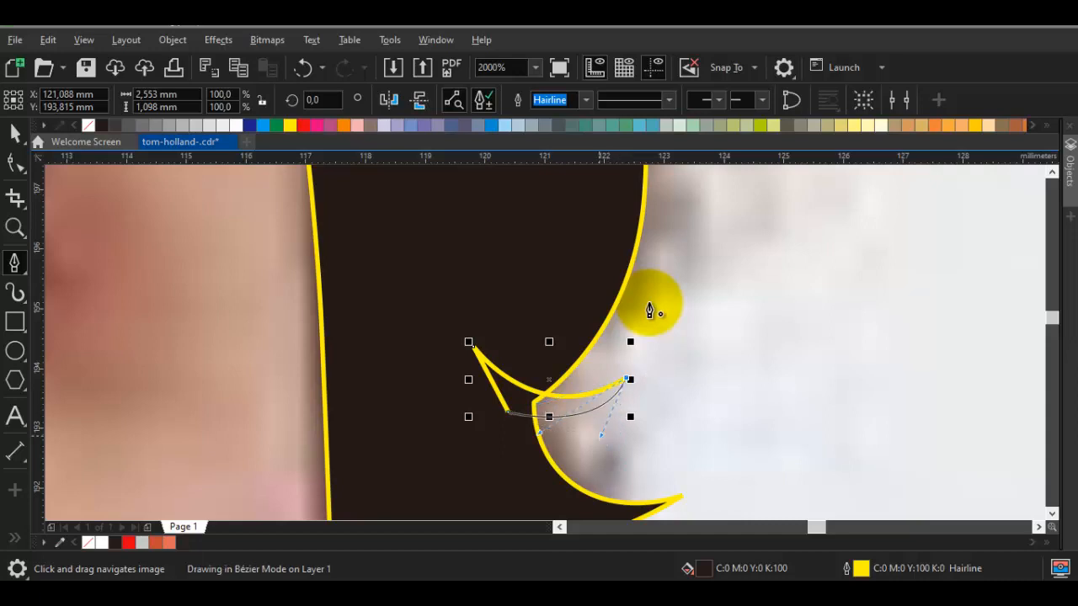
{"action": "left_click_drag", "start_coordinate": [650, 311], "coordinate": [650, 306]}
Weld the new lower right strand and the main hair shape into one object
{"action": "key", "text": "space"}
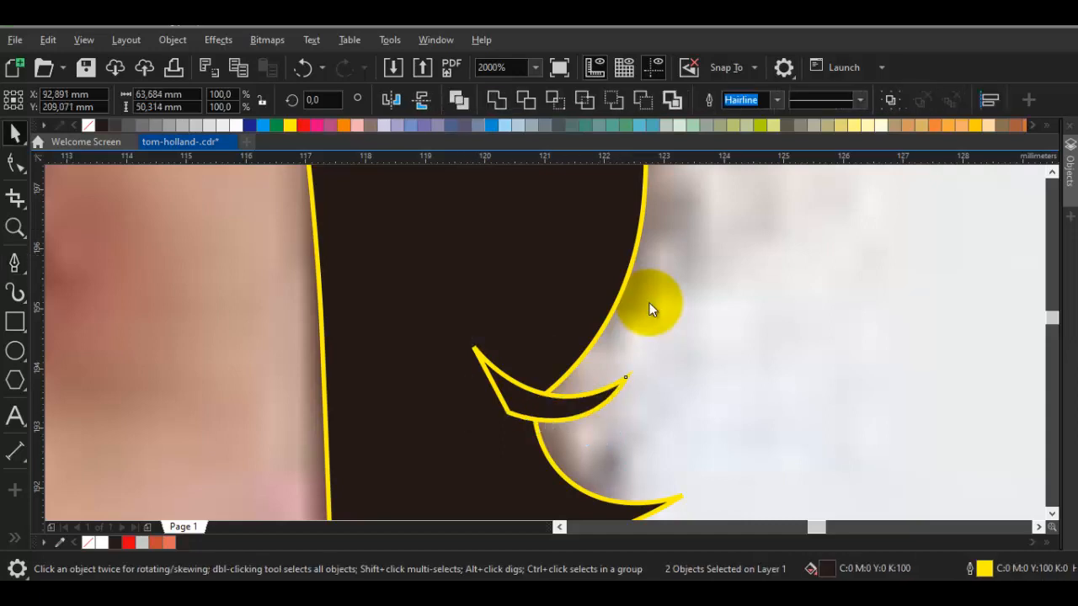
{"action": "left_click", "coordinate": [497, 100]}
{"action": "scroll", "coordinate": [649, 310], "scroll_direction": "down", "scroll_amount": 2}
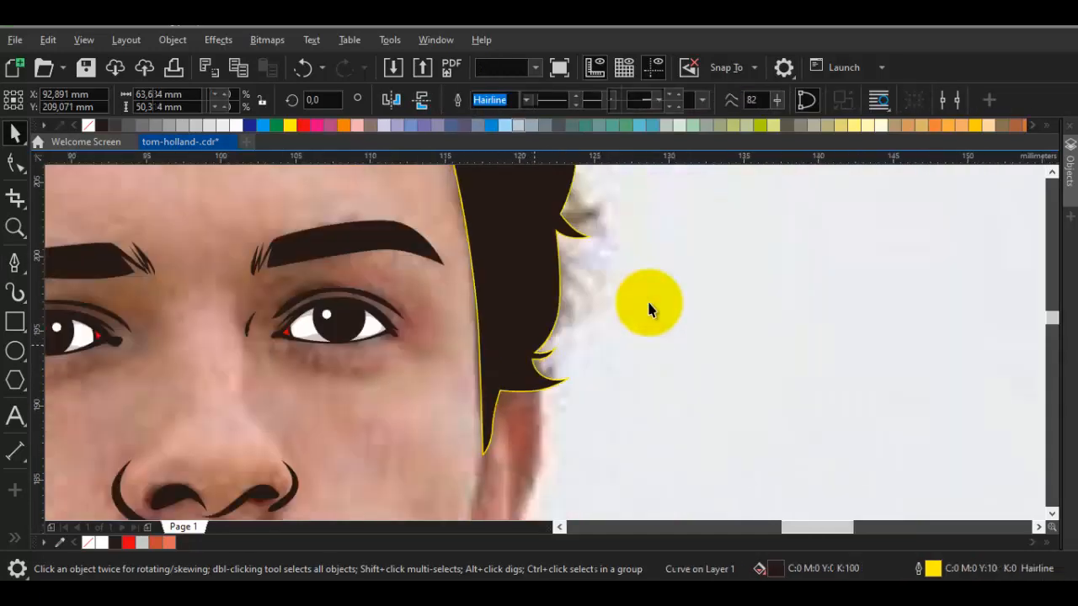
{"action": "key", "text": "Escape"}
Delete the two middle nodes on both edges of the pointed lock above the left ear to smooth its curves
{"action": "scroll", "coordinate": [649, 310], "scroll_direction": "down", "scroll_amount": 1}
{"action": "scroll", "coordinate": [650, 311], "scroll_direction": "down", "scroll_amount": 1}
{"action": "scroll", "coordinate": [649, 311], "scroll_direction": "up", "scroll_amount": 1}
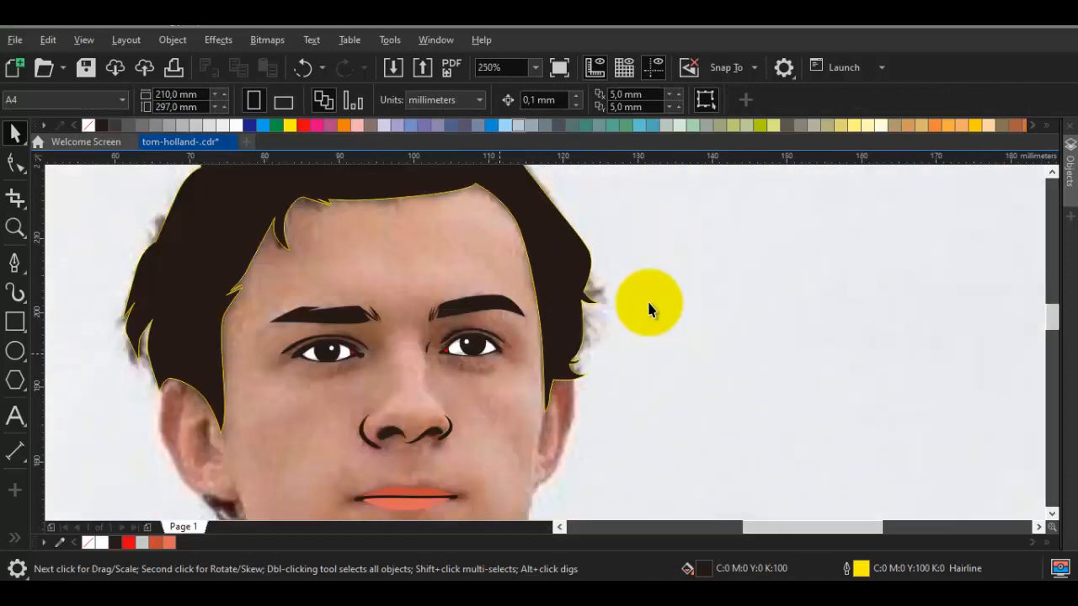
{"action": "scroll", "coordinate": [649, 310], "scroll_direction": "up", "scroll_amount": 2}
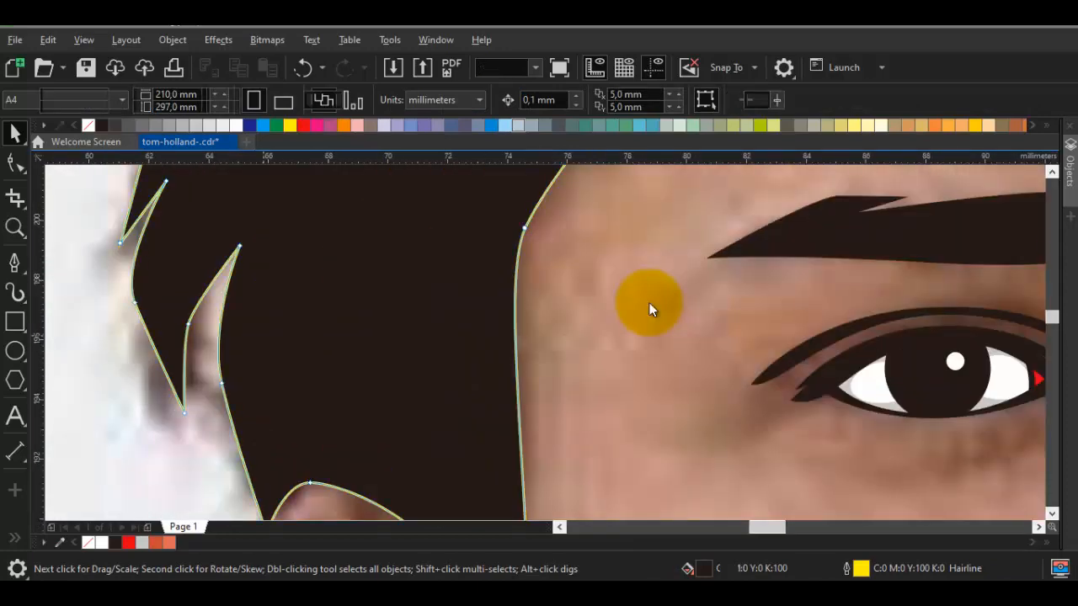
{"action": "key", "text": "F10"}
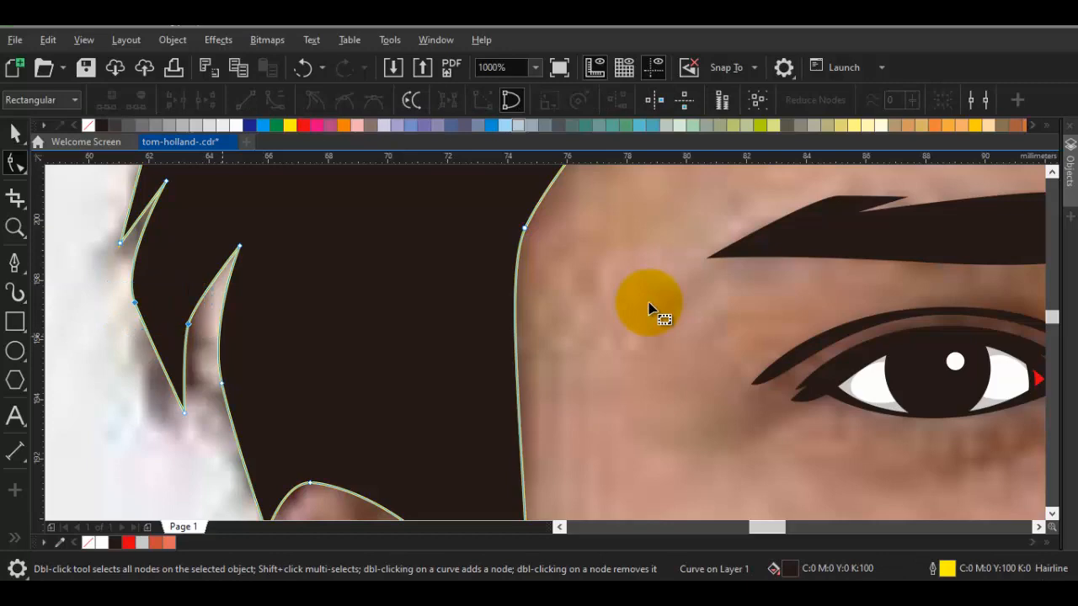
{"action": "key", "text": "Delete"}
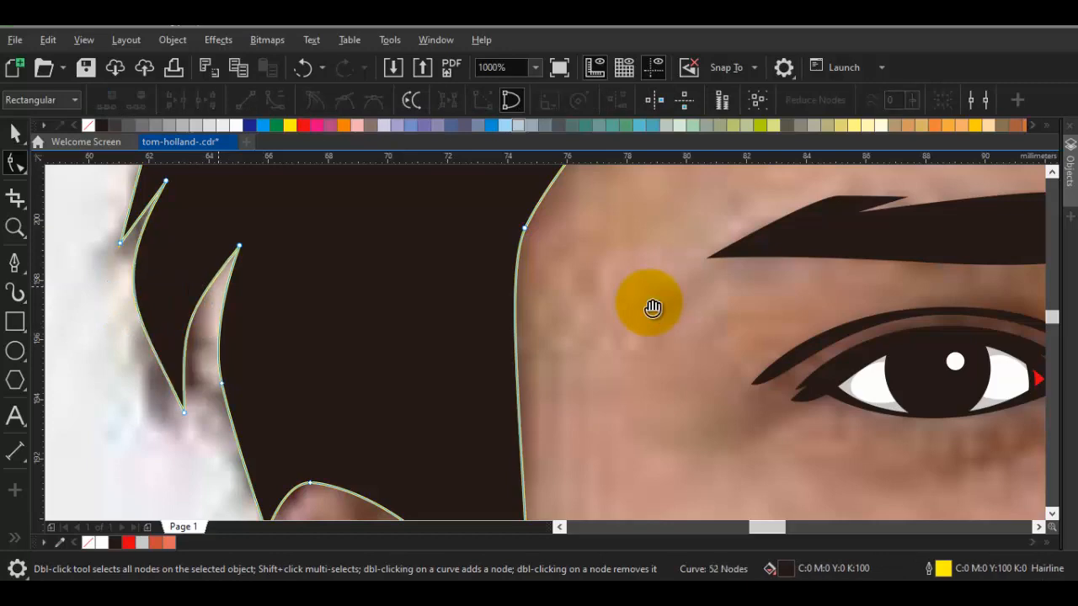
{"action": "scroll", "coordinate": [653, 307], "scroll_direction": "down", "scroll_amount": 1}
{"action": "key", "text": "space"}
Draw a closed, curved pointed strand about 2.5 mm wide sticking out of the upper notch on the hair's left side
{"action": "scroll", "coordinate": [653, 307], "scroll_direction": "down", "scroll_amount": 1}
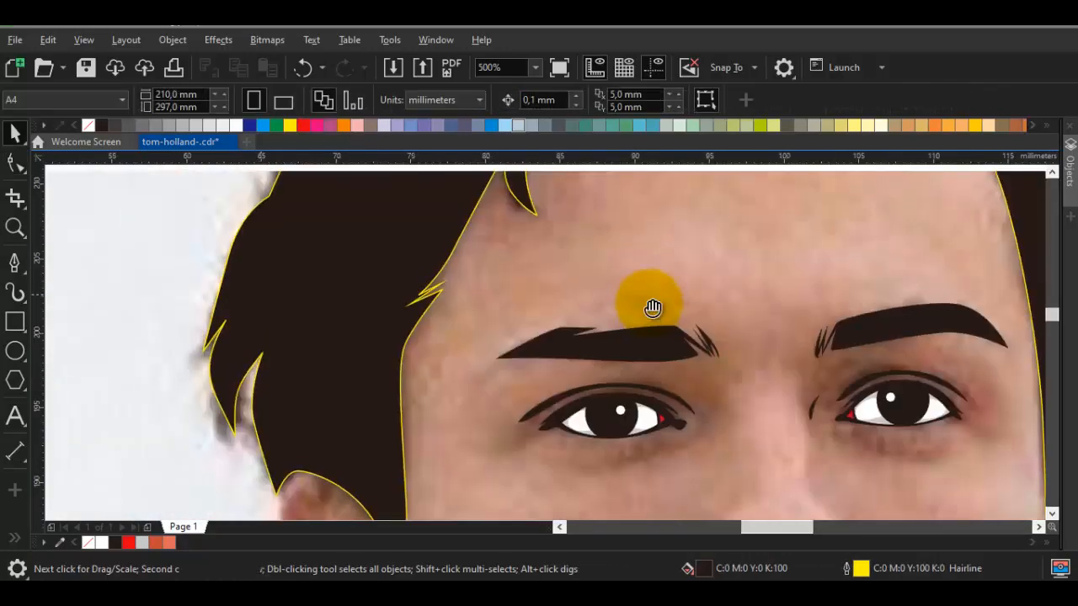
{"action": "scroll", "coordinate": [652, 307], "scroll_direction": "up", "scroll_amount": 2}
{"action": "key", "text": "space"}
{"action": "scroll", "coordinate": [653, 310], "scroll_direction": "up", "scroll_amount": 2}
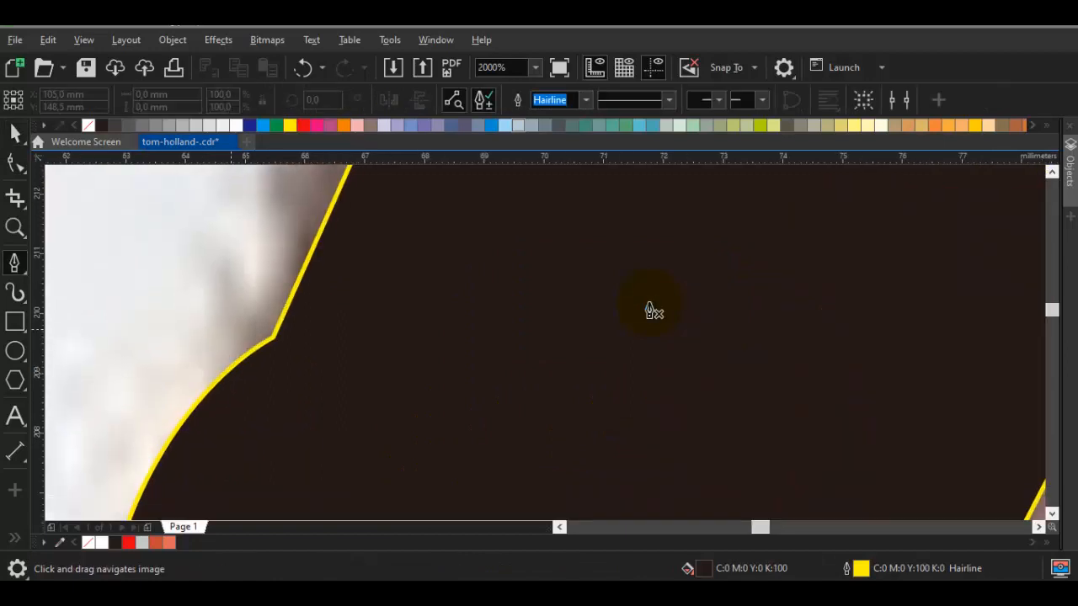
{"action": "left_click_drag", "start_coordinate": [250, 330], "coordinate": [272, 359]}
{"action": "left_click", "coordinate": [361, 315]}
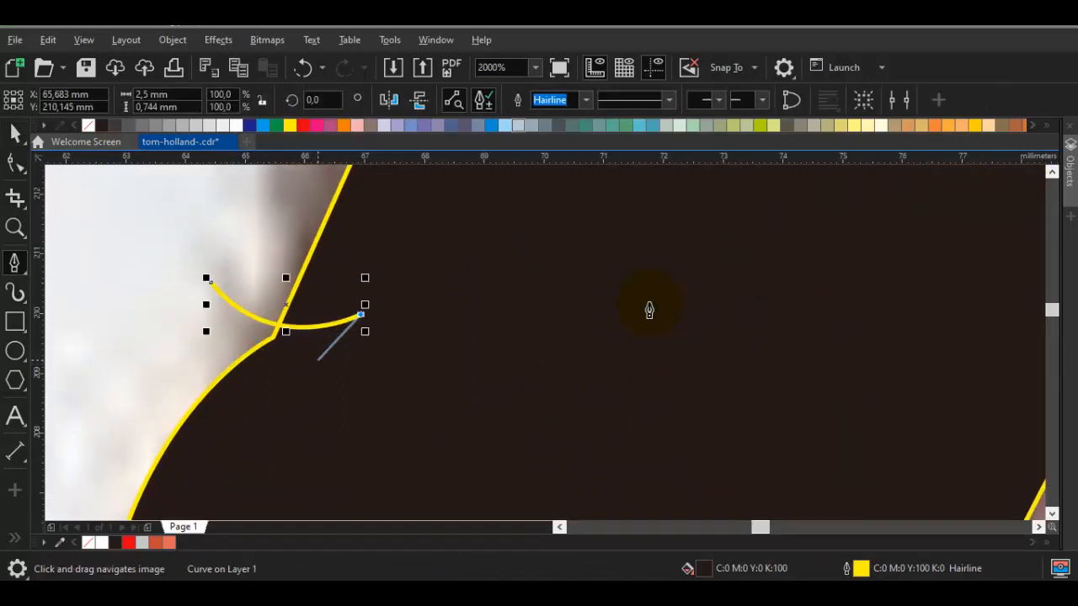
{"action": "left_click", "coordinate": [318, 361]}
{"action": "left_click_drag", "start_coordinate": [210, 282], "coordinate": [231, 378]}
Weld the upper left strand and the main hair shape into one object
{"action": "key", "text": "space"}
{"action": "left_click", "coordinate": [649, 305], "text": "shift"}
{"action": "left_click", "coordinate": [497, 99]}
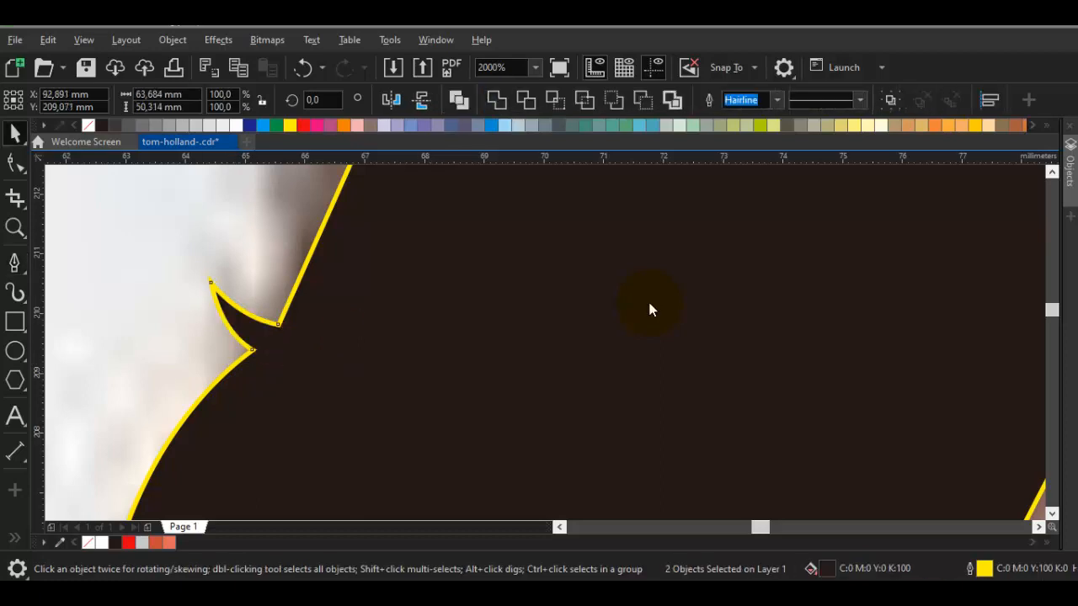
{"action": "scroll", "coordinate": [486, 304], "scroll_direction": "down", "scroll_amount": 3}
{"action": "left_click_drag", "start_coordinate": [485, 304], "coordinate": [337, 236]}
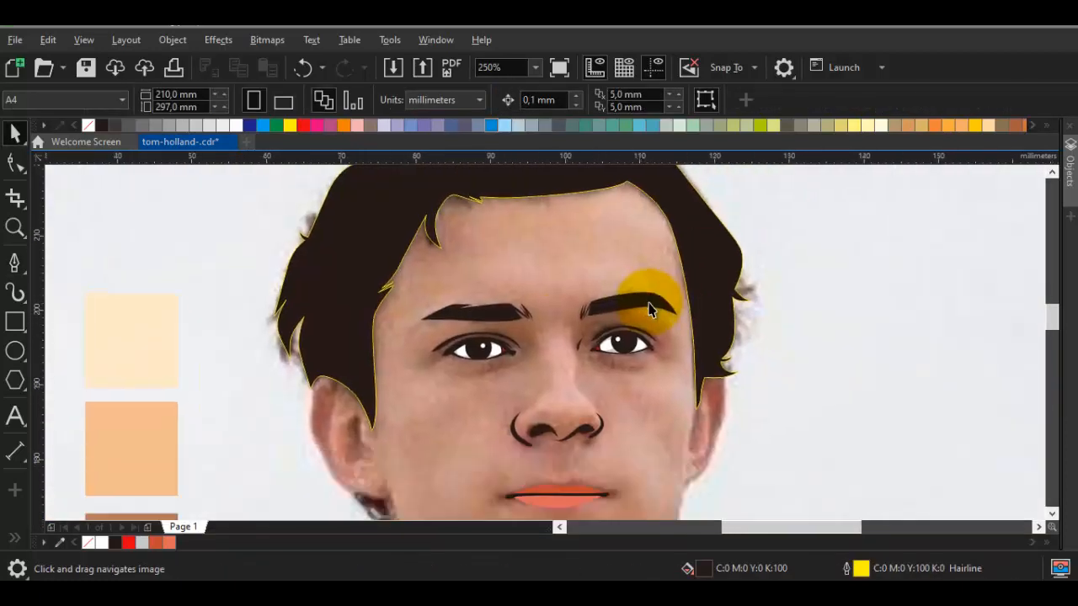
Remove the extra node from the hairline just below the upper right forehead corner to smooth the curve
{"action": "left_click_drag", "start_coordinate": [653, 308], "coordinate": [648, 303]}
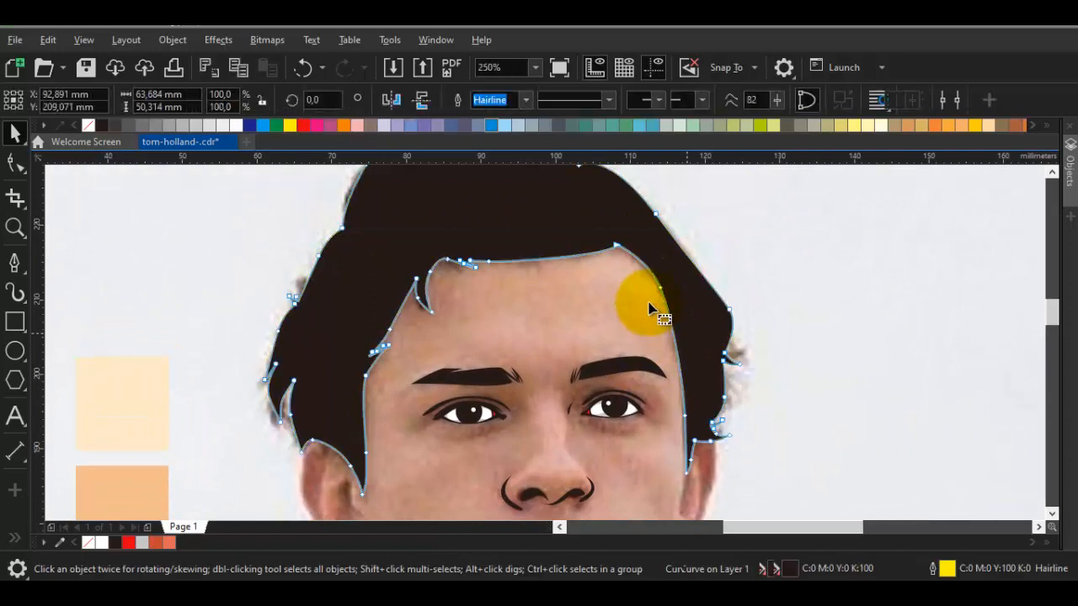
{"action": "key", "text": "F10"}
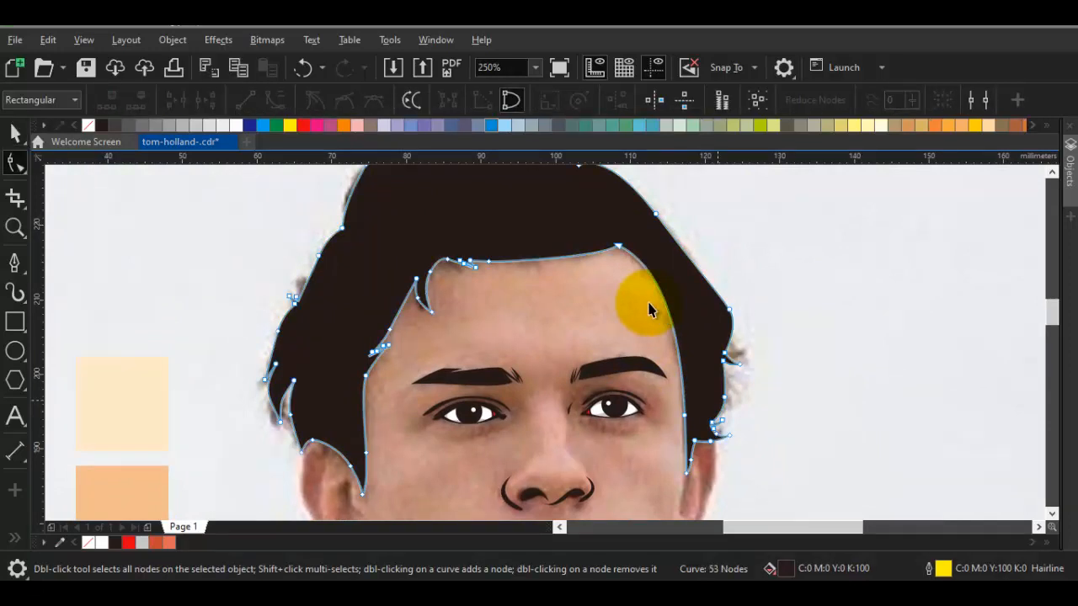
{"action": "key", "text": "space"}
{"action": "key", "text": "Escape"}
Start the face outline with the Pen tool inside the hair and trace the left ear's outer edge down to the earlobe's corner
{"action": "scroll", "coordinate": [650, 310], "scroll_direction": "down", "scroll_amount": 1}
{"action": "left_click_drag", "start_coordinate": [649, 309], "coordinate": [656, 191]}
{"action": "key", "text": "p"}
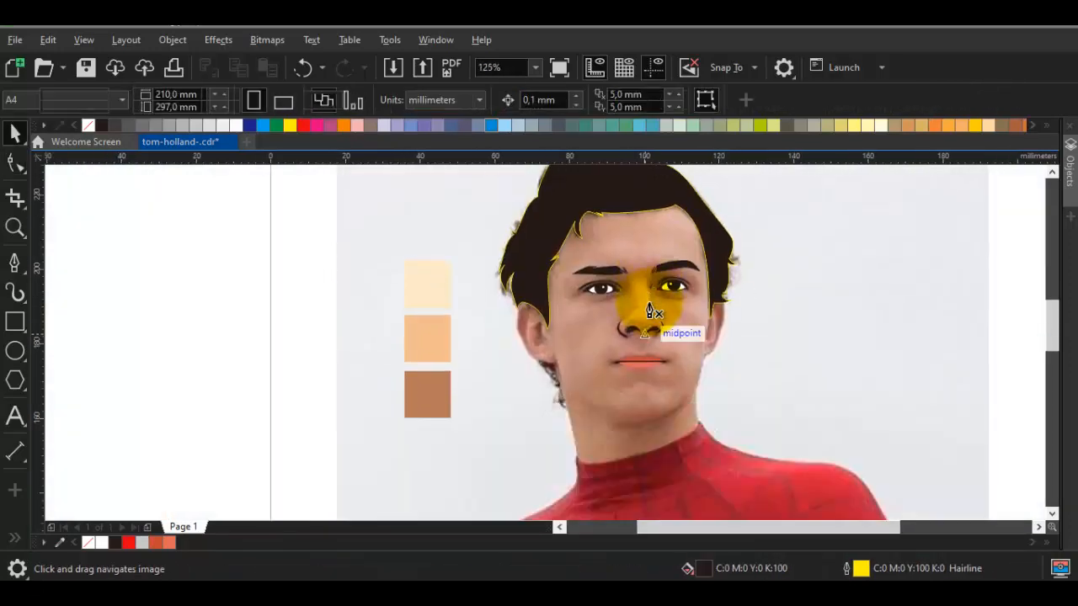
{"action": "scroll", "coordinate": [649, 310], "scroll_direction": "up", "scroll_amount": 1}
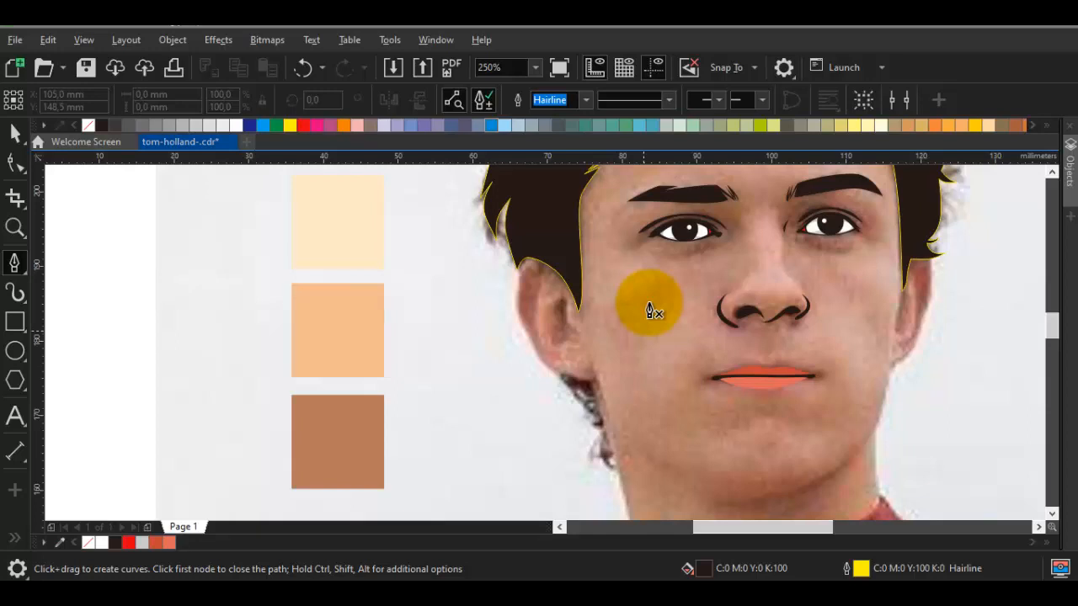
{"action": "scroll", "coordinate": [654, 312], "scroll_direction": "up", "scroll_amount": 1}
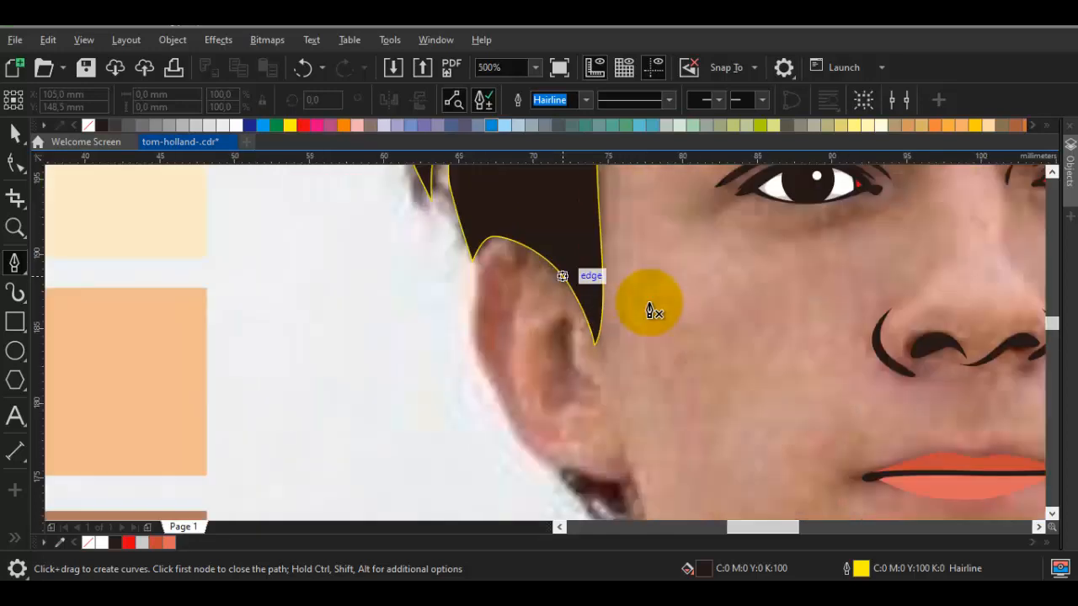
{"action": "scroll", "coordinate": [654, 312], "scroll_direction": "down", "scroll_amount": 1}
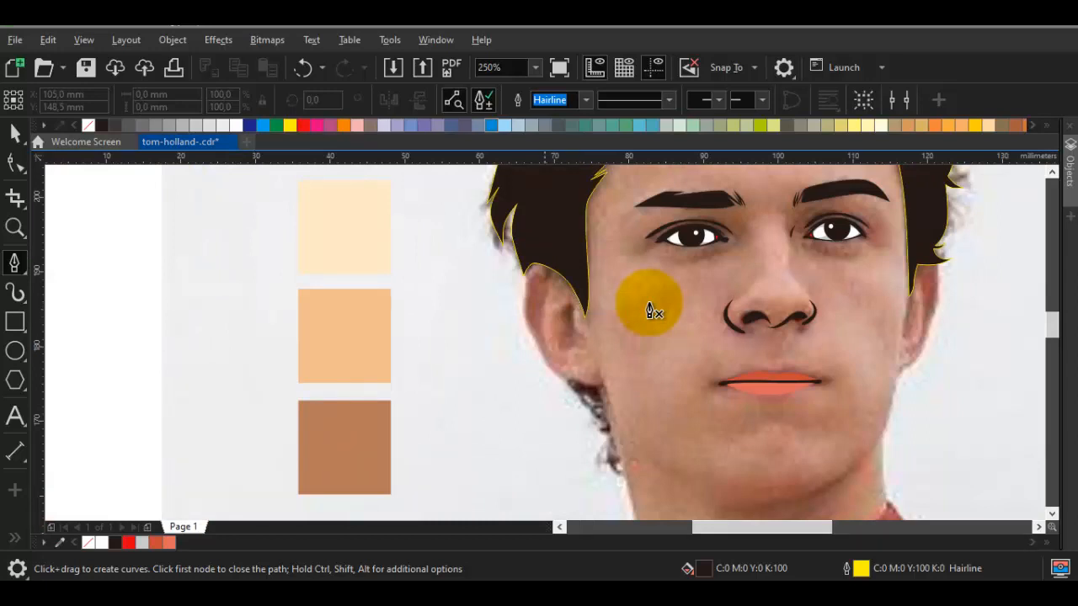
{"action": "scroll", "coordinate": [654, 312], "scroll_direction": "up", "scroll_amount": 2}
{"action": "left_click_drag", "start_coordinate": [517, 213], "coordinate": [484, 232]}
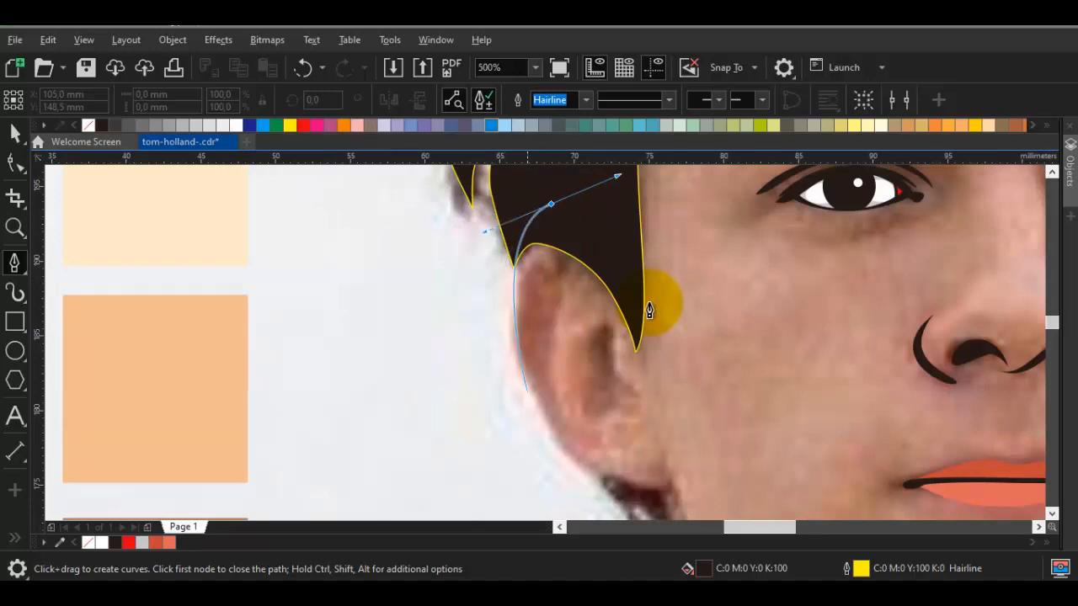
{"action": "left_click_drag", "start_coordinate": [547, 411], "coordinate": [565, 458]}
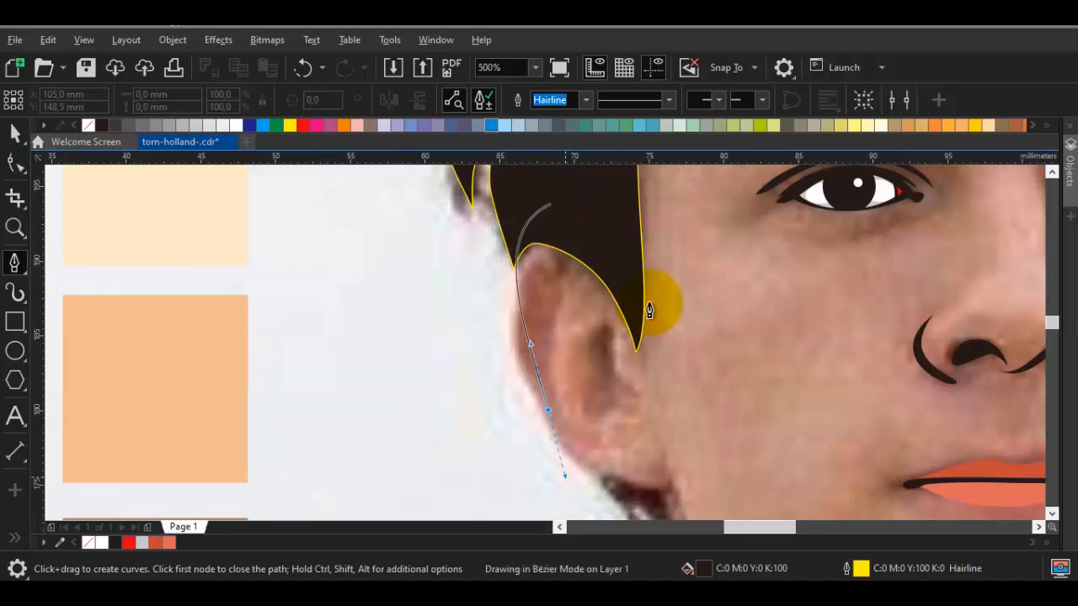
{"action": "left_click_drag", "start_coordinate": [669, 481], "coordinate": [641, 307]}
{"action": "scroll", "coordinate": [657, 400], "scroll_direction": "up", "scroll_amount": 1}
{"action": "left_click", "coordinate": [613, 315]}
Continue the face outline from the left earlobe down the jaw and neck edge to the suit's collar
{"action": "scroll", "coordinate": [643, 383], "scroll_direction": "down", "scroll_amount": 1}
{"action": "left_click_drag", "start_coordinate": [650, 464], "coordinate": [611, 359]}
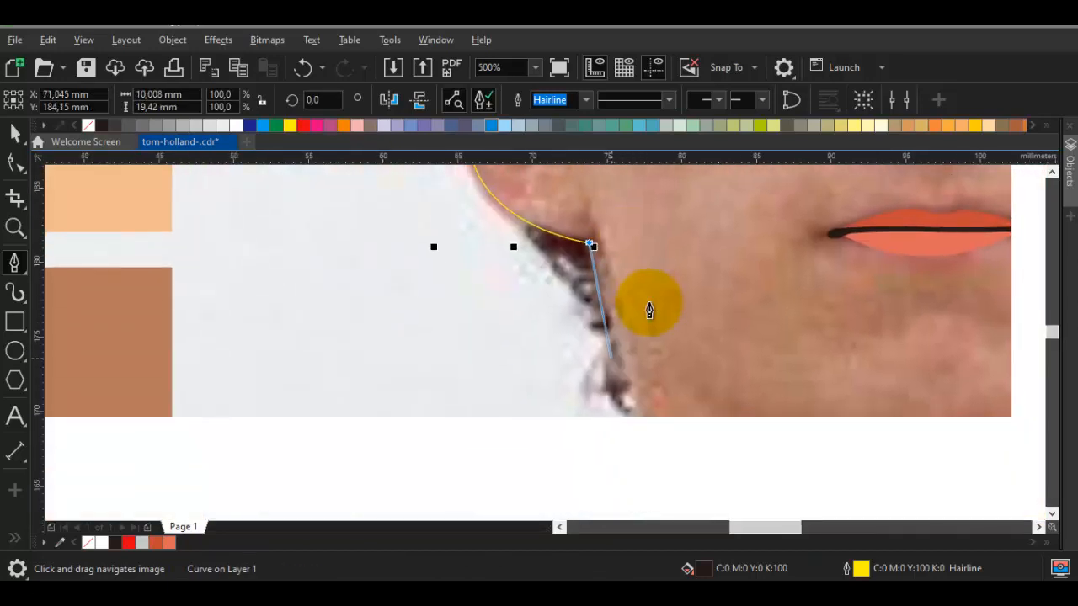
{"action": "mouse_move", "coordinate": [620, 418]}
{"action": "left_mouse_down"}
{"action": "mouse_move", "coordinate": [633, 284]}
{"action": "mouse_move", "coordinate": [658, 419]}
{"action": "mouse_move", "coordinate": [641, 340]}
{"action": "left_mouse_up"}
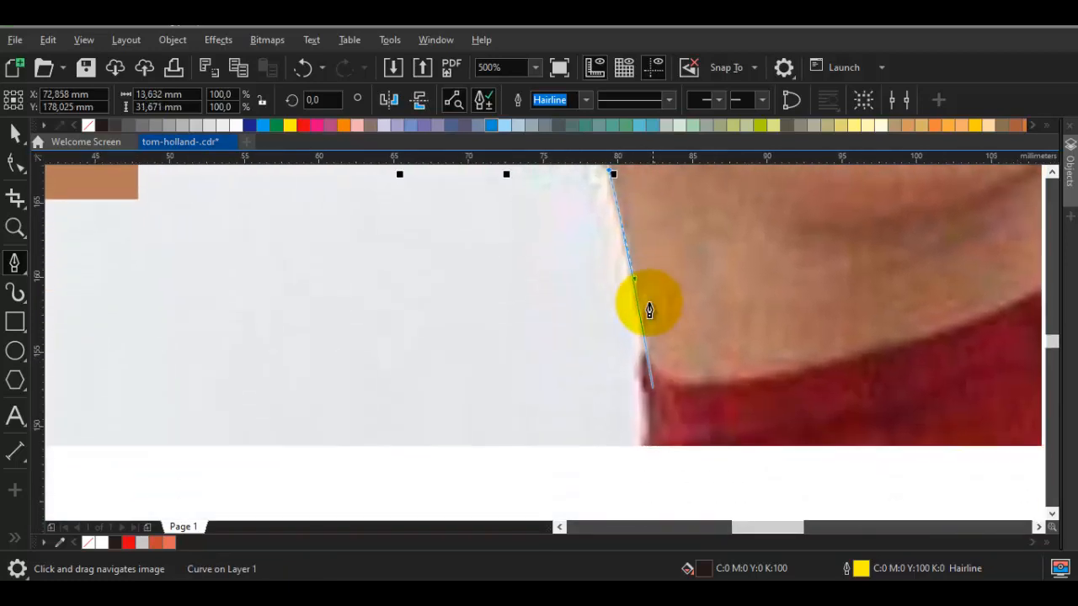
{"action": "left_click", "coordinate": [645, 349]}
{"action": "scroll", "coordinate": [645, 351], "scroll_direction": "down", "scroll_amount": 1}
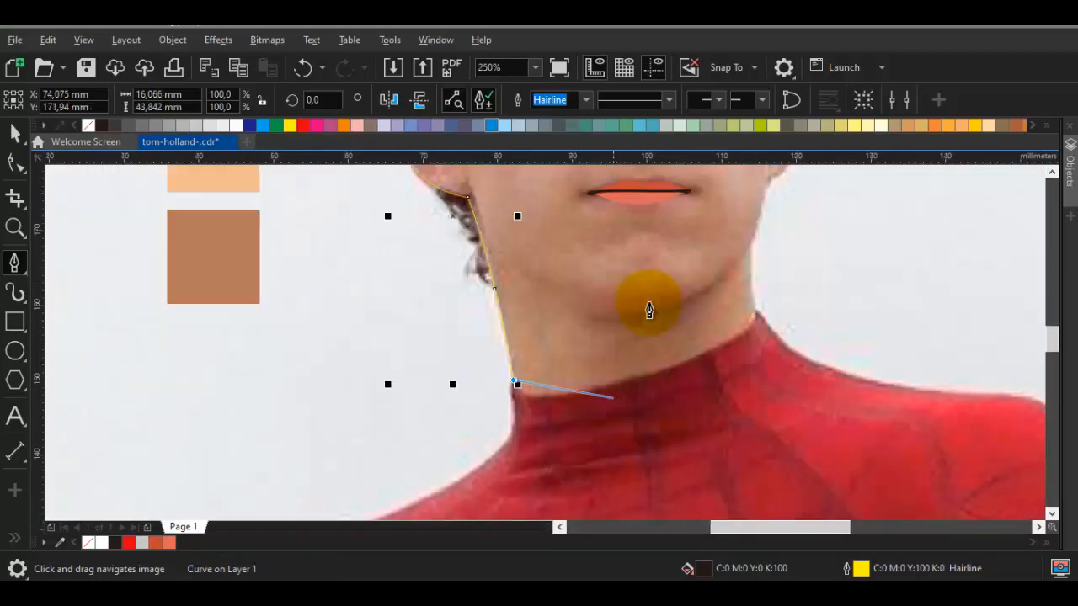
Trace the neckline along the top of the red collar to the neck's right corner
{"action": "scroll", "coordinate": [618, 397], "scroll_direction": "up", "scroll_amount": 1}
{"action": "mouse_move", "coordinate": [692, 356]}
{"action": "left_mouse_down"}
{"action": "mouse_move", "coordinate": [902, 278]}
{"action": "mouse_move", "coordinate": [855, 412]}
{"action": "left_mouse_up"}
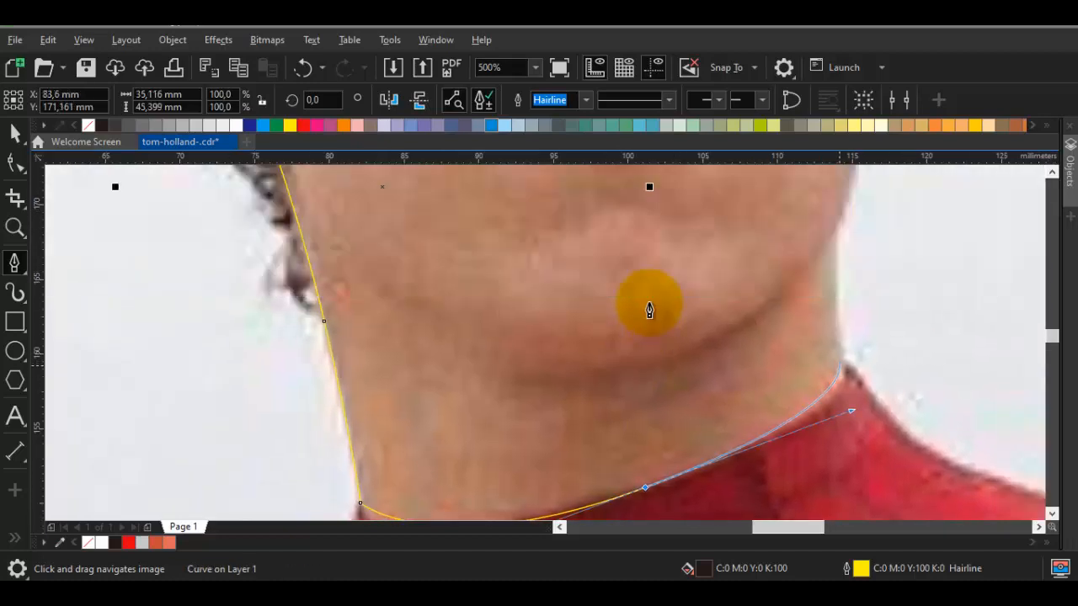
{"action": "left_click", "coordinate": [841, 371]}
Trace up the right edge of the neck and along the jaw to the base of the right earlobe
{"action": "left_click_drag", "start_coordinate": [834, 234], "coordinate": [813, 302]}
{"action": "scroll", "coordinate": [816, 301], "scroll_direction": "up", "scroll_amount": 1}
{"action": "left_click", "coordinate": [821, 305]}
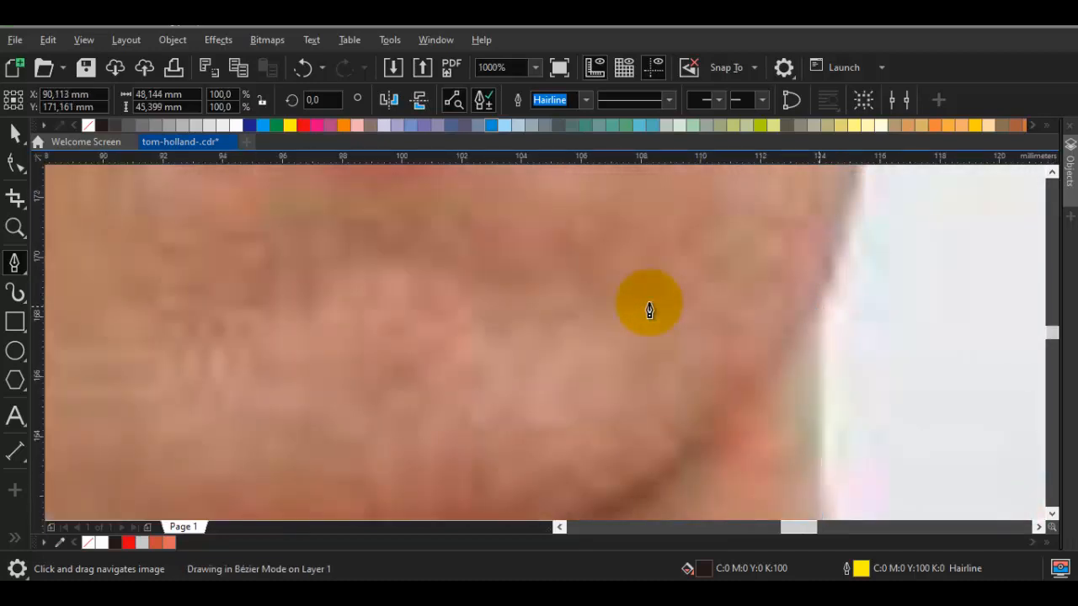
{"action": "mouse_move", "coordinate": [878, 212]}
{"action": "left_mouse_down"}
{"action": "mouse_move", "coordinate": [787, 346]}
{"action": "mouse_move", "coordinate": [787, 233]}
{"action": "left_mouse_up"}
{"action": "left_click_drag", "start_coordinate": [790, 222], "coordinate": [727, 364]}
{"action": "scroll", "coordinate": [726, 363], "scroll_direction": "down", "scroll_amount": 1}
{"action": "scroll", "coordinate": [731, 340], "scroll_direction": "up", "scroll_amount": 1}
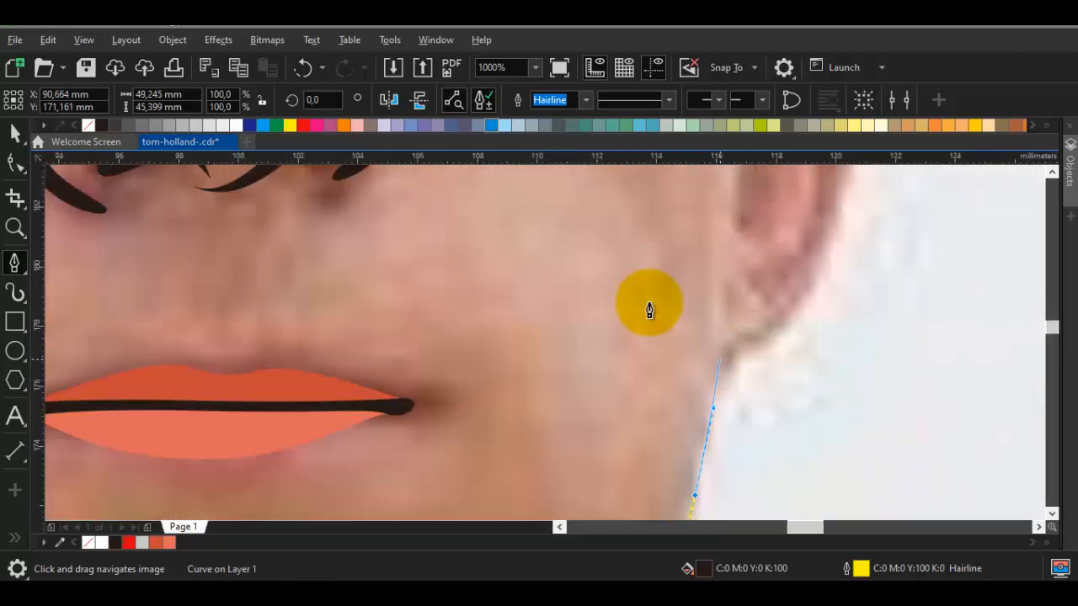
{"action": "left_click", "coordinate": [722, 360]}
Trace the right ear's outer edge from the earlobe upward and curve the outline in beneath the hair
{"action": "scroll", "coordinate": [798, 324], "scroll_direction": "down", "scroll_amount": 1}
{"action": "left_click_drag", "start_coordinate": [797, 324], "coordinate": [738, 413]}
{"action": "left_click_drag", "start_coordinate": [758, 362], "coordinate": [779, 240]}
{"action": "left_click_drag", "start_coordinate": [774, 217], "coordinate": [742, 340]}
{"action": "scroll", "coordinate": [742, 341], "scroll_direction": "up", "scroll_amount": 1}
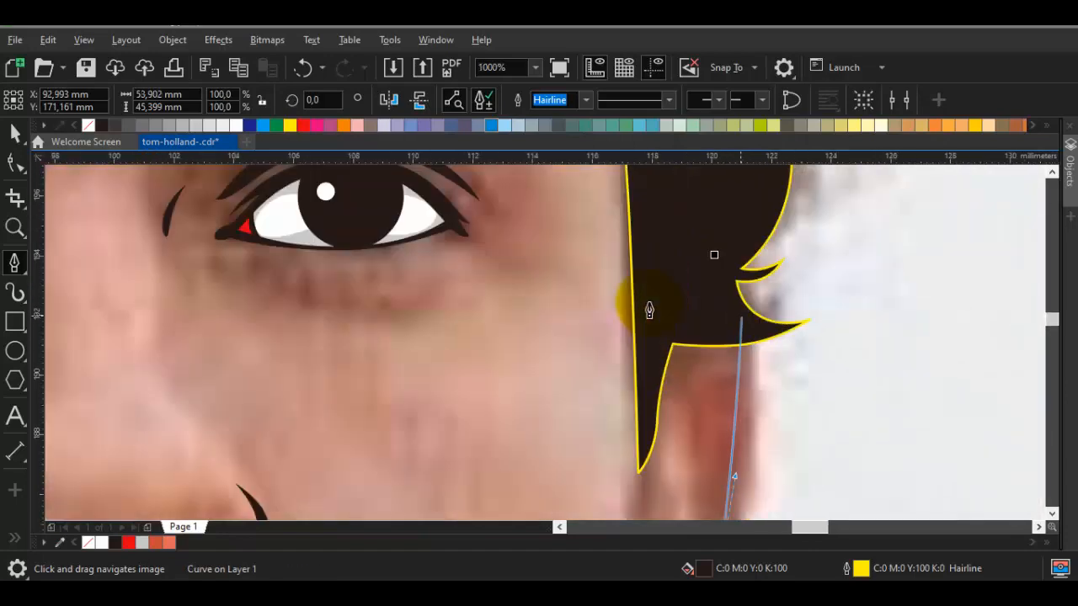
{"action": "mouse_move", "coordinate": [717, 300]}
{"action": "left_mouse_down"}
{"action": "mouse_move", "coordinate": [659, 230]}
{"action": "mouse_move", "coordinate": [643, 237]}
{"action": "left_mouse_up"}
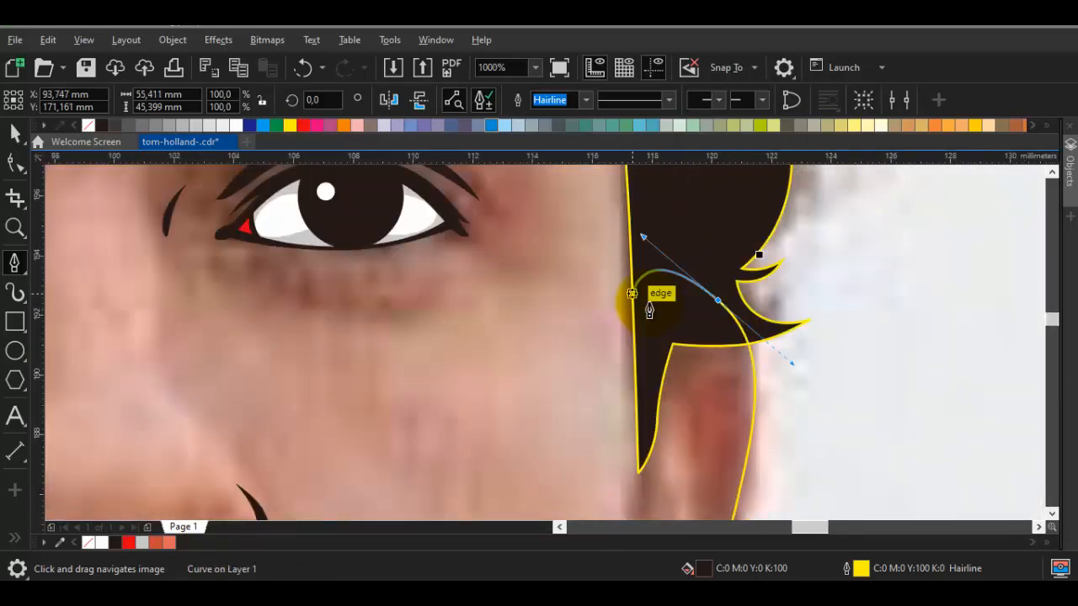
Carry the outline over the forehead beneath the hair and down the left side, closing the face shape about 55 mm wide and 73 mm high
{"action": "scroll", "coordinate": [631, 294], "scroll_direction": "down", "scroll_amount": 1}
{"action": "left_click_drag", "start_coordinate": [632, 294], "coordinate": [581, 505]}
{"action": "mouse_move", "coordinate": [585, 336]}
{"action": "left_mouse_down"}
{"action": "mouse_move", "coordinate": [582, 425]}
{"action": "mouse_move", "coordinate": [565, 309]}
{"action": "mouse_move", "coordinate": [513, 182]}
{"action": "left_mouse_up"}
{"action": "mouse_move", "coordinate": [406, 192]}
{"action": "left_mouse_down"}
{"action": "mouse_move", "coordinate": [561, 284]}
{"action": "mouse_move", "coordinate": [676, 327]}
{"action": "left_mouse_up"}
{"action": "left_click_drag", "start_coordinate": [474, 300], "coordinate": [746, 266]}
{"action": "left_click_drag", "start_coordinate": [174, 448], "coordinate": [386, 277]}
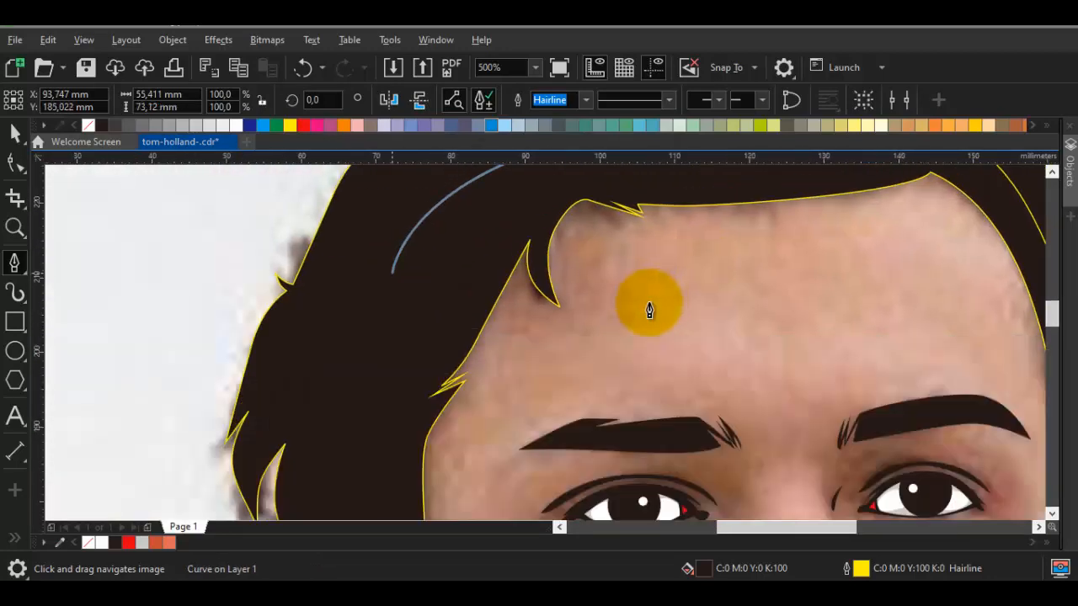
{"action": "scroll", "coordinate": [388, 275], "scroll_direction": "down", "scroll_amount": 1}
{"action": "left_click_drag", "start_coordinate": [377, 333], "coordinate": [339, 412]}
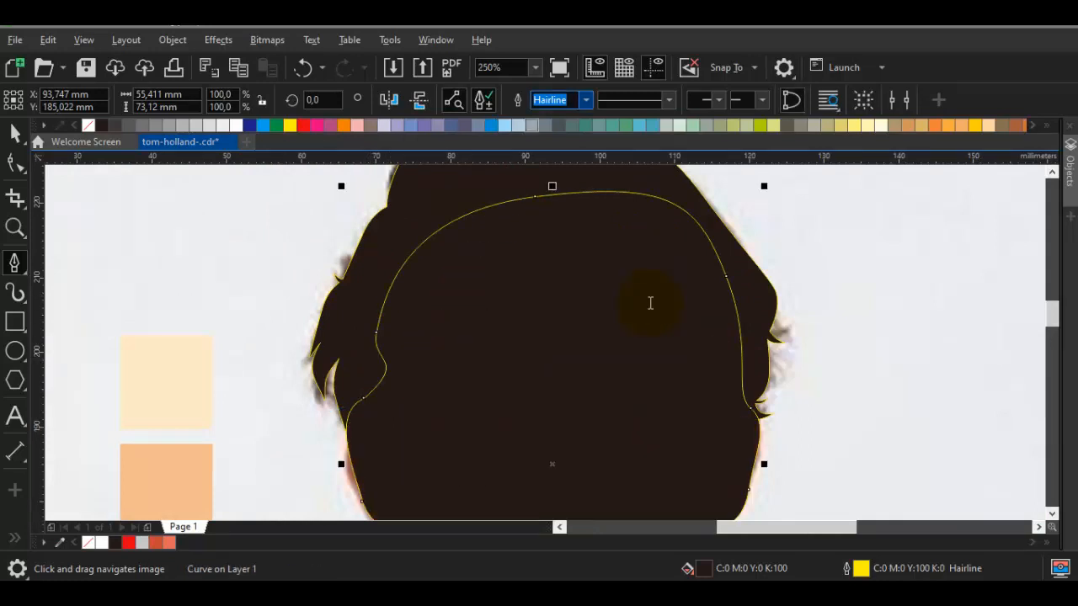
Thicken the closed face shape's outline, trying 5 pt and settling on a width of 4 pt
{"action": "type", "text": "5"}
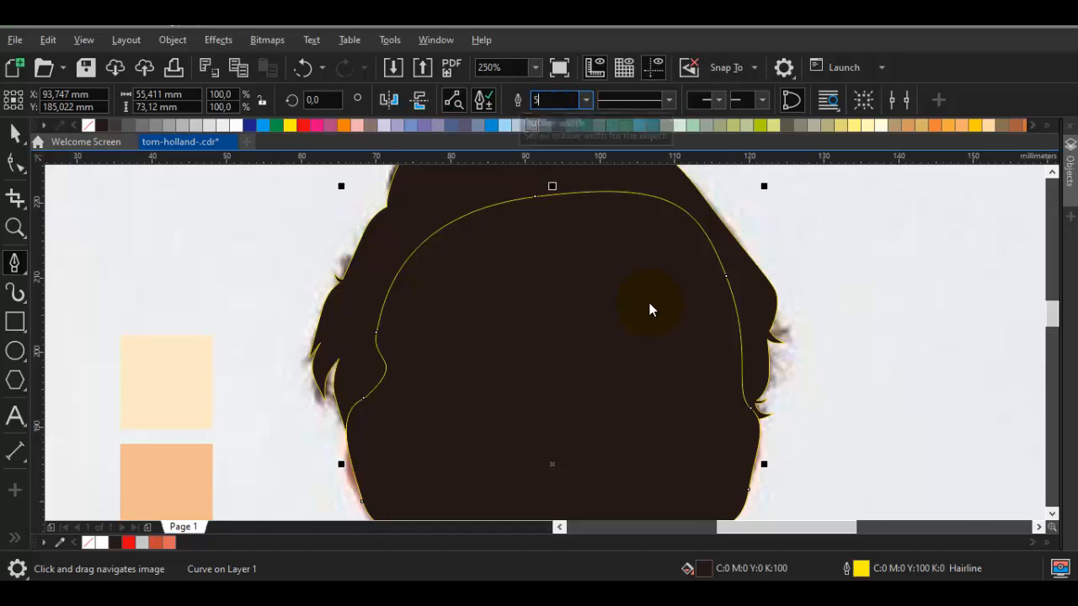
{"action": "key", "text": "Return"}
{"action": "key", "text": "F3"}
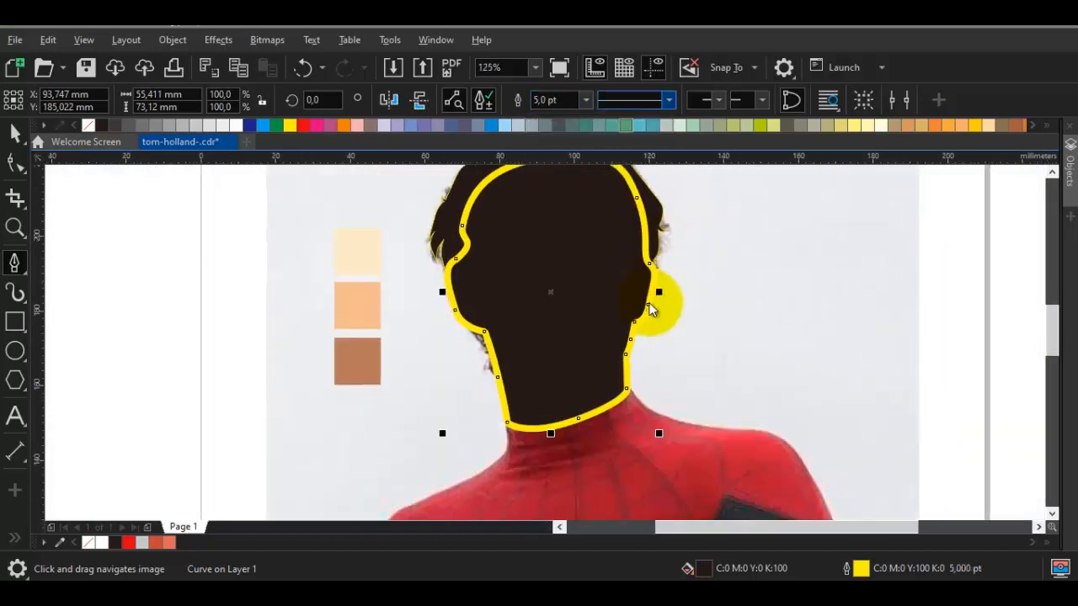
{"action": "left_click", "coordinate": [586, 100]}
{"action": "left_click", "coordinate": [552, 211]}
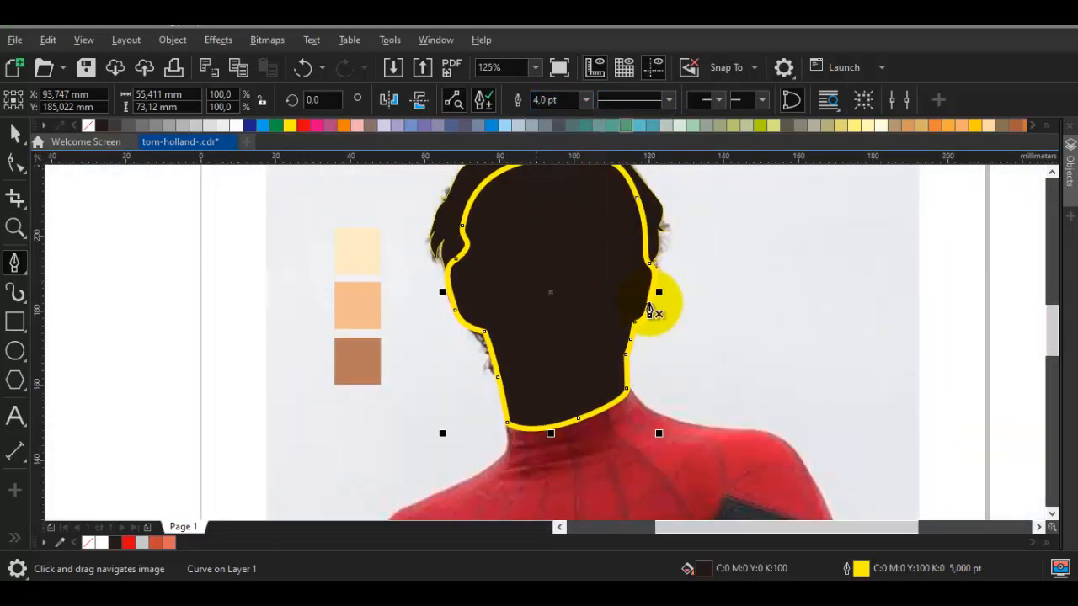
Reorder the face shape so it sits directly in front of the portrait photo, beneath the facial features and hair
{"action": "scroll", "coordinate": [510, 380], "scroll_direction": "up", "scroll_amount": 1}
{"action": "right_click", "coordinate": [654, 311]}
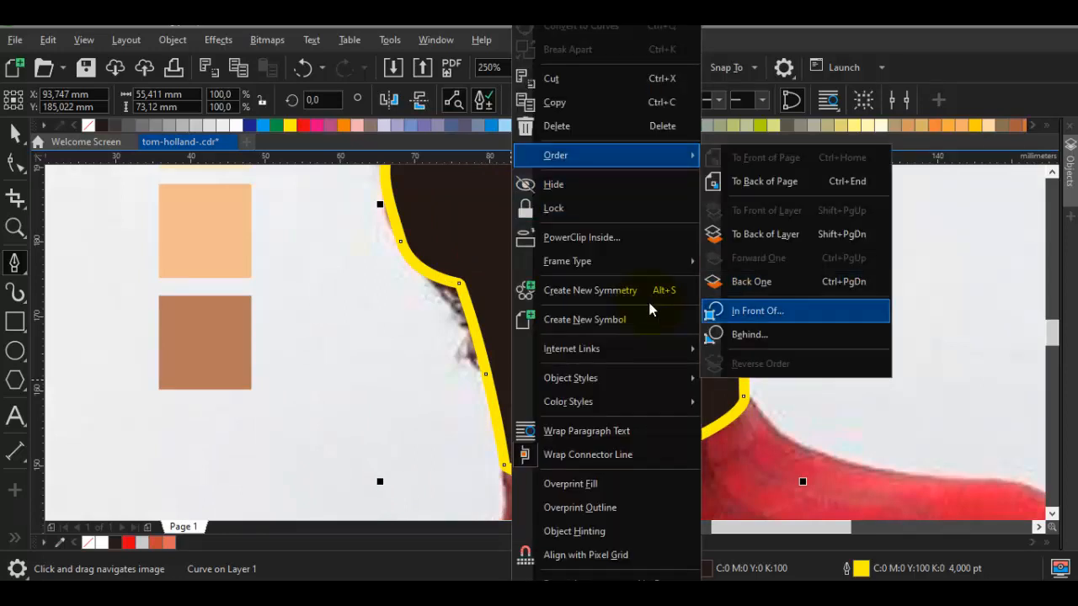
{"action": "left_click", "coordinate": [784, 310]}
{"action": "left_click", "coordinate": [871, 393]}
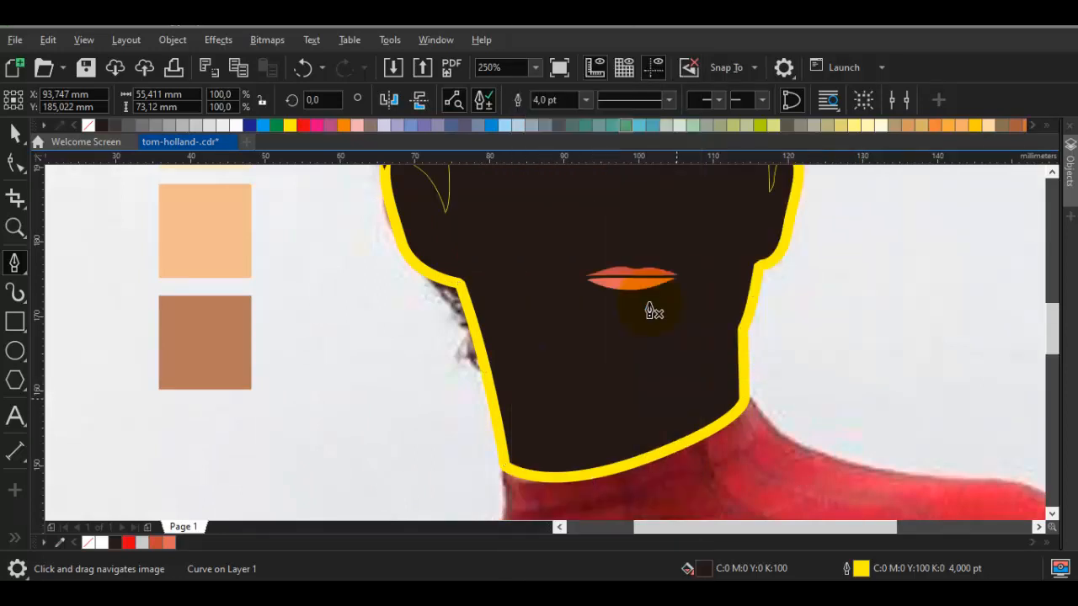
Convert the face shape's 4 pt outline into a separate object
{"action": "scroll", "coordinate": [654, 312], "scroll_direction": "down", "scroll_amount": 1}
{"action": "scroll", "coordinate": [650, 305], "scroll_direction": "up", "scroll_amount": 2}
{"action": "key", "text": "space"}
{"action": "key", "text": "F10"}
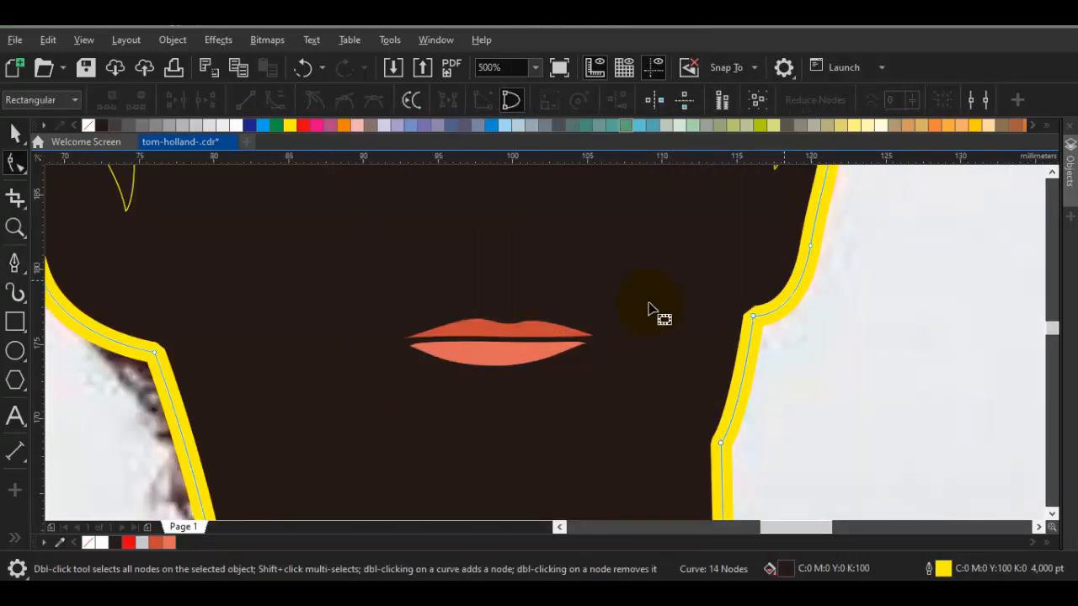
{"action": "scroll", "coordinate": [648, 309], "scroll_direction": "down", "scroll_amount": 2}
{"action": "key", "text": "space"}
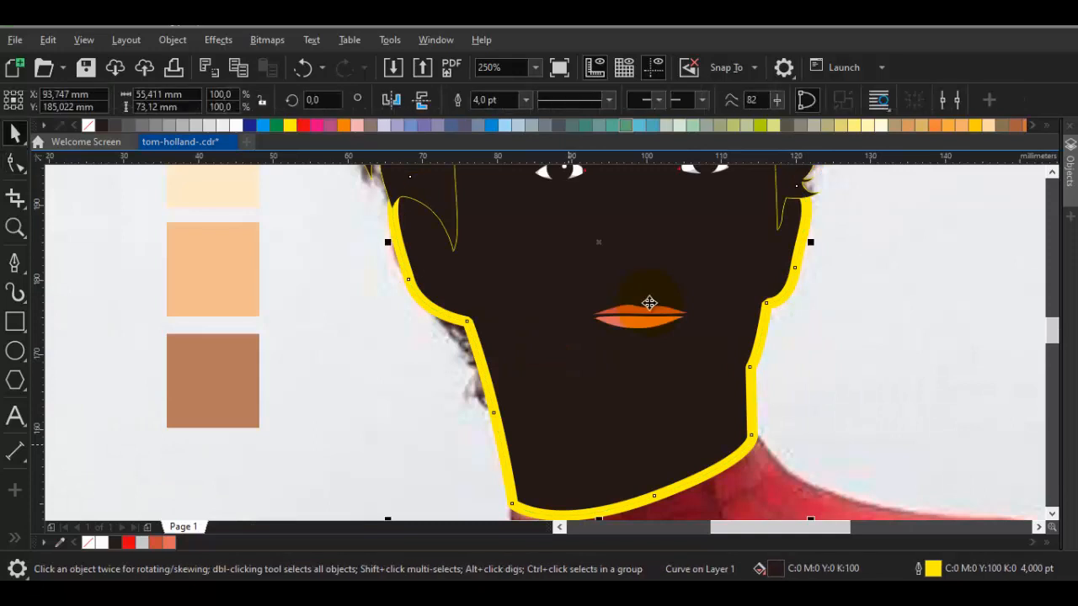
{"action": "left_click", "coordinate": [649, 302], "text": "alt"}
{"action": "scroll", "coordinate": [655, 297], "scroll_direction": "up", "scroll_amount": 2}
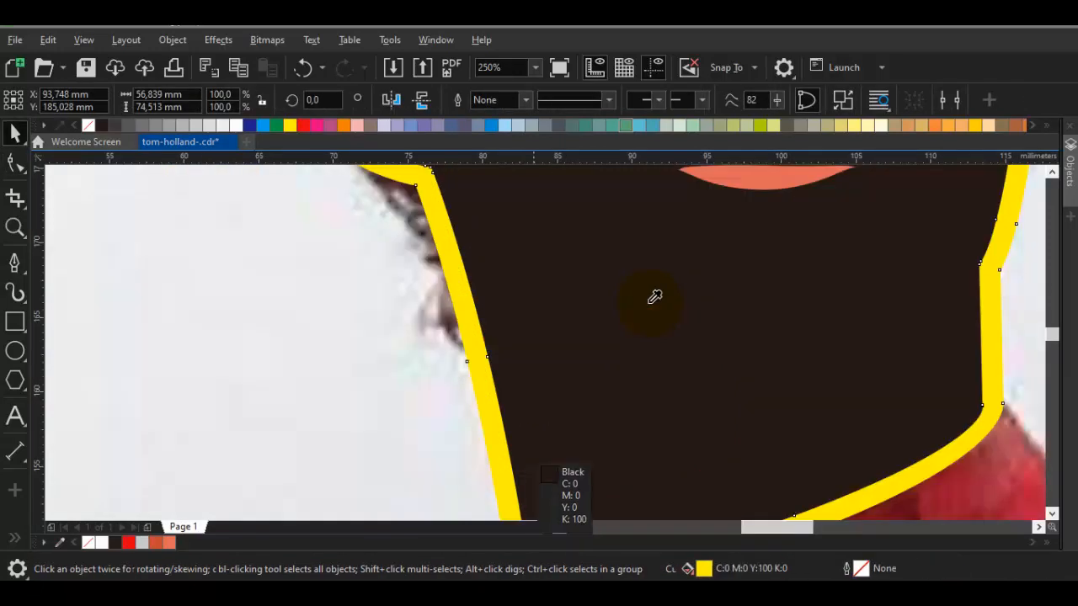
Fill the converted face contour band with the black sampled from the face shape
{"action": "key", "text": "i"}
{"action": "left_click", "coordinate": [649, 306]}
{"action": "left_click", "coordinate": [649, 310]}
{"action": "key", "text": "F10"}
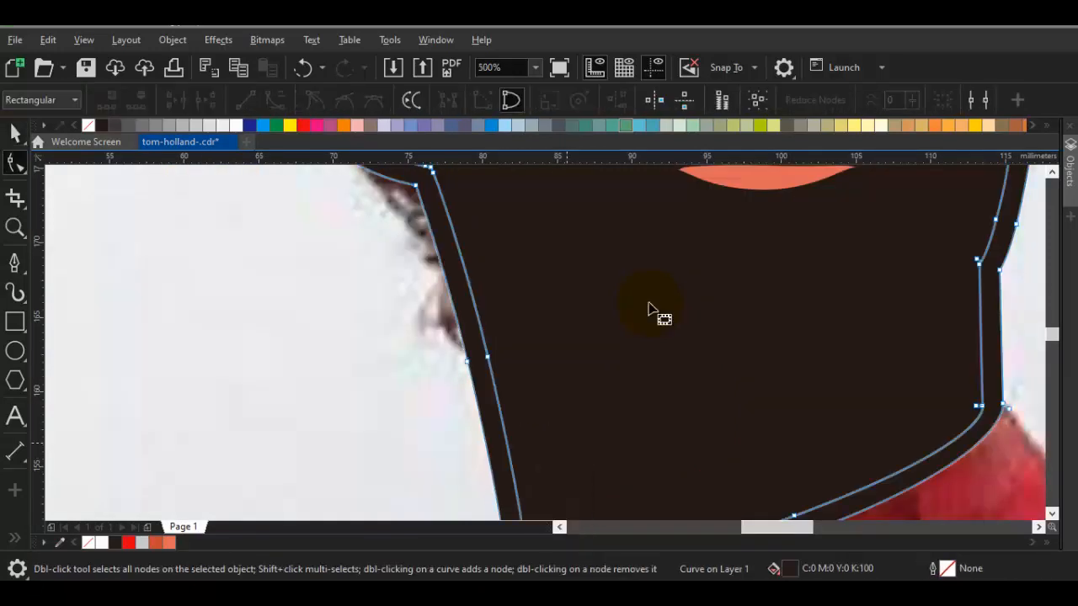
Give the contour band and face shape yellow hairline outlines and uncover the photo inside the face contour
{"action": "key", "text": "space"}
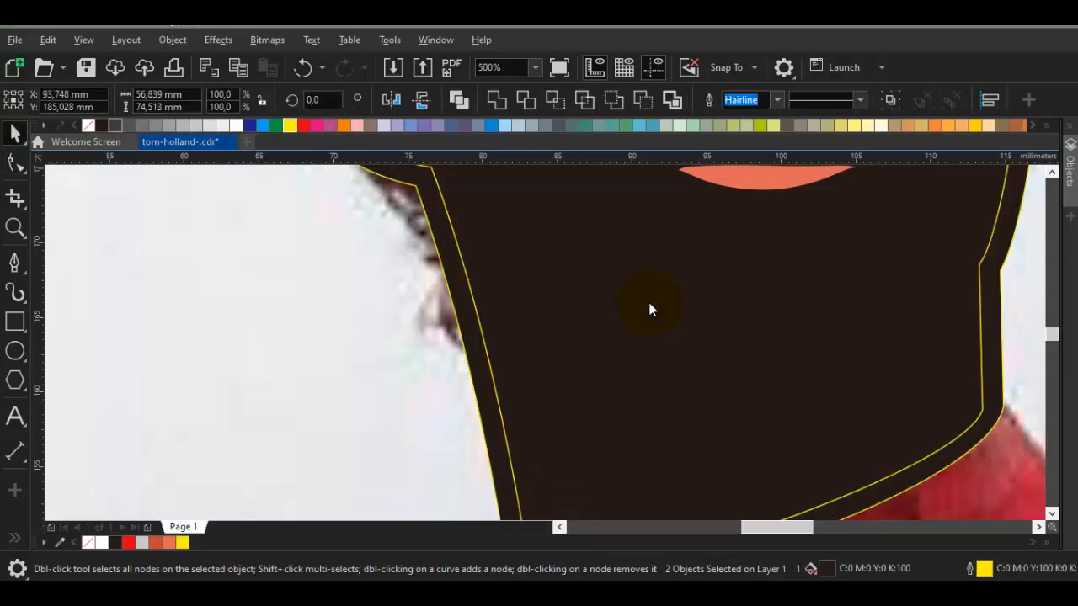
{"action": "key", "text": "Escape"}
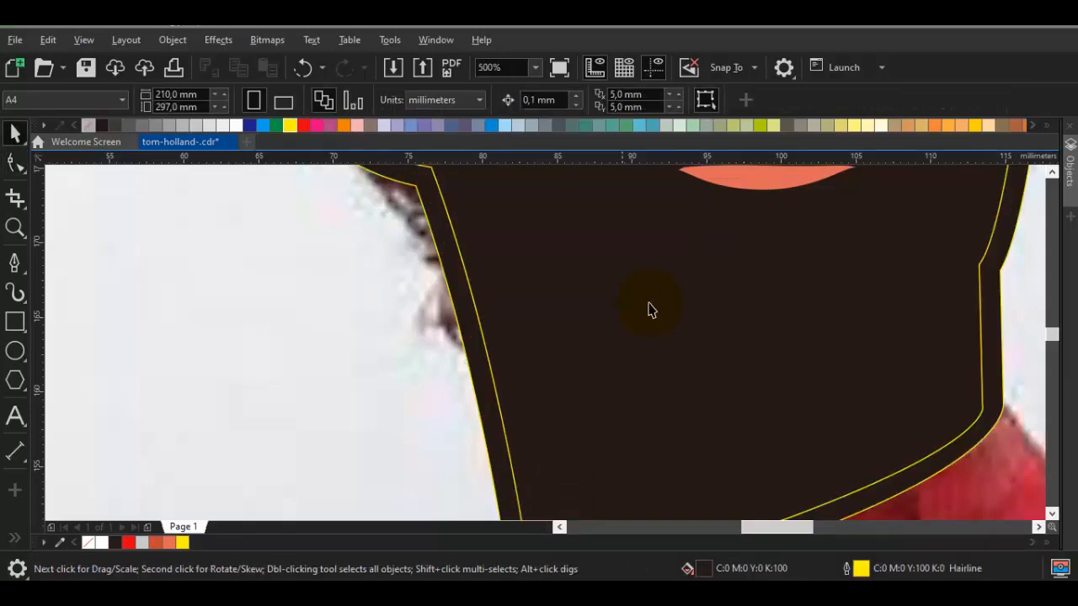
{"action": "scroll", "coordinate": [648, 310], "scroll_direction": "down", "scroll_amount": 4}
{"action": "scroll", "coordinate": [649, 310], "scroll_direction": "up", "scroll_amount": 6}
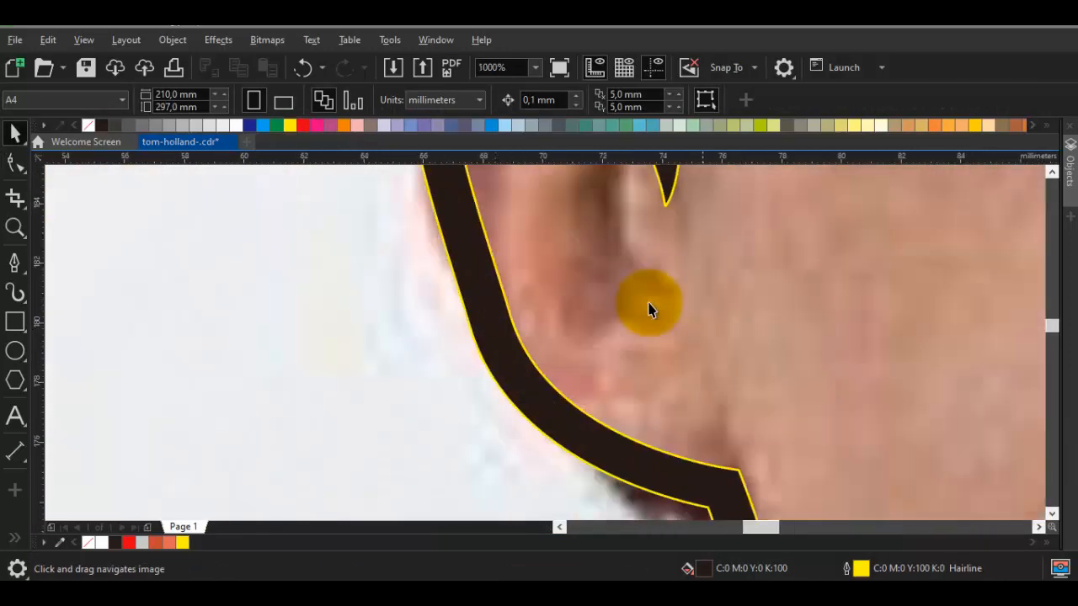
Pull the contour band's inner corner node at the left earlobe up into a pointed spike and shift its neighbouring node to widen the base
{"action": "key", "text": "F10"}
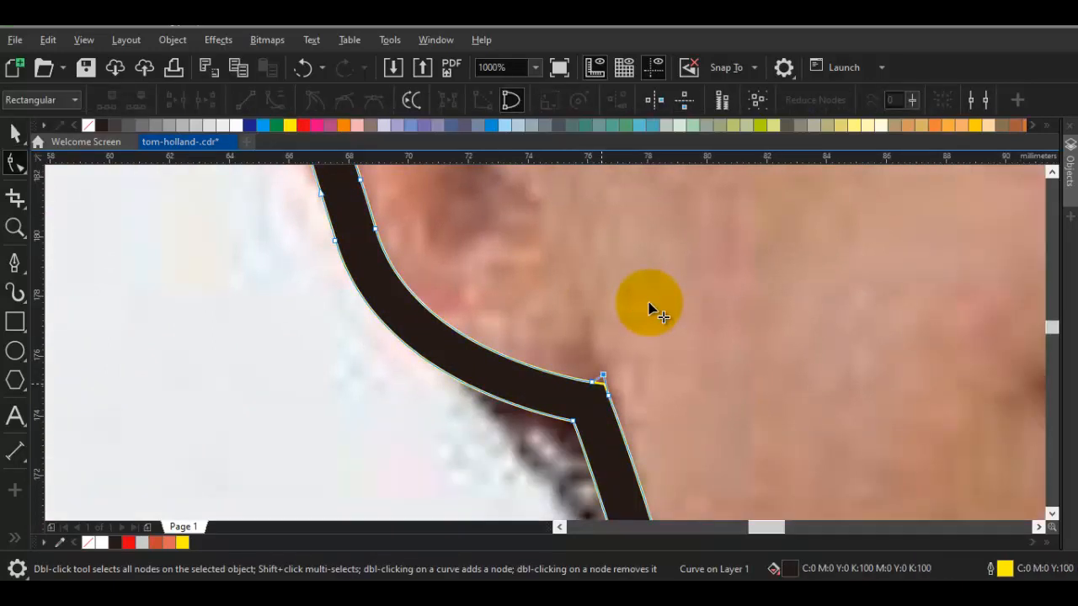
{"action": "left_click_drag", "start_coordinate": [603, 376], "coordinate": [571, 301]}
{"action": "left_click", "coordinate": [585, 397]}
{"action": "scroll", "coordinate": [585, 398], "scroll_direction": "up", "scroll_amount": 1}
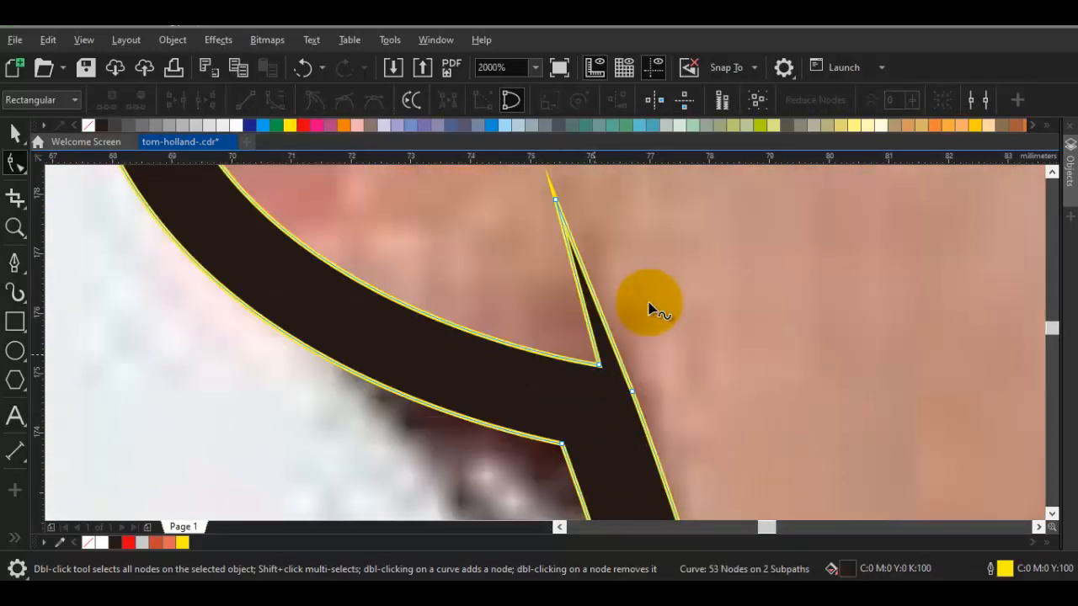
{"action": "left_click_drag", "start_coordinate": [598, 365], "coordinate": [550, 343]}
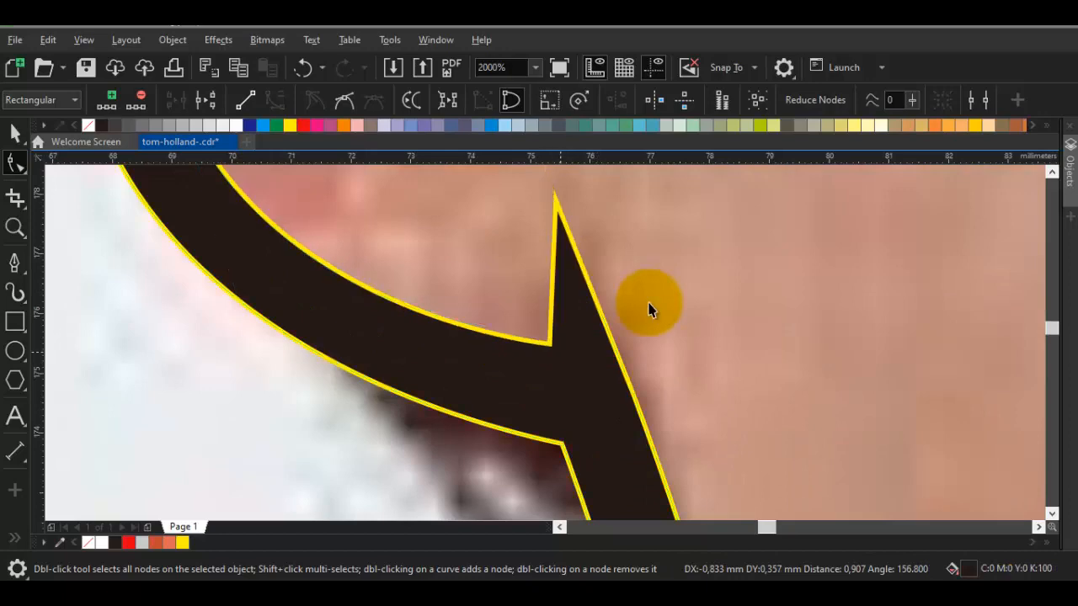
{"action": "key", "text": "space"}
{"action": "scroll", "coordinate": [581, 337], "scroll_direction": "down", "scroll_amount": 3}
Pull the contour band's inner corner node at the right earlobe upward into a matching pointed spike
{"action": "key", "text": "space"}
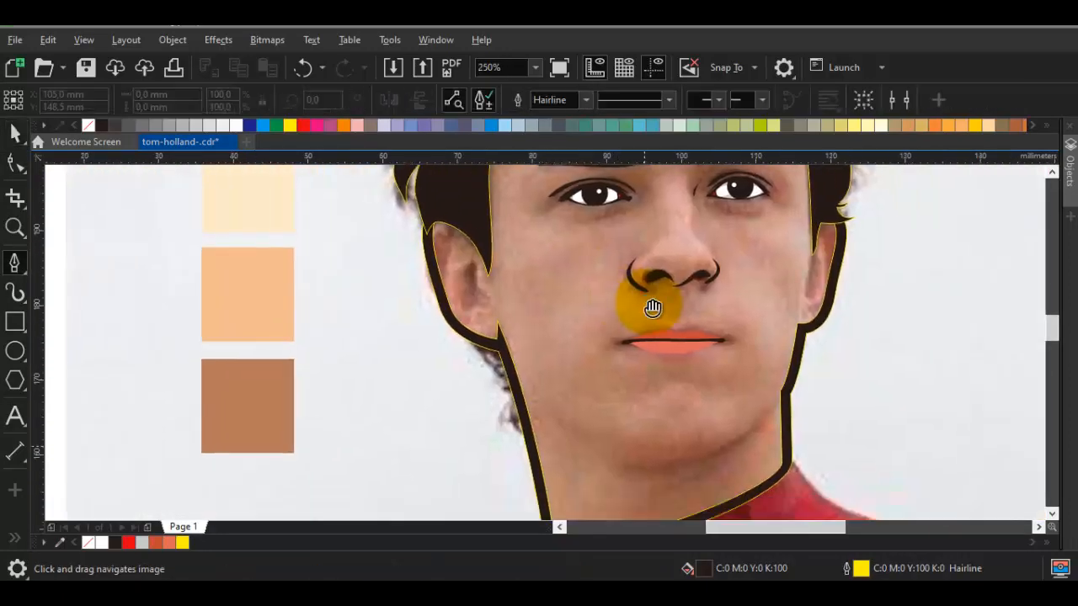
{"action": "left_click_drag", "start_coordinate": [641, 467], "coordinate": [520, 354]}
{"action": "left_click_drag", "start_coordinate": [653, 308], "coordinate": [536, 350]}
{"action": "scroll", "coordinate": [649, 308], "scroll_direction": "up", "scroll_amount": 2}
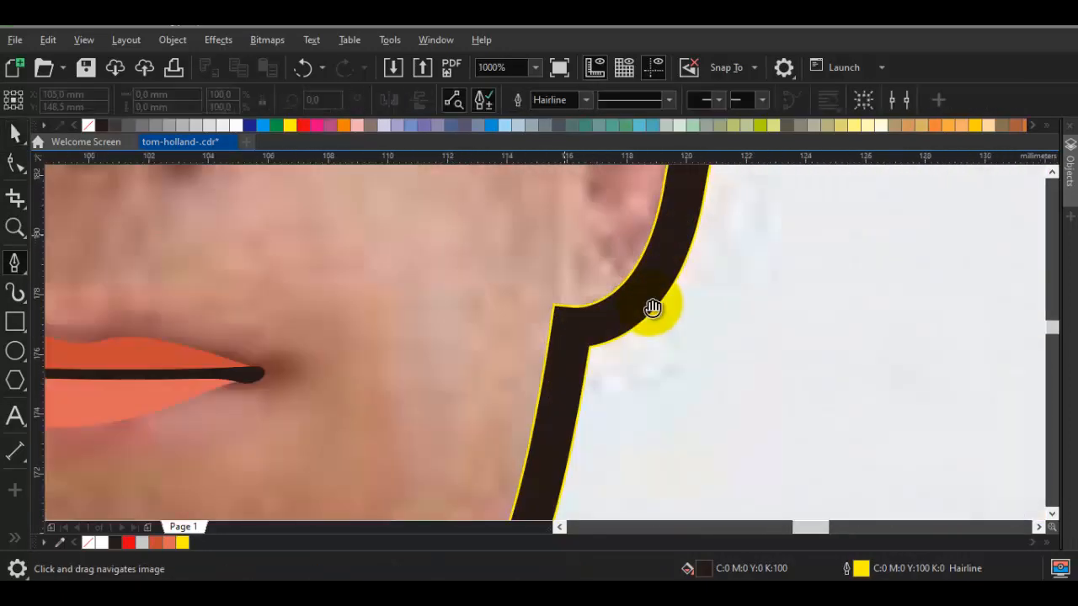
{"action": "left_click_drag", "start_coordinate": [649, 308], "coordinate": [641, 380]}
{"action": "key", "text": "space"}
{"action": "double_click", "coordinate": [650, 308]}
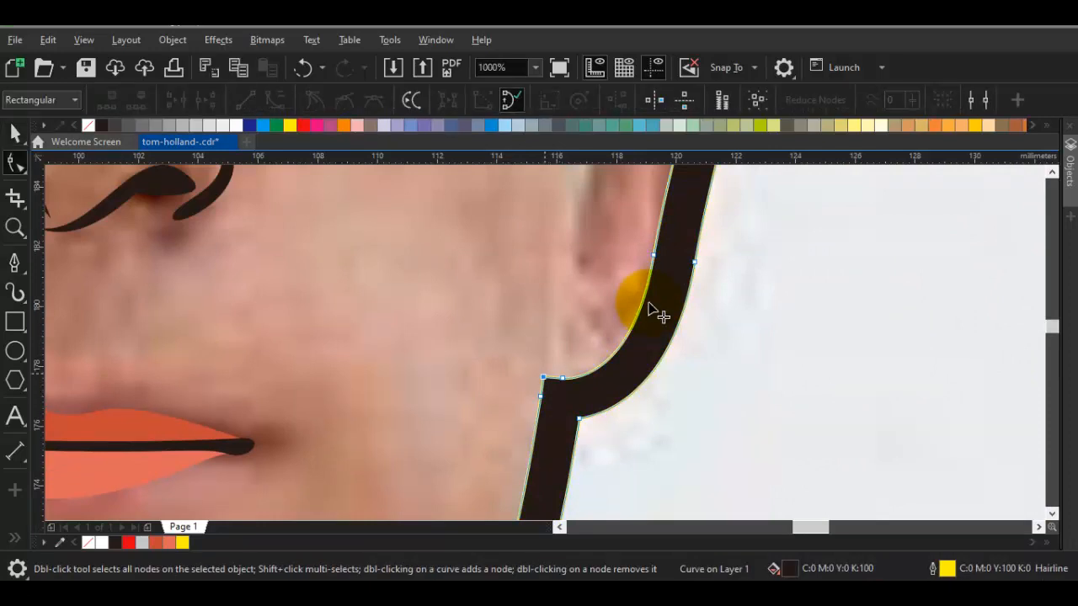
{"action": "left_click_drag", "start_coordinate": [543, 376], "coordinate": [552, 292]}
{"action": "left_click", "coordinate": [558, 393]}
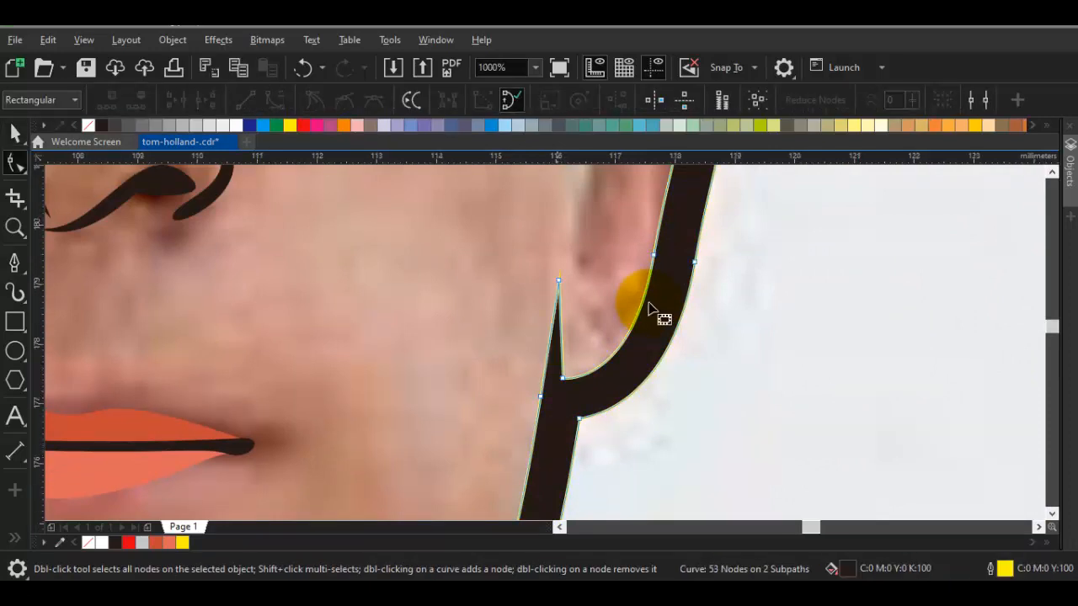
Shift the node at the base of the right earlobe spike toward the ear and remove the extra node along the jaw edge
{"action": "scroll", "coordinate": [557, 393], "scroll_direction": "up", "scroll_amount": 1}
{"action": "left_click_drag", "start_coordinate": [570, 368], "coordinate": [593, 361]}
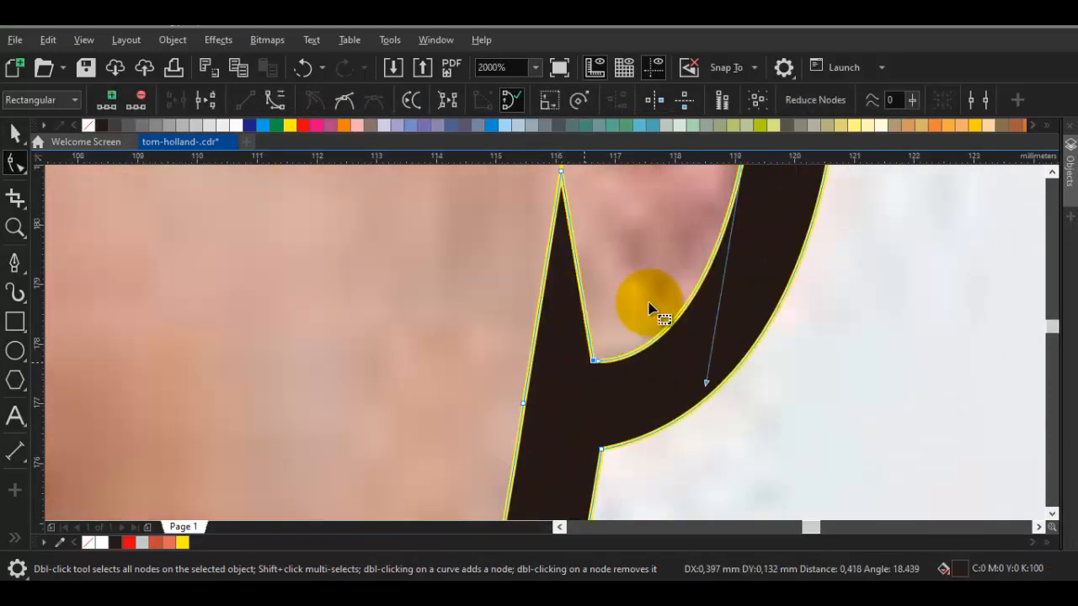
{"action": "double_click", "coordinate": [523, 403]}
{"action": "scroll", "coordinate": [526, 405], "scroll_direction": "down", "scroll_amount": 2}
{"action": "scroll", "coordinate": [526, 405], "scroll_direction": "down", "scroll_amount": 1}
{"action": "mouse_move", "coordinate": [526, 405]}
{"action": "left_mouse_down"}
{"action": "mouse_move", "coordinate": [586, 293]}
{"action": "mouse_move", "coordinate": [586, 252]}
{"action": "left_mouse_up"}
Trace the jawline with a curve under the chin up to the right jaw edge, about 31 mm wide and 10 mm high
{"action": "key", "text": "space"}
{"action": "key", "text": "Escape"}
{"action": "scroll", "coordinate": [538, 366], "scroll_direction": "up", "scroll_amount": 1}
{"action": "left_click_drag", "start_coordinate": [538, 362], "coordinate": [548, 361]}
{"action": "key", "text": "F5"}
{"action": "left_click_drag", "start_coordinate": [293, 360], "coordinate": [456, 361]}
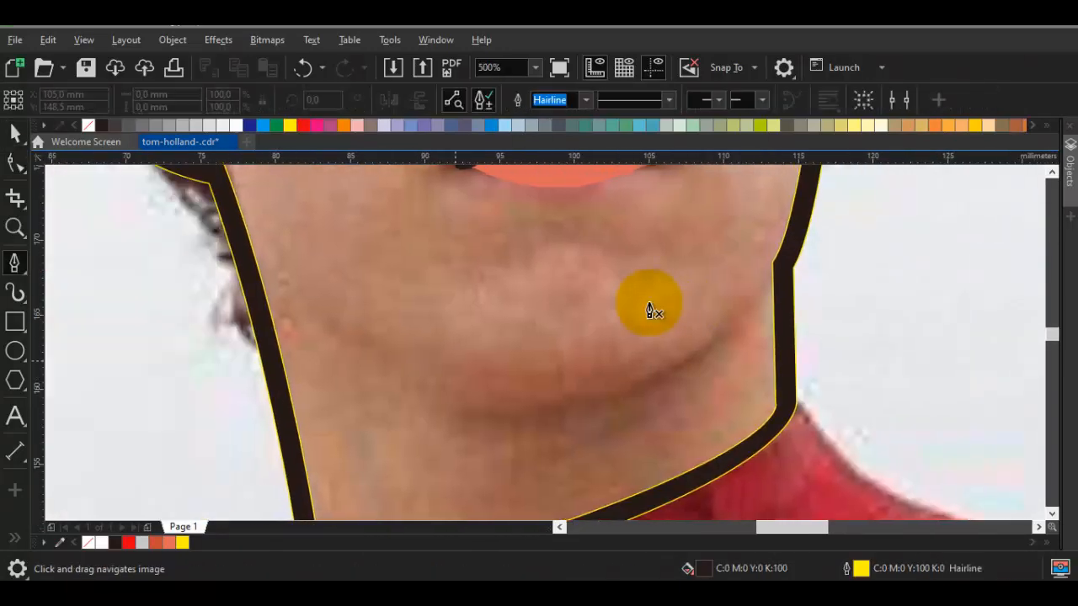
{"action": "mouse_move", "coordinate": [583, 396]}
{"action": "left_mouse_down"}
{"action": "mouse_move", "coordinate": [747, 369]}
{"action": "mouse_move", "coordinate": [746, 359]}
{"action": "left_mouse_up"}
{"action": "left_click", "coordinate": [790, 249]}
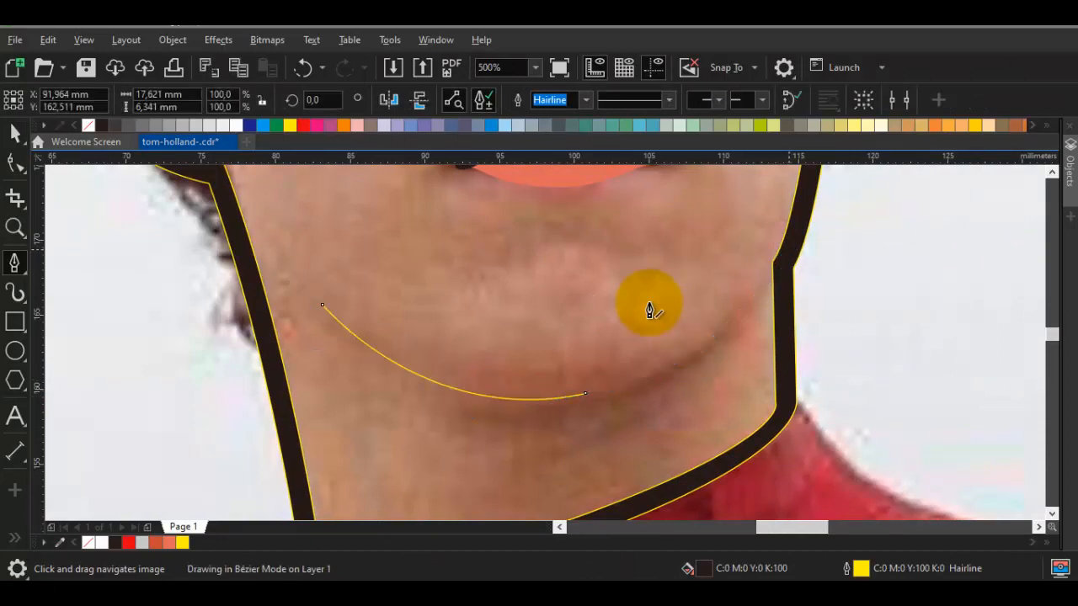
Set the jawline curve's outline width to 4 pt and convert that outline to an object
{"action": "key", "text": "space"}
{"action": "left_click", "coordinate": [527, 100]}
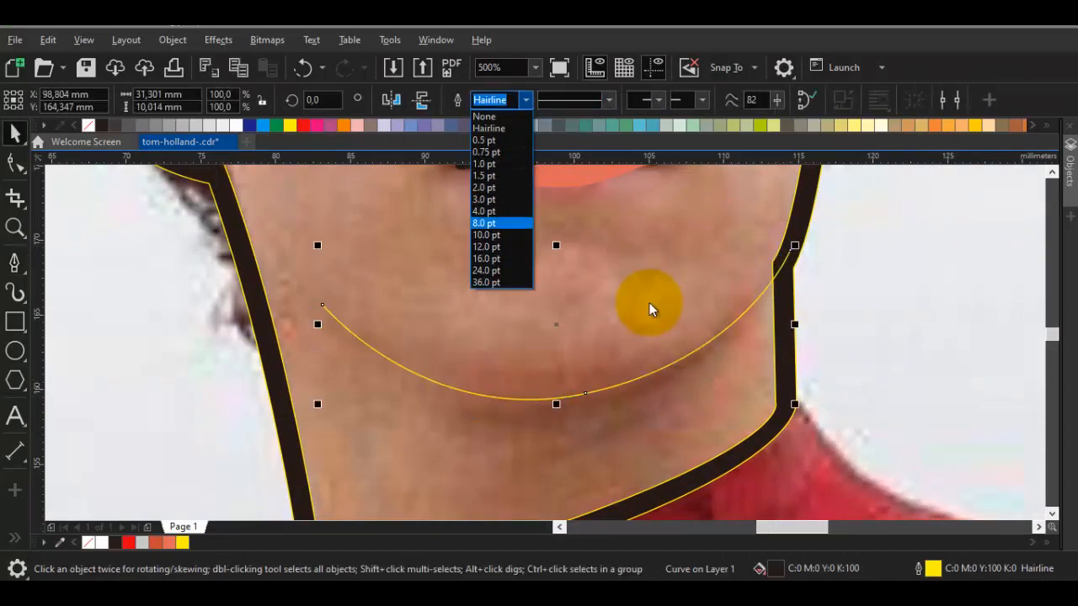
{"action": "left_click", "coordinate": [485, 212]}
{"action": "scroll", "coordinate": [649, 304], "scroll_direction": "up", "scroll_amount": 3}
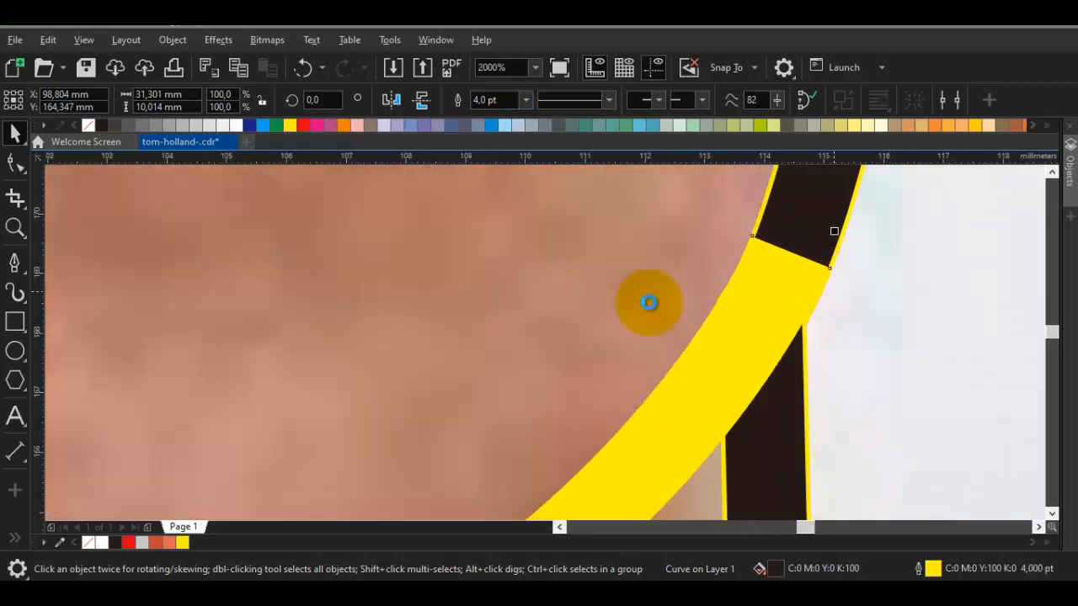
{"action": "key", "text": "ctrl+shift+q"}
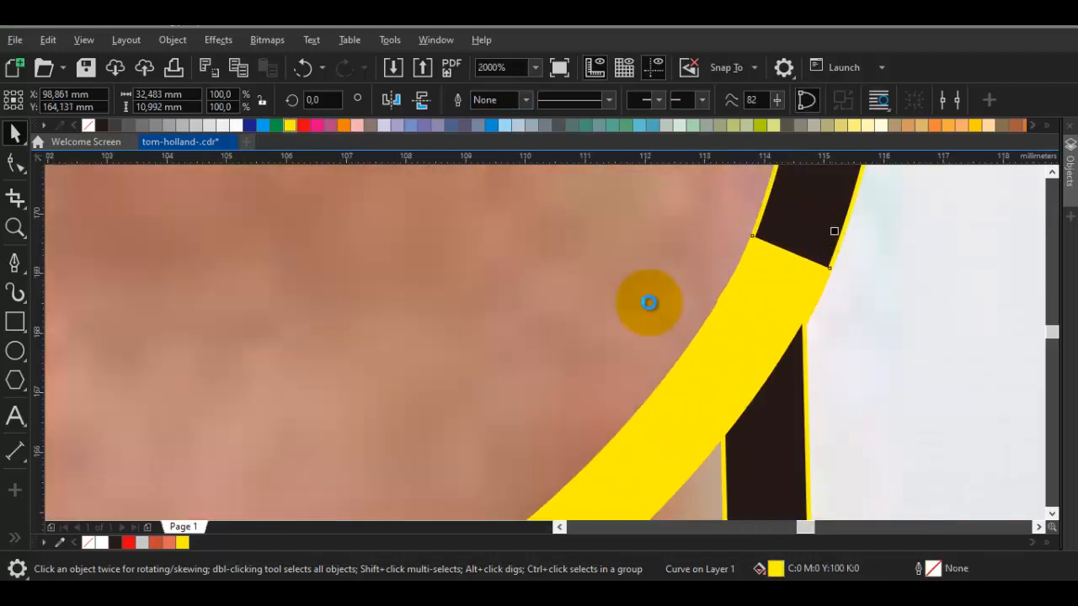
Give the converted jawline band a yellow hairline outline and fill it with the black sampled from the face contour
{"action": "right_click", "coordinate": [290, 125]}
{"action": "key", "text": "i"}
{"action": "left_click", "coordinate": [785, 223]}
{"action": "left_click", "coordinate": [776, 284]}
{"action": "key", "text": "space"}
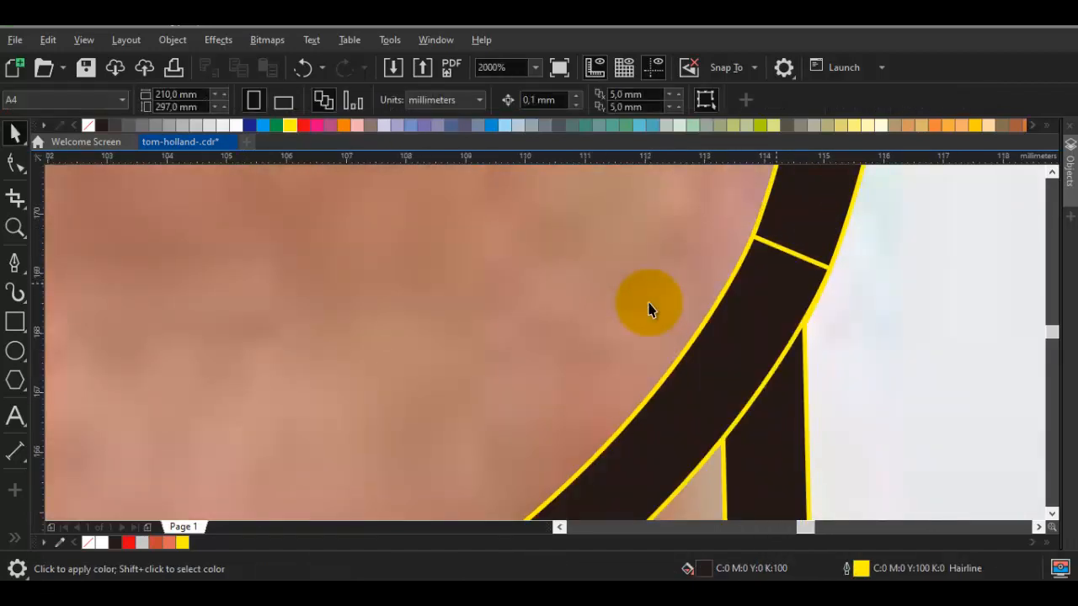
Open the jawline band for node editing
{"action": "scroll", "coordinate": [649, 308], "scroll_direction": "down", "scroll_amount": 3}
{"action": "key", "text": "F10"}
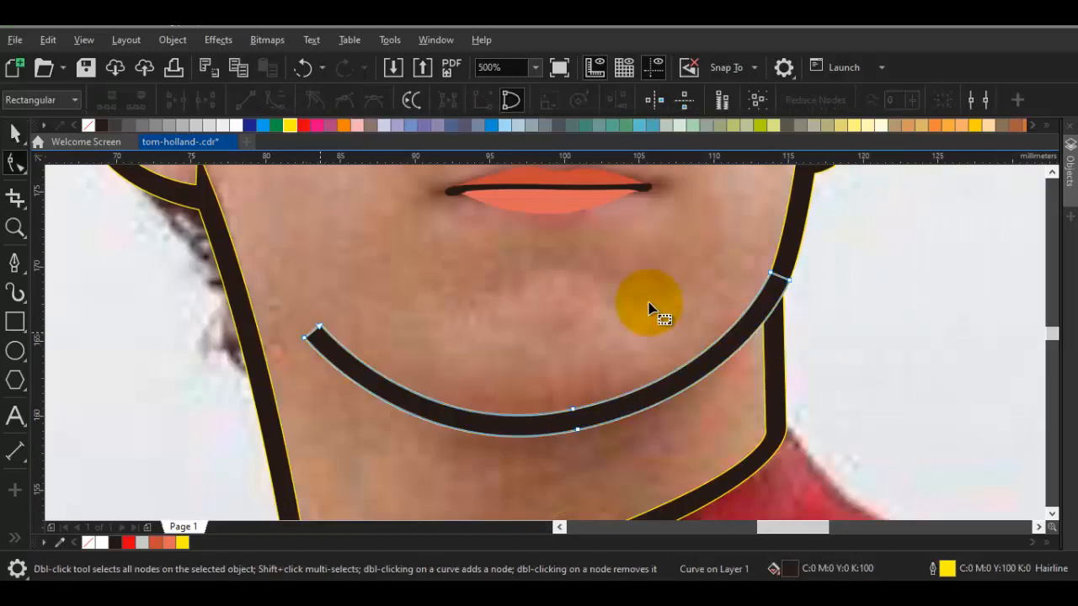
Taper the jawline band's left end to a sharp point by reshaping its end nodes and lower curve
{"action": "double_click", "coordinate": [304, 339]}
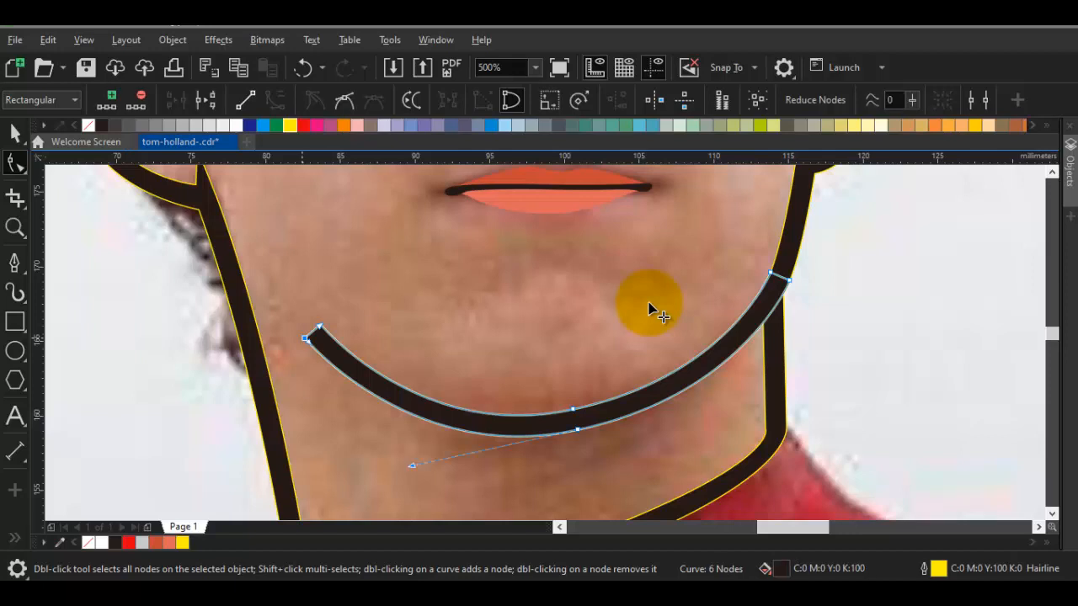
{"action": "left_click_drag", "start_coordinate": [320, 327], "coordinate": [311, 324]}
{"action": "mouse_move", "coordinate": [254, 370]}
{"action": "left_mouse_down"}
{"action": "mouse_move", "coordinate": [367, 420]}
{"action": "mouse_move", "coordinate": [353, 418]}
{"action": "left_mouse_up"}
{"action": "key", "text": "space"}
{"action": "scroll", "coordinate": [352, 421], "scroll_direction": "down", "scroll_amount": 1}
{"action": "left_click", "coordinate": [362, 417]}
{"action": "left_click_drag", "start_coordinate": [455, 381], "coordinate": [390, 395]}
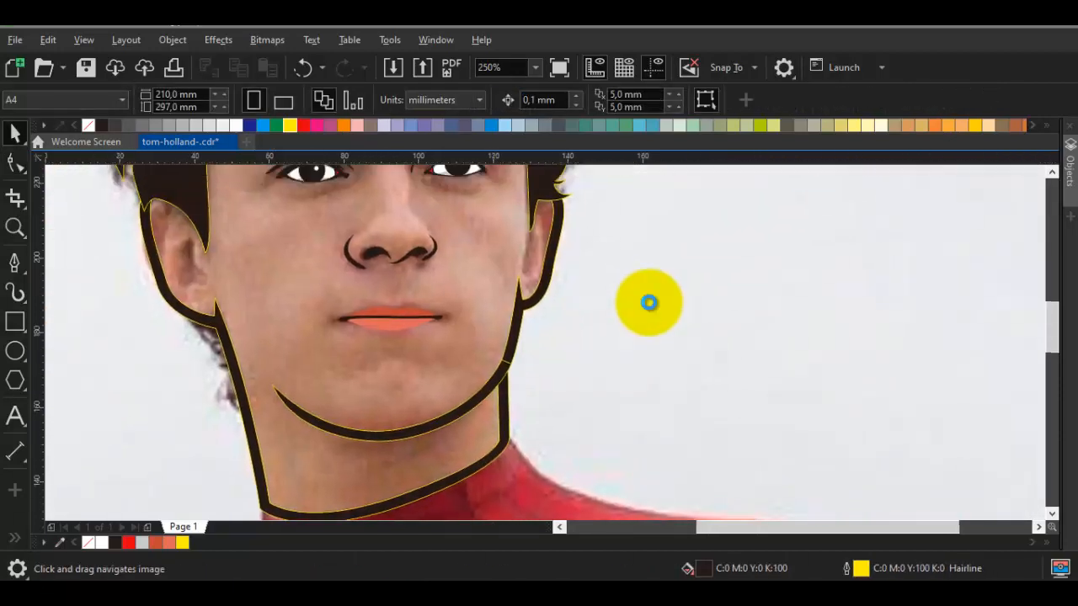
{"action": "scroll", "coordinate": [392, 391], "scroll_direction": "down", "scroll_amount": 1}
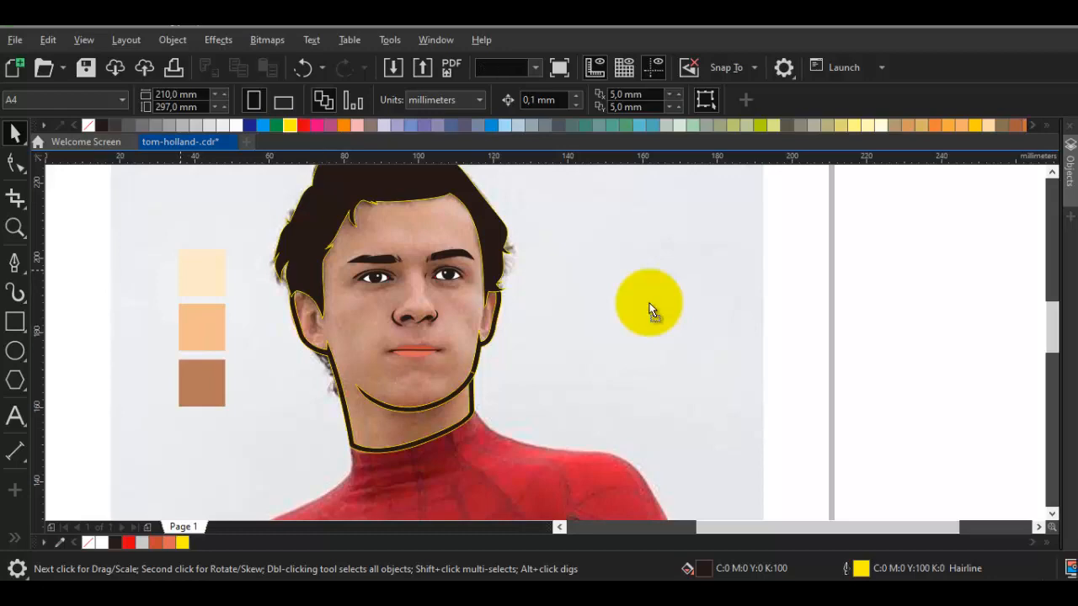
{"action": "left_click_drag", "start_coordinate": [180, 270], "coordinate": [787, 271]}
{"action": "left_click", "coordinate": [649, 309]}
{"action": "key", "text": "ctrl+z"}
Trace a closed shadow shape from the left eye's outer corner across the eye and up over the inner eyebrow, about 14.5 by 7.6 mm
{"action": "scroll", "coordinate": [408, 346], "scroll_direction": "up", "scroll_amount": 2}
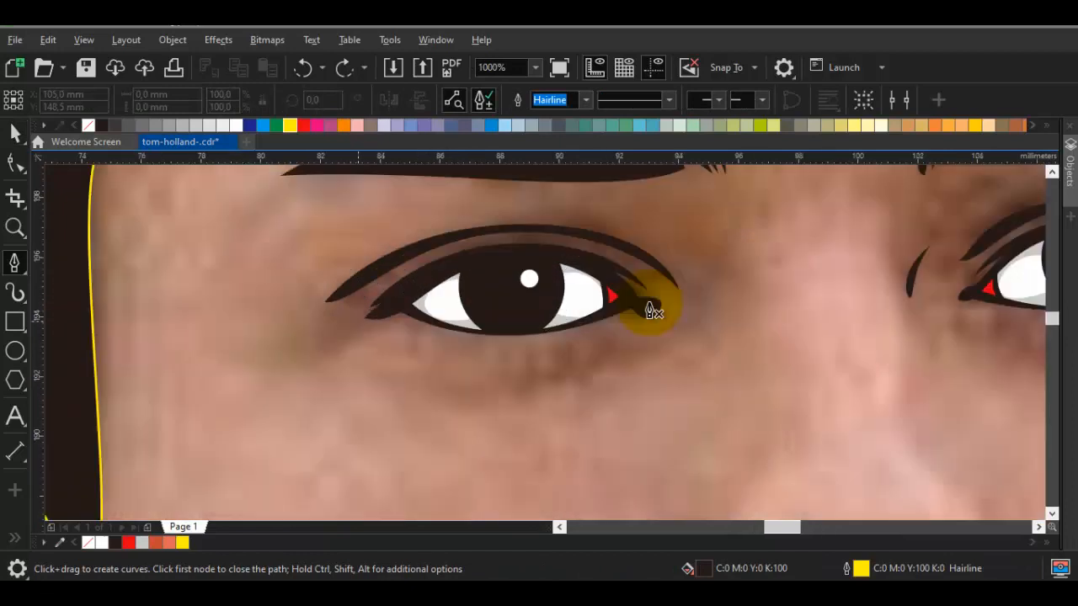
{"action": "left_click_drag", "start_coordinate": [299, 348], "coordinate": [354, 361]}
{"action": "left_click", "coordinate": [459, 287]}
{"action": "key", "text": "Escape"}
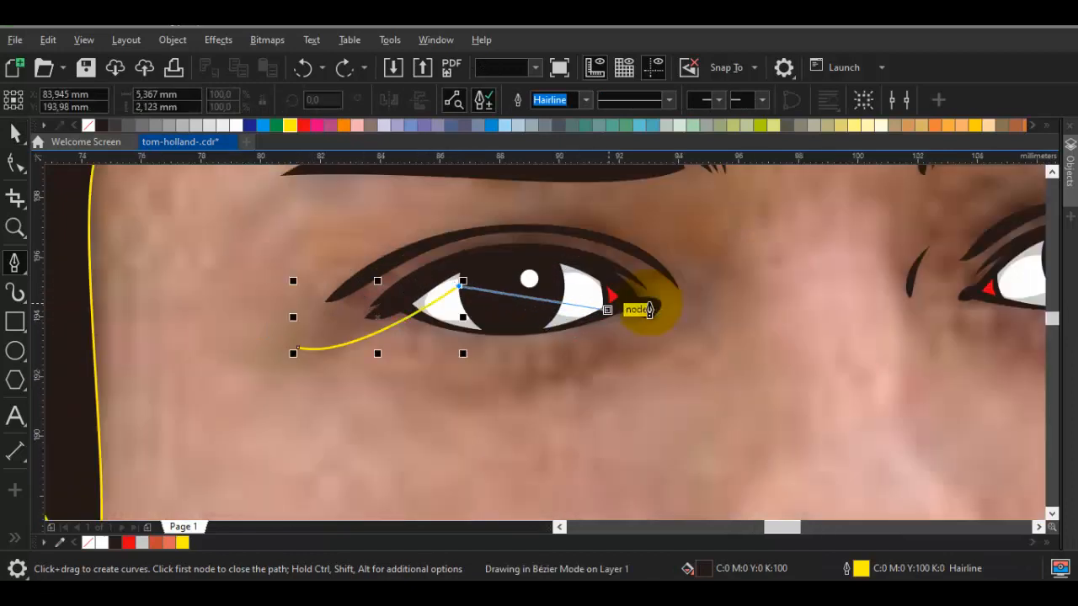
{"action": "left_click_drag", "start_coordinate": [609, 304], "coordinate": [619, 342]}
{"action": "left_click_drag", "start_coordinate": [690, 270], "coordinate": [666, 407]}
{"action": "left_click_drag", "start_coordinate": [684, 225], "coordinate": [732, 320]}
{"action": "left_click_drag", "start_coordinate": [594, 187], "coordinate": [594, 186]}
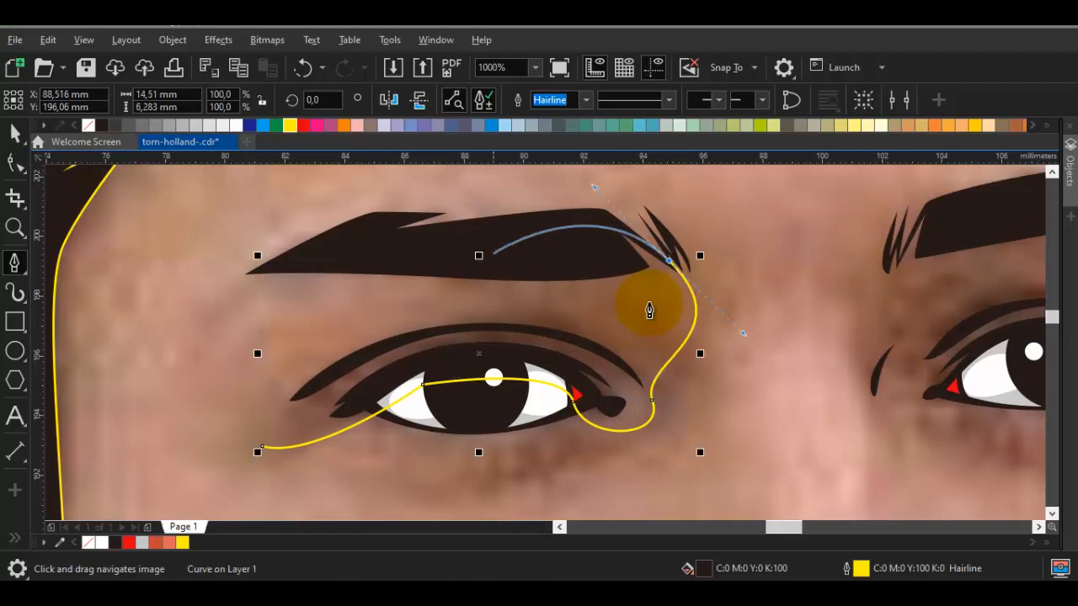
{"action": "mouse_move", "coordinate": [493, 237]}
{"action": "left_mouse_down"}
{"action": "mouse_move", "coordinate": [474, 256]}
{"action": "mouse_move", "coordinate": [469, 248]}
{"action": "left_mouse_up"}
{"action": "left_click_drag", "start_coordinate": [455, 269], "coordinate": [540, 273]}
{"action": "left_click", "coordinate": [575, 335]}
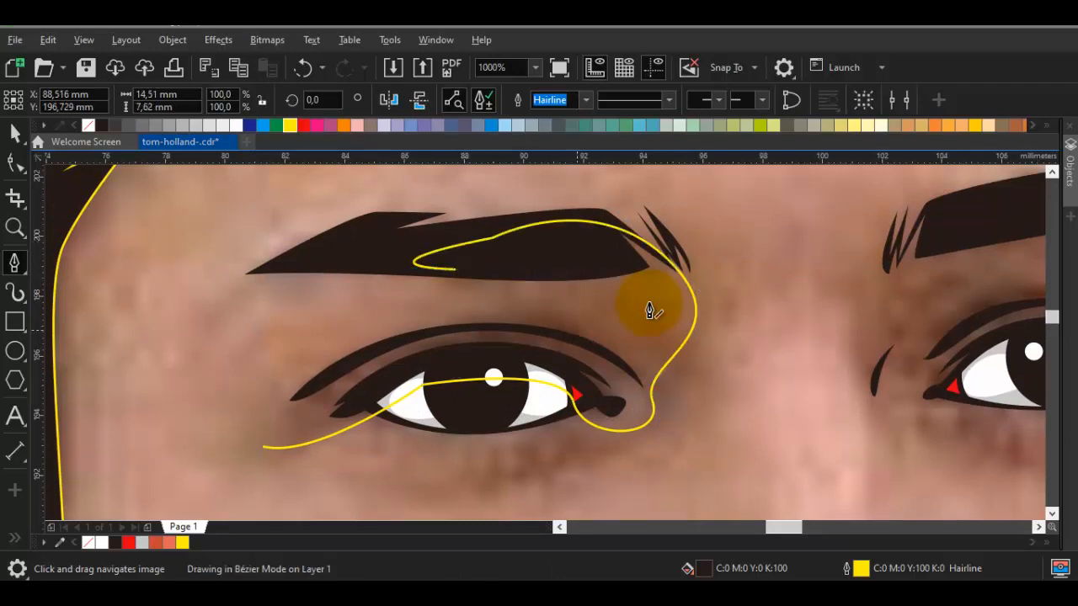
{"action": "mouse_move", "coordinate": [263, 447]}
{"action": "left_mouse_down"}
{"action": "mouse_move", "coordinate": [306, 277]}
{"action": "mouse_move", "coordinate": [326, 263]}
{"action": "left_mouse_up"}
Draw a closed crescent below the left eye's outer corner, overlapping the eye shadow, about 3.1 mm wide and 2.3 mm high
{"action": "left_click_drag", "start_coordinate": [385, 420], "coordinate": [419, 366]}
{"action": "scroll", "coordinate": [419, 365], "scroll_direction": "up", "scroll_amount": 1}
{"action": "left_click_drag", "start_coordinate": [526, 434], "coordinate": [355, 433]}
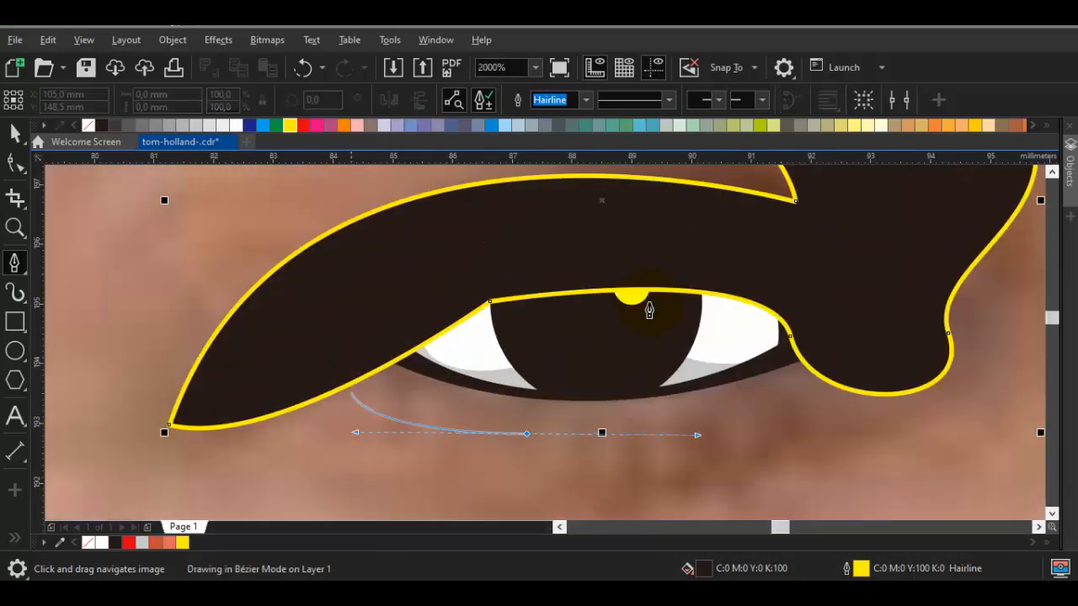
{"action": "left_click", "coordinate": [347, 310]}
{"action": "left_click", "coordinate": [424, 301]}
{"action": "left_click", "coordinate": [527, 433]}
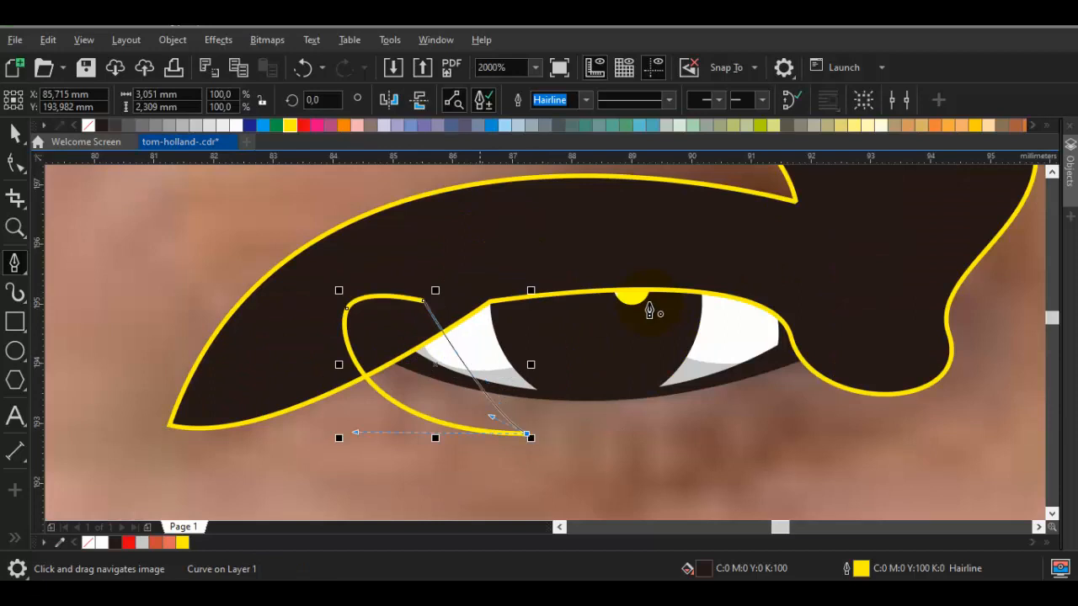
Weld the outer-corner crescent to the left eye shadow shape
{"action": "key", "text": "space"}
{"action": "left_click", "coordinate": [648, 303], "text": "shift"}
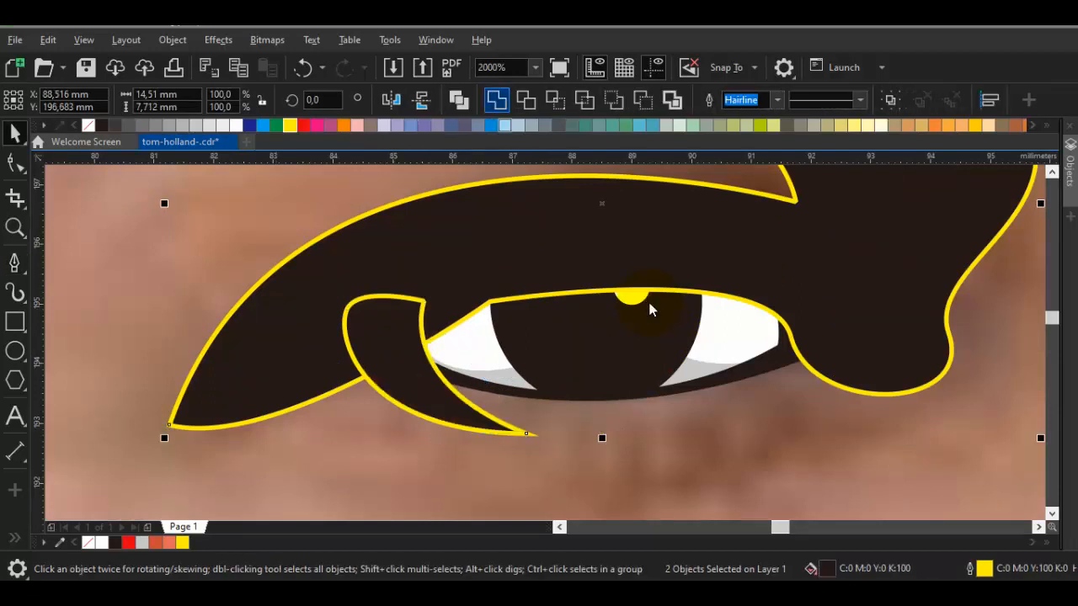
{"action": "left_click", "coordinate": [497, 100]}
Draw a second closed crescent under the left eye's inner corner, overlapping the shadow, about 3.7 mm wide and 3.3 mm high
{"action": "key", "text": "space"}
{"action": "scroll", "coordinate": [649, 310], "scroll_direction": "down", "scroll_amount": 3}
{"action": "scroll", "coordinate": [646, 308], "scroll_direction": "up", "scroll_amount": 3}
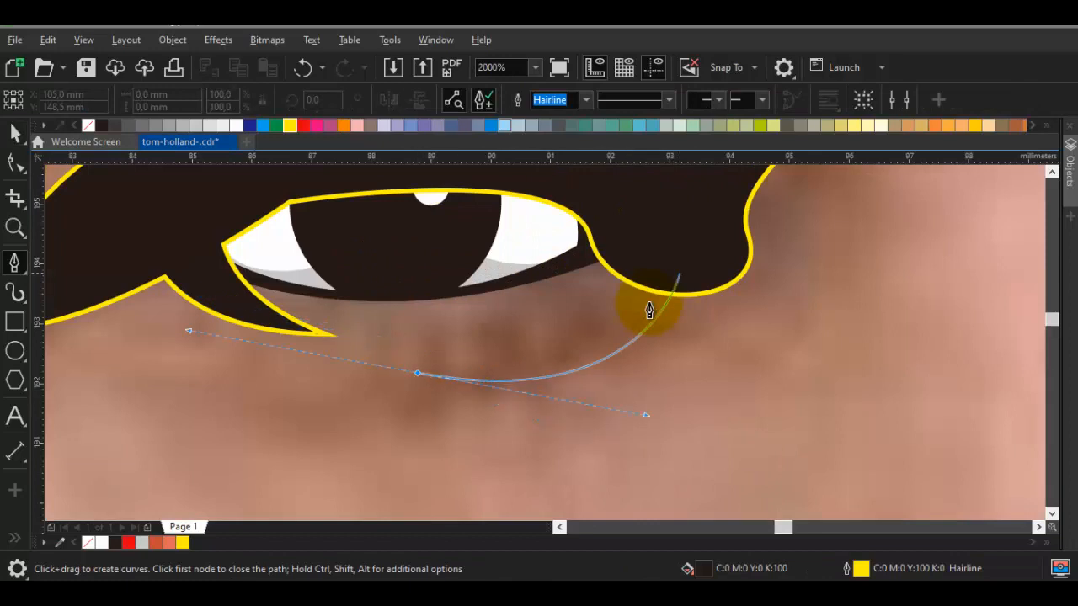
{"action": "left_click_drag", "start_coordinate": [638, 245], "coordinate": [638, 178]}
{"action": "left_click_drag", "start_coordinate": [588, 223], "coordinate": [628, 263]}
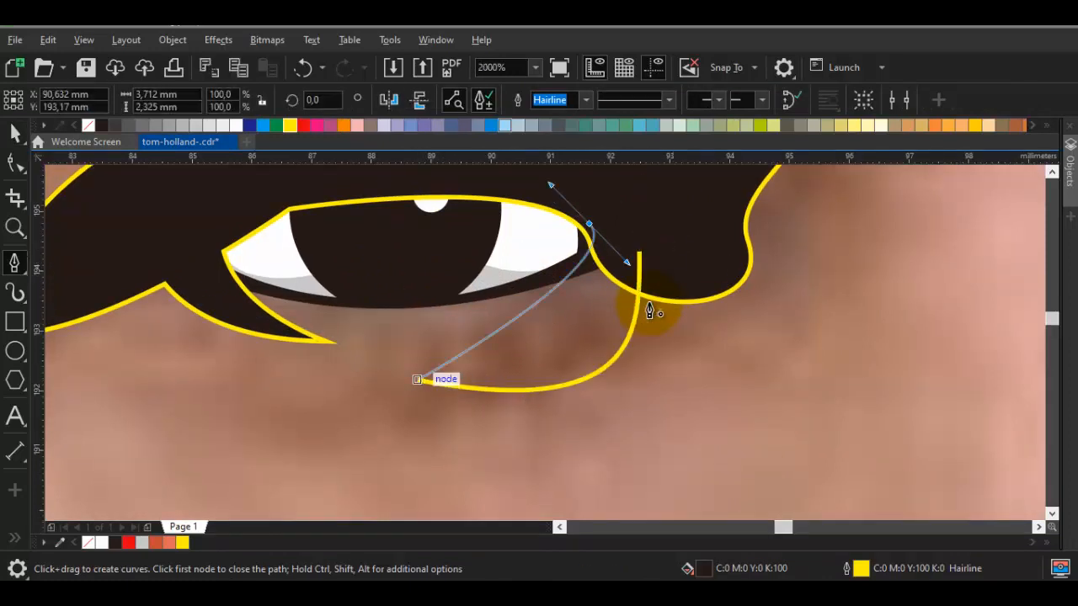
{"action": "left_click_drag", "start_coordinate": [416, 380], "coordinate": [528, 368]}
Weld the inner-corner crescent to the left eye shadow shape
{"action": "key", "text": "space"}
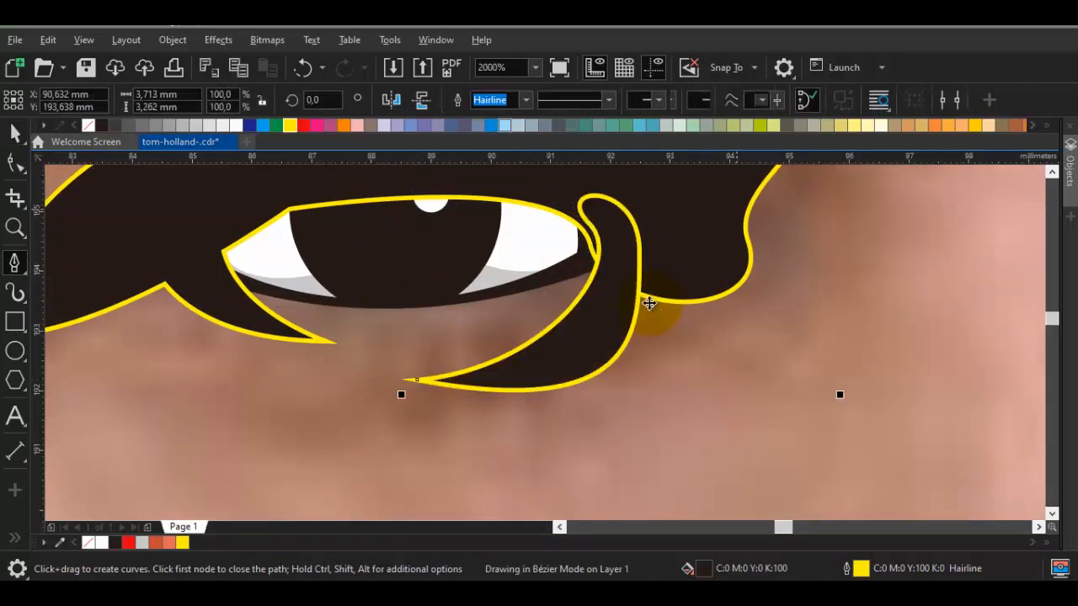
{"action": "key", "text": "ctrl+w"}
{"action": "key", "text": "Escape"}
Trace the nose shadow's outer edge around the left wing, in waves beneath the nostrils, and up around the right wing
{"action": "scroll", "coordinate": [649, 304], "scroll_direction": "down", "scroll_amount": 2}
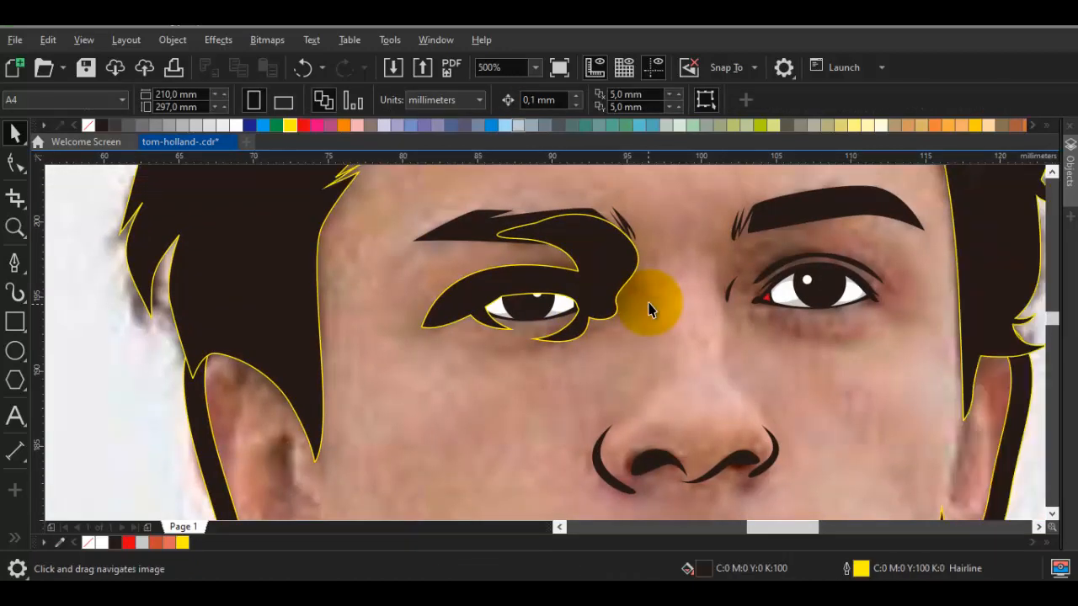
{"action": "left_click_drag", "start_coordinate": [628, 425], "coordinate": [672, 330]}
{"action": "scroll", "coordinate": [672, 330], "scroll_direction": "up", "scroll_amount": 1}
{"action": "key", "text": "space"}
{"action": "left_click", "coordinate": [566, 427]}
{"action": "left_click_drag", "start_coordinate": [672, 293], "coordinate": [730, 317]}
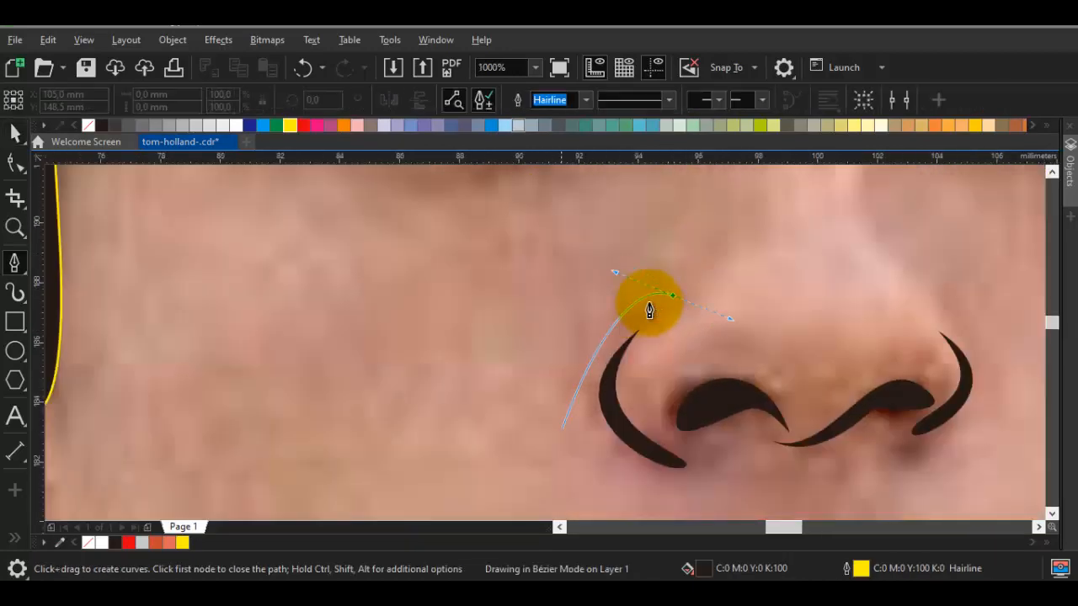
{"action": "left_click_drag", "start_coordinate": [617, 312], "coordinate": [643, 200]}
{"action": "left_click_drag", "start_coordinate": [648, 302], "coordinate": [649, 311]}
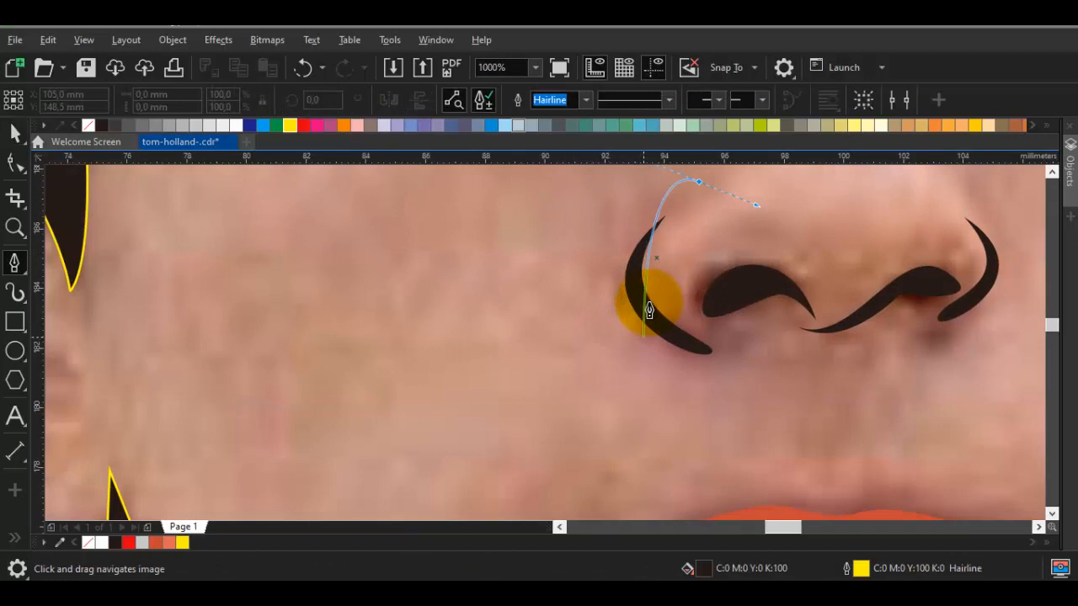
{"action": "left_click_drag", "start_coordinate": [693, 391], "coordinate": [698, 387]}
{"action": "left_click_drag", "start_coordinate": [756, 328], "coordinate": [782, 295]}
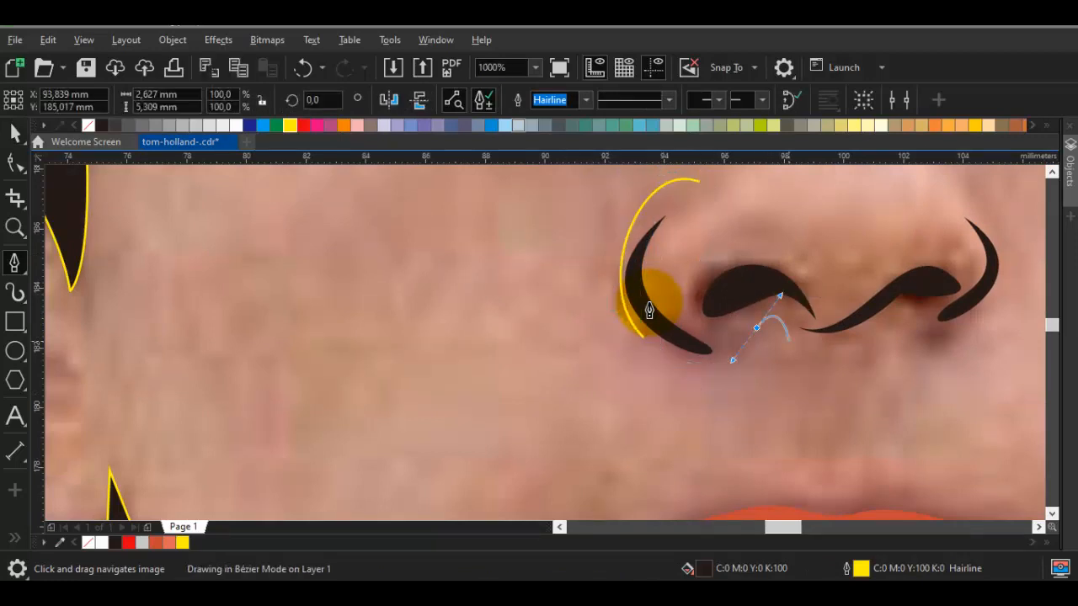
{"action": "left_click_drag", "start_coordinate": [794, 340], "coordinate": [520, 348]}
{"action": "left_click_drag", "start_coordinate": [589, 347], "coordinate": [643, 292]}
{"action": "mouse_move", "coordinate": [703, 348]}
{"action": "left_mouse_down"}
{"action": "mouse_move", "coordinate": [587, 358]}
{"action": "mouse_move", "coordinate": [665, 248]}
{"action": "left_mouse_up"}
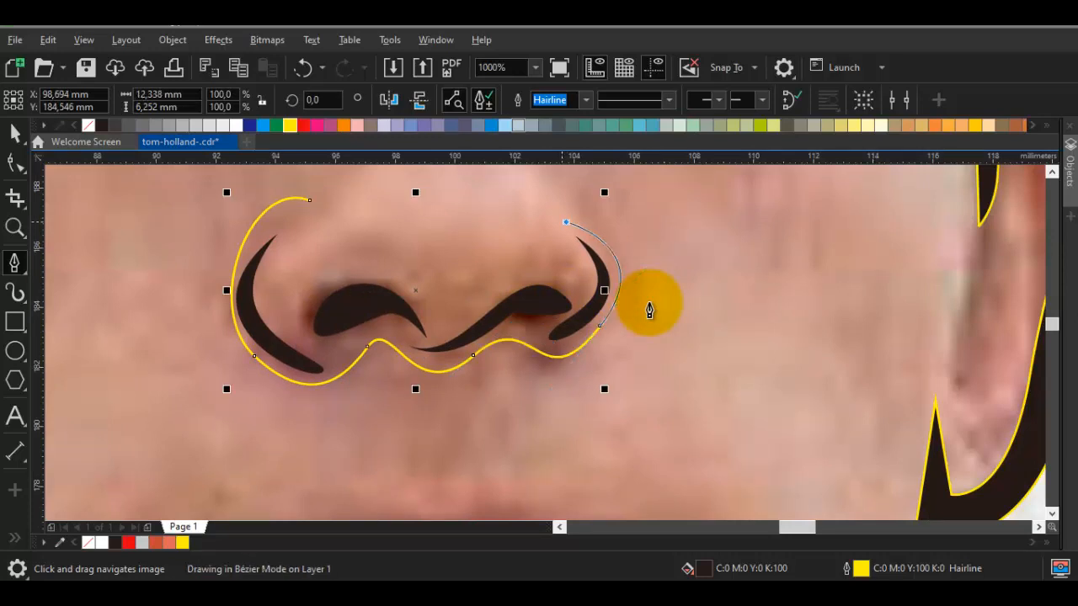
Close the nose shadow with a return curve inside the right wing, above both nostrils and inside the left wing, about 13 by 6.3 mm overall
{"action": "left_click_drag", "start_coordinate": [566, 223], "coordinate": [583, 320]}
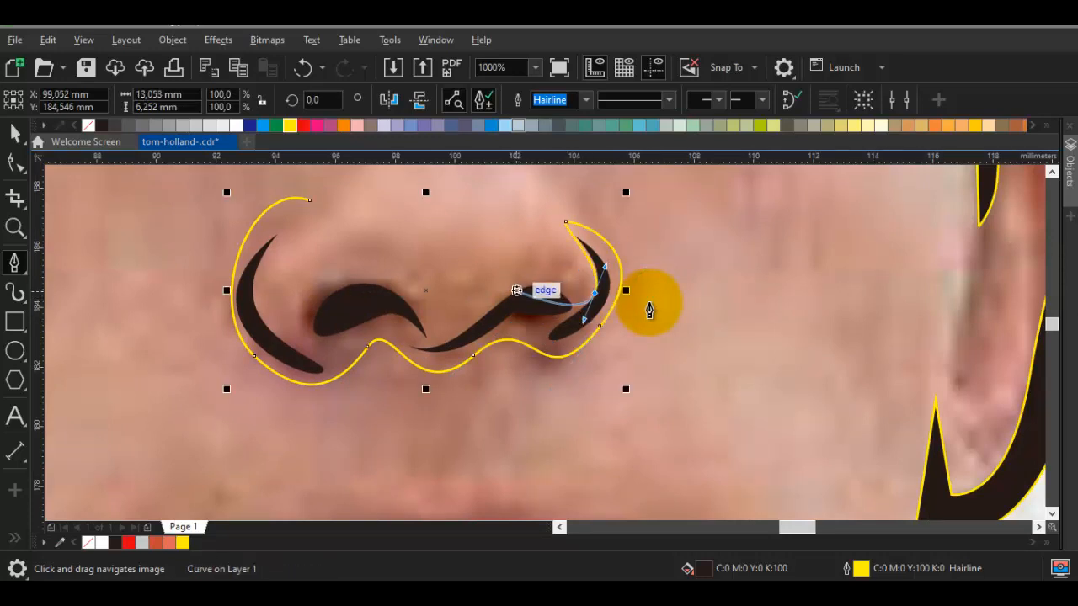
{"action": "left_click_drag", "start_coordinate": [413, 311], "coordinate": [382, 258]}
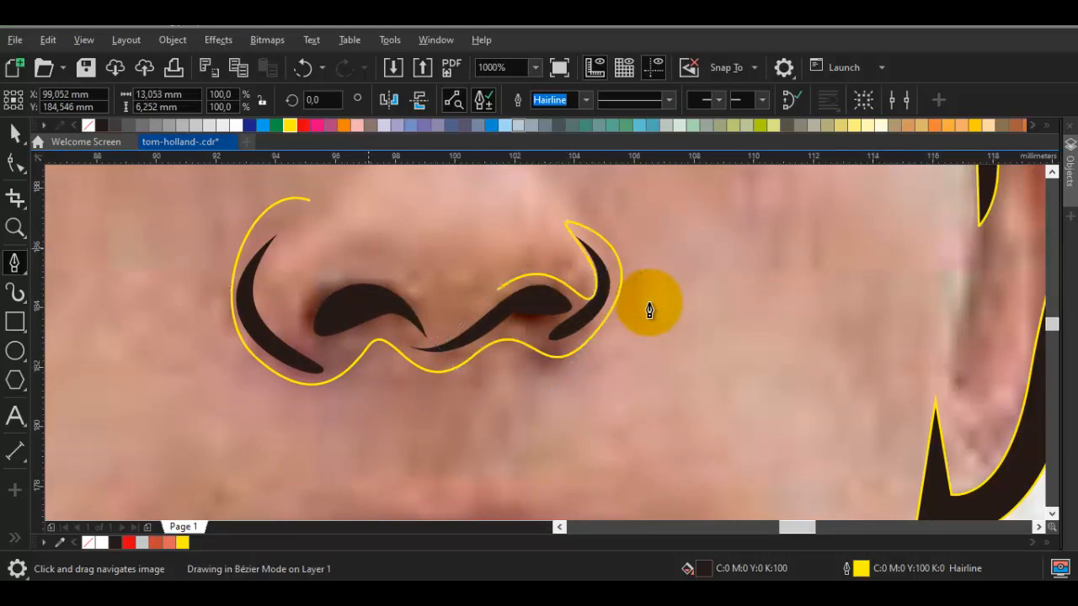
{"action": "left_click_drag", "start_coordinate": [297, 326], "coordinate": [269, 385]}
{"action": "key", "text": "space"}
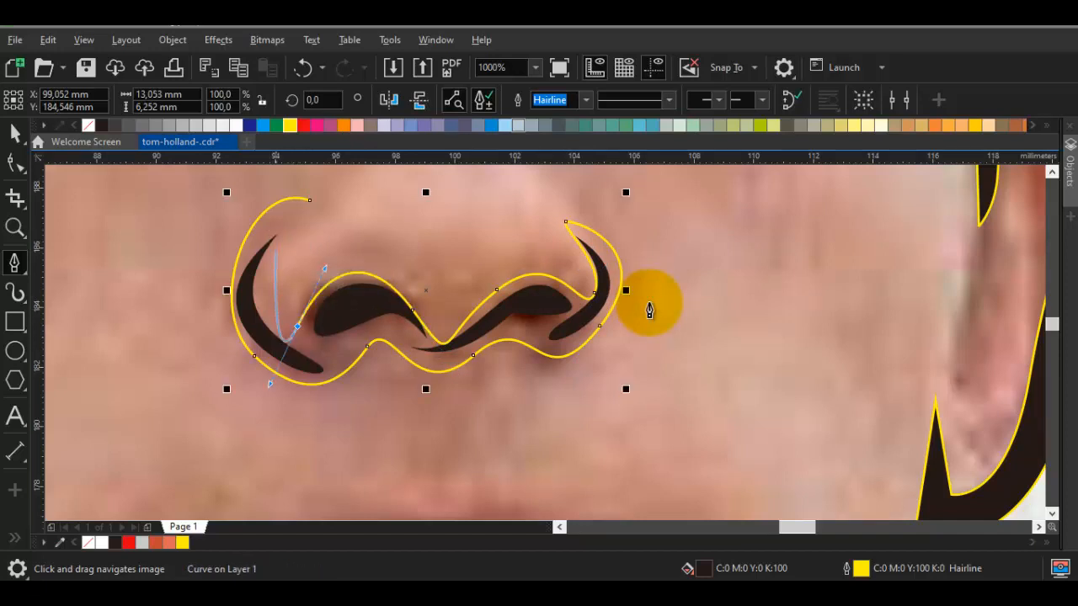
{"action": "left_click_drag", "start_coordinate": [274, 252], "coordinate": [311, 230]}
{"action": "left_click", "coordinate": [310, 201]}
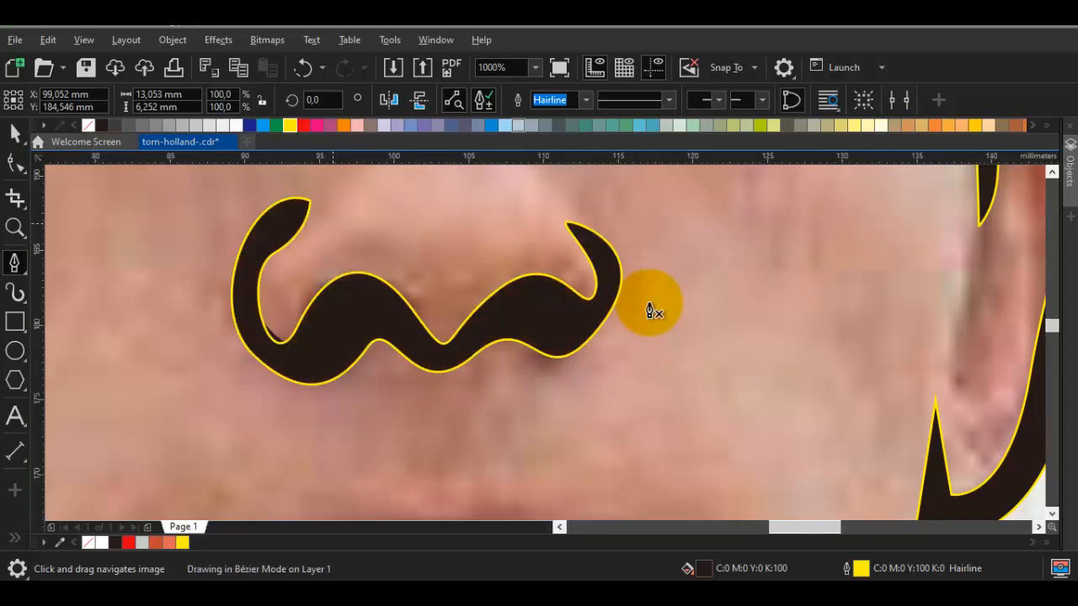
Lower the nose shadow's upper-left tip node and merge the nose shadow with the left eye shadow into one curve
{"action": "scroll", "coordinate": [334, 222], "scroll_direction": "down", "scroll_amount": 1}
{"action": "scroll", "coordinate": [315, 210], "scroll_direction": "up", "scroll_amount": 1}
{"action": "key", "text": "space"}
{"action": "left_click", "coordinate": [315, 211]}
{"action": "key", "text": "F10"}
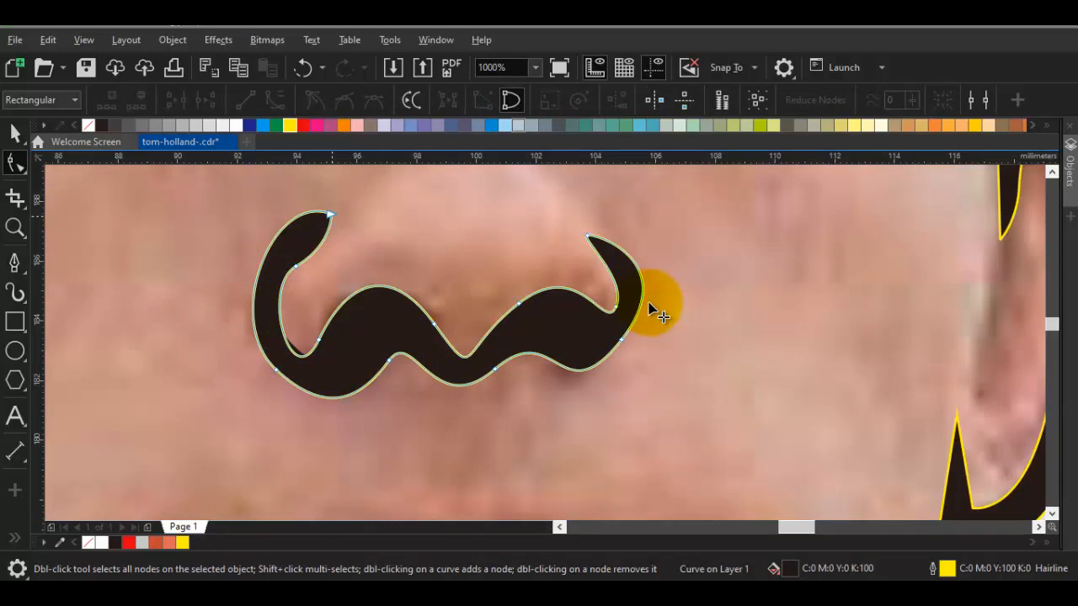
{"action": "mouse_move", "coordinate": [330, 214]}
{"action": "left_mouse_down"}
{"action": "mouse_move", "coordinate": [322, 240]}
{"action": "mouse_move", "coordinate": [324, 229]}
{"action": "left_mouse_up"}
{"action": "scroll", "coordinate": [320, 247], "scroll_direction": "down", "scroll_amount": 1}
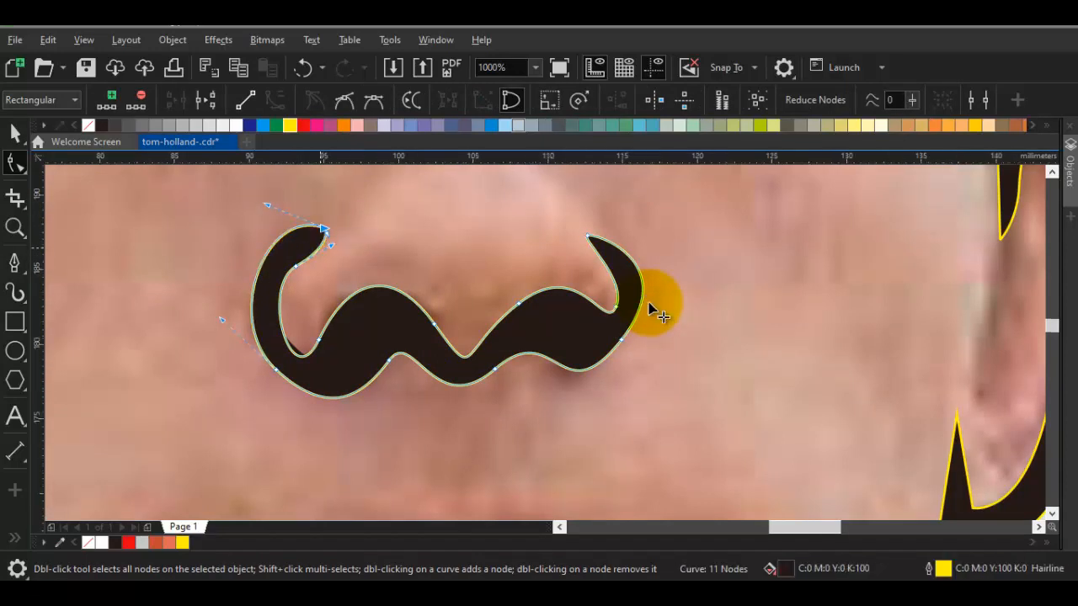
{"action": "scroll", "coordinate": [661, 316], "scroll_direction": "down", "scroll_amount": 2}
{"action": "key", "text": "space"}
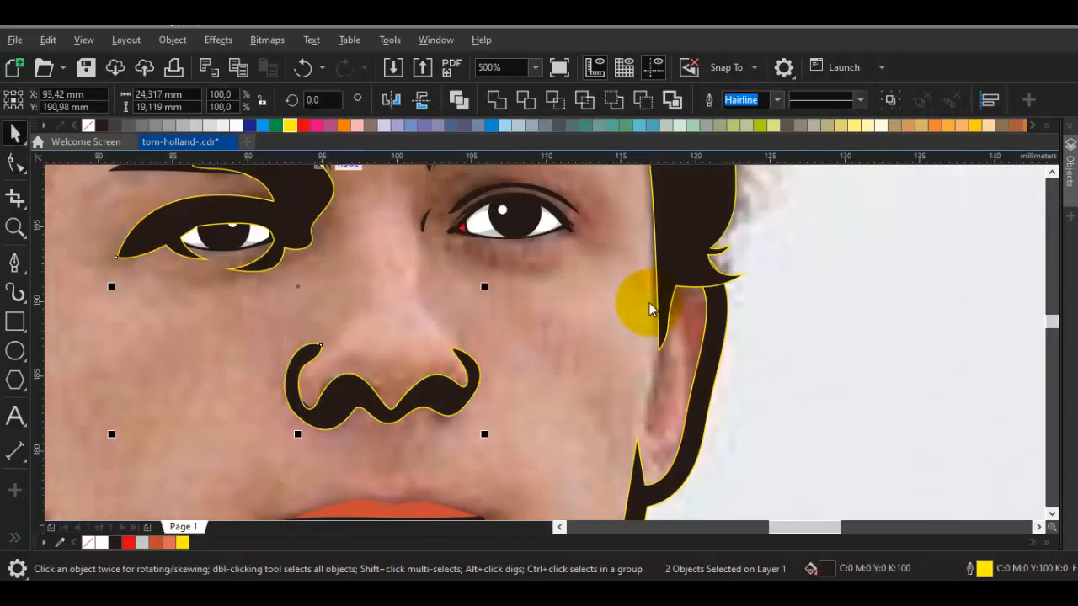
{"action": "key", "text": "space"}
Trace the right eye shadow's outline from beside the nose up through the eyebrow and back to the upper lid, about 10.5 by 8.6 mm
{"action": "left_click_drag", "start_coordinate": [460, 199], "coordinate": [447, 273]}
{"action": "scroll", "coordinate": [426, 308], "scroll_direction": "up", "scroll_amount": 1}
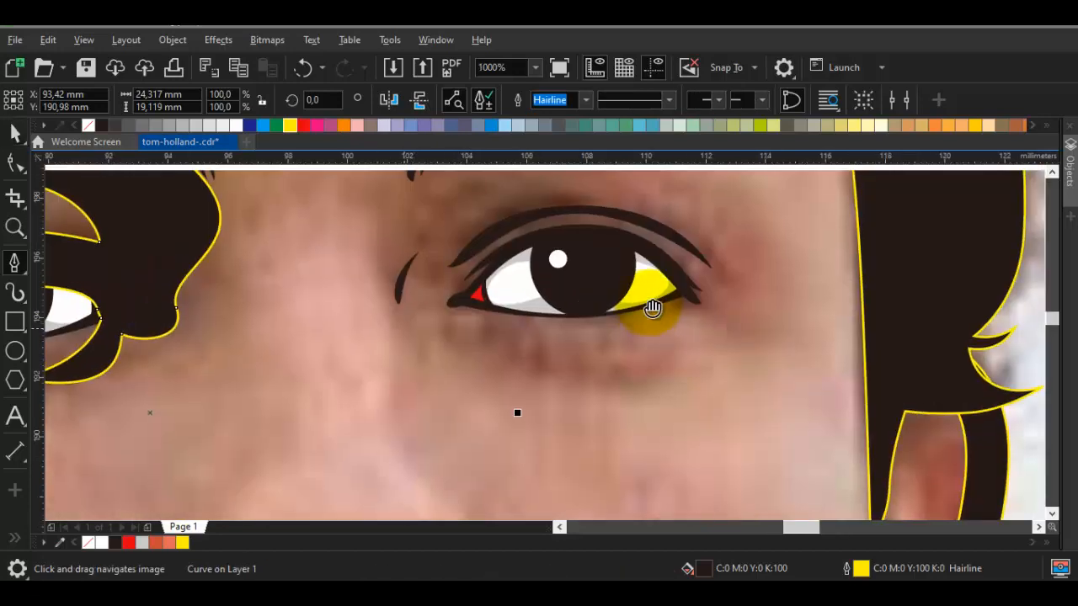
{"action": "left_click_drag", "start_coordinate": [426, 310], "coordinate": [450, 355]}
{"action": "left_click_drag", "start_coordinate": [424, 406], "coordinate": [387, 362]}
{"action": "mouse_move", "coordinate": [445, 212]}
{"action": "left_mouse_down"}
{"action": "mouse_move", "coordinate": [391, 286]}
{"action": "mouse_move", "coordinate": [410, 215]}
{"action": "left_mouse_up"}
{"action": "left_click", "coordinate": [545, 225]}
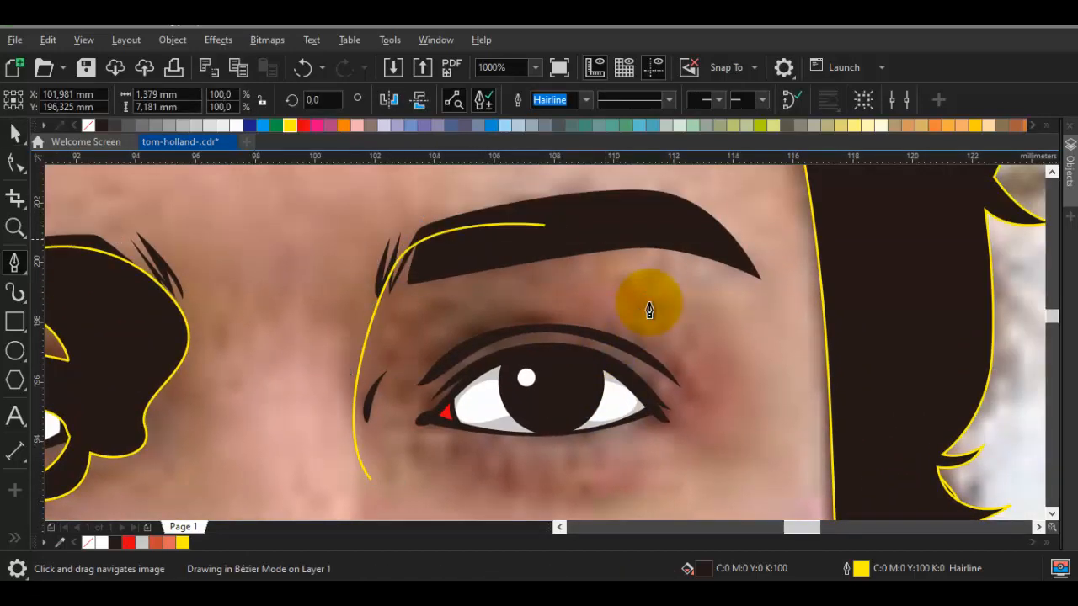
{"action": "left_click_drag", "start_coordinate": [609, 240], "coordinate": [478, 253]}
{"action": "left_click", "coordinate": [427, 352]}
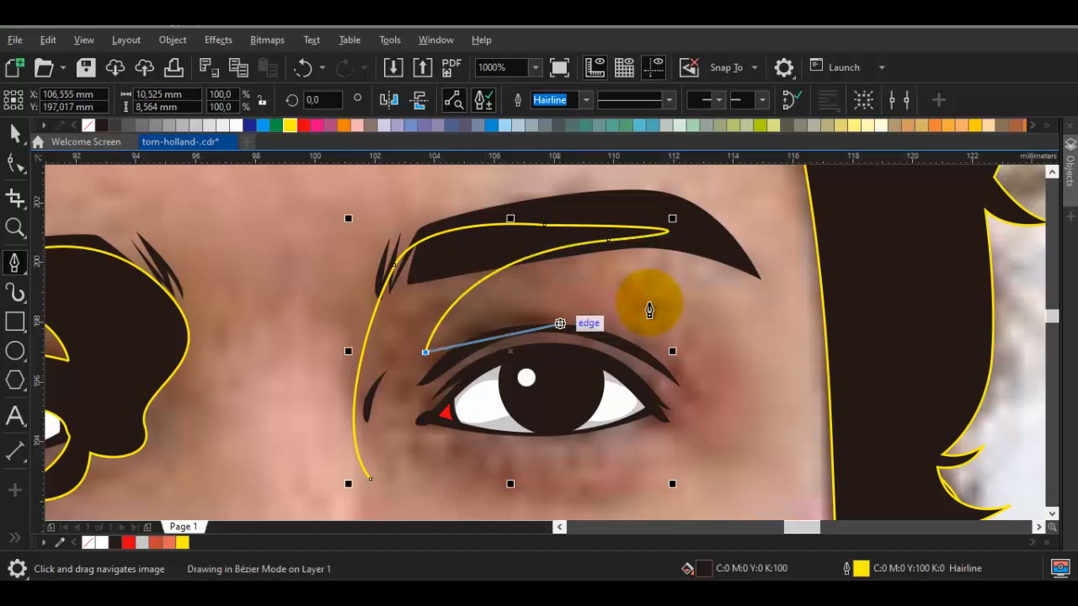
{"action": "left_click_drag", "start_coordinate": [582, 322], "coordinate": [694, 329]}
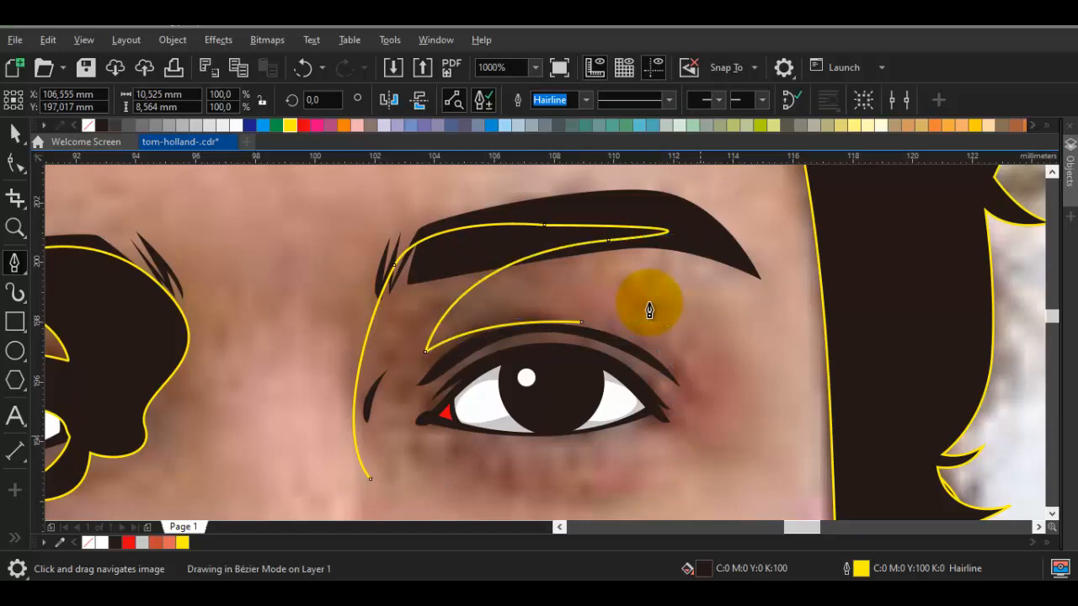
Continue the right eye shadow's outline over the lid to the outer corner, redo the last segment, and run it back across the eye
{"action": "left_click", "coordinate": [700, 435]}
{"action": "left_click_drag", "start_coordinate": [633, 449], "coordinate": [670, 378]}
{"action": "key", "text": "ctrl+z"}
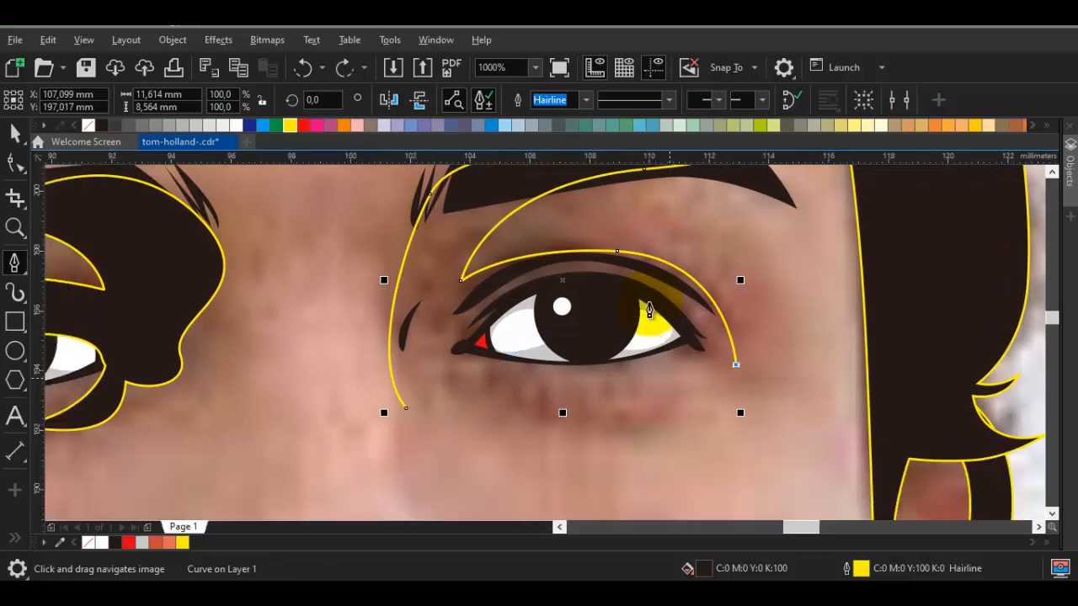
{"action": "left_click", "coordinate": [650, 311]}
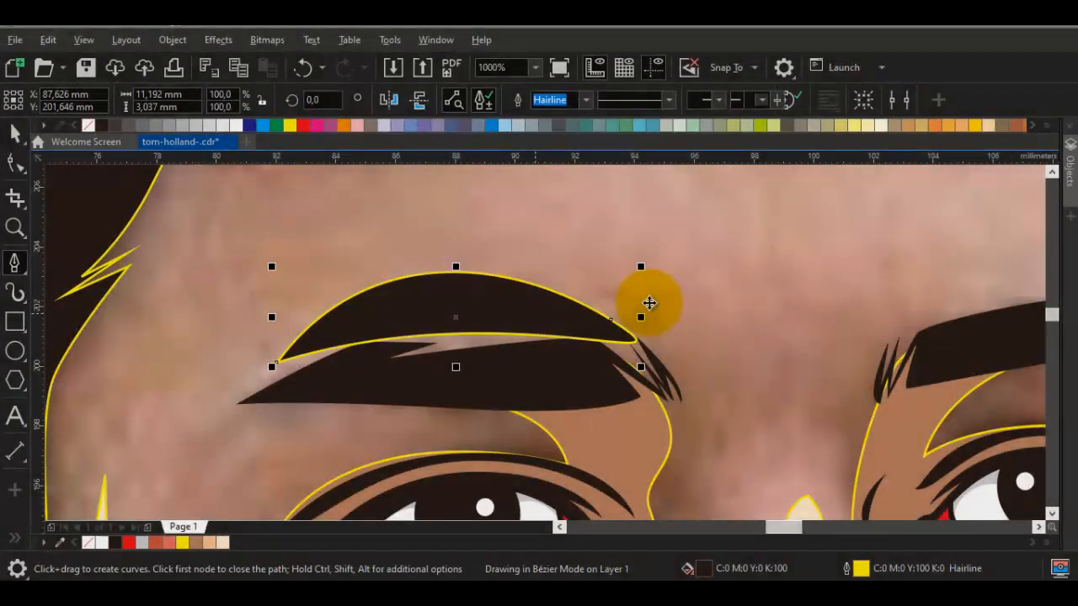
Reshape the arched shape above the left eyebrow by shifting its right-end node inward and adjusting the upper curve
{"action": "key", "text": "F10"}
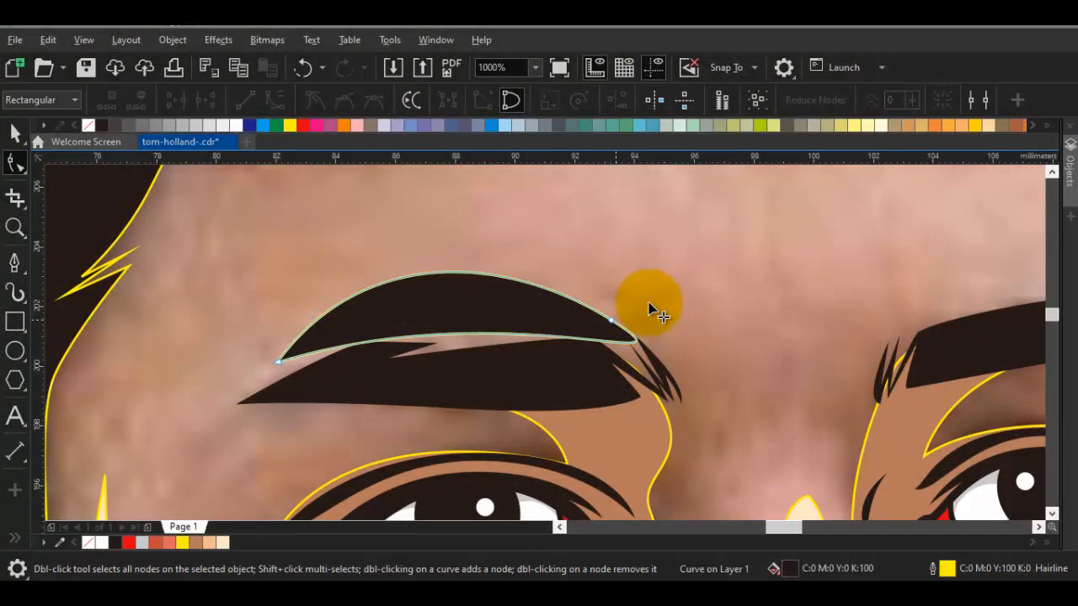
{"action": "left_click_drag", "start_coordinate": [612, 320], "coordinate": [594, 320]}
{"action": "left_click_drag", "start_coordinate": [365, 241], "coordinate": [420, 250]}
{"action": "left_click_drag", "start_coordinate": [649, 309], "coordinate": [246, 350]}
Draw a closed arched shape above the right eyebrow, about 10.6 mm wide, with a gently curved lower edge
{"action": "key", "text": "p"}
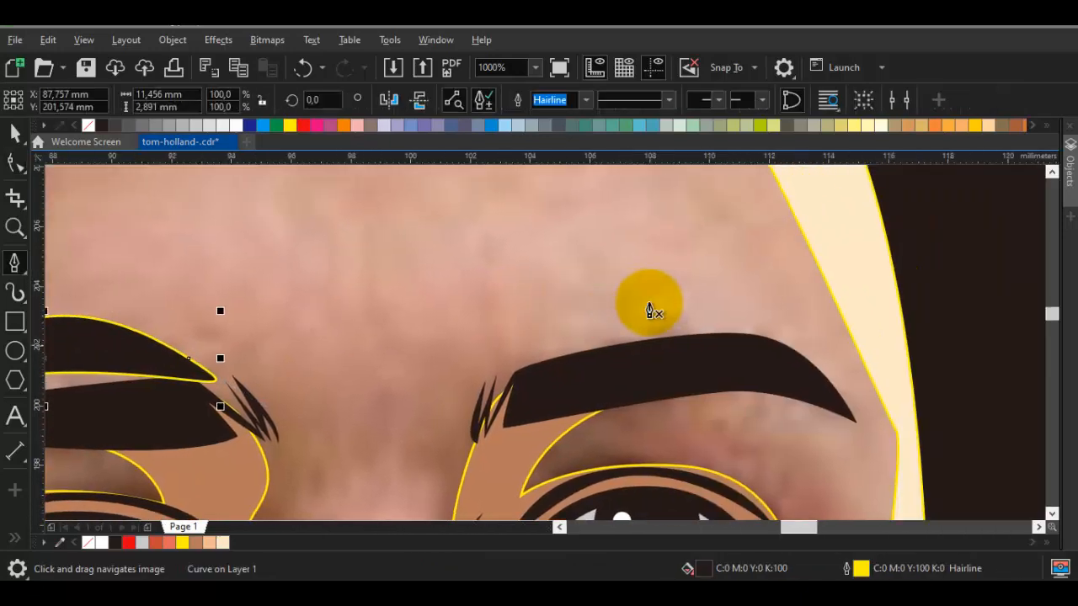
{"action": "left_click_drag", "start_coordinate": [793, 333], "coordinate": [717, 231]}
{"action": "left_click_drag", "start_coordinate": [478, 322], "coordinate": [460, 331]}
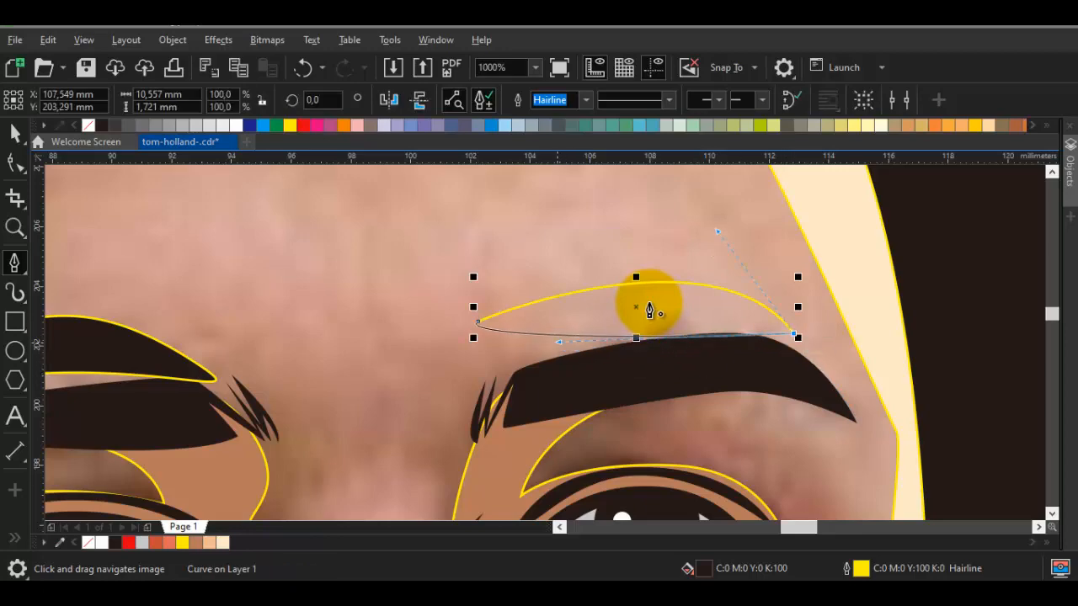
{"action": "left_click_drag", "start_coordinate": [559, 342], "coordinate": [554, 361]}
Weld the two arched shapes above the eyebrows into the cream face highlight shape
{"action": "key", "text": "space"}
{"action": "left_click", "coordinate": [135, 349], "text": "shift"}
{"action": "left_click", "coordinate": [836, 195], "text": "shift"}
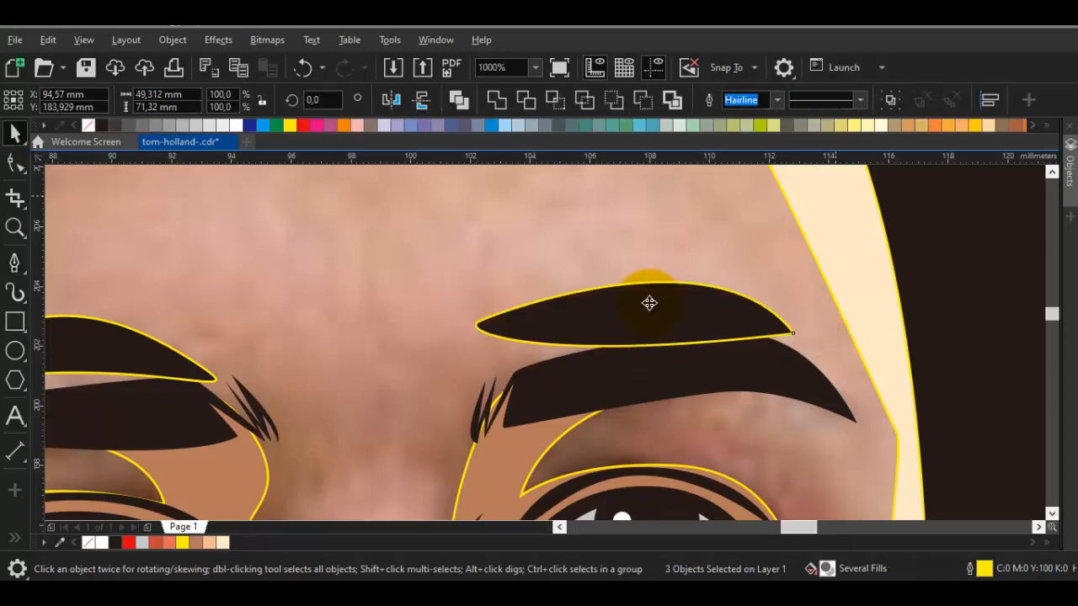
{"action": "left_click", "coordinate": [497, 99]}
{"action": "scroll", "coordinate": [670, 287], "scroll_direction": "down", "scroll_amount": 3}
{"action": "key", "text": "Escape"}
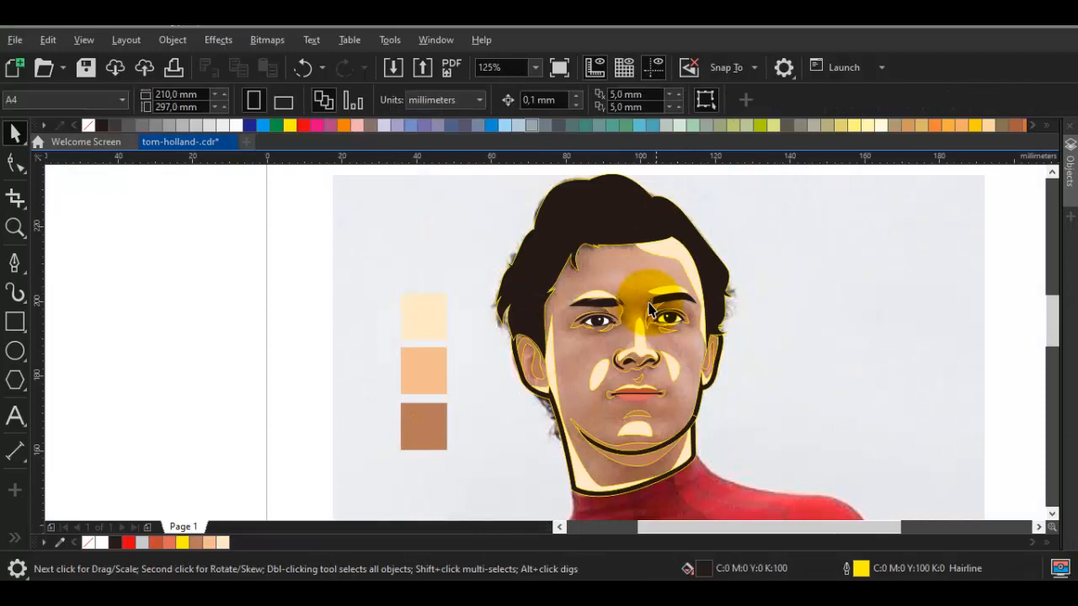
Sample the peach swatch (C3 M33 Y44 K0) with the Color Eyedropper and fill the face skin with it
{"action": "scroll", "coordinate": [650, 389], "scroll_direction": "up", "scroll_amount": 1}
{"action": "key", "text": "i"}
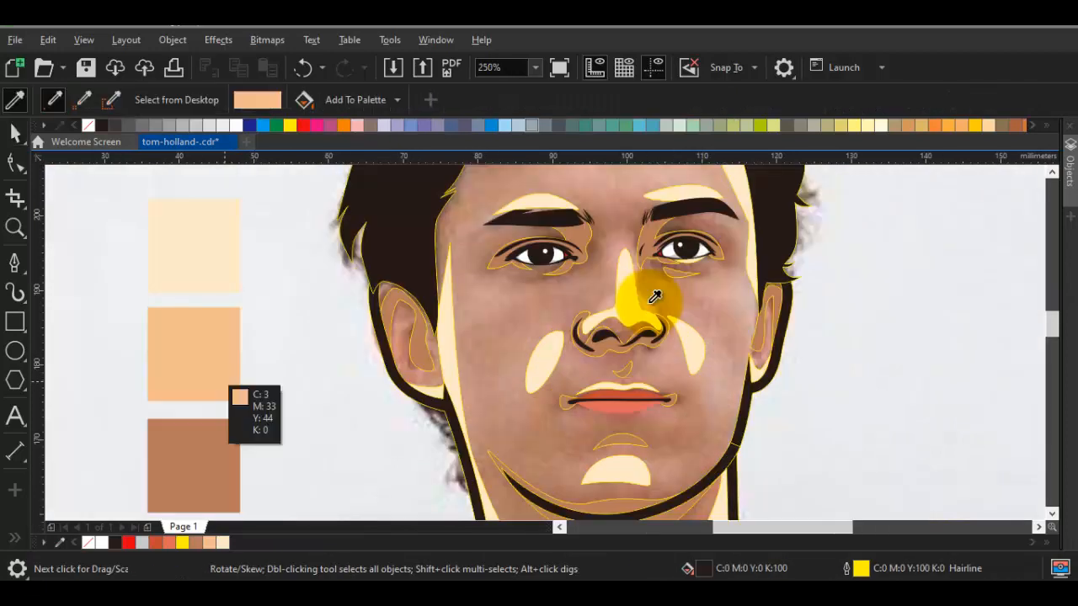
{"action": "left_click", "coordinate": [222, 376]}
{"action": "left_click", "coordinate": [648, 303]}
{"action": "key", "text": "space"}
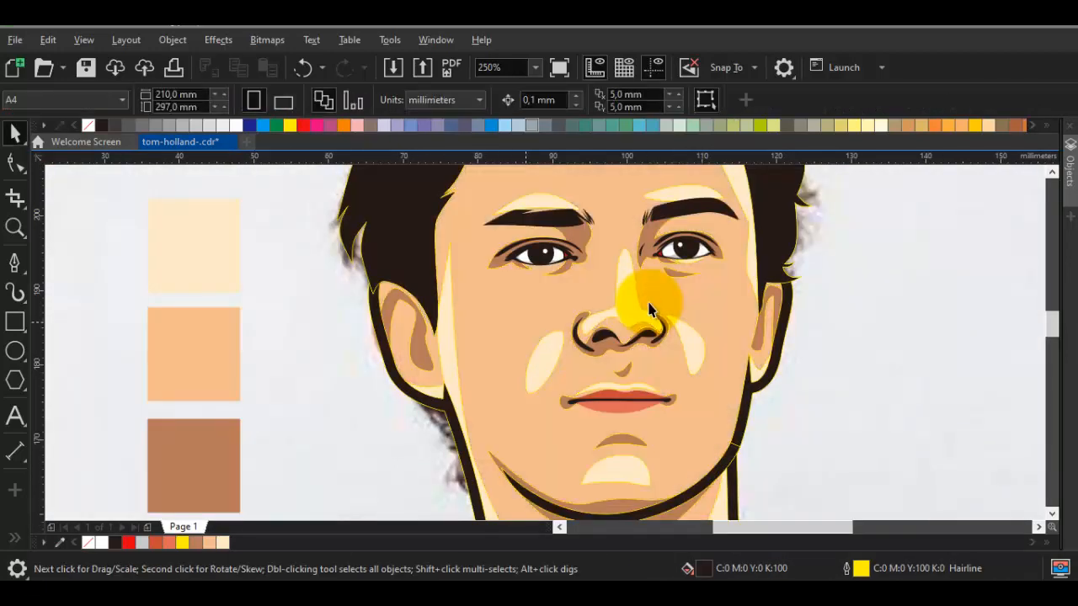
Remove the outlines from all objects in the drawing and save the document
{"action": "key", "text": "ctrl+a"}
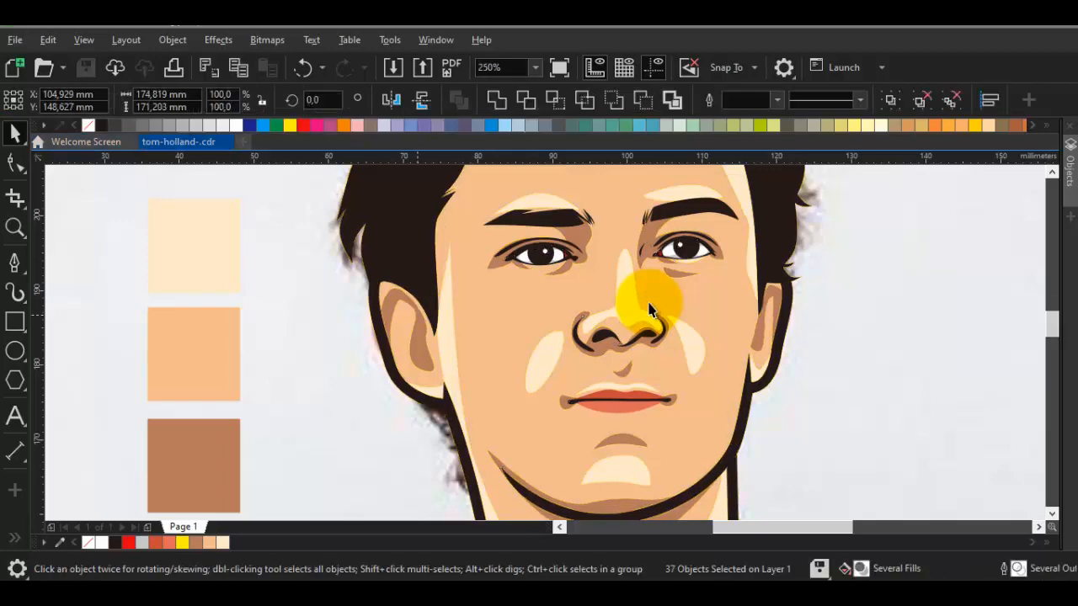
{"action": "scroll", "coordinate": [649, 303], "scroll_direction": "down", "scroll_amount": 1}
{"action": "key", "text": "Escape"}
Move the reference photo aside to compare it with the traced portrait, and undo the move
{"action": "scroll", "coordinate": [649, 303], "scroll_direction": "down", "scroll_amount": 1}
{"action": "left_click_drag", "start_coordinate": [633, 298], "coordinate": [649, 303]}
{"action": "key", "text": "ctrl+z"}
Reshape the left cheek highlight by shifting its lower end upward
{"action": "scroll", "coordinate": [650, 307], "scroll_direction": "up", "scroll_amount": 3}
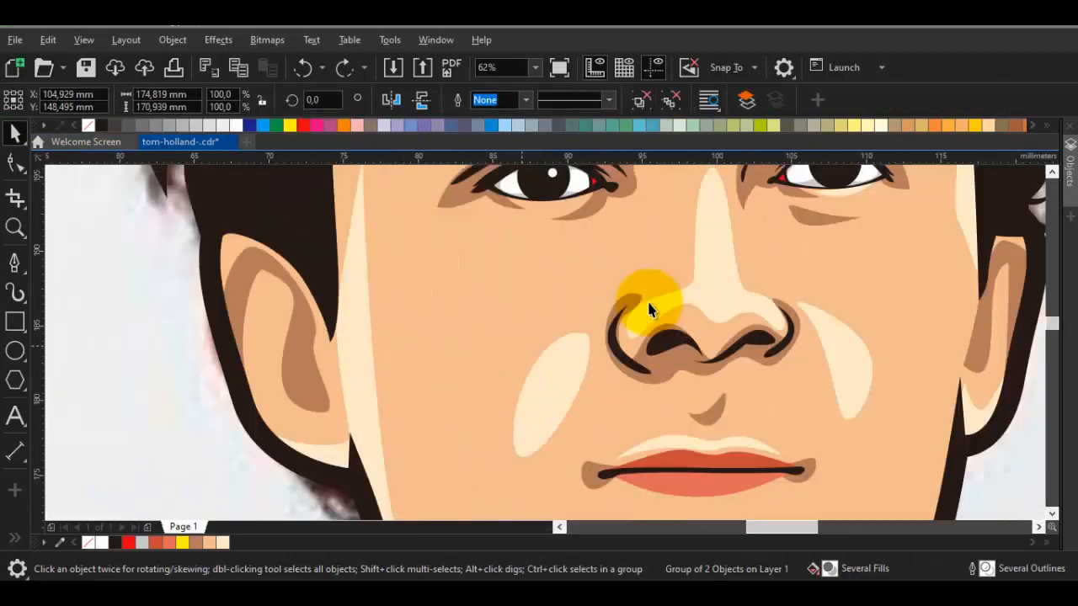
{"action": "key", "text": "F10"}
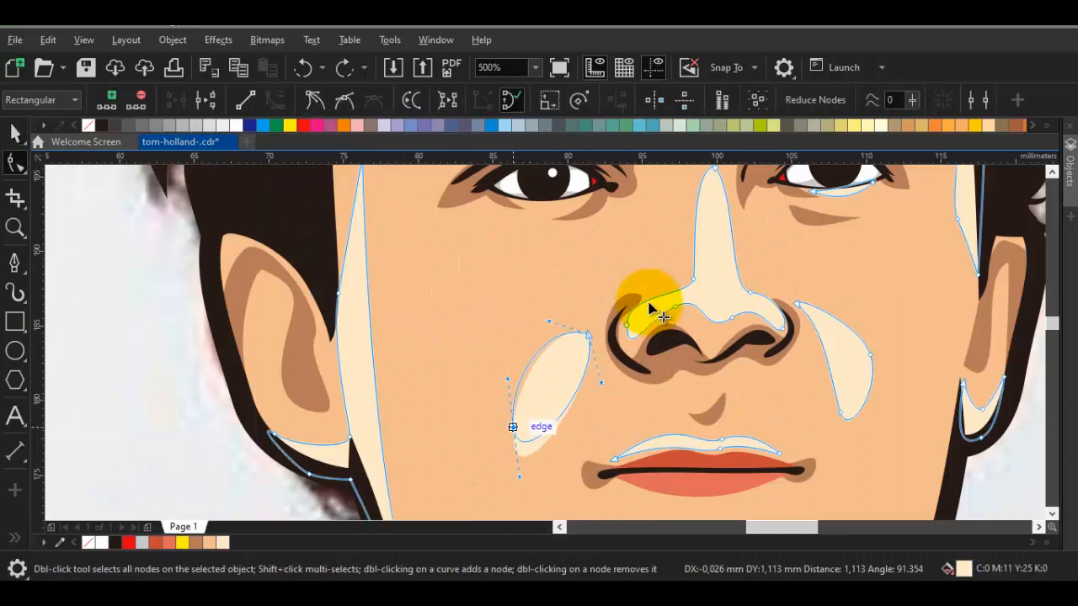
{"action": "scroll", "coordinate": [657, 311], "scroll_direction": "down", "scroll_amount": 4}
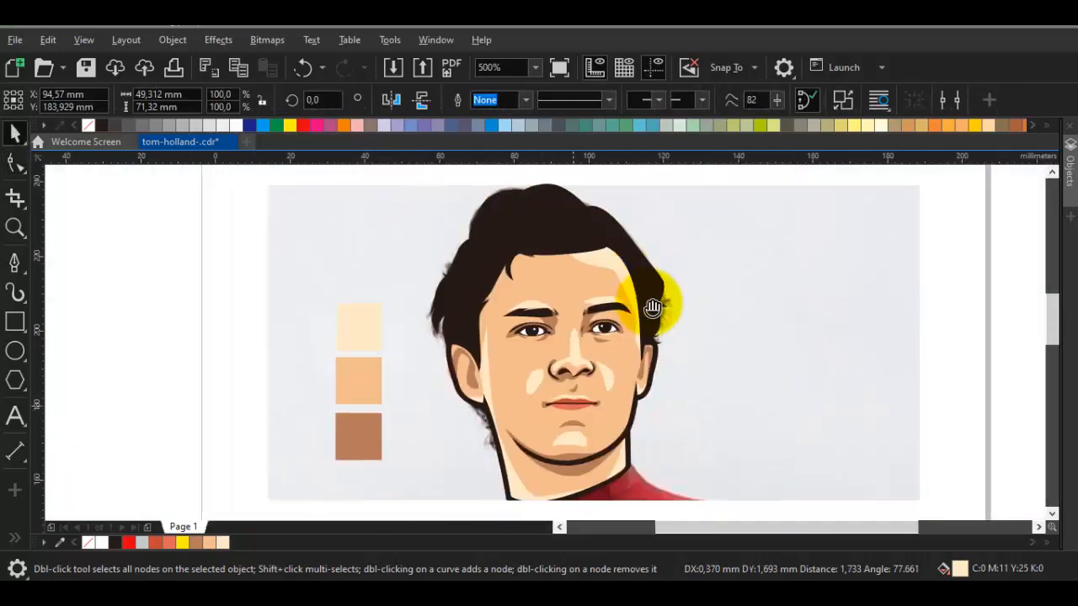
{"action": "key", "text": "space"}
Compare the traced portrait with the reference photo again and undo the photo's displacement
{"action": "scroll", "coordinate": [649, 310], "scroll_direction": "down", "scroll_amount": 1}
{"action": "key", "text": "ctrl+z"}
{"action": "key", "text": "ctrl+z"}
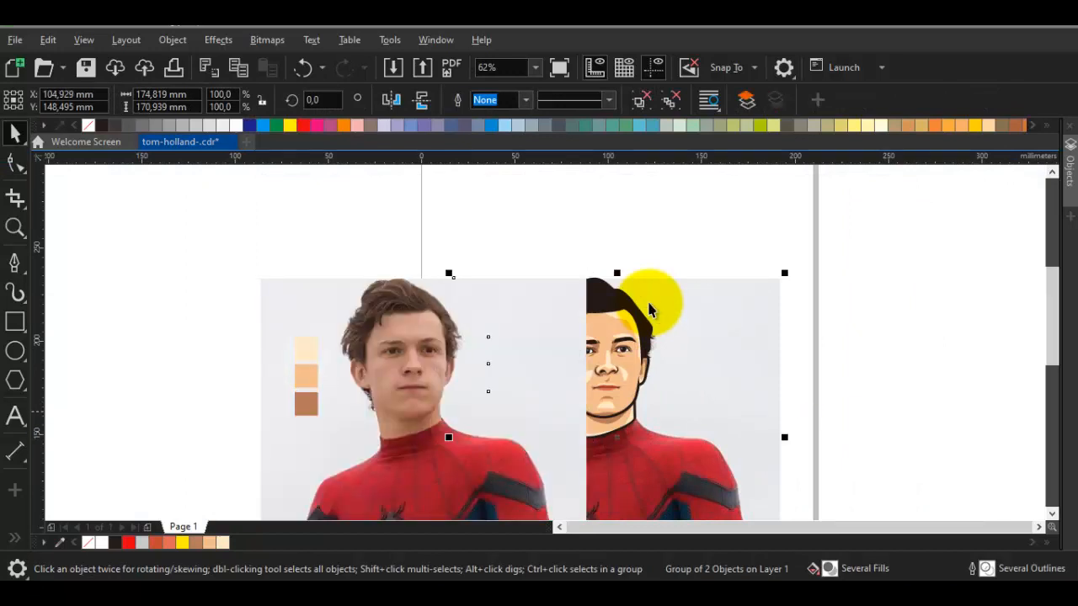
{"action": "scroll", "coordinate": [648, 310], "scroll_direction": "up", "scroll_amount": 2}
{"action": "key", "text": "ctrl+z"}
Draw a thin curved hair strand beside the forelock at the left hairline, about 1.4 by 5.3 mm
{"action": "left_click_drag", "start_coordinate": [650, 309], "coordinate": [731, 301]}
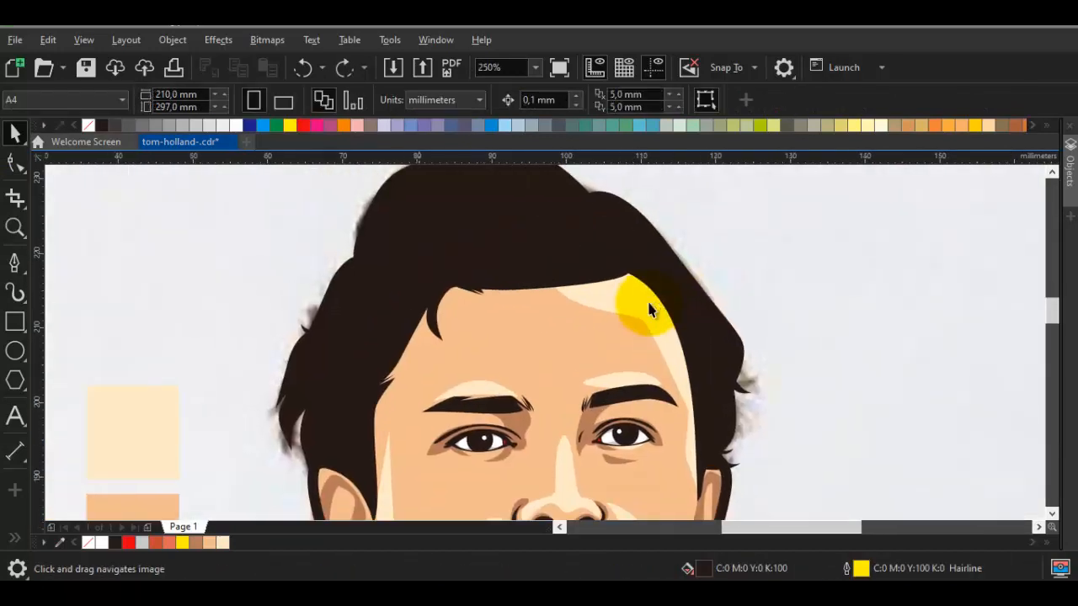
{"action": "scroll", "coordinate": [649, 310], "scroll_direction": "up", "scroll_amount": 1}
{"action": "left_click", "coordinate": [648, 310]}
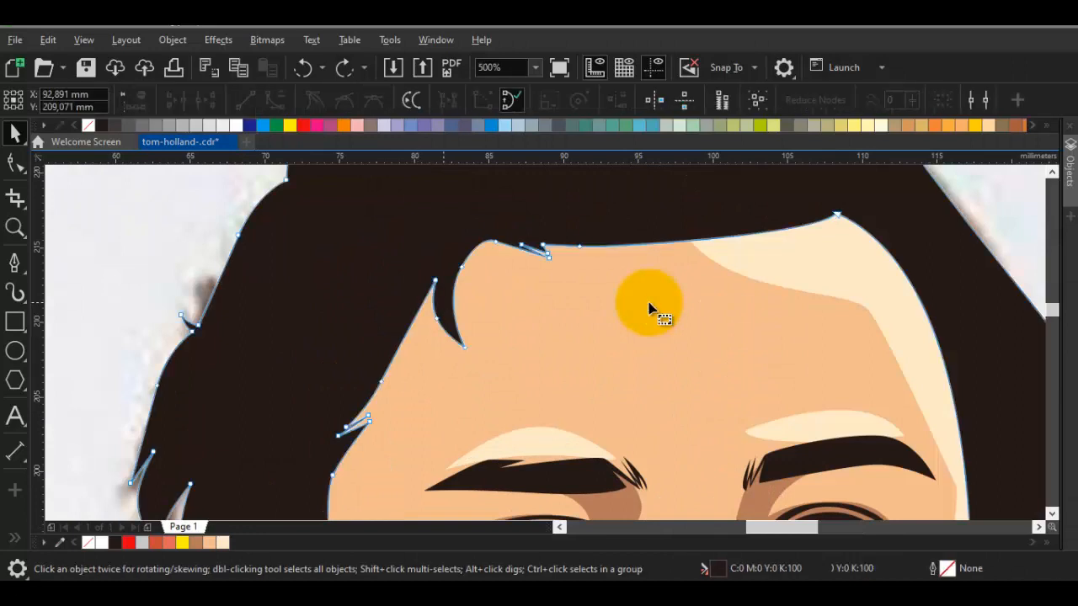
{"action": "key", "text": "F10"}
{"action": "scroll", "coordinate": [427, 319], "scroll_direction": "up", "scroll_amount": 1}
{"action": "key", "text": "F5"}
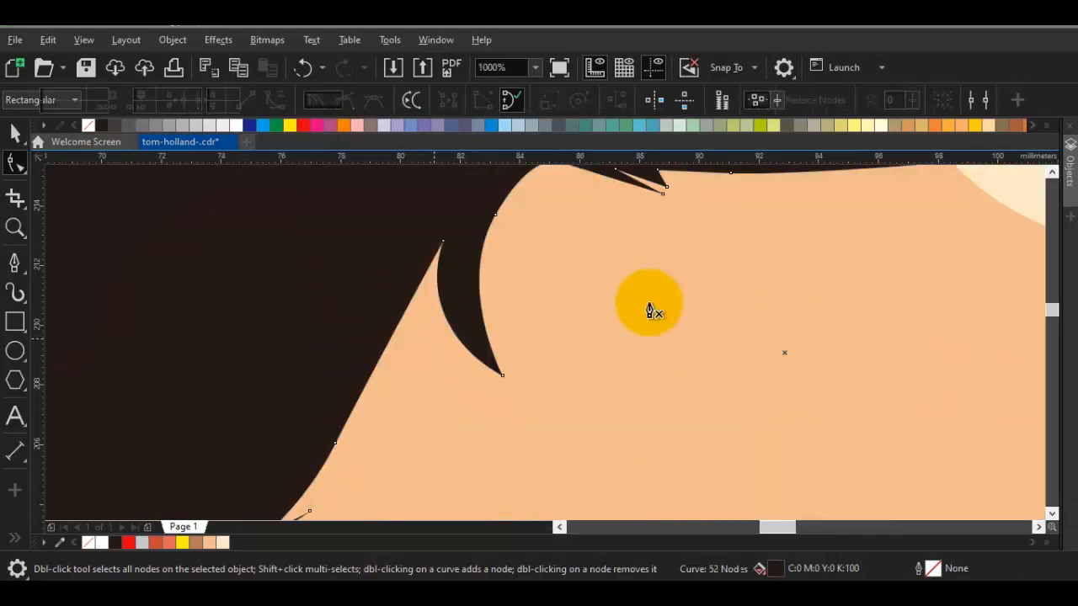
{"action": "left_click_drag", "start_coordinate": [448, 357], "coordinate": [381, 313]}
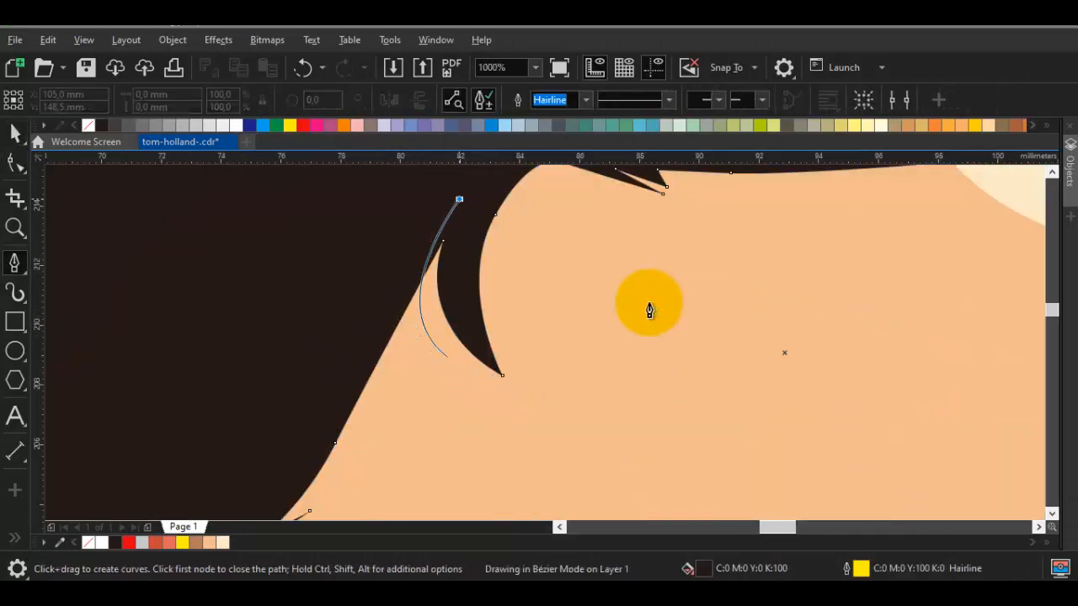
{"action": "left_click", "coordinate": [462, 233]}
{"action": "left_click_drag", "start_coordinate": [447, 357], "coordinate": [396, 311]}
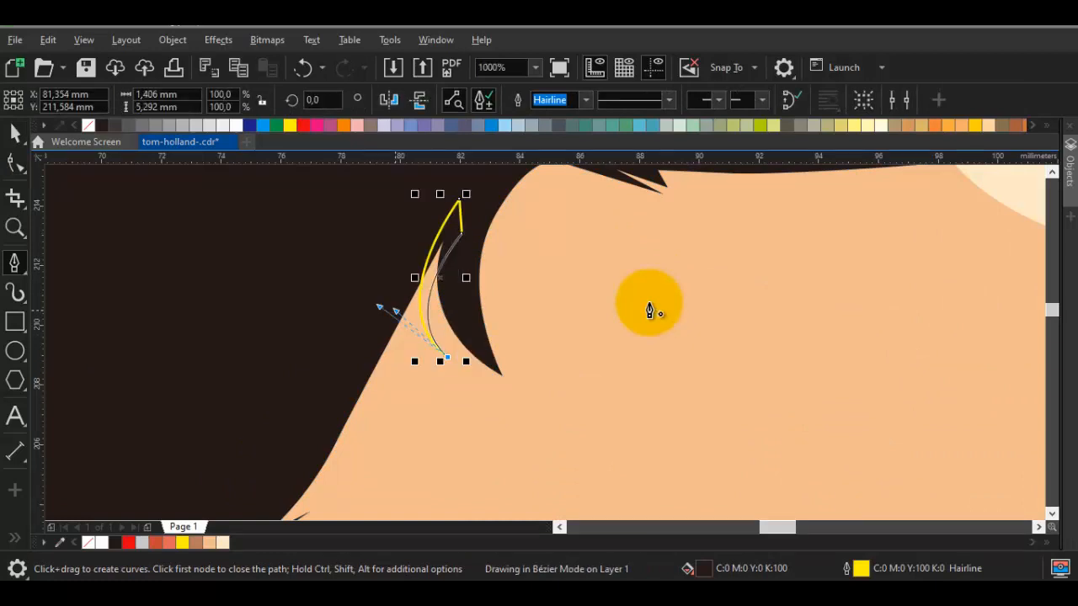
Weld the thin curved strand into the main hair shape and deselect it
{"action": "key", "text": "space"}
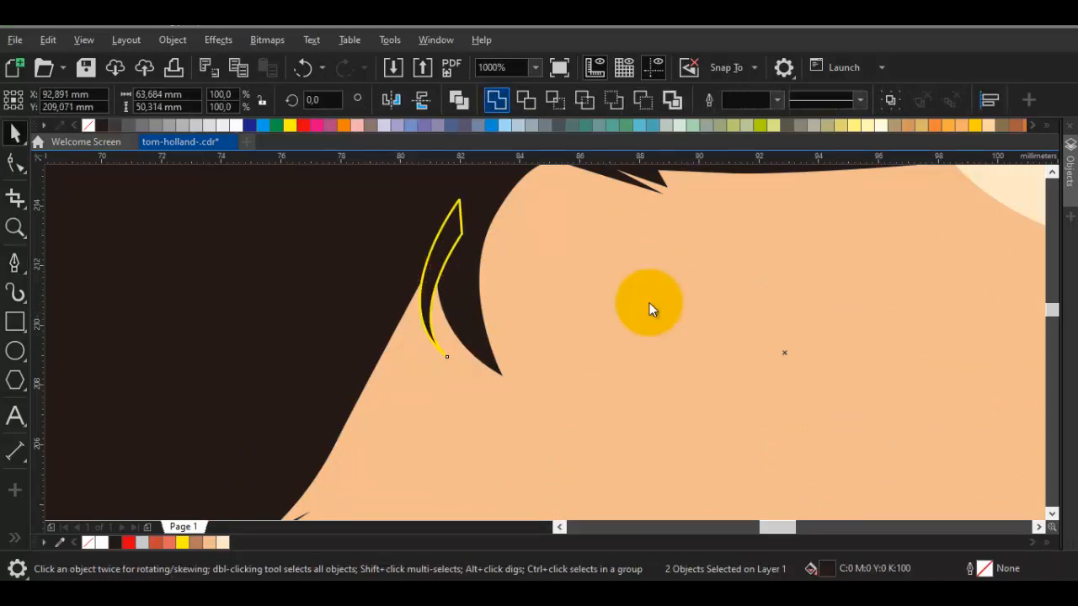
{"action": "key", "text": "Escape"}
{"action": "scroll", "coordinate": [649, 303], "scroll_direction": "down", "scroll_amount": 6}
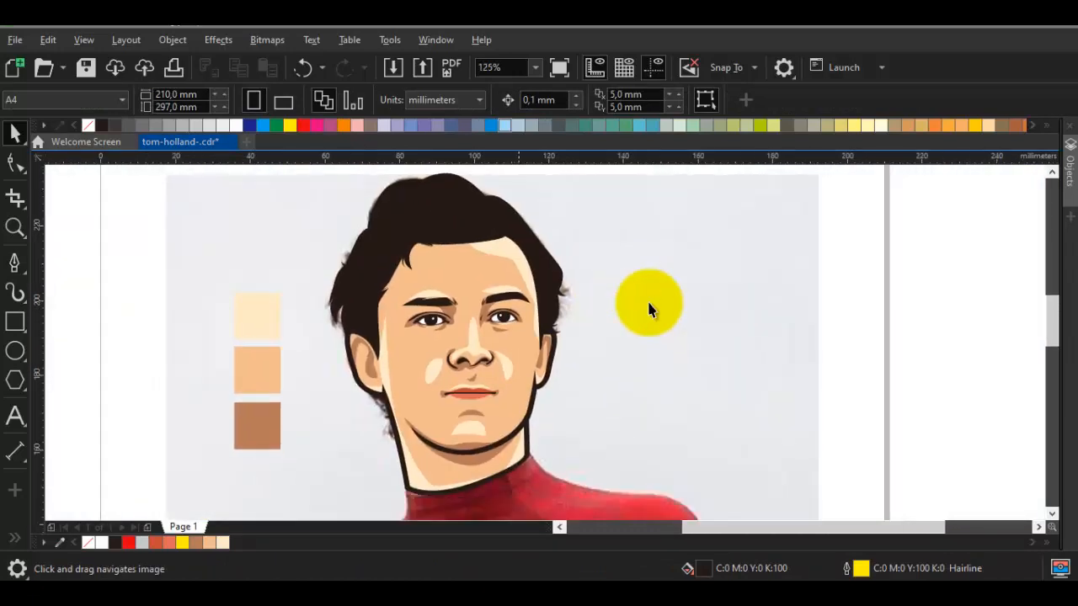
Bring the shifted reference photo over the traced face for comparison, and undo the change
{"action": "mouse_move", "coordinate": [649, 303]}
{"action": "left_mouse_down"}
{"action": "mouse_move", "coordinate": [653, 217]}
{"action": "mouse_move", "coordinate": [662, 303]}
{"action": "mouse_move", "coordinate": [649, 309]}
{"action": "left_mouse_up"}
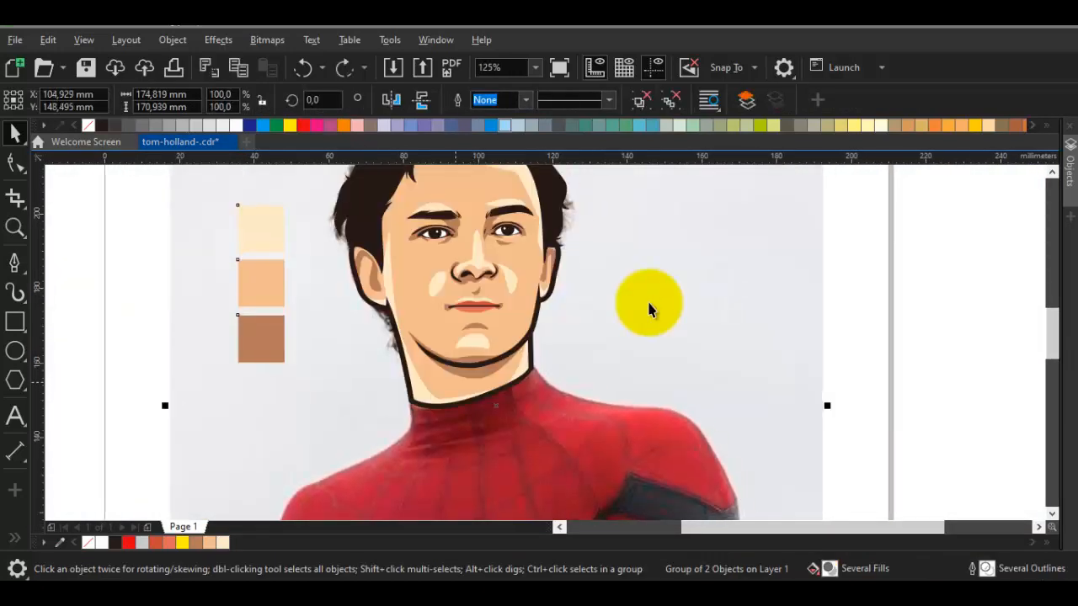
{"action": "key", "text": "ctrl+shift+z"}
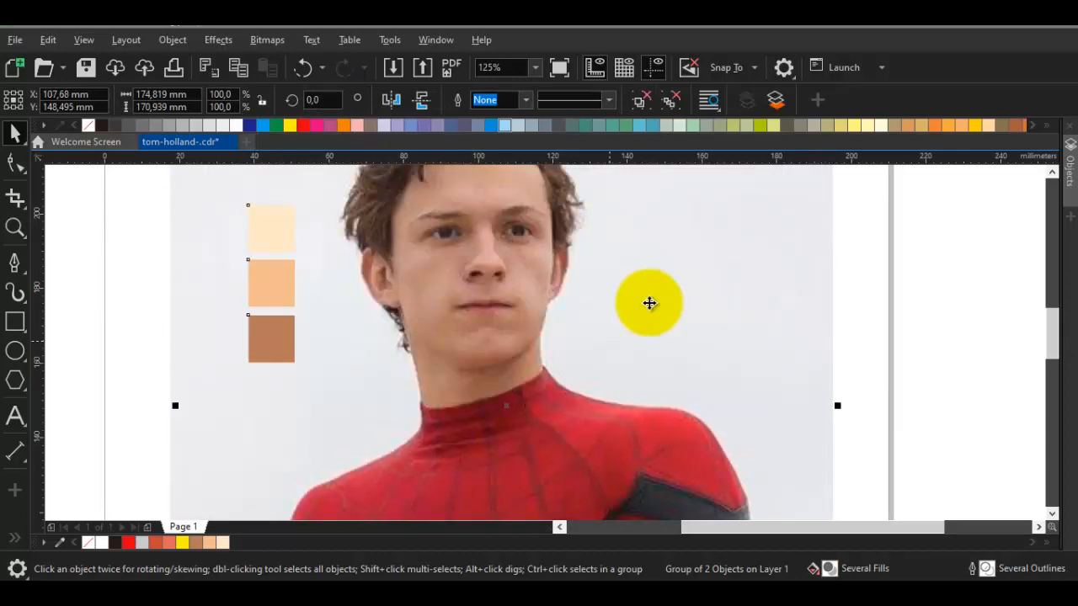
{"action": "key", "text": "ctrl+z"}
{"action": "scroll", "coordinate": [650, 303], "scroll_direction": "down", "scroll_amount": 1}
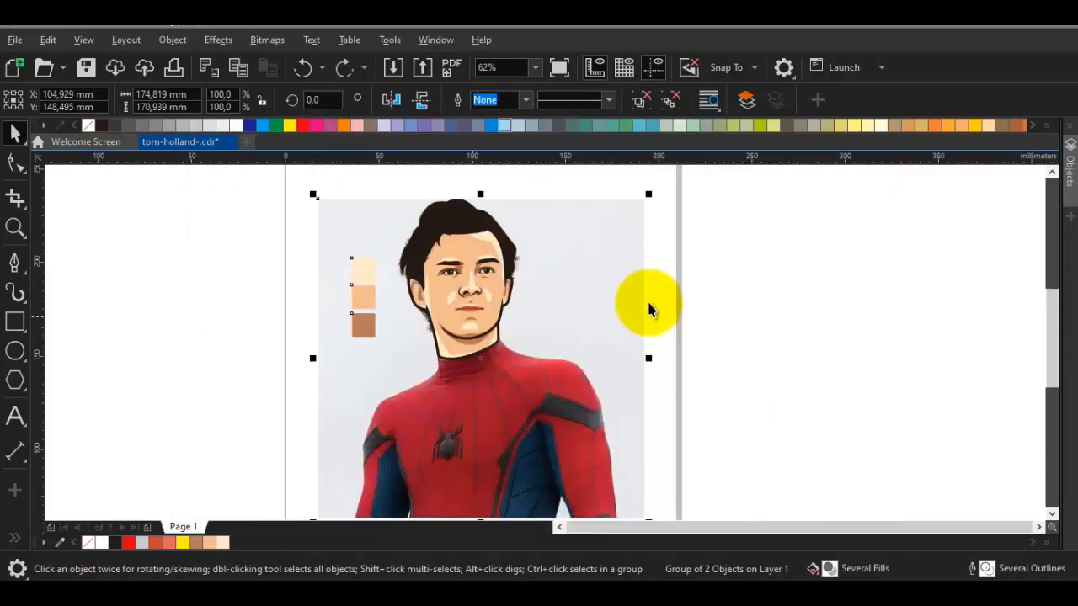
Trace the suit's outline from the left upper arm over the shoulder and up the neck side, about 39.9 by 54.2 mm
{"action": "key", "text": "Escape"}
{"action": "left_click_drag", "start_coordinate": [649, 303], "coordinate": [708, 250]}
{"action": "scroll", "coordinate": [650, 305], "scroll_direction": "up", "scroll_amount": 1}
{"action": "key", "text": "space"}
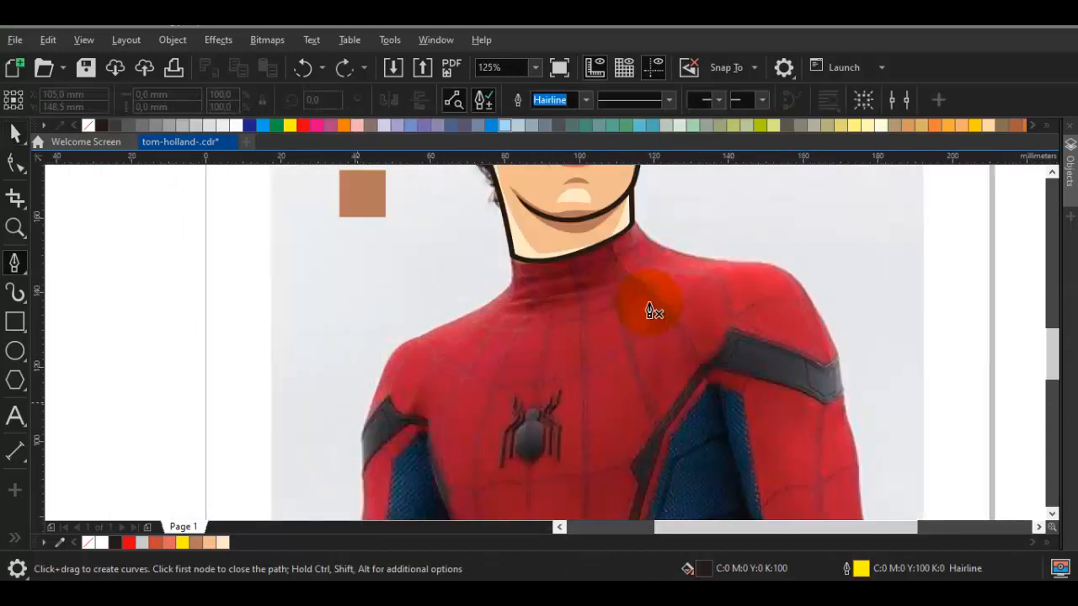
{"action": "scroll", "coordinate": [649, 310], "scroll_direction": "up", "scroll_amount": 1}
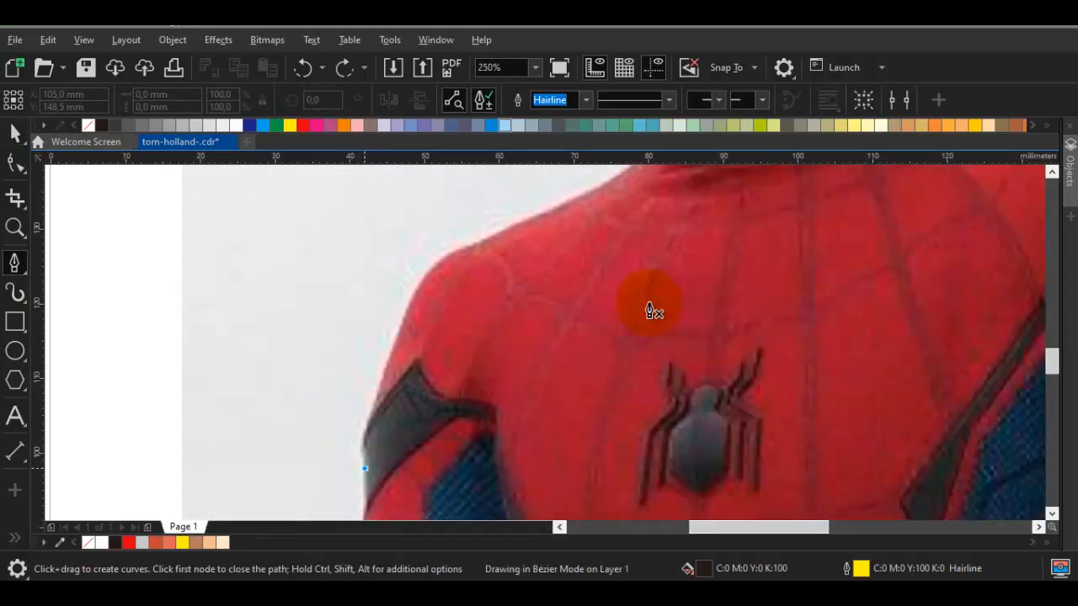
{"action": "left_click_drag", "start_coordinate": [360, 427], "coordinate": [360, 422]}
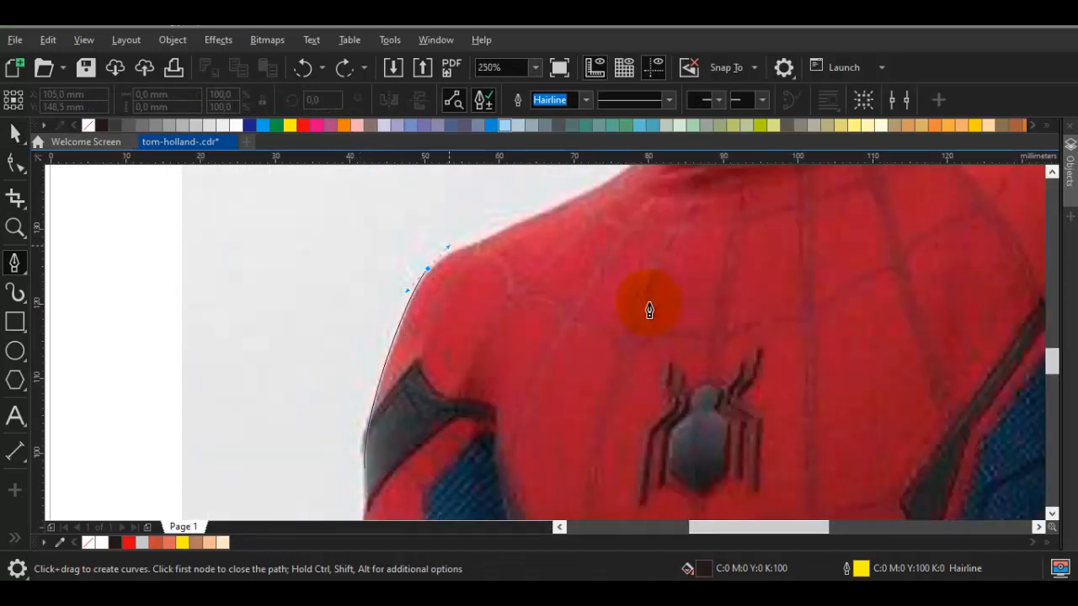
{"action": "left_click_drag", "start_coordinate": [449, 246], "coordinate": [450, 245]}
{"action": "left_click_drag", "start_coordinate": [545, 208], "coordinate": [370, 349]}
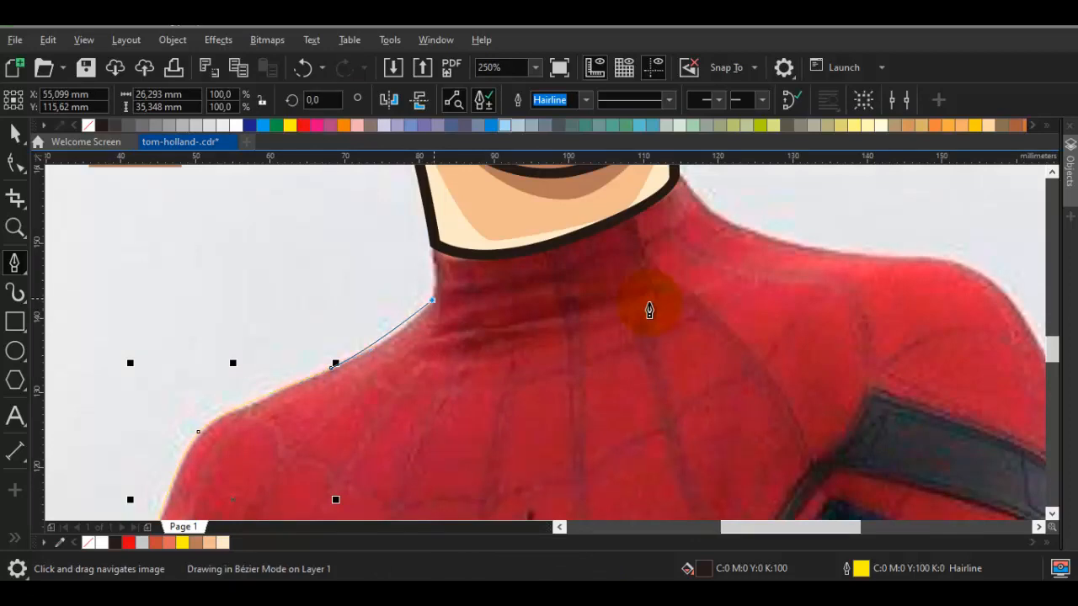
{"action": "left_click", "coordinate": [435, 296]}
{"action": "scroll", "coordinate": [649, 310], "scroll_direction": "up", "scroll_amount": 2}
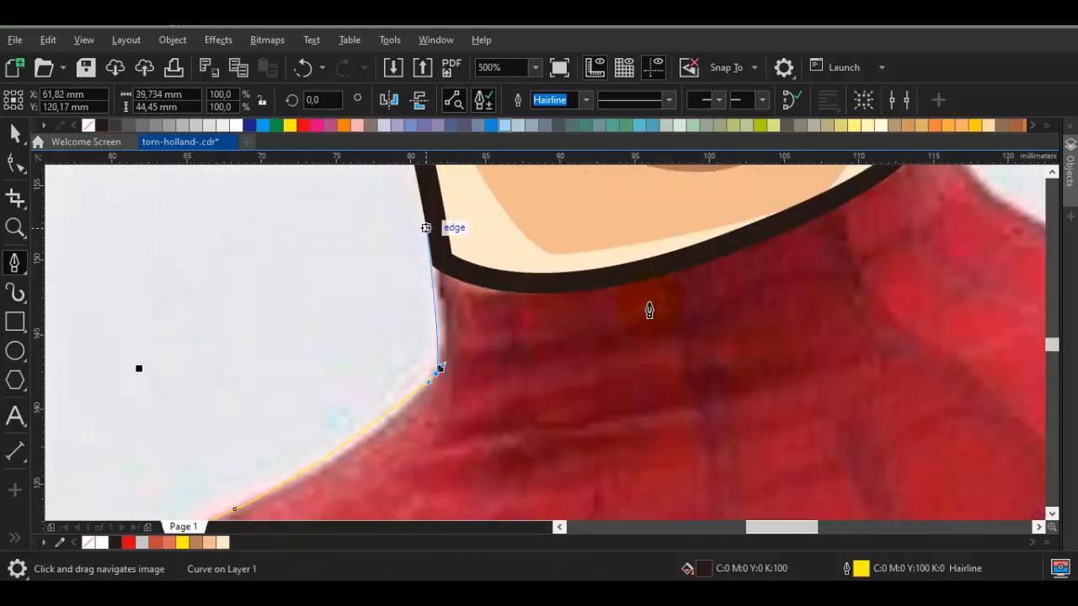
{"action": "left_click", "coordinate": [426, 228]}
Continue the suit's outline across the neck and down along the right shoulder slope, to about 90.7 mm wide overall
{"action": "scroll", "coordinate": [448, 236], "scroll_direction": "down", "scroll_amount": 1}
{"action": "left_click_drag", "start_coordinate": [584, 203], "coordinate": [382, 303]}
{"action": "scroll", "coordinate": [419, 279], "scroll_direction": "up", "scroll_amount": 1}
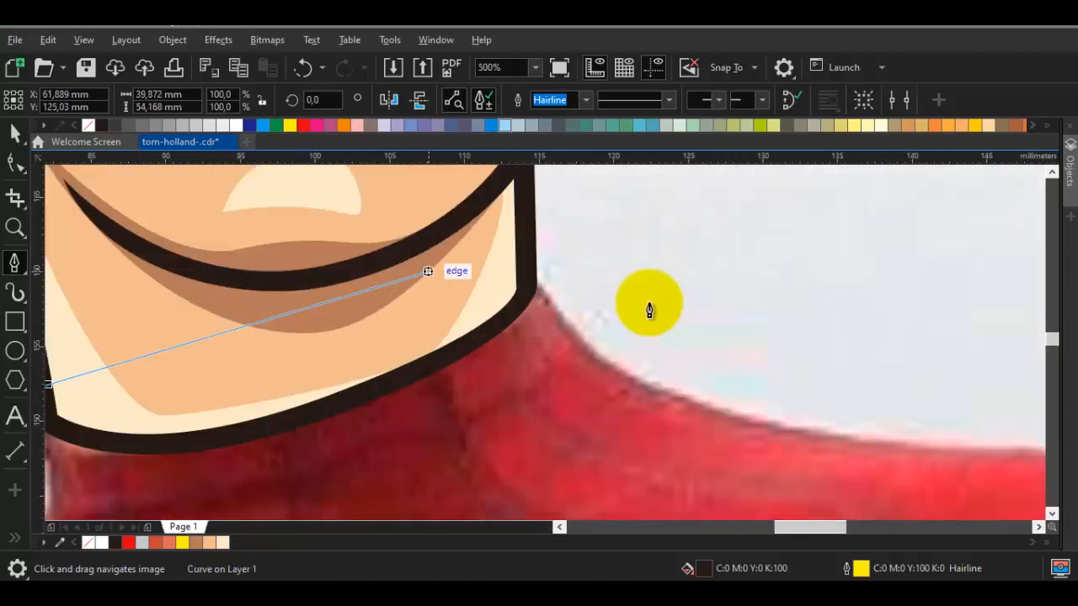
{"action": "left_click", "coordinate": [429, 272]}
{"action": "left_click", "coordinate": [524, 268]}
{"action": "left_click", "coordinate": [577, 342]}
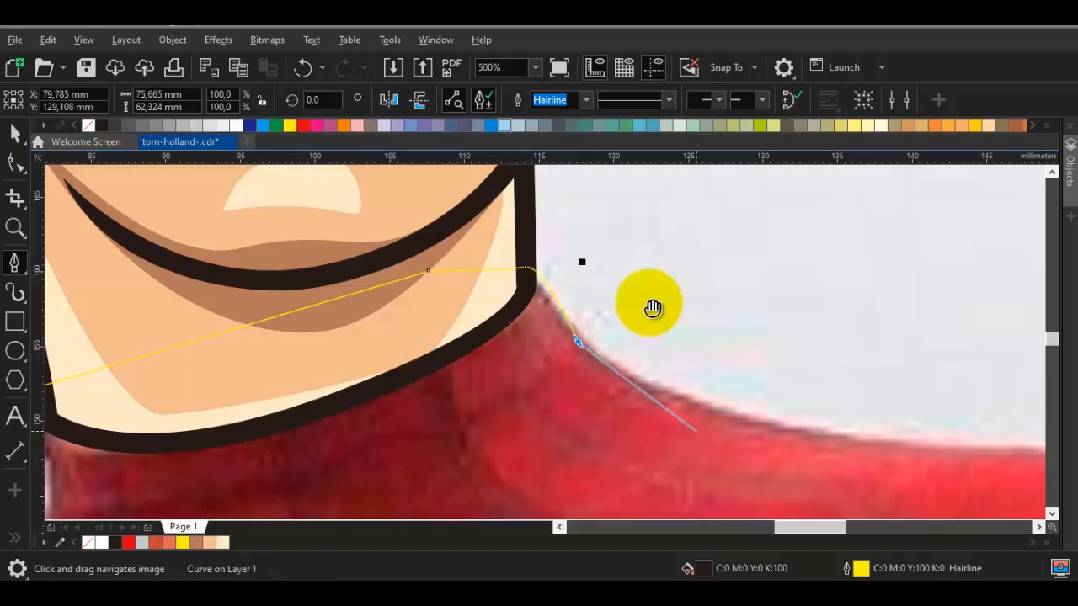
{"action": "left_click_drag", "start_coordinate": [792, 431], "coordinate": [396, 334]}
{"action": "scroll", "coordinate": [345, 326], "scroll_direction": "down", "scroll_amount": 1}
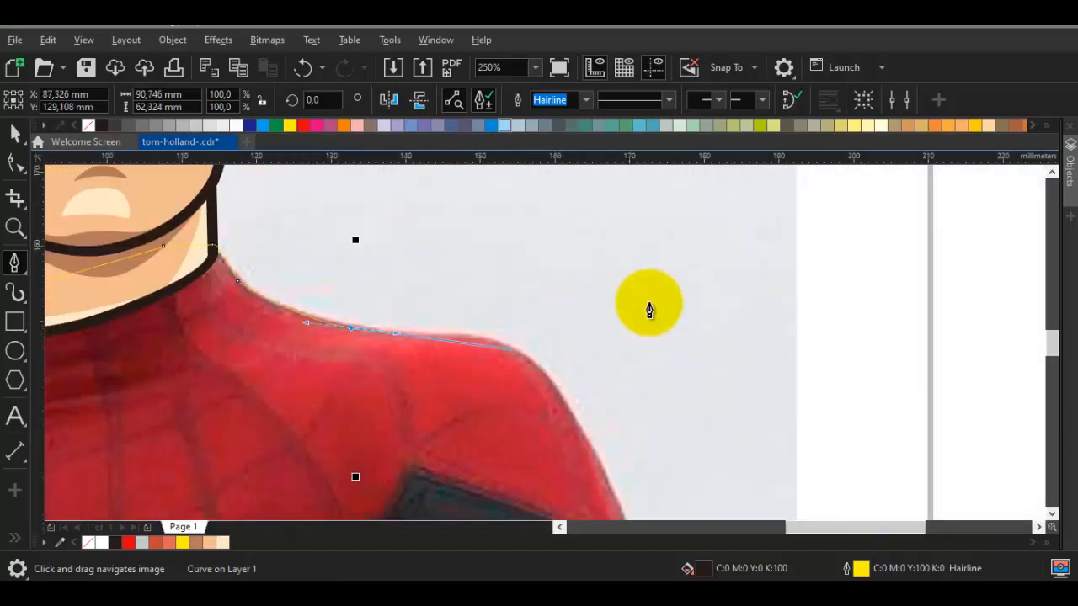
Carry the suit's outline over the right shoulder and down the upper arm, and close it at the left arm, about 128.6 mm wide
{"action": "left_click_drag", "start_coordinate": [532, 345], "coordinate": [536, 349]}
{"action": "mouse_move", "coordinate": [534, 364]}
{"action": "left_mouse_down"}
{"action": "mouse_move", "coordinate": [485, 289]}
{"action": "mouse_move", "coordinate": [498, 279]}
{"action": "left_mouse_up"}
{"action": "scroll", "coordinate": [485, 281], "scroll_direction": "down", "scroll_amount": 1}
{"action": "scroll", "coordinate": [485, 281], "scroll_direction": "up", "scroll_amount": 1}
{"action": "left_click_drag", "start_coordinate": [557, 390], "coordinate": [604, 298]}
{"action": "scroll", "coordinate": [557, 302], "scroll_direction": "down", "scroll_amount": 1}
{"action": "scroll", "coordinate": [604, 299], "scroll_direction": "up", "scroll_amount": 1}
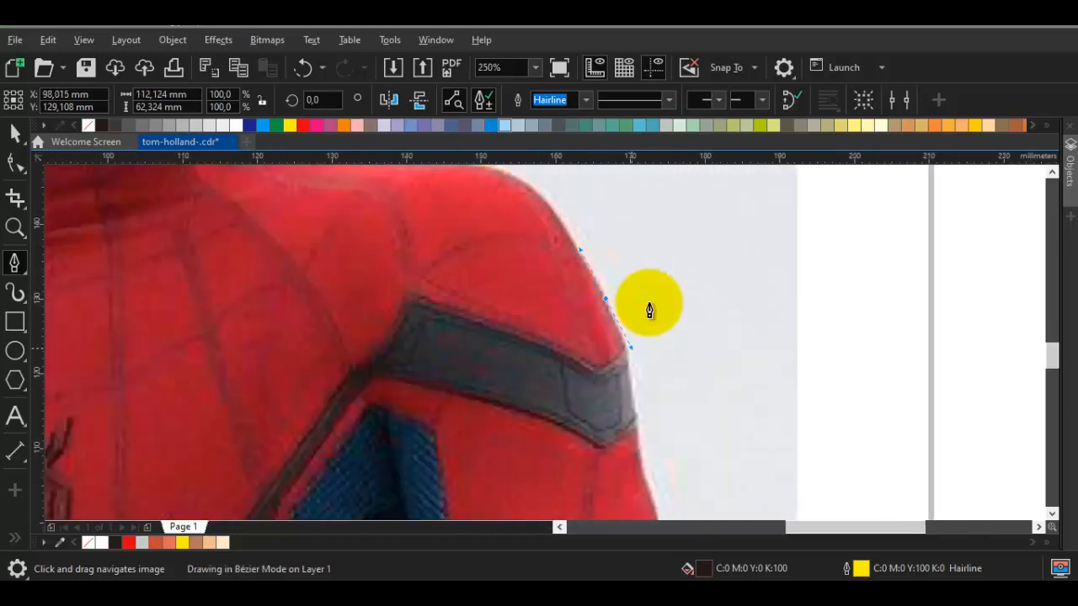
{"action": "scroll", "coordinate": [635, 391], "scroll_direction": "down", "scroll_amount": 1}
{"action": "left_click_drag", "start_coordinate": [442, 396], "coordinate": [594, 368]}
{"action": "left_click", "coordinate": [307, 436]}
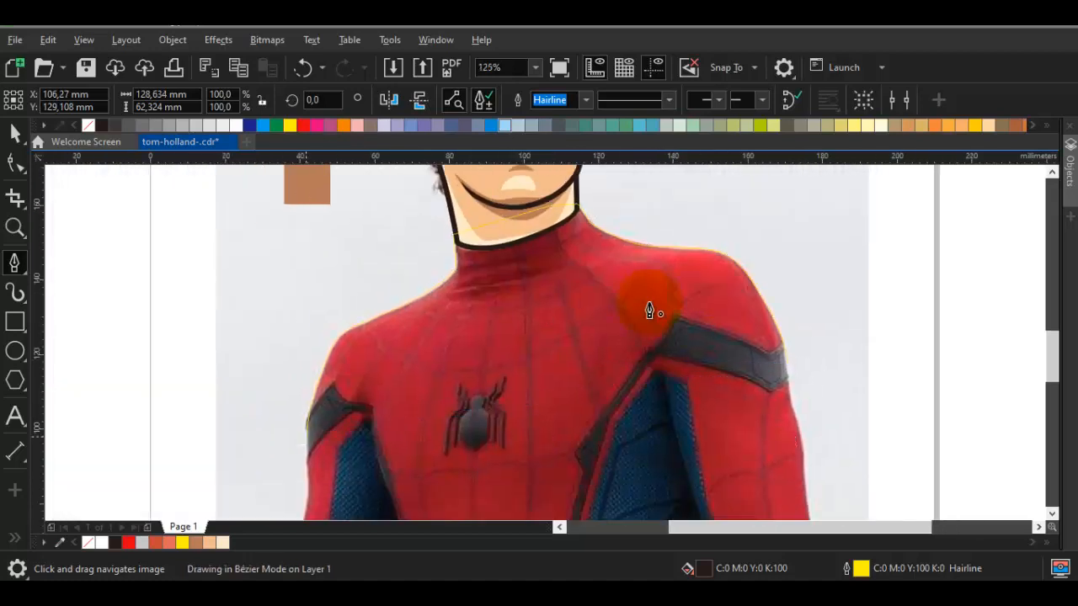
Reorder the dark torso shape behind the neck and face artwork
{"action": "right_click", "coordinate": [509, 347]}
{"action": "mouse_move", "coordinate": [573, 155]}
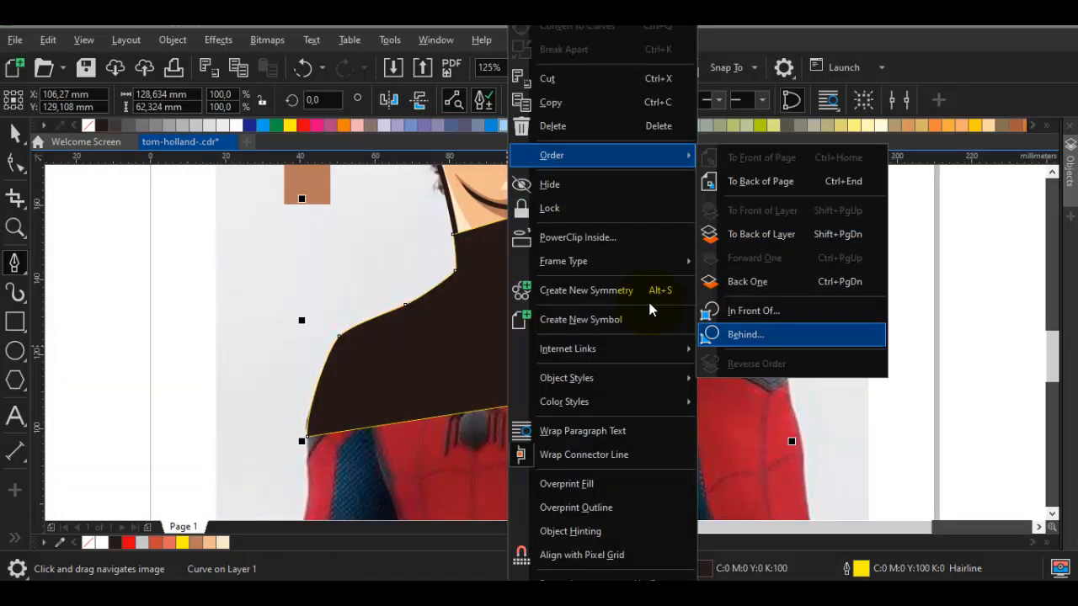
{"action": "left_click", "coordinate": [746, 334]}
{"action": "left_click", "coordinate": [649, 303]}
Move the torso shape's lower-right node about 5.1 mm down along the arm edge
{"action": "key", "text": "F10"}
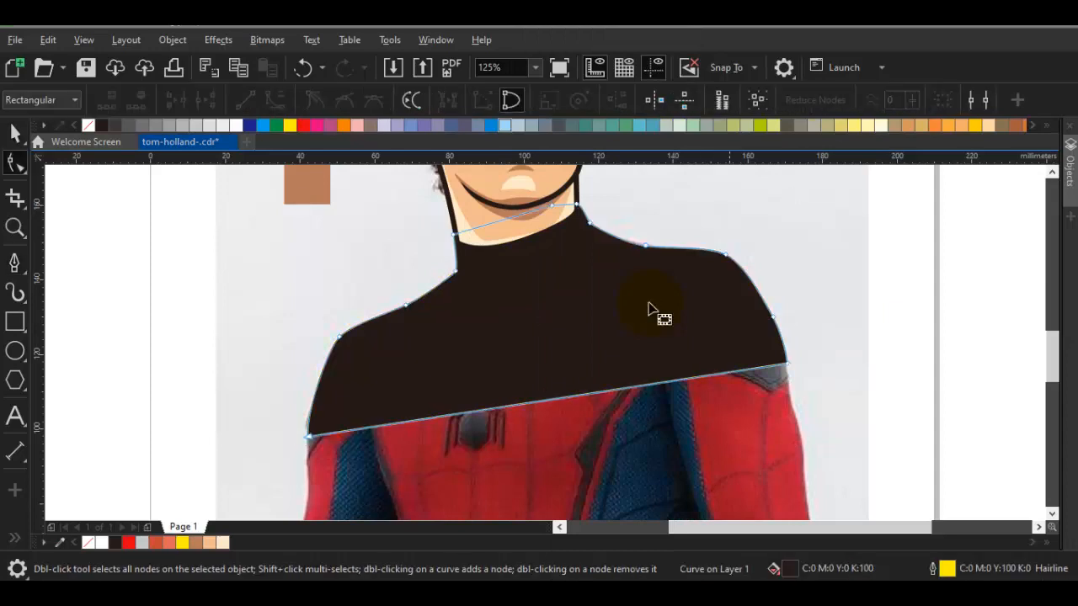
{"action": "left_click_drag", "start_coordinate": [788, 363], "coordinate": [790, 383]}
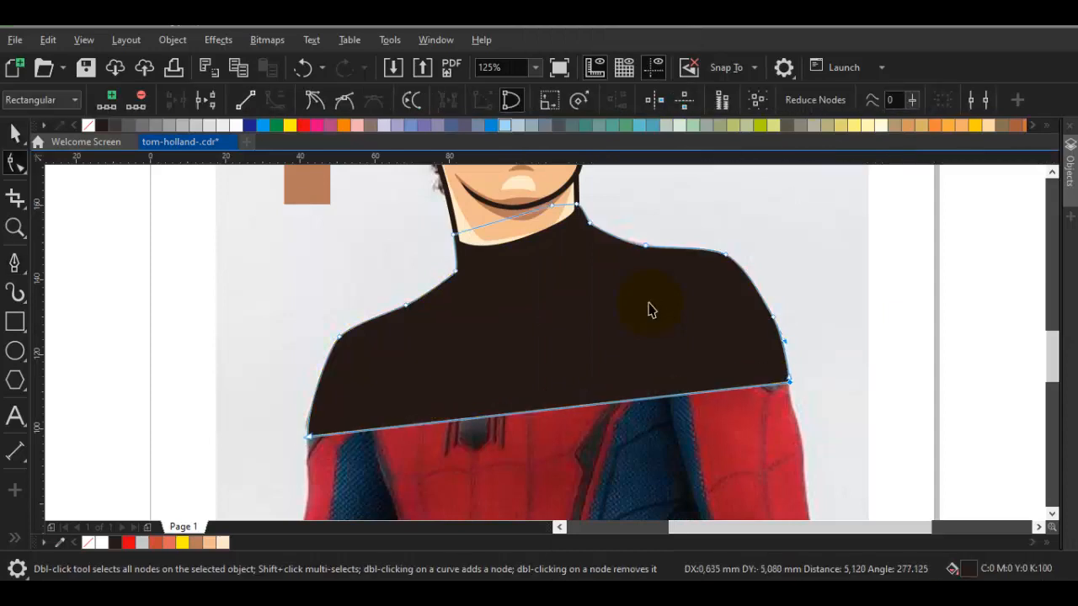
{"action": "key", "text": "space"}
Place a copy of the whole traced portrait, without the photo, left of the page and give it no outline
{"action": "scroll", "coordinate": [737, 379], "scroll_direction": "down", "scroll_amount": 2}
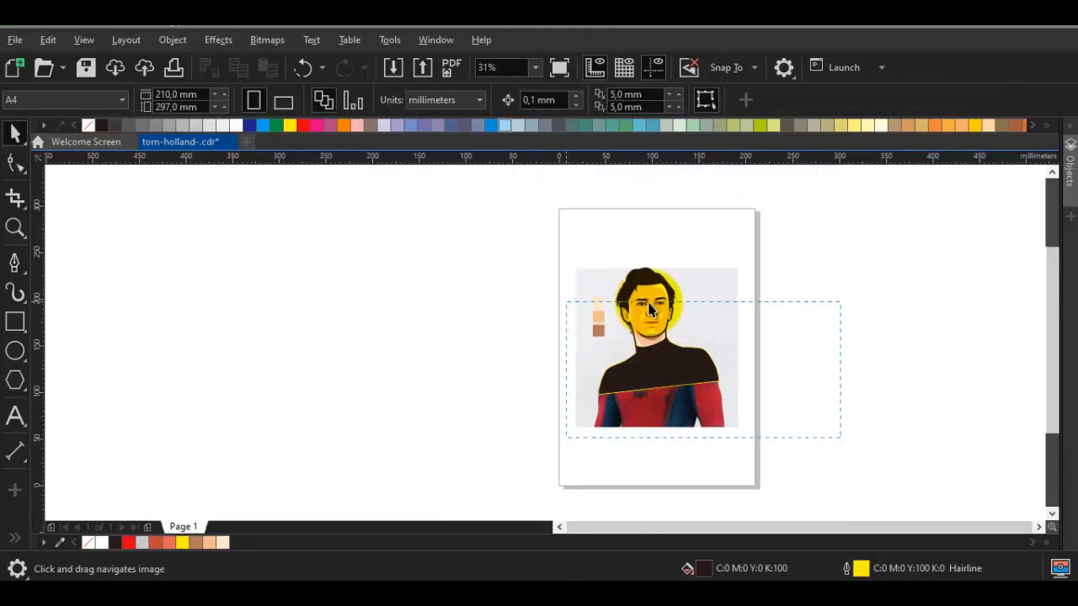
{"action": "left_click_drag", "start_coordinate": [841, 302], "coordinate": [567, 438]}
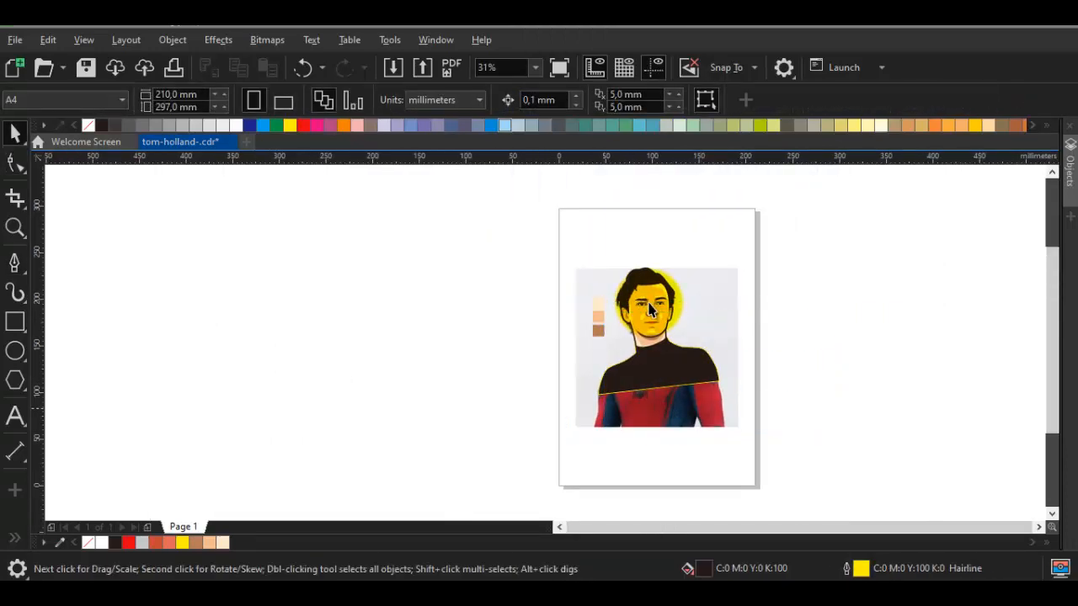
{"action": "left_click_drag", "start_coordinate": [539, 301], "coordinate": [539, 172]}
{"action": "left_click_drag", "start_coordinate": [668, 319], "coordinate": [360, 318]}
{"action": "right_click", "coordinate": [360, 318]}
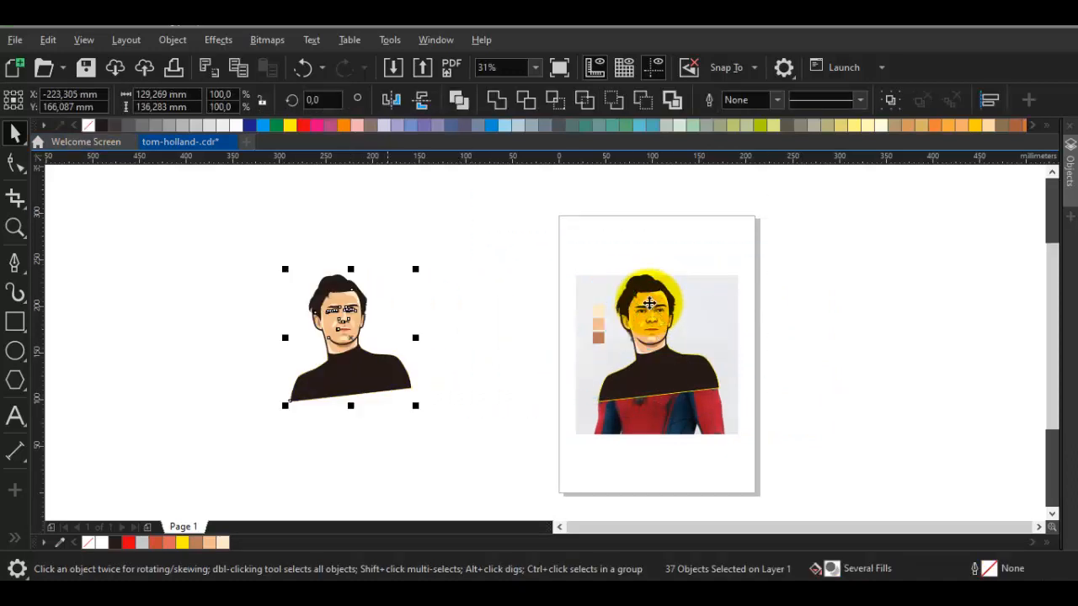
{"action": "right_click", "coordinate": [322, 344]}
{"action": "left_click", "coordinate": [224, 240]}
{"action": "right_click", "coordinate": [341, 318]}
{"action": "left_click", "coordinate": [373, 96]}
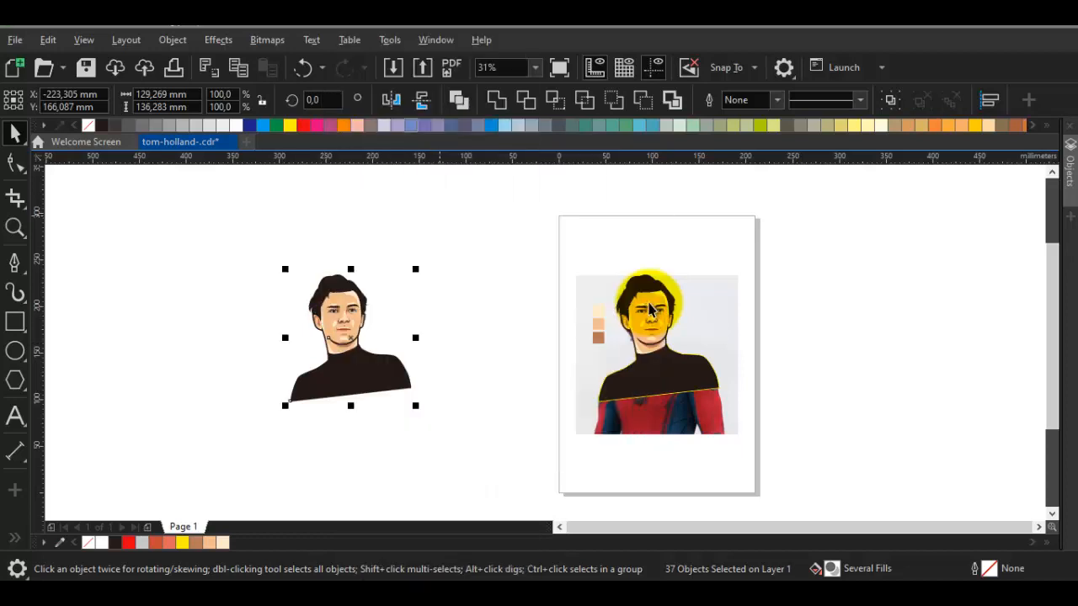
Move the portrait copy farther left and cover it with an outline-free circle about 154 mm wide, filled C:0 M:20 Y:100 K:0
{"action": "mouse_move", "coordinate": [349, 304]}
{"action": "left_mouse_down"}
{"action": "mouse_move", "coordinate": [252, 304]}
{"action": "mouse_move", "coordinate": [317, 304]}
{"action": "left_mouse_up"}
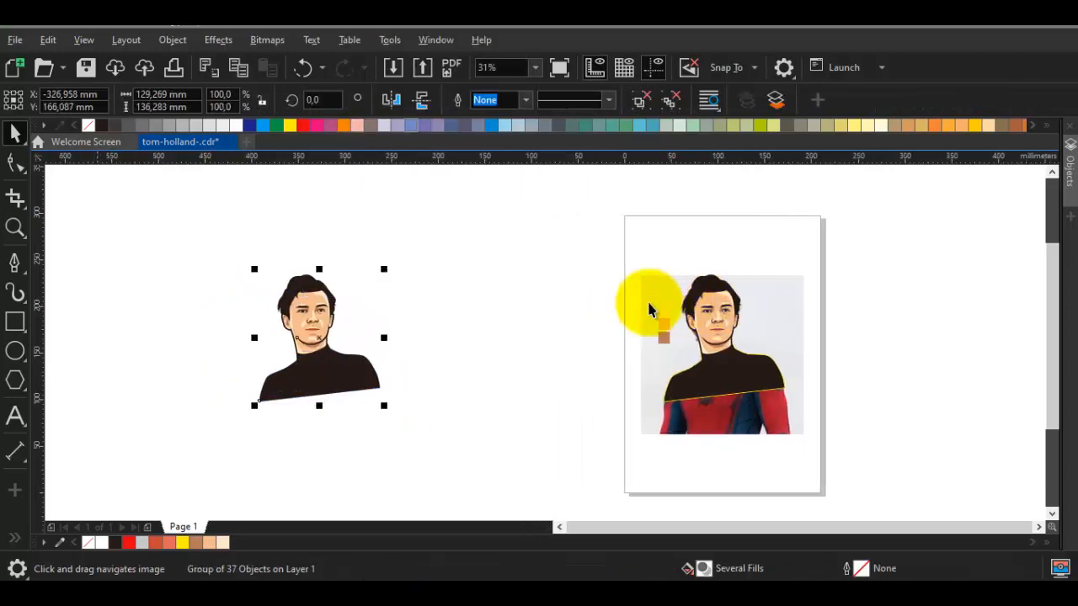
{"action": "key", "text": "F7"}
{"action": "left_click_drag", "start_coordinate": [318, 351], "coordinate": [388, 405]}
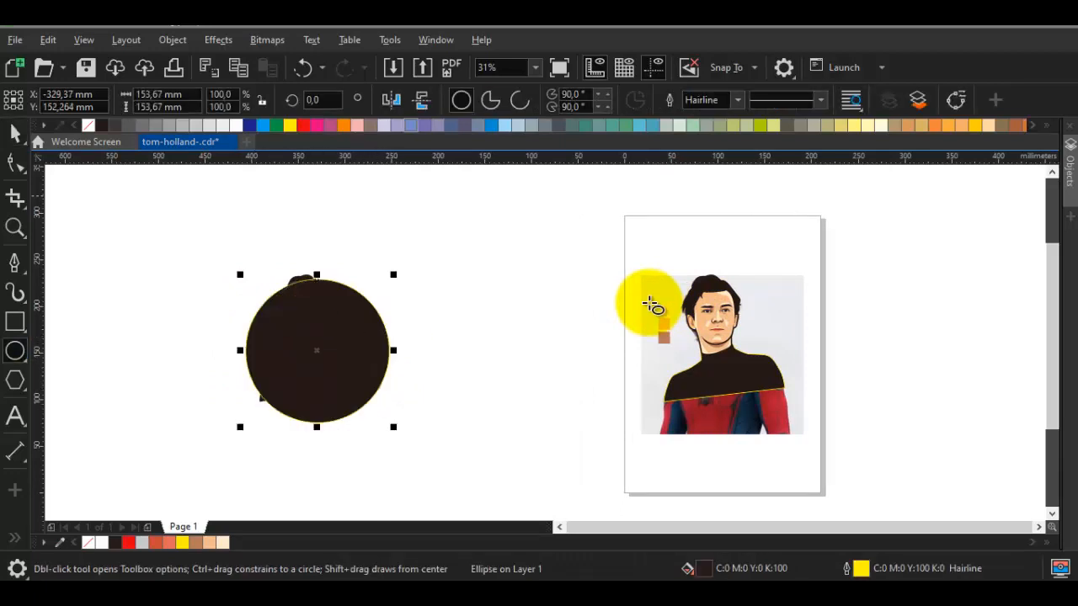
{"action": "left_click", "coordinate": [975, 124]}
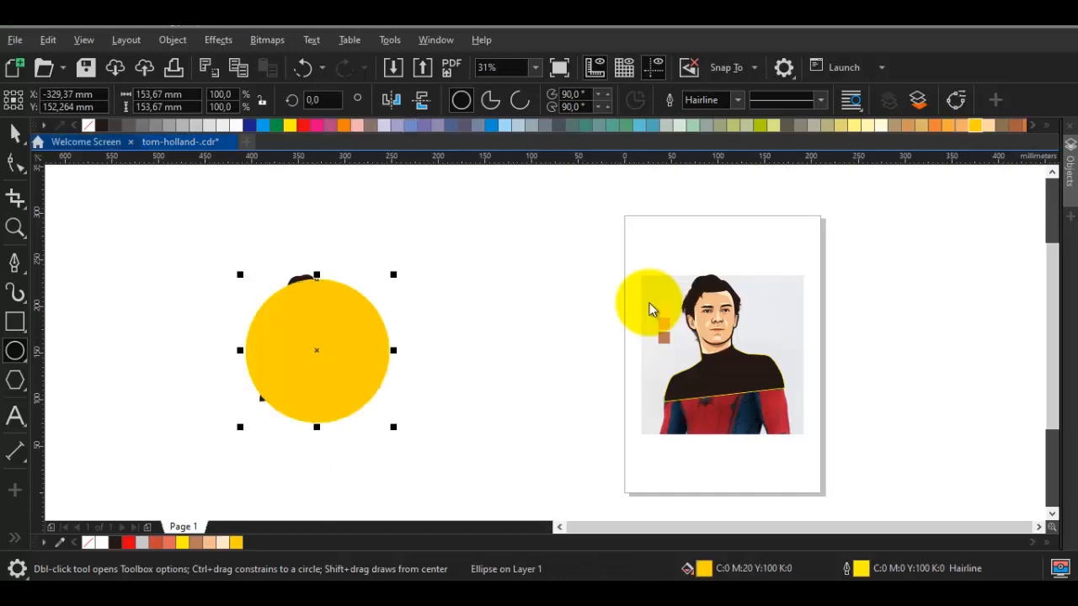
{"action": "right_click", "coordinate": [88, 126]}
Scale the yellow circle down to about 138 mm and position it over the portrait's head and shoulders
{"action": "key", "text": "space"}
{"action": "mouse_move", "coordinate": [316, 351]}
{"action": "left_mouse_down"}
{"action": "mouse_move", "coordinate": [299, 272]}
{"action": "mouse_move", "coordinate": [305, 319]}
{"action": "left_mouse_up"}
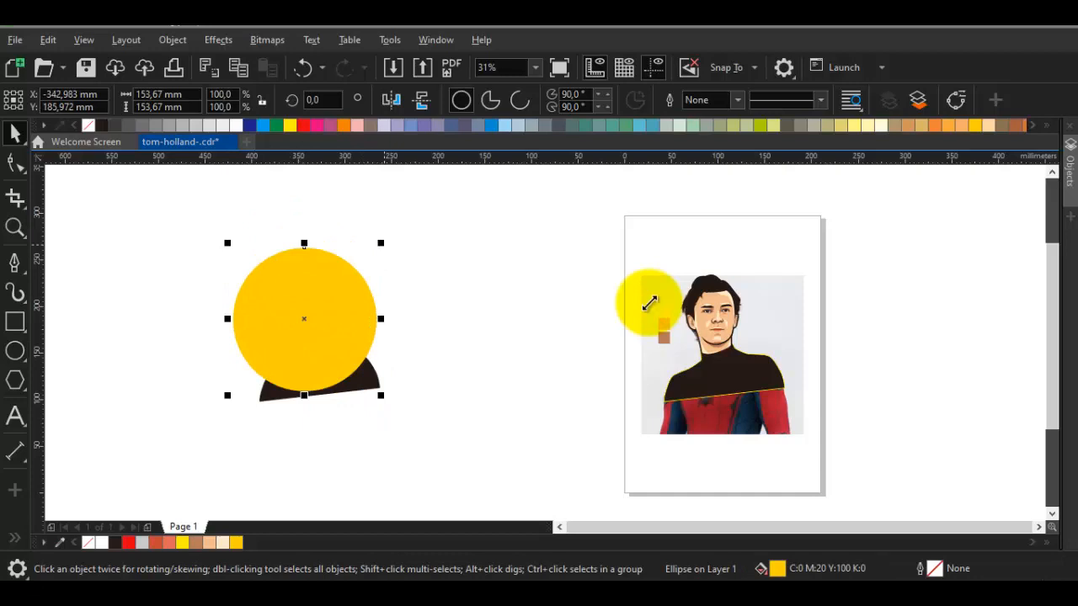
{"action": "left_click_drag", "start_coordinate": [380, 243], "coordinate": [368, 258]}
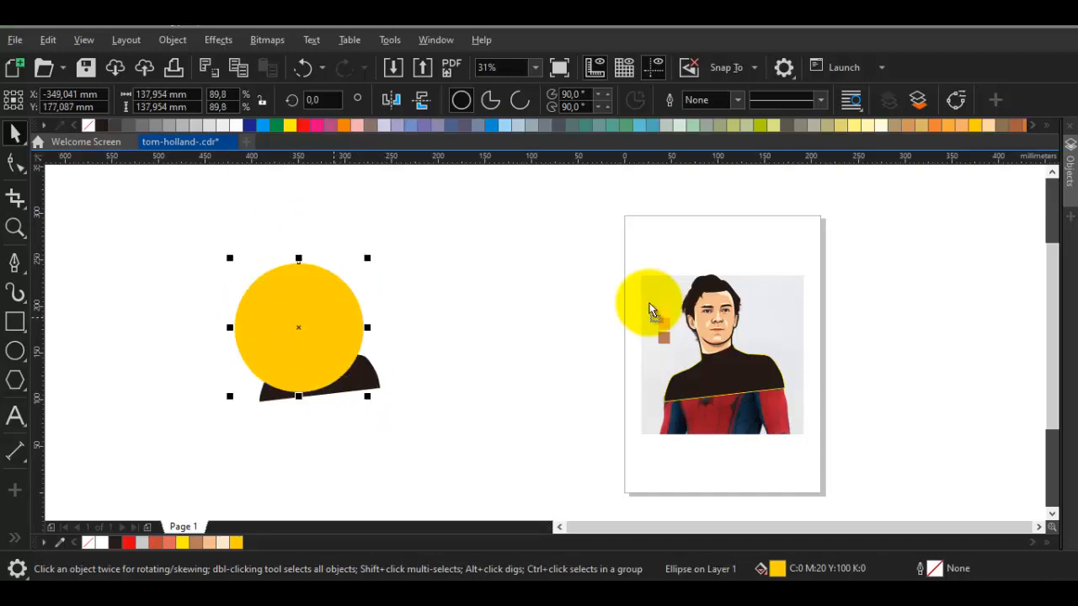
{"action": "left_click_drag", "start_coordinate": [334, 318], "coordinate": [346, 316]}
Send the circle to the back of the layer and shift it about 8 mm down behind the portrait
{"action": "right_click", "coordinate": [345, 316]}
{"action": "mouse_move", "coordinate": [390, 156]}
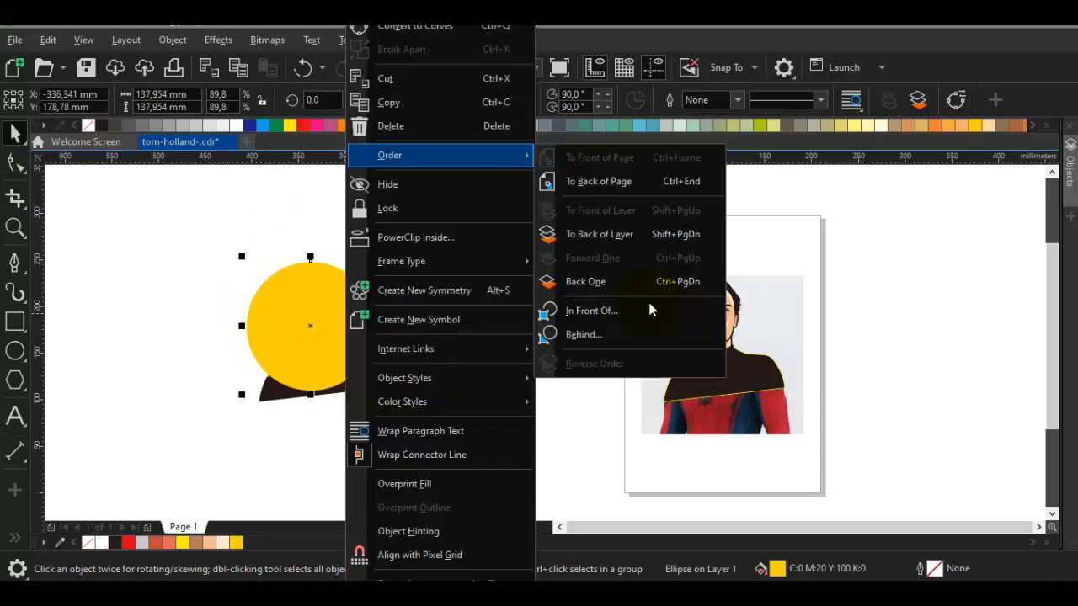
{"action": "left_click", "coordinate": [600, 235]}
{"action": "key", "text": "Escape"}
{"action": "scroll", "coordinate": [326, 298], "scroll_direction": "up", "scroll_amount": 2}
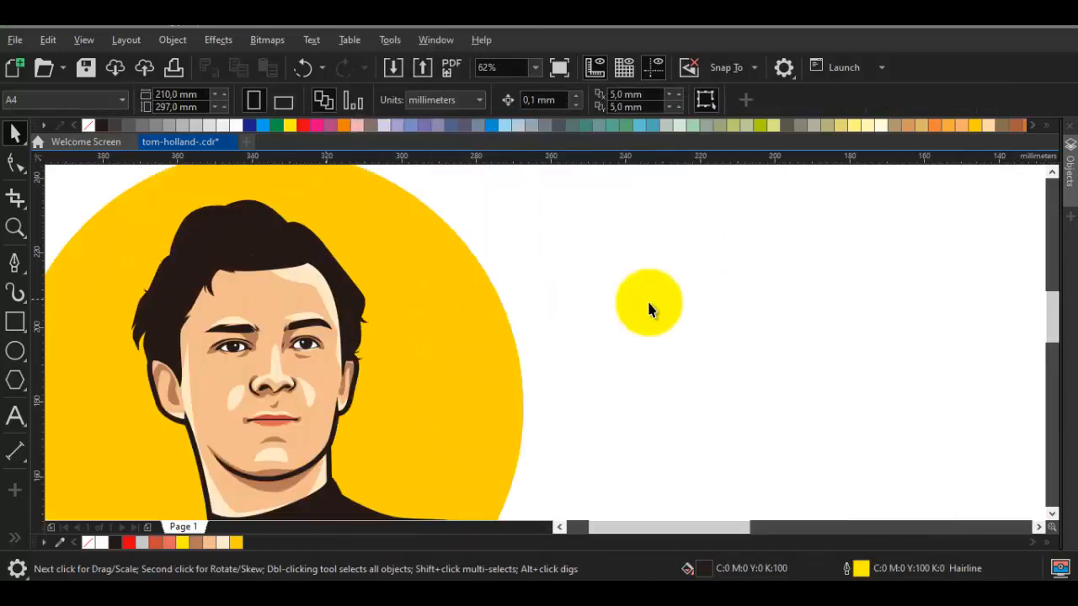
{"action": "scroll", "coordinate": [385, 302], "scroll_direction": "down", "scroll_amount": 1}
{"action": "mouse_move", "coordinate": [385, 301]}
{"action": "left_mouse_down"}
{"action": "mouse_move", "coordinate": [439, 285]}
{"action": "mouse_move", "coordinate": [450, 306]}
{"action": "mouse_move", "coordinate": [450, 284]}
{"action": "mouse_move", "coordinate": [454, 294]}
{"action": "mouse_move", "coordinate": [499, 259]}
{"action": "left_mouse_up"}
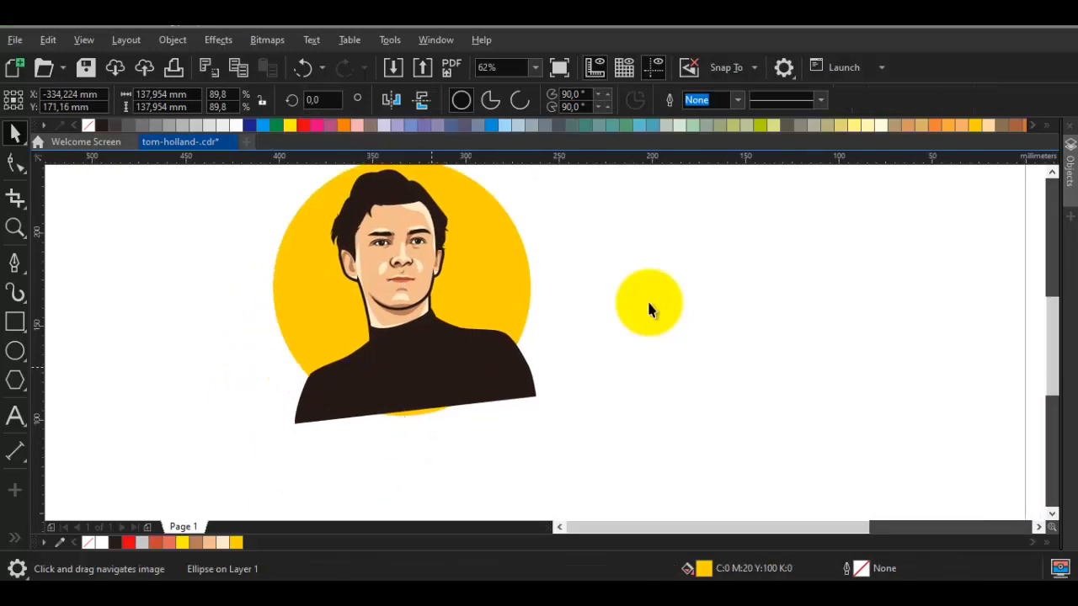
Ungroup the portrait and pull a new node on the torso's bottom edge down to the right so it covers the circle
{"action": "right_click", "coordinate": [432, 368]}
{"action": "left_click", "coordinate": [488, 74]}
{"action": "left_click", "coordinate": [593, 363]}
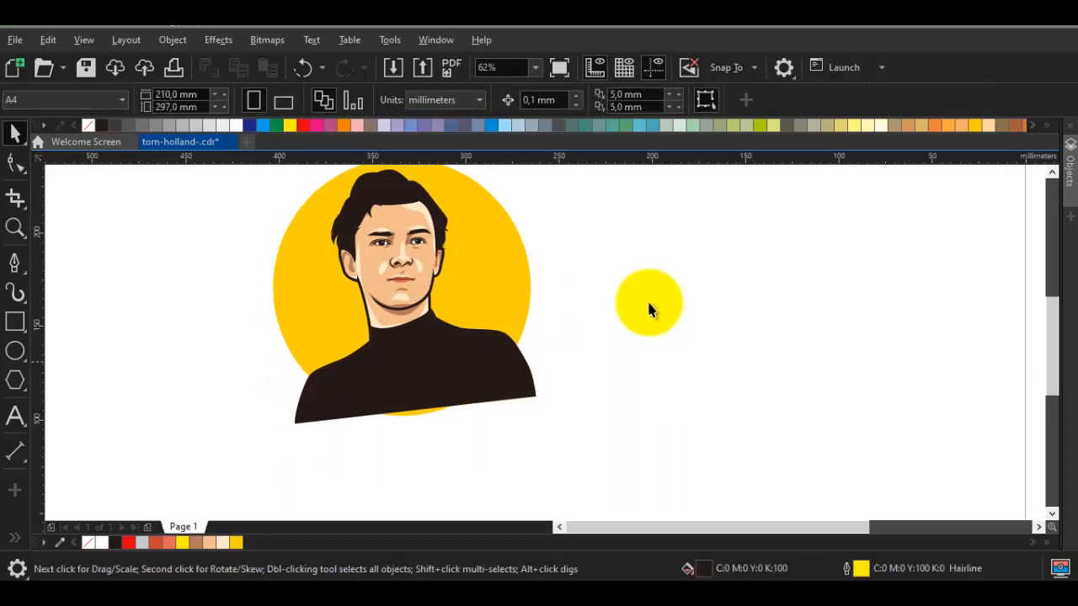
{"action": "double_click", "coordinate": [446, 361]}
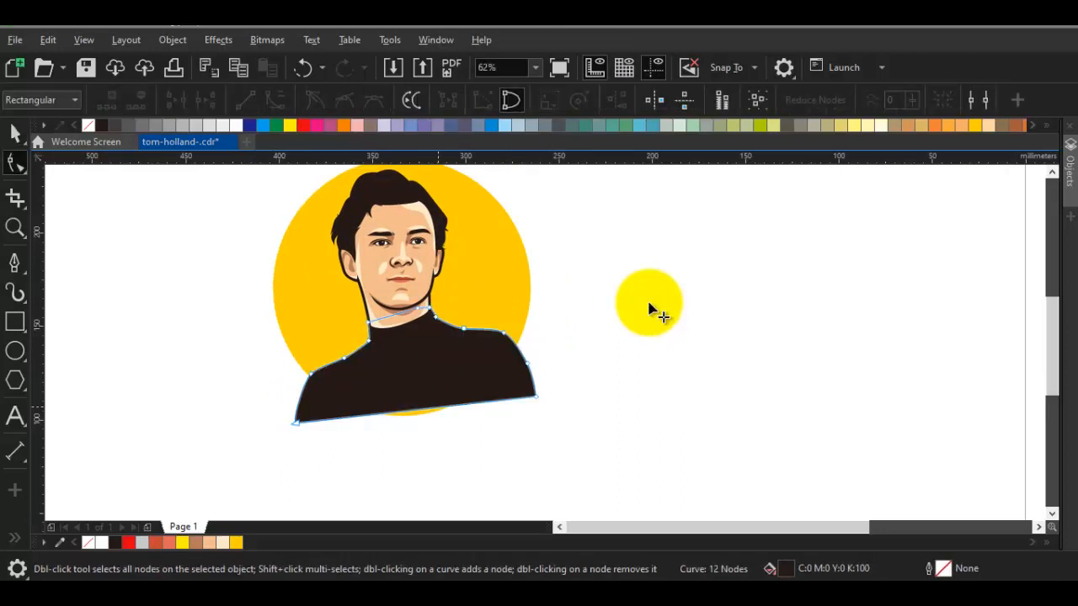
{"action": "double_click", "coordinate": [438, 408]}
{"action": "mouse_move", "coordinate": [438, 408]}
{"action": "left_mouse_down"}
{"action": "mouse_move", "coordinate": [438, 421]}
{"action": "mouse_move", "coordinate": [495, 420]}
{"action": "left_mouse_up"}
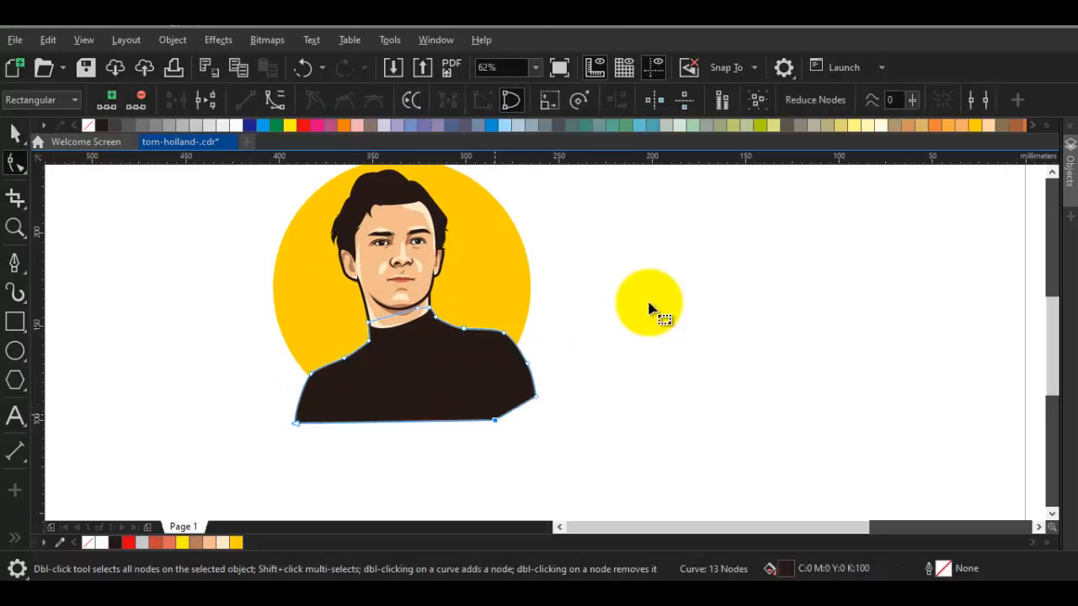
Group the portrait with its circle and move the group about 45 mm left and 10 mm up
{"action": "scroll", "coordinate": [495, 415], "scroll_direction": "down", "scroll_amount": 1}
{"action": "key", "text": "space"}
{"action": "left_click_drag", "start_coordinate": [578, 452], "coordinate": [309, 245]}
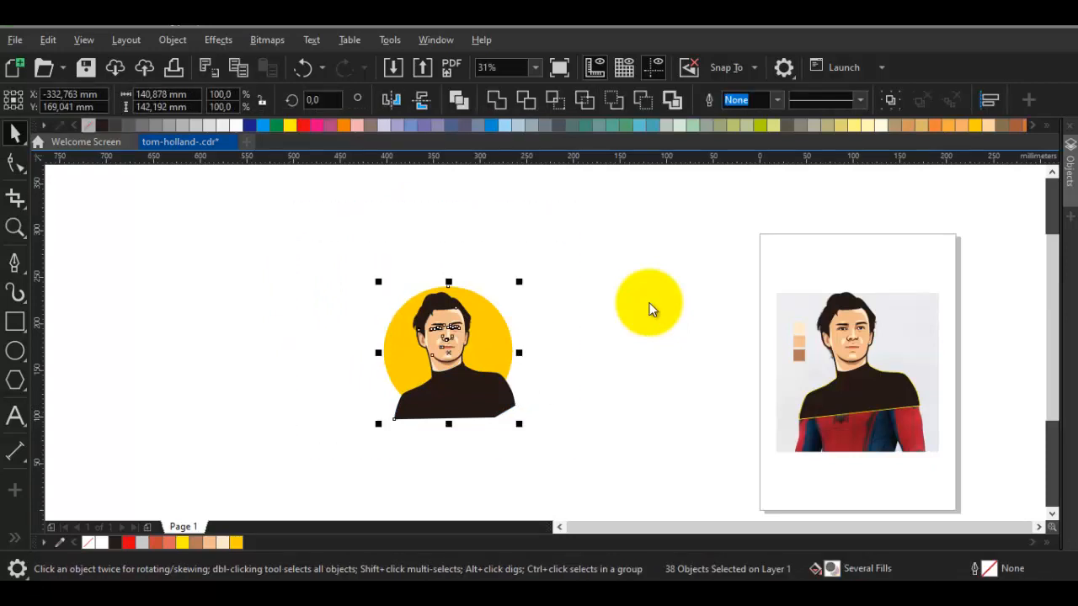
{"action": "right_click", "coordinate": [650, 305]}
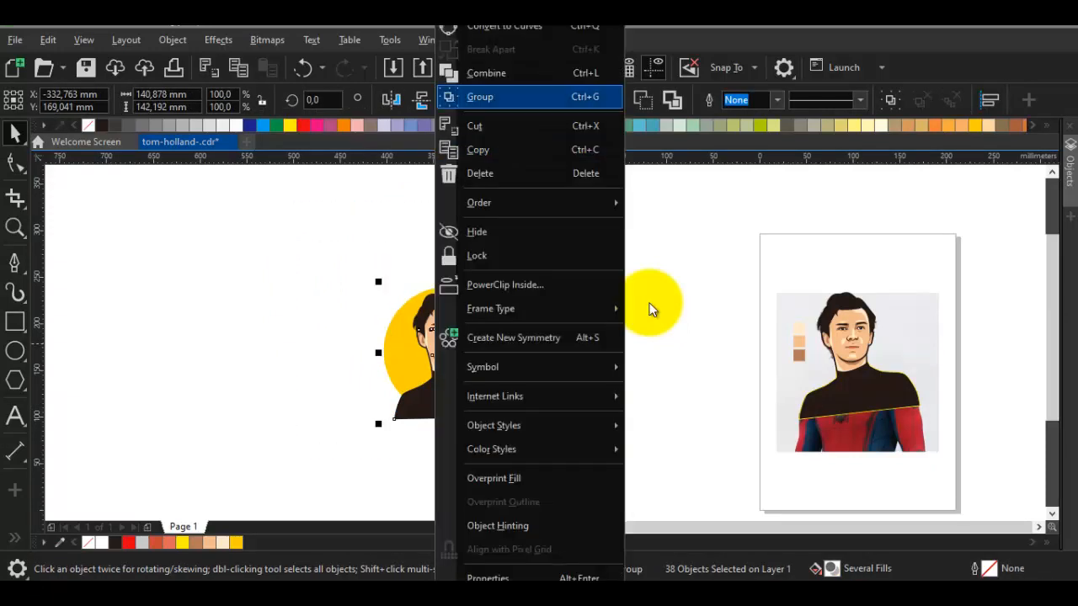
{"action": "key", "text": "Return"}
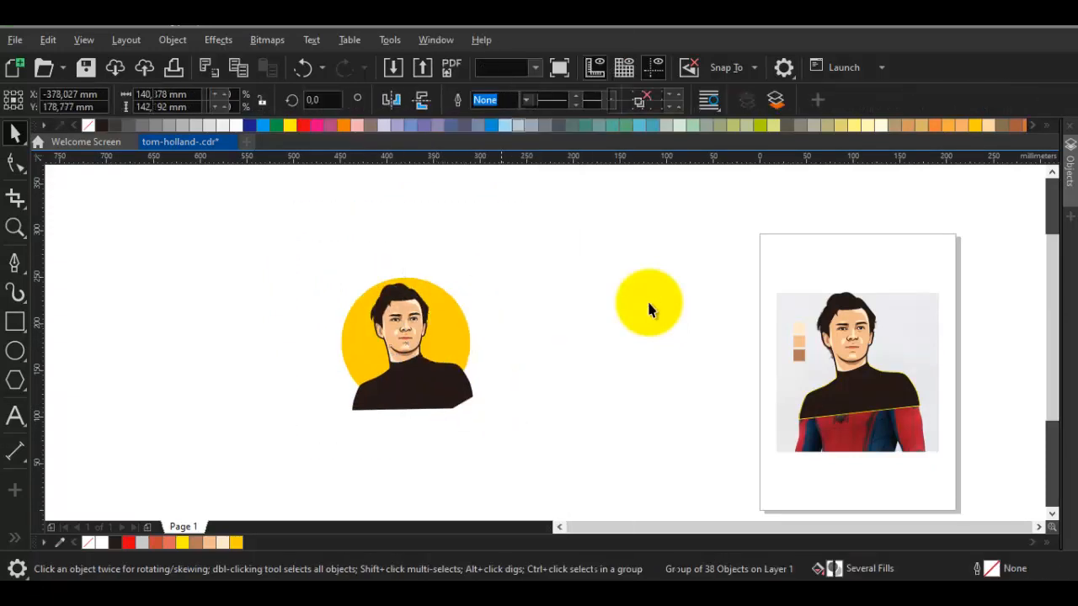
{"action": "left_click", "coordinate": [648, 310]}
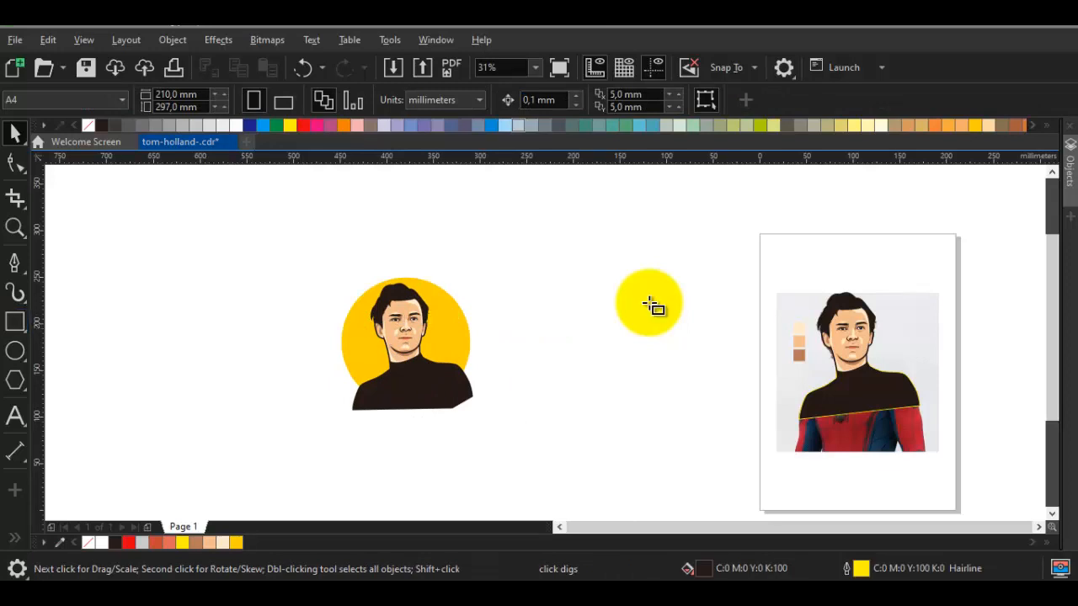
Place a page-sized rectangle between the portrait group and the page and stretch its height to about 342 mm
{"action": "double_click", "coordinate": [15, 321]}
{"action": "key", "text": "space"}
{"action": "left_click_drag", "start_coordinate": [868, 270], "coordinate": [594, 251]}
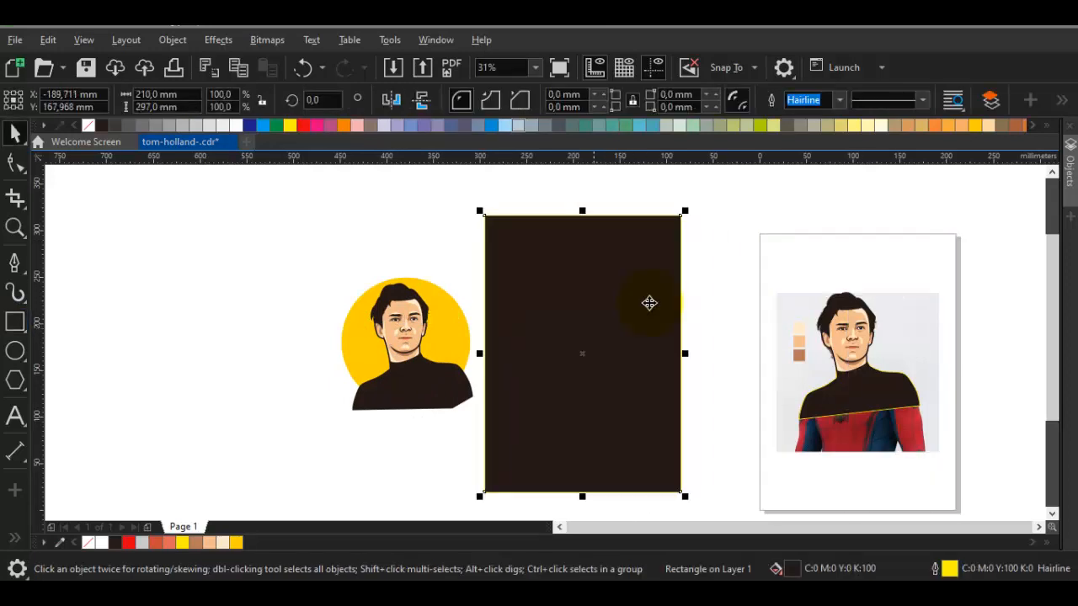
{"action": "left_click_drag", "start_coordinate": [582, 210], "coordinate": [582, 189]}
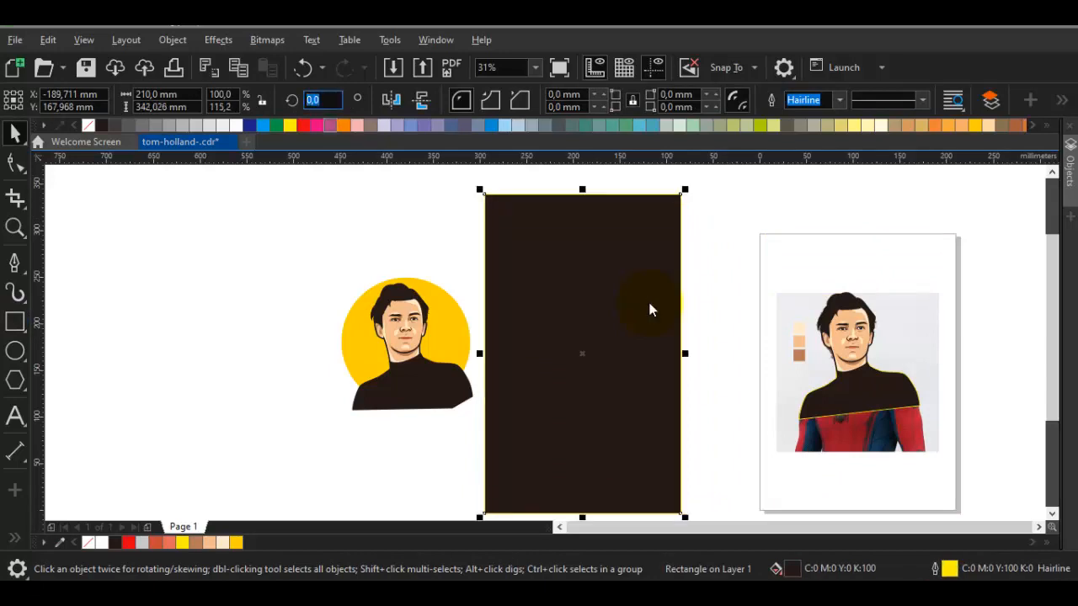
Set the rectangle's rotation to 65°
{"action": "type", "text": "65"}
{"action": "key", "text": "Return"}
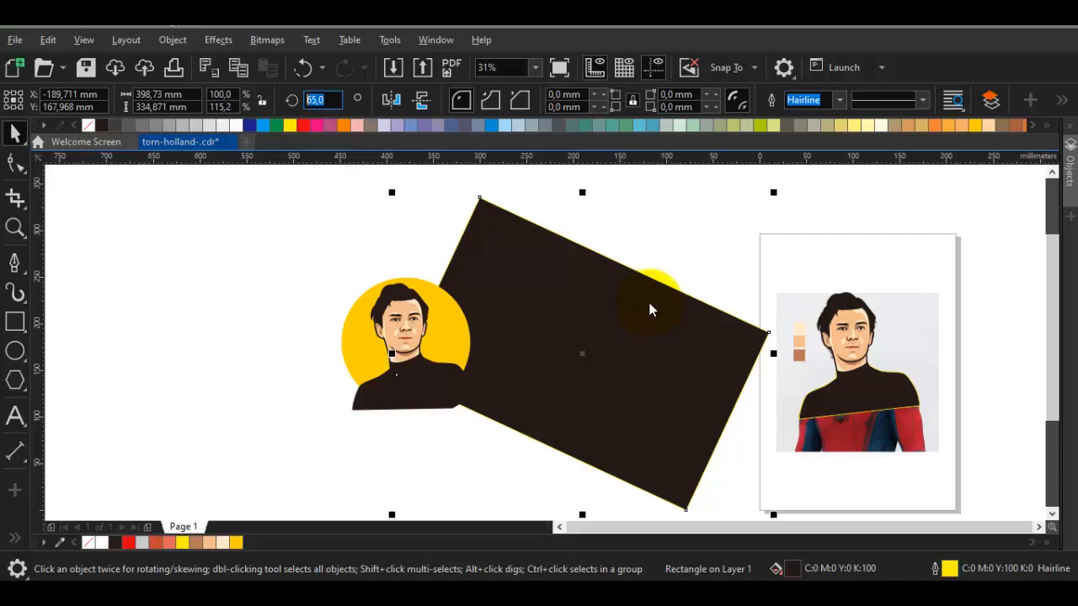
Turn the rectangle to 90° behind the portrait group and align the centres of both objects
{"action": "left_click_drag", "start_coordinate": [583, 355], "coordinate": [452, 334]}
{"action": "left_click_drag", "start_coordinate": [220, 218], "coordinate": [407, 327]}
{"action": "left_click_drag", "start_coordinate": [700, 499], "coordinate": [700, 499]}
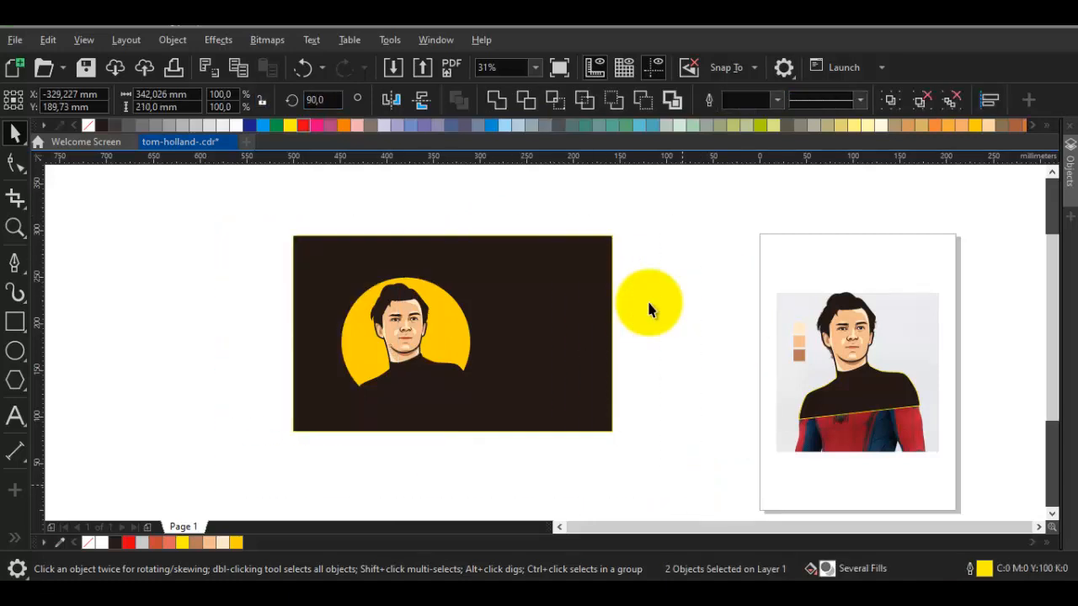
{"action": "key", "text": "c"}
{"action": "key", "text": "e"}
{"action": "left_click", "coordinate": [700, 499]}
Enlarge the portrait group to about 208 × 210 mm and move it about 22 mm down past the rectangle's lower edge
{"action": "left_click", "coordinate": [484, 341]}
{"action": "left_click_drag", "start_coordinate": [523, 404], "coordinate": [553, 435]}
{"action": "left_click_drag", "start_coordinate": [435, 314], "coordinate": [435, 334]}
{"action": "left_click", "coordinate": [439, 321]}
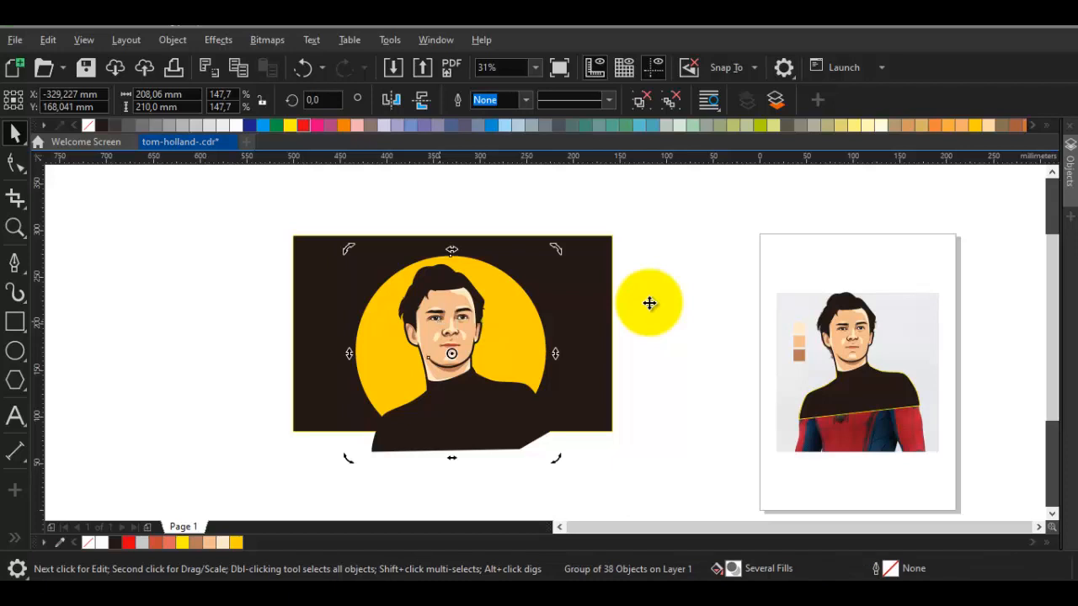
PowerClip the portrait group inside the dark rectangle
{"action": "right_click", "coordinate": [439, 321]}
{"action": "left_click", "coordinate": [511, 262]}
{"action": "left_click", "coordinate": [514, 314]}
Scale the portrait group inside the PowerClip rectangle to about 225.5 × 227.6 mm around its centre
{"action": "left_click", "coordinate": [514, 315]}
{"action": "left_click", "coordinate": [506, 314]}
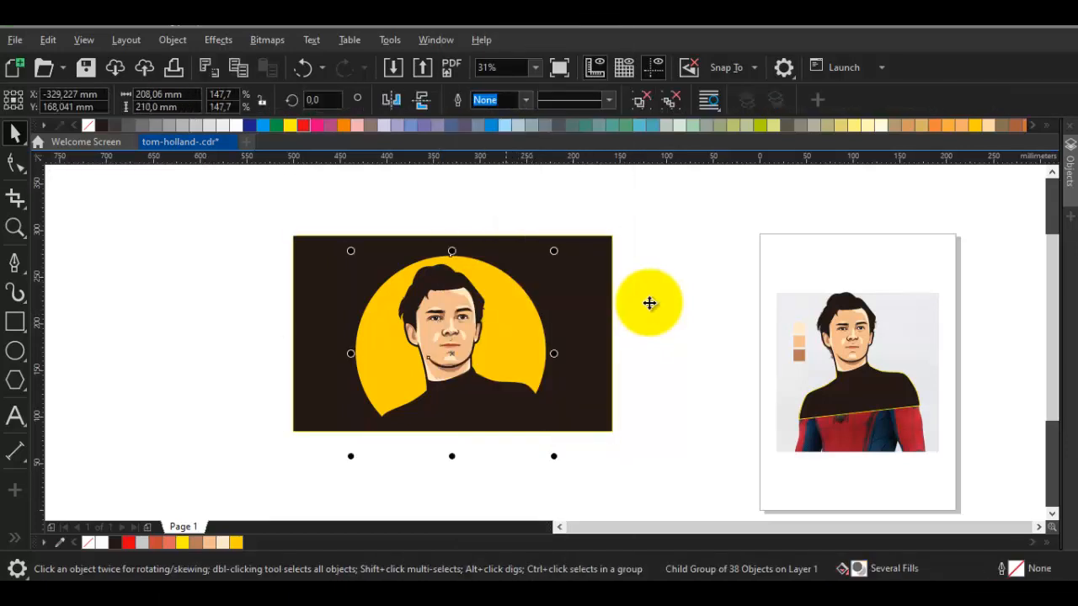
{"action": "scroll", "coordinate": [548, 258], "scroll_direction": "up", "scroll_amount": 1}
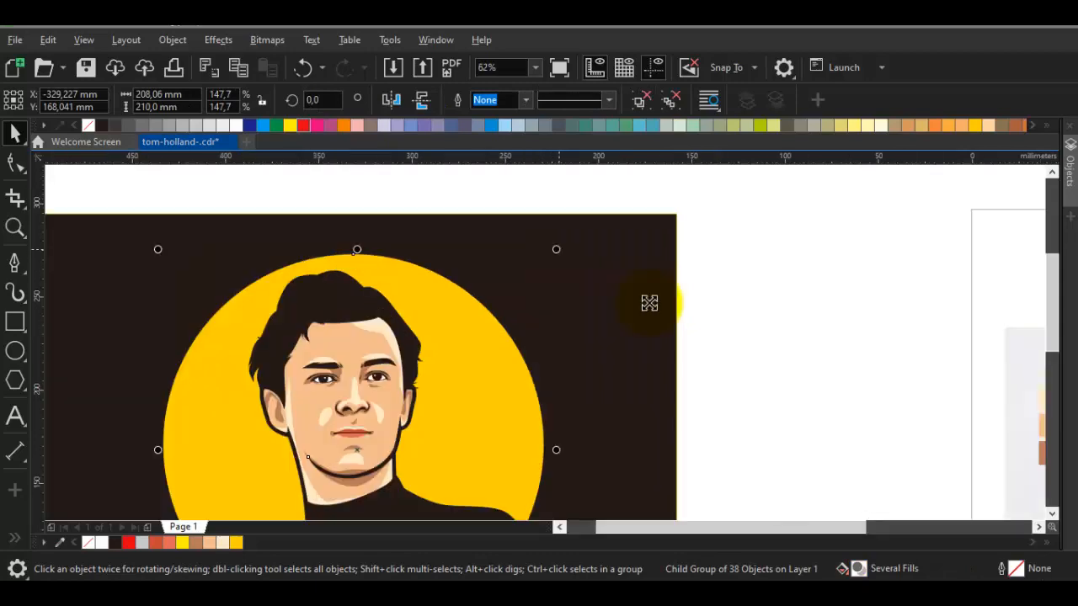
{"action": "left_click_drag", "start_coordinate": [559, 244], "coordinate": [589, 233]}
{"action": "scroll", "coordinate": [567, 307], "scroll_direction": "down", "scroll_amount": 1}
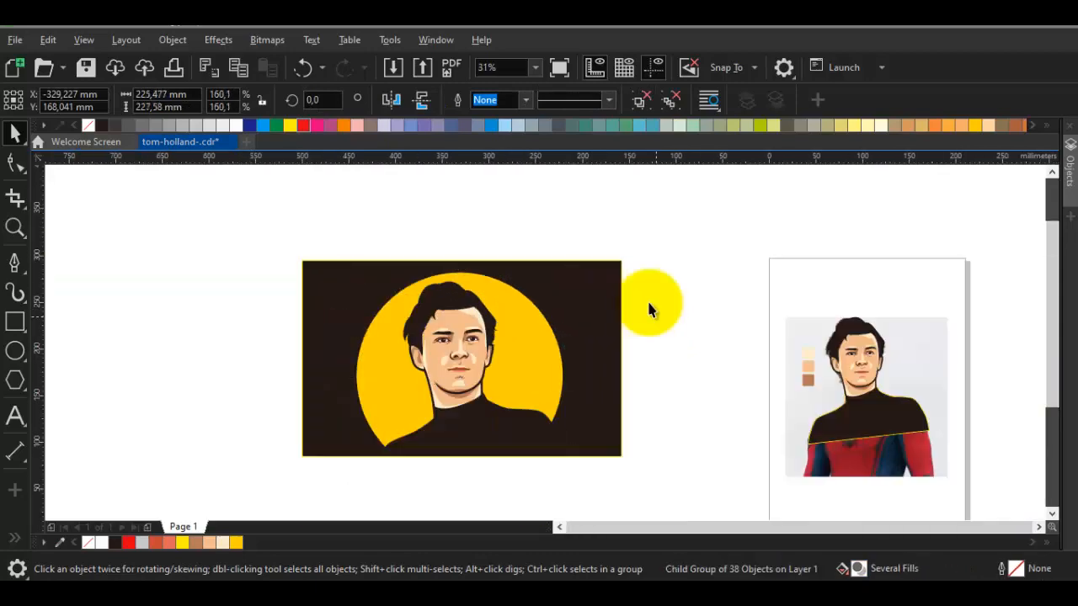
{"action": "left_click", "coordinate": [482, 334]}
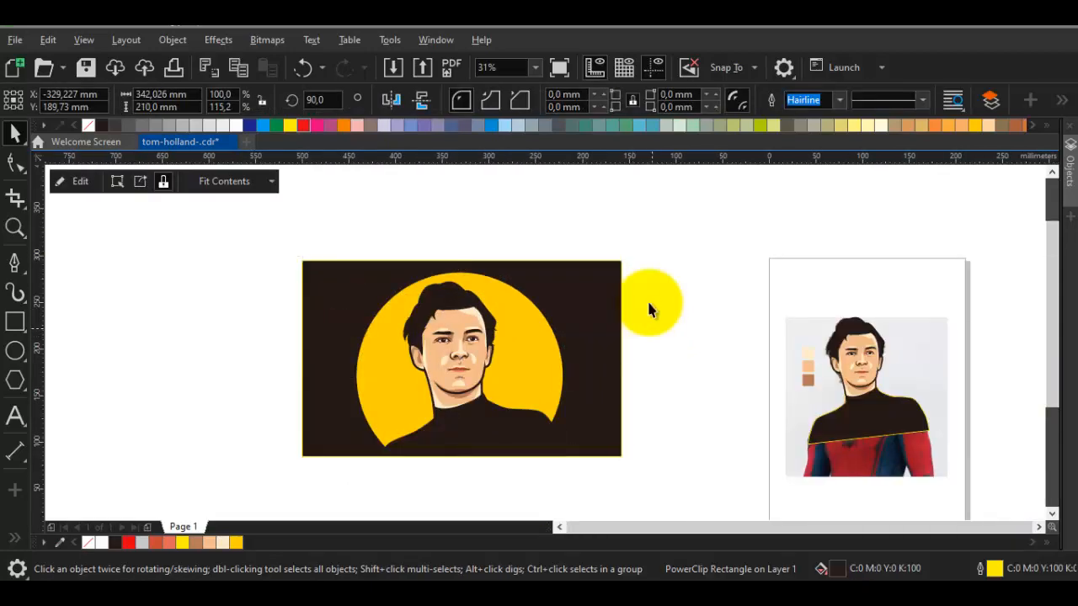
{"action": "left_click", "coordinate": [650, 305]}
{"action": "left_click_drag", "start_coordinate": [649, 304], "coordinate": [670, 305]}
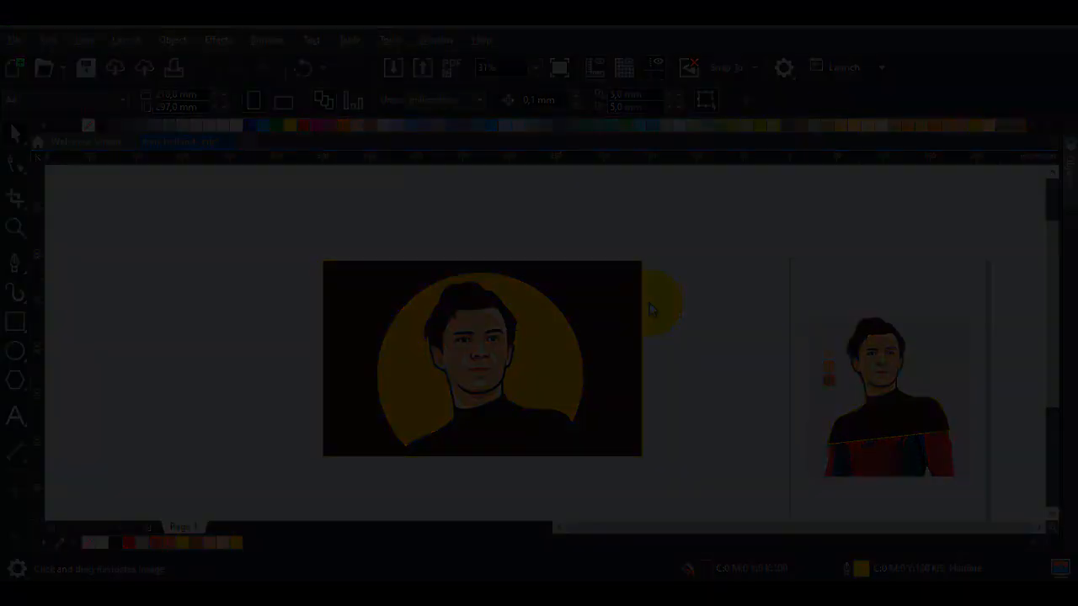